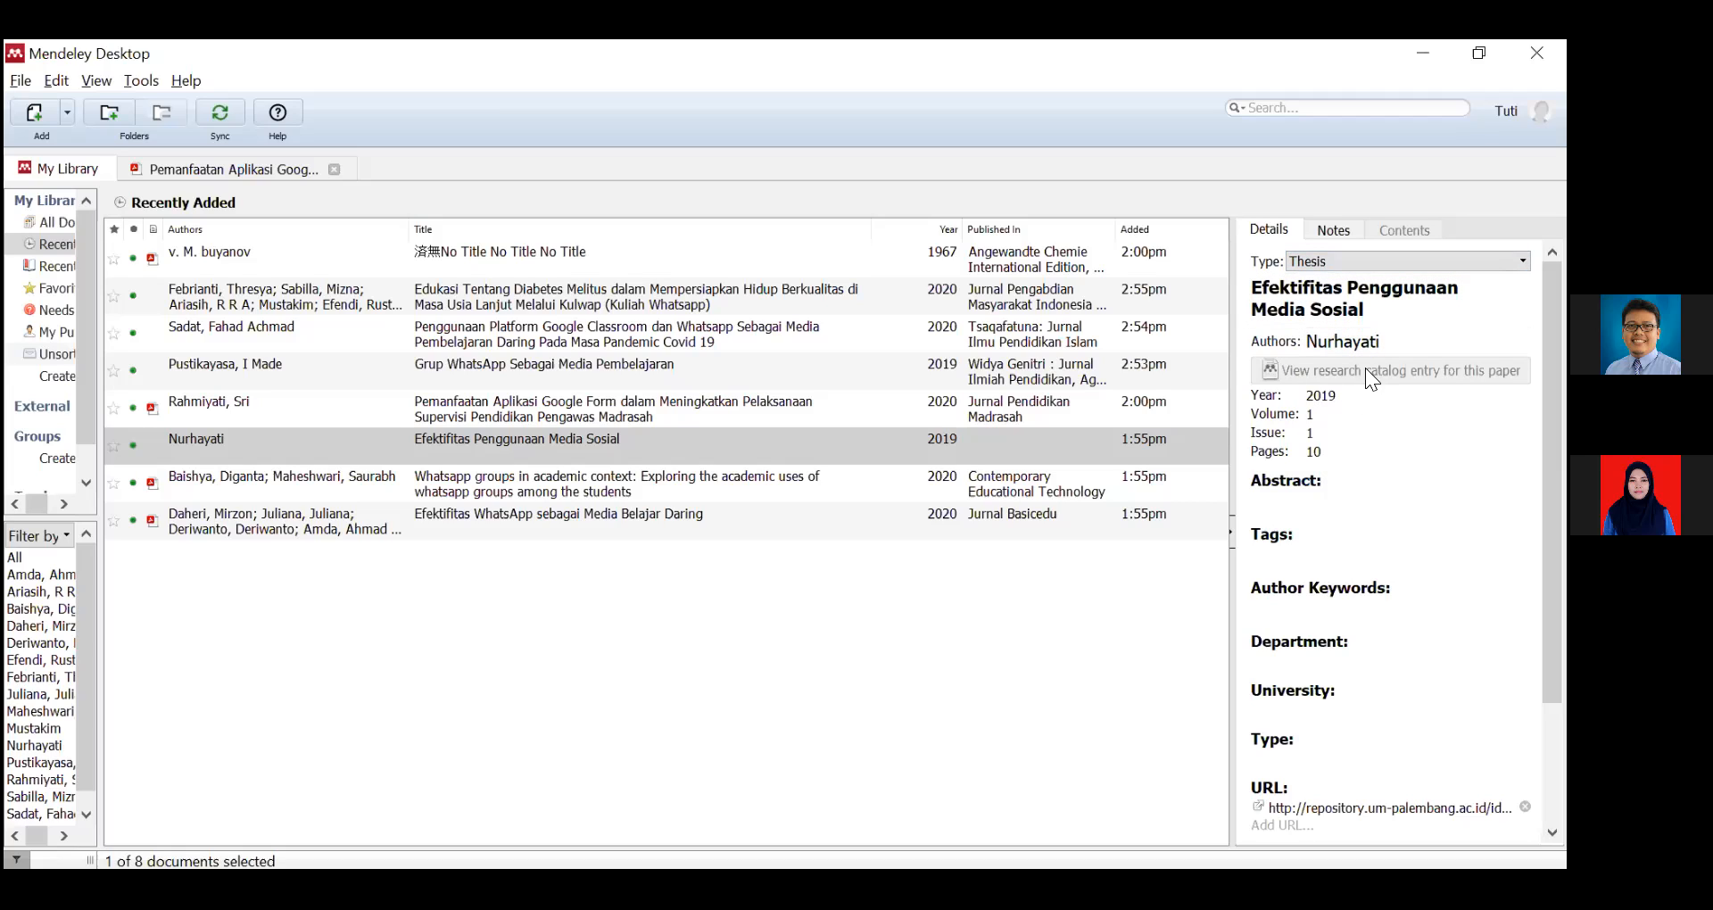
Inspect the Nurhayati thesis details and read through its full repository URL.
left_click_drag(1552, 401, 1552, 522)
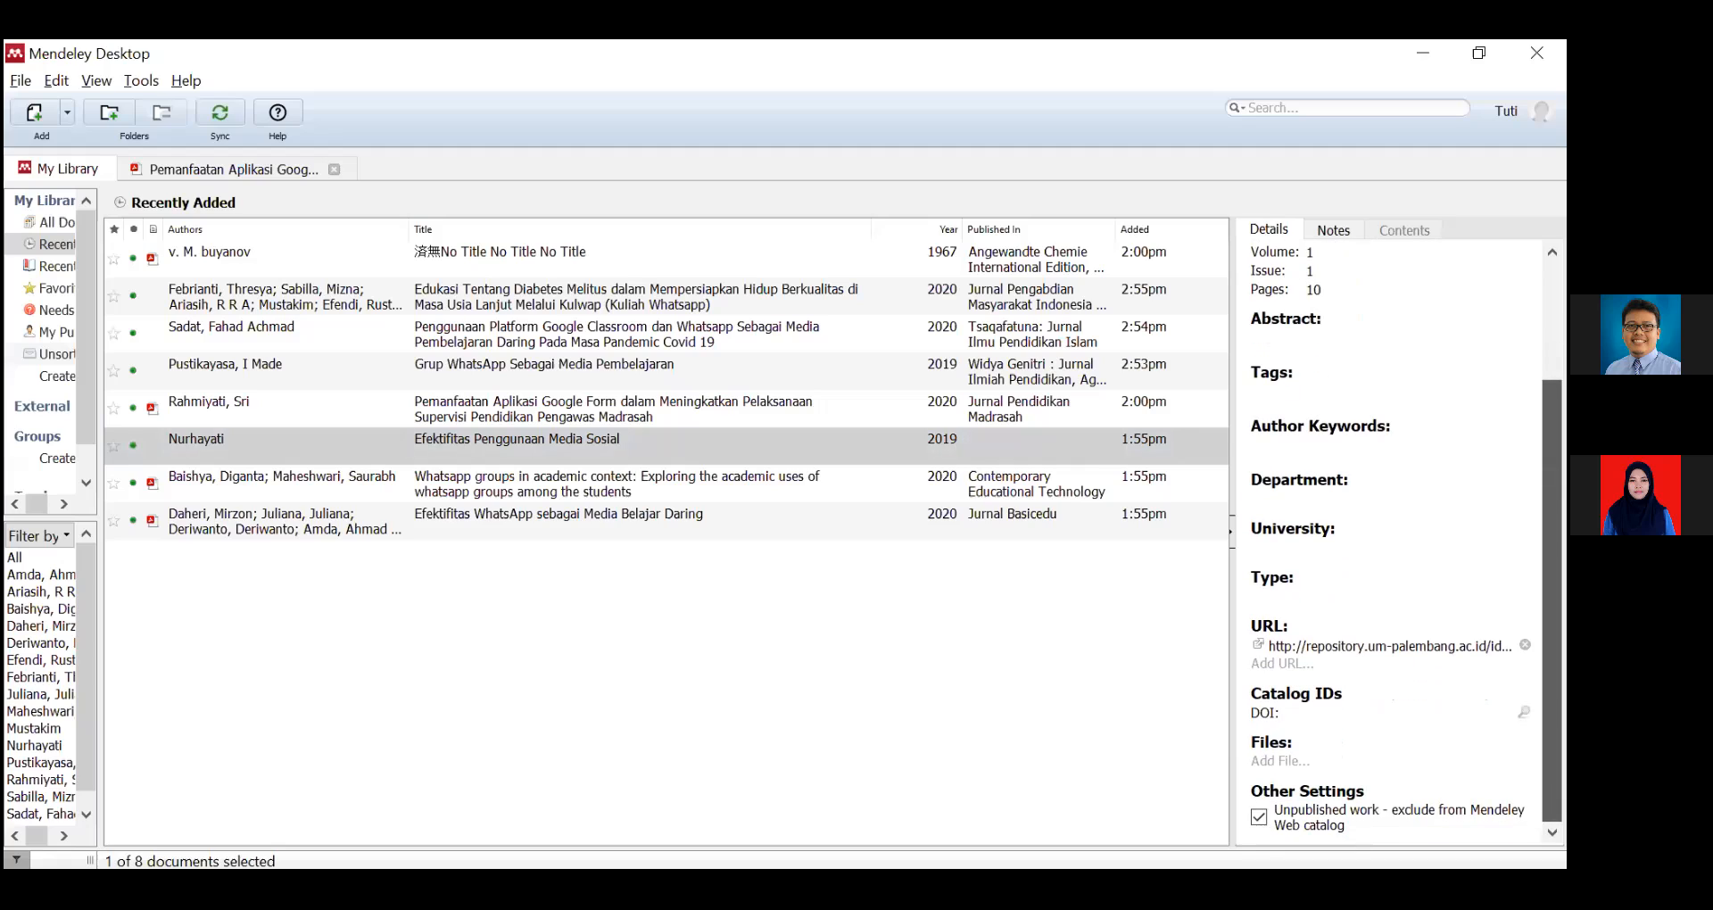
left_click(1291, 646)
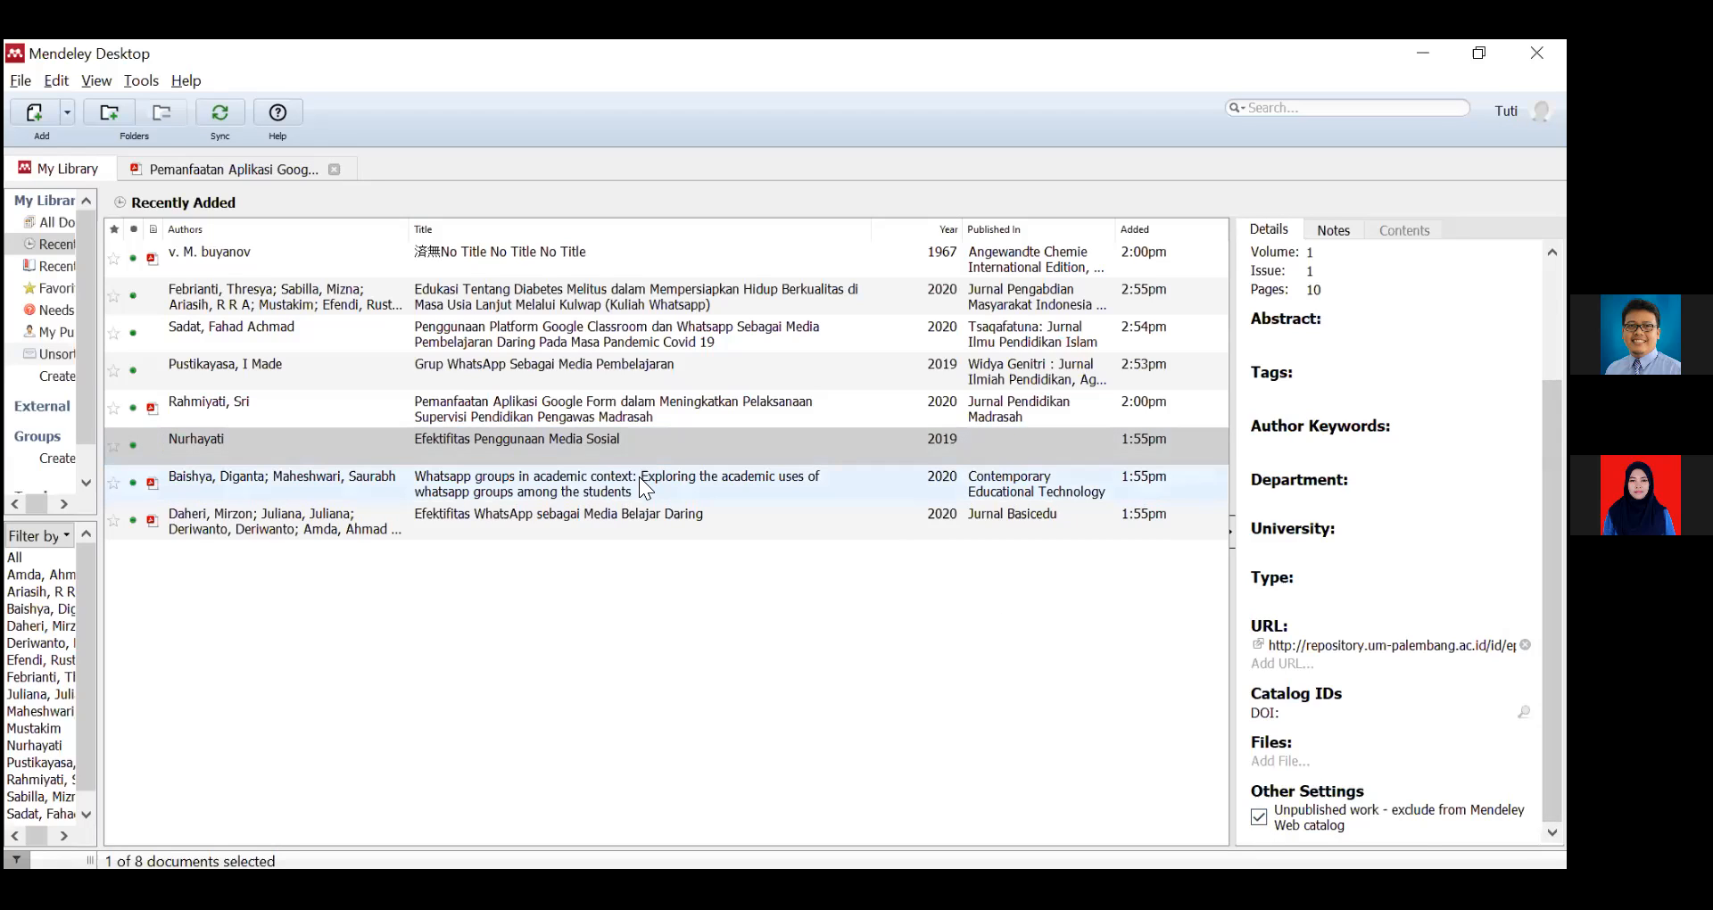
left_click(680, 473)
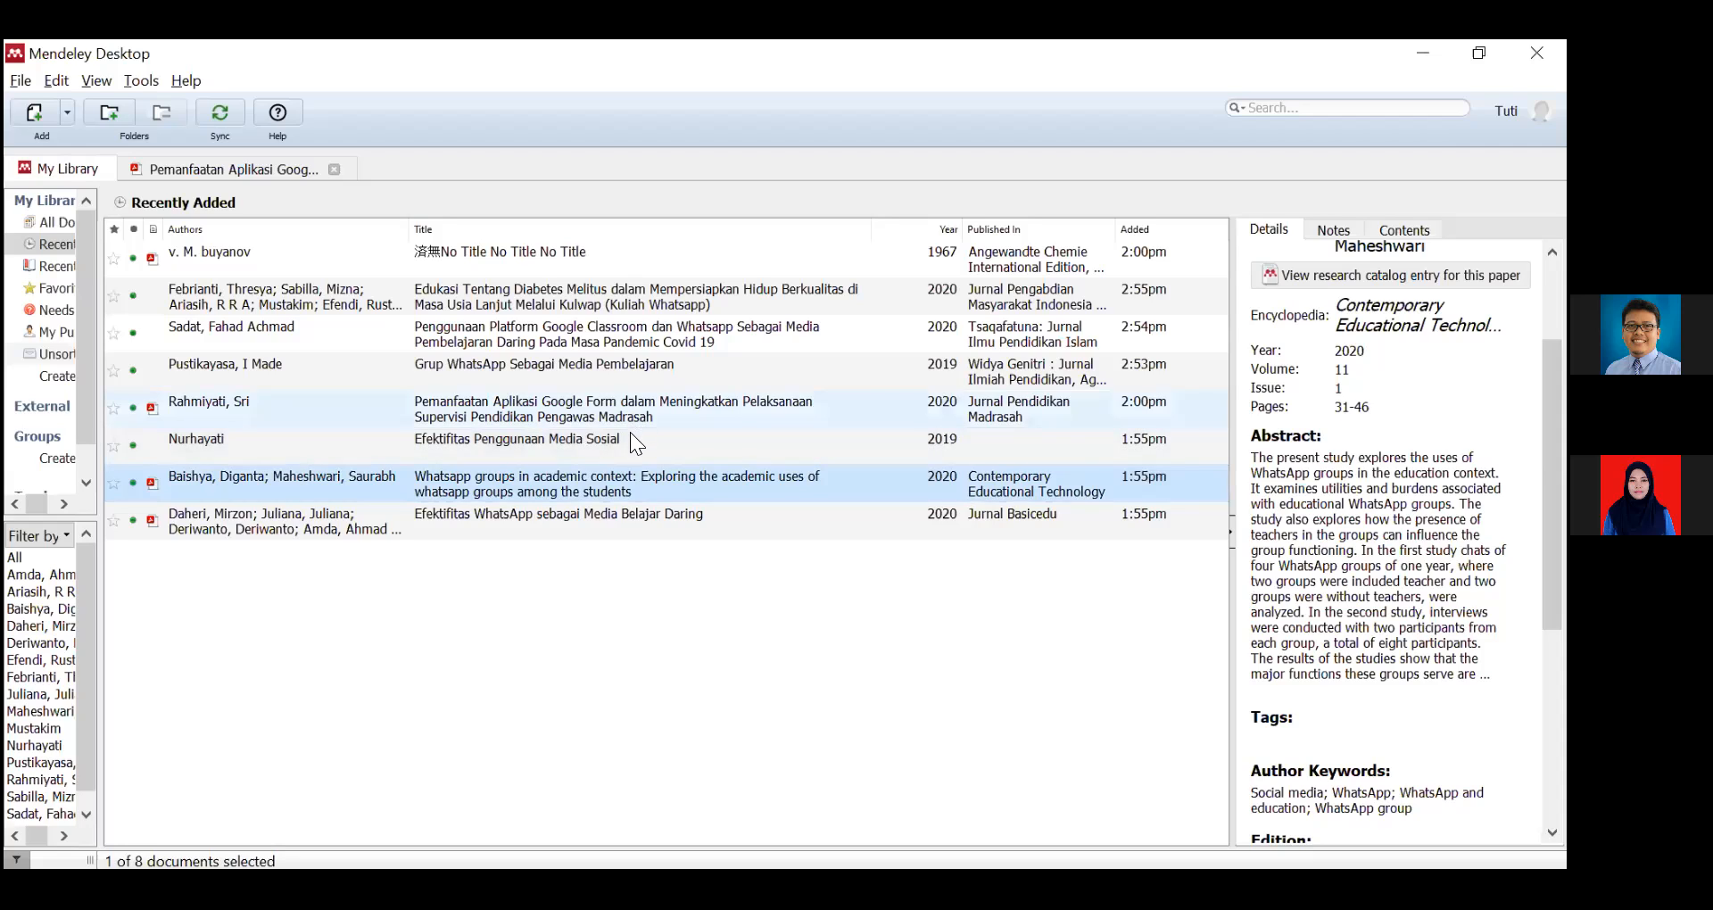
left_click(636, 442)
left_click(1552, 607)
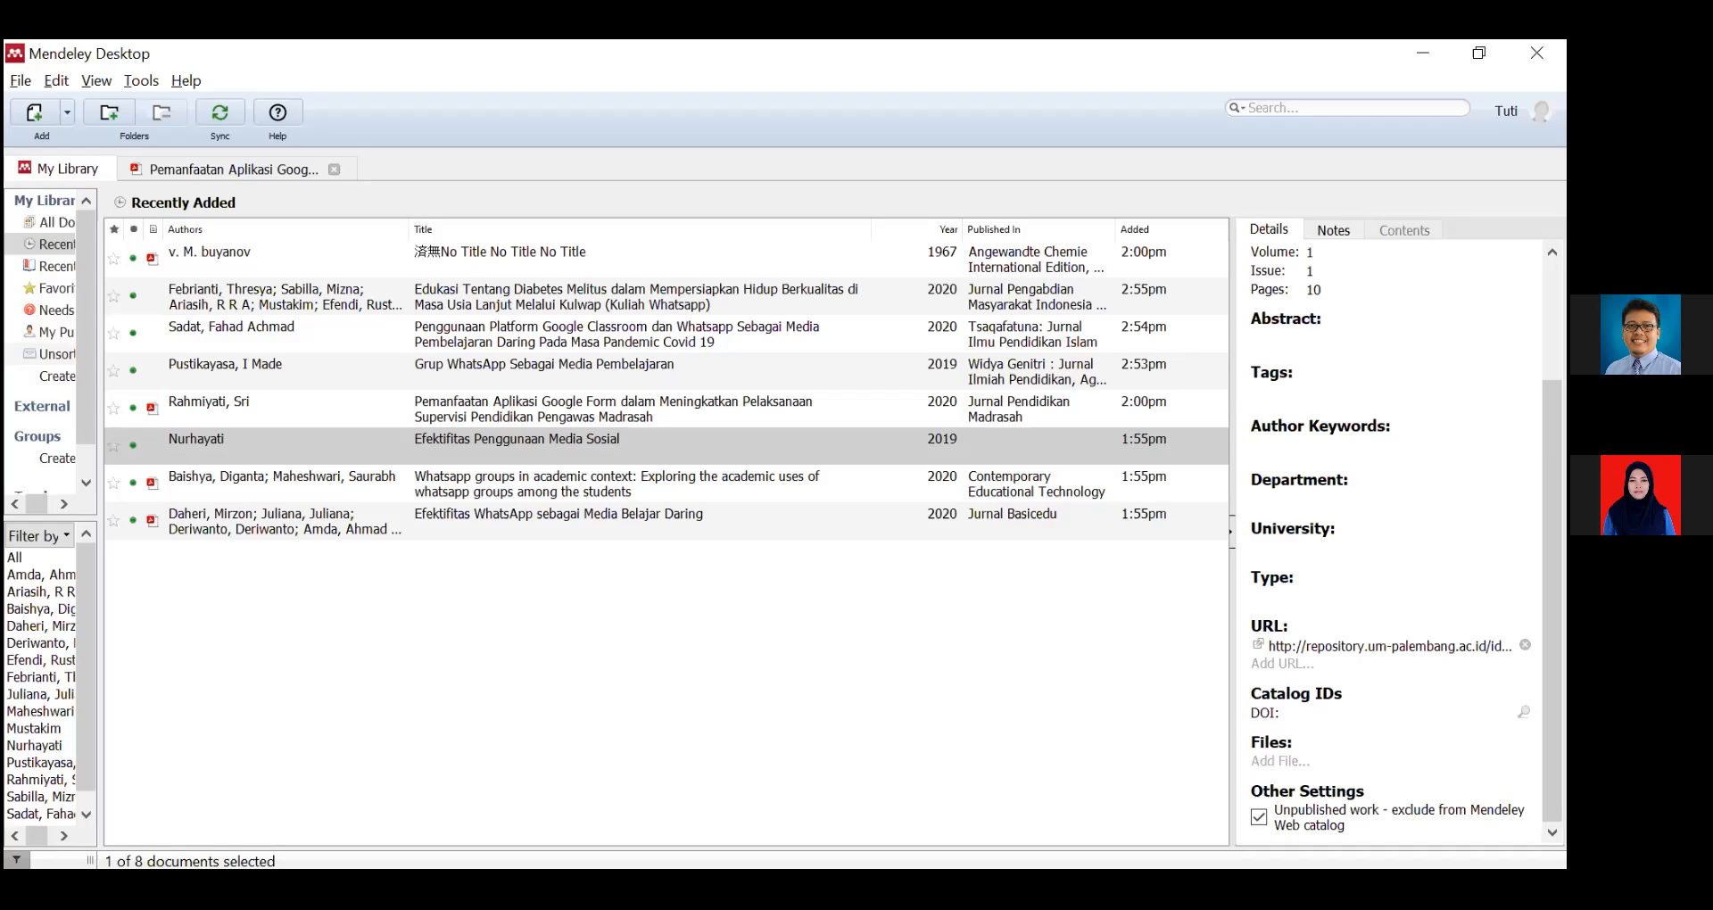
left_click(1323, 648)
key("Right")
key("Right")
key("Right")
key("Right")
key("Right")
key("Right")
key("Right")
key("Right")
key("Right")
key("Right")
key("Right")
key("Right")
key("Right")
key("Right")
key("Right")
key("Right")
key("Right")
key("Right")
key("Right")
key("Right")
key("Right")
key("Right")
key("Right")
key("Right")
key("Right")
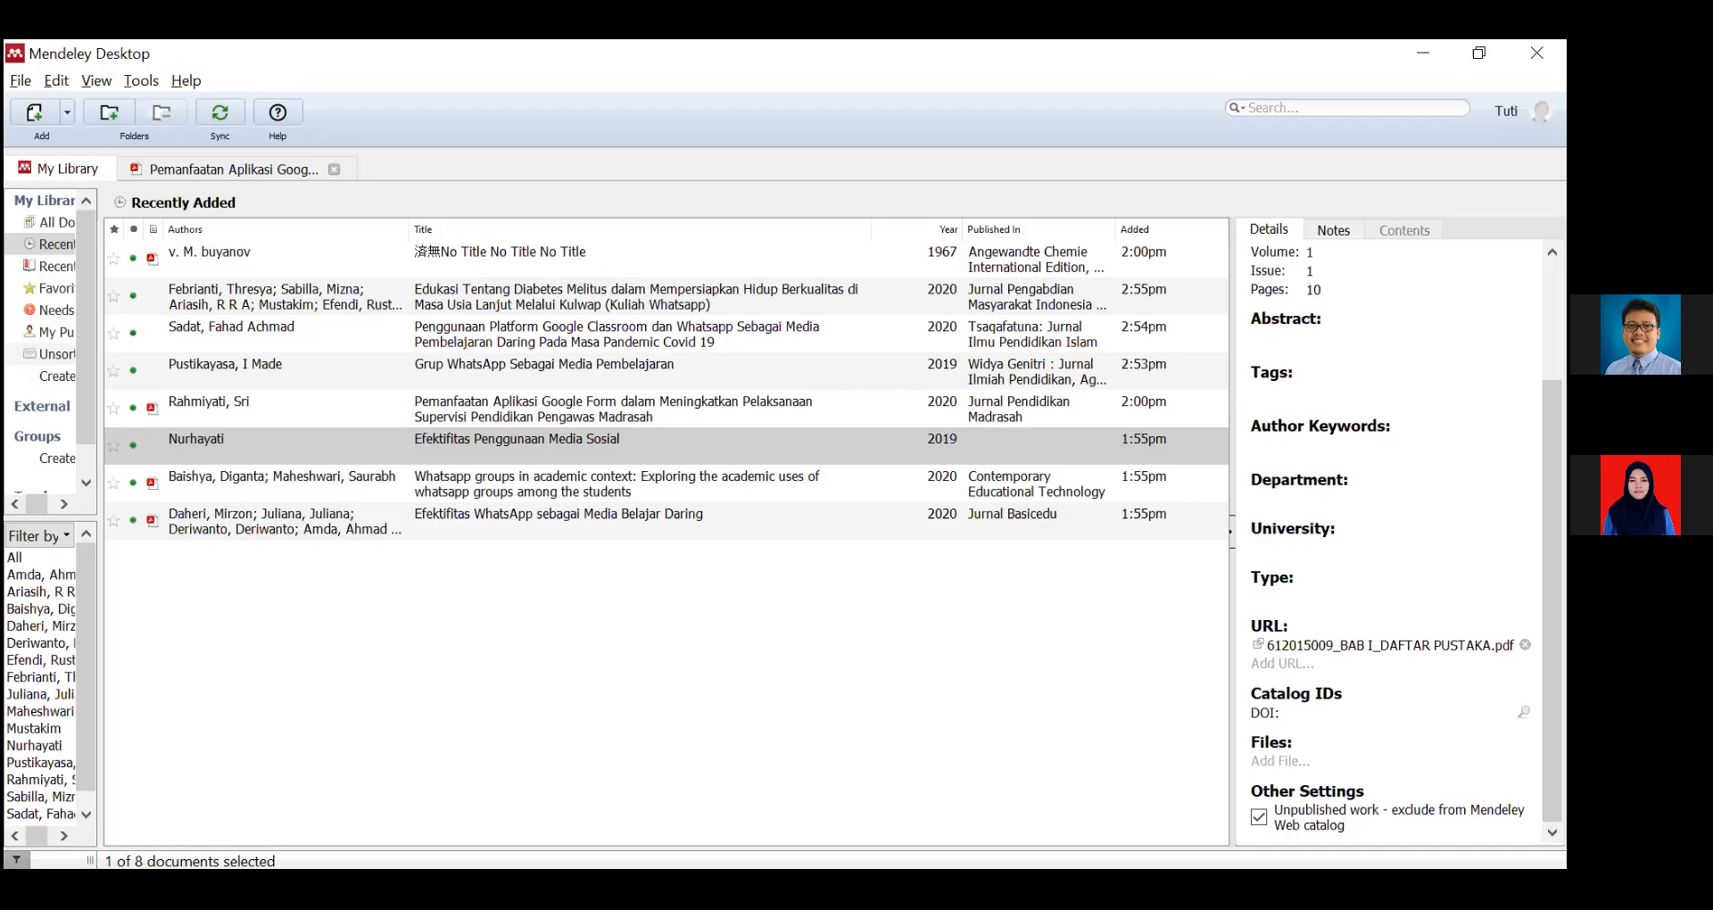
Switch between windows and clear the document selection in All Documents.
key("alt+Tab")
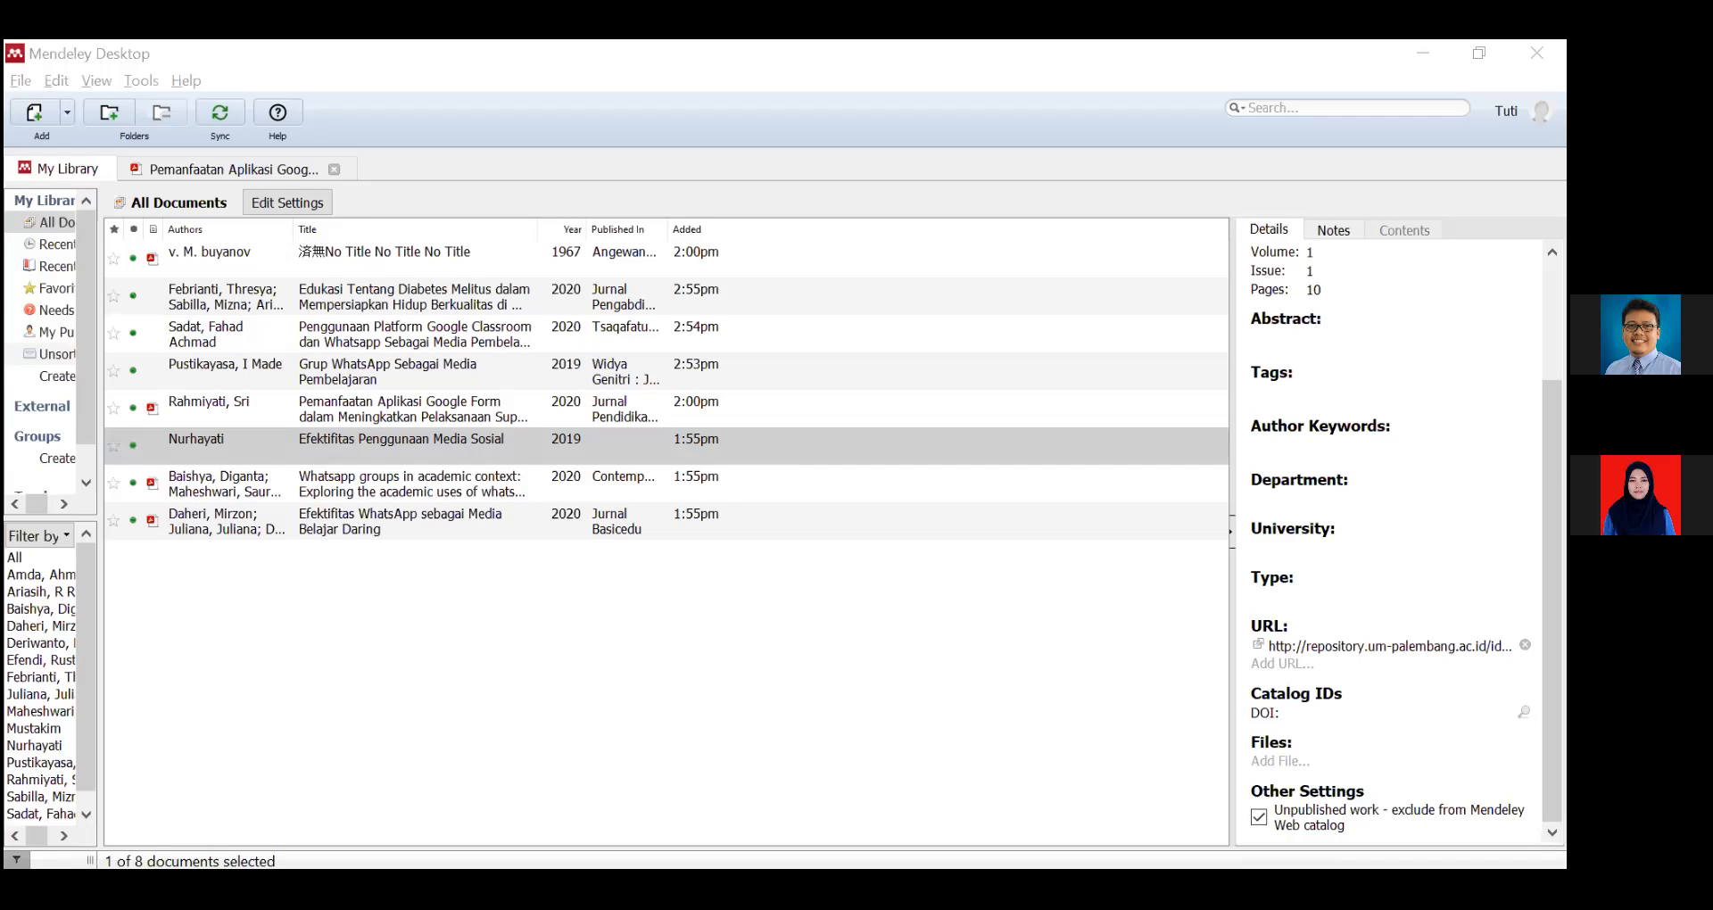
key("alt+Tab")
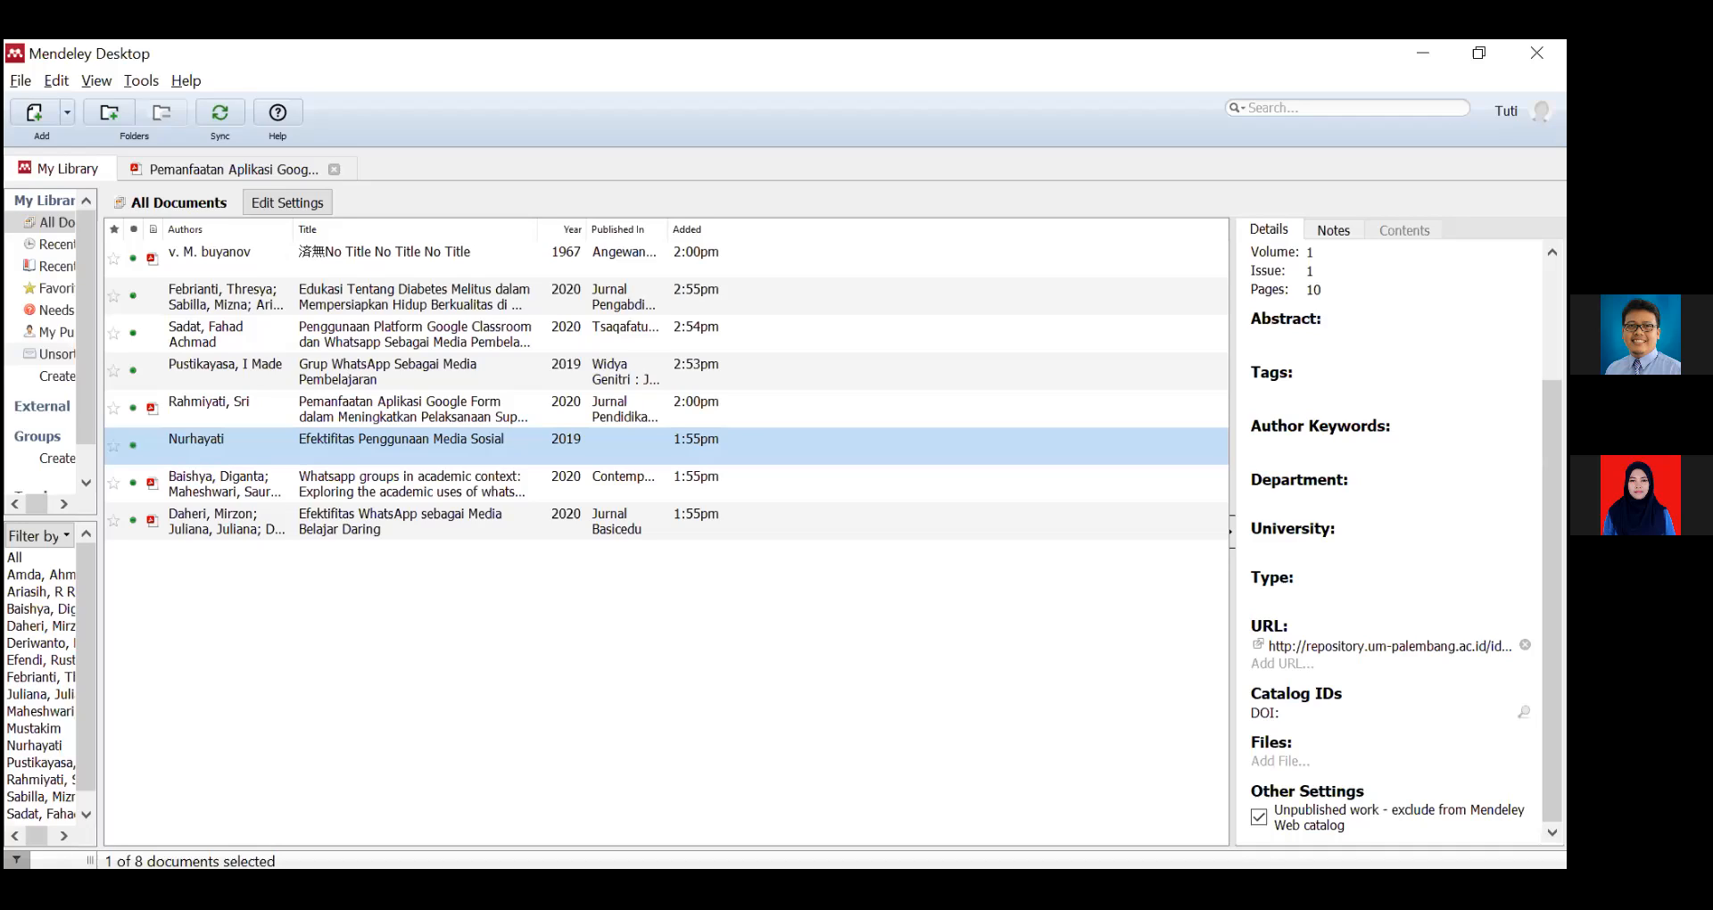
key("alt+Tab")
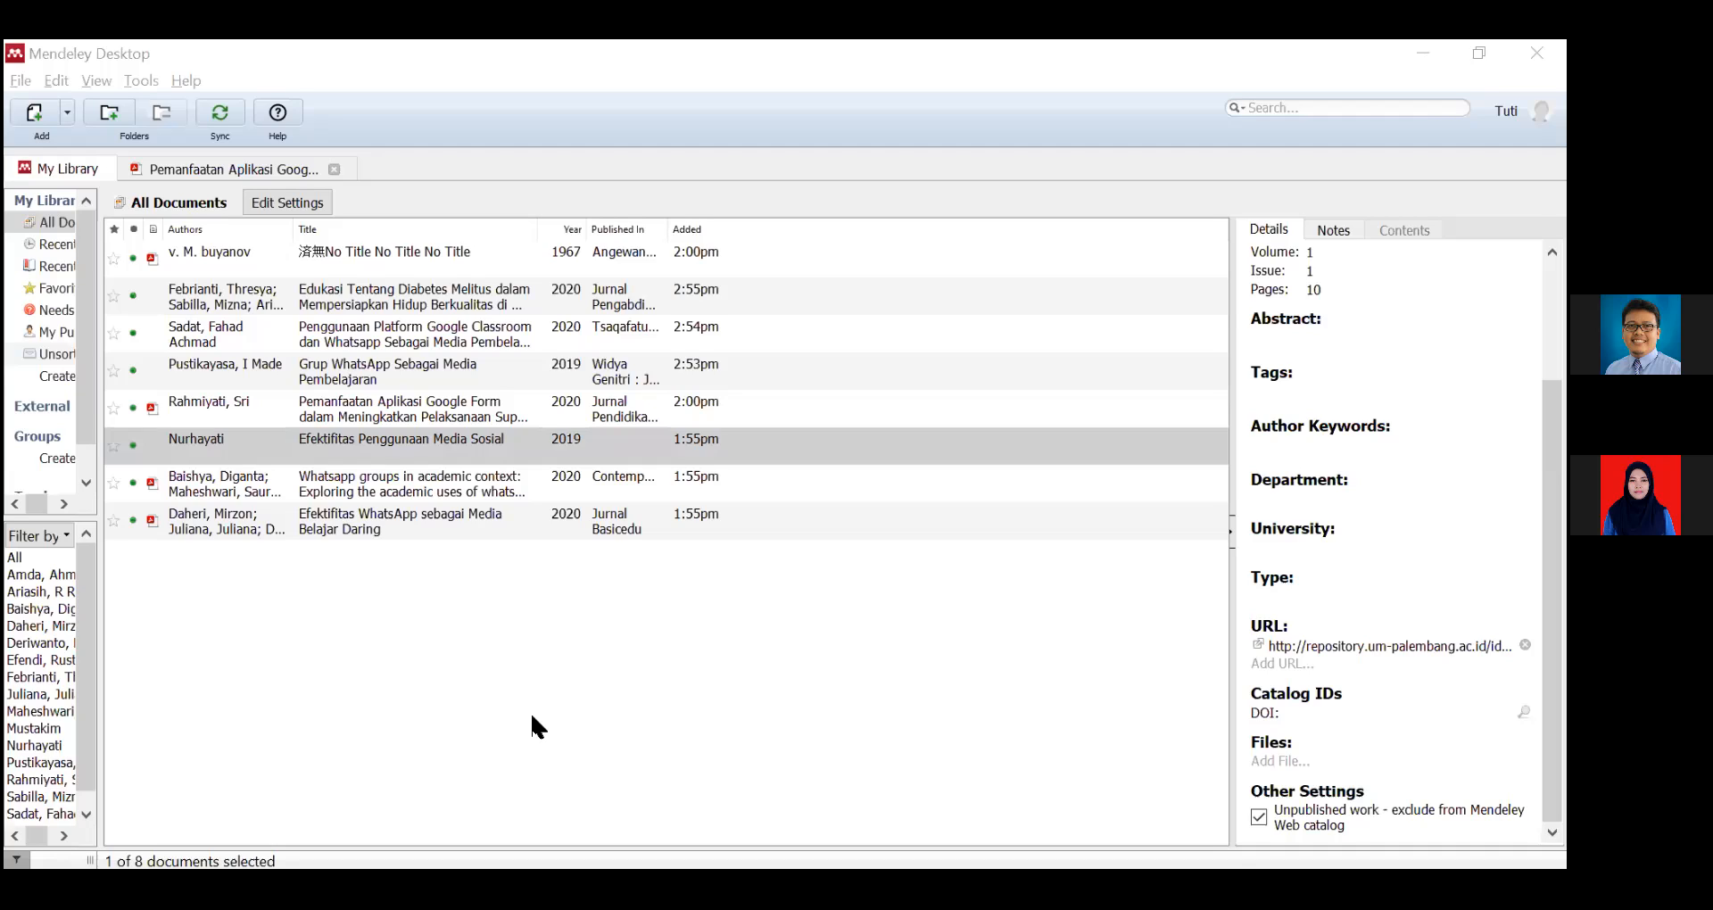
left_click(653, 662)
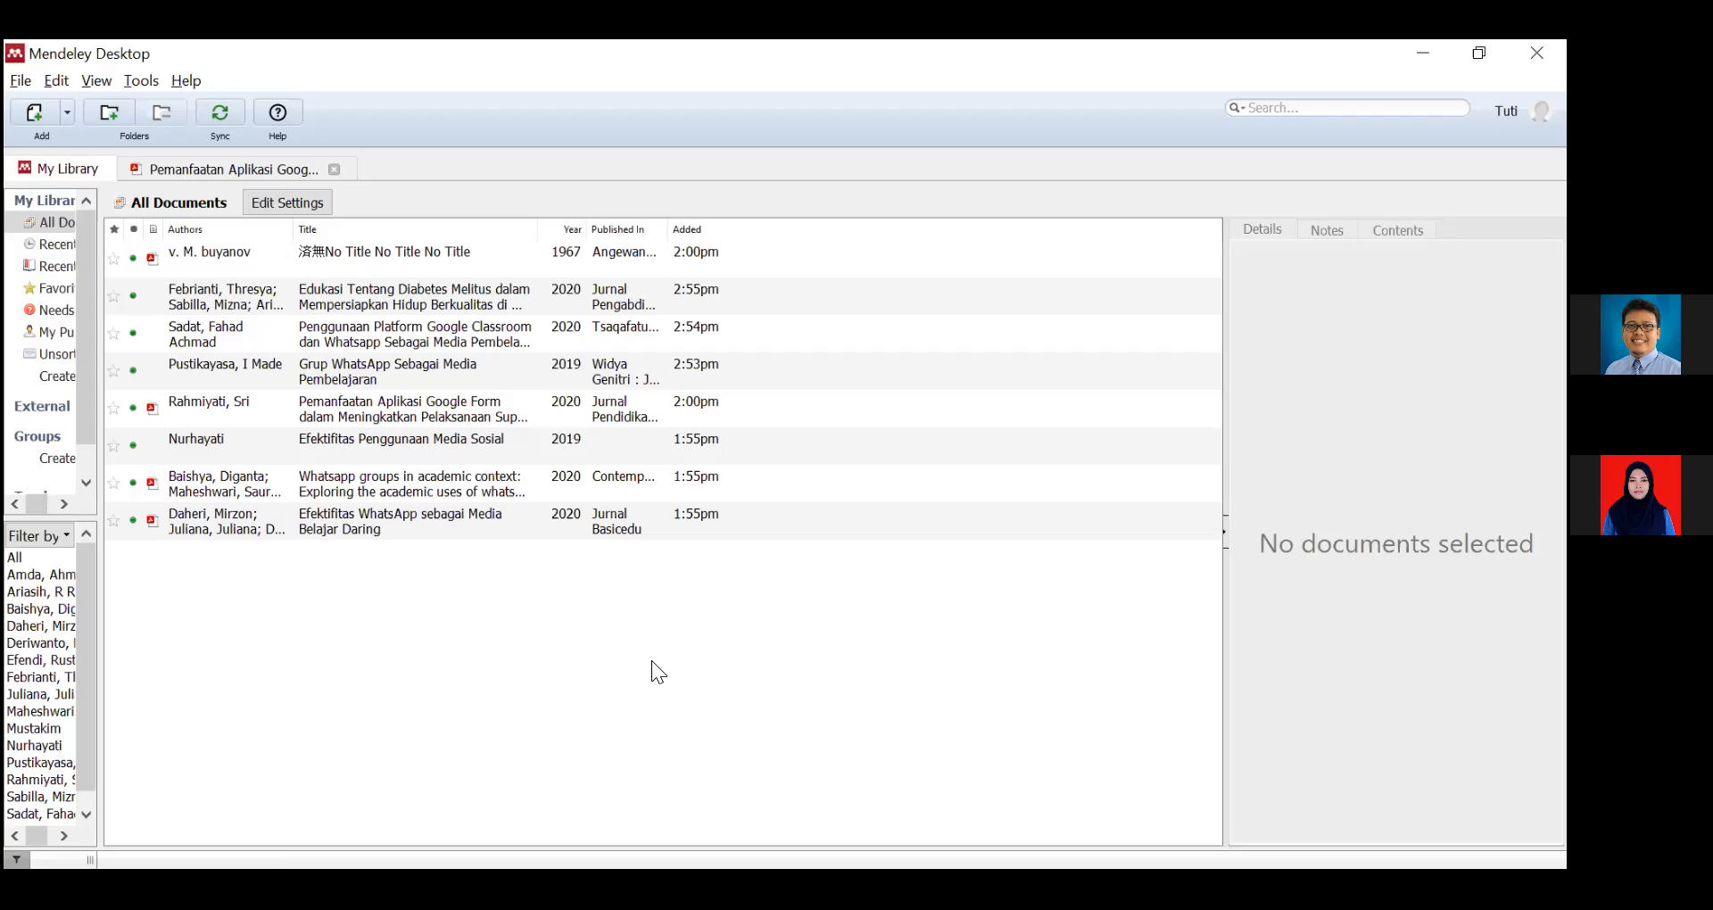
key("alt+Tab")
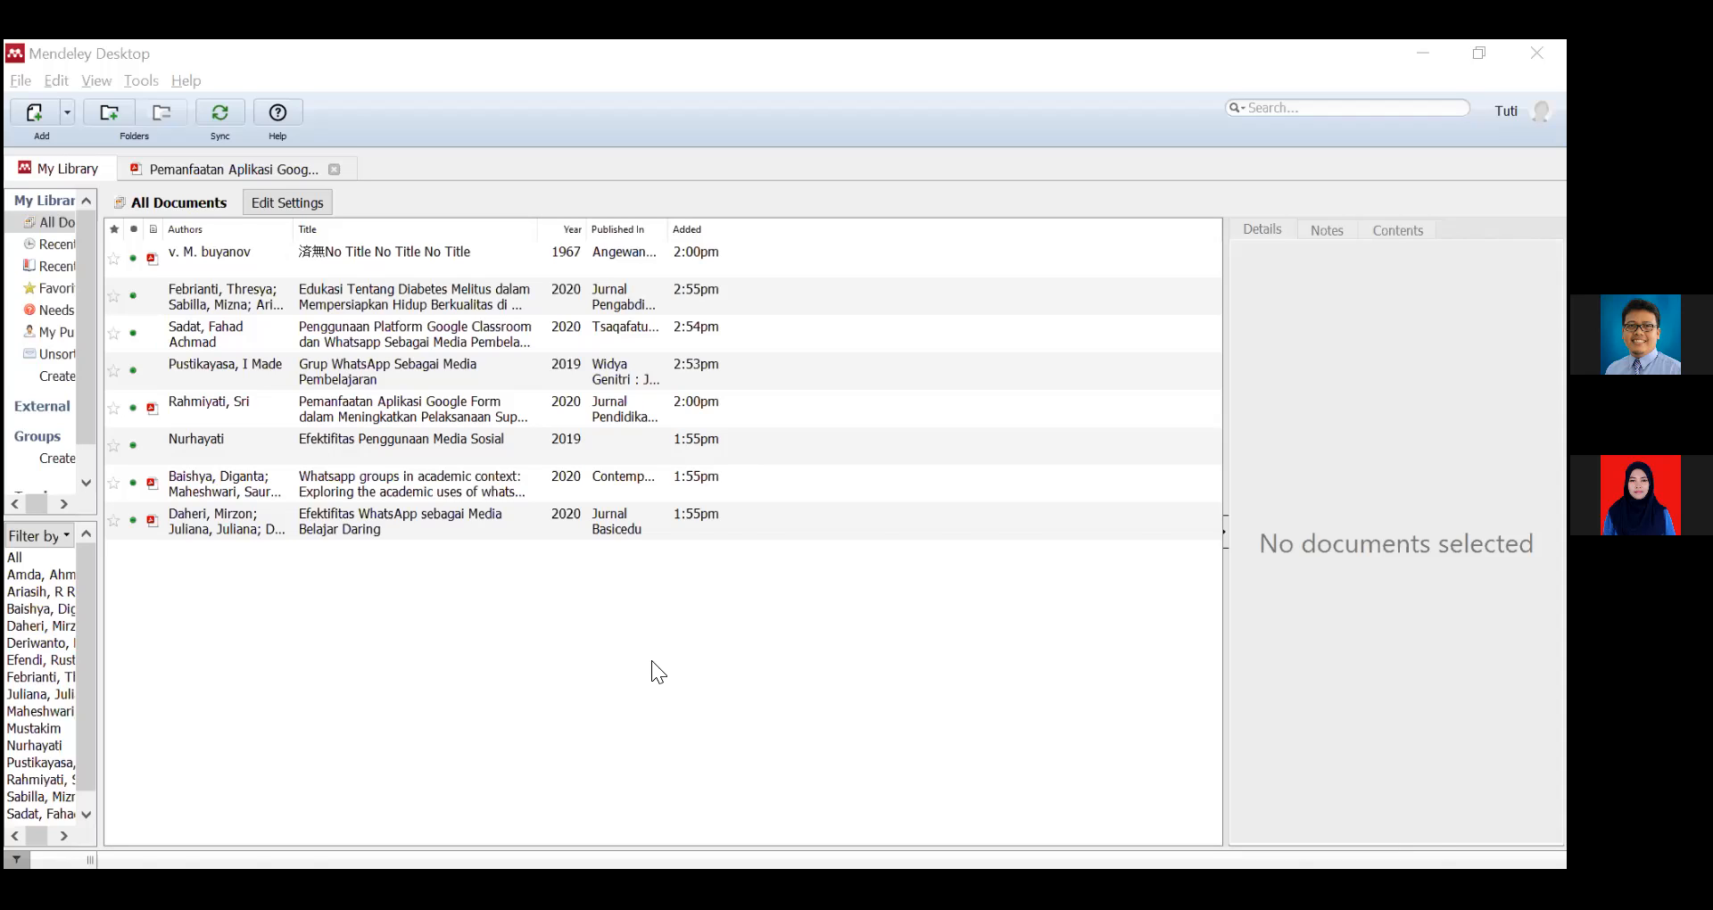
In Word, select the whole Nurhayati (2019) bibliography entry showing Vol. 1, Issue 1 to review it.
key("alt+Tab")
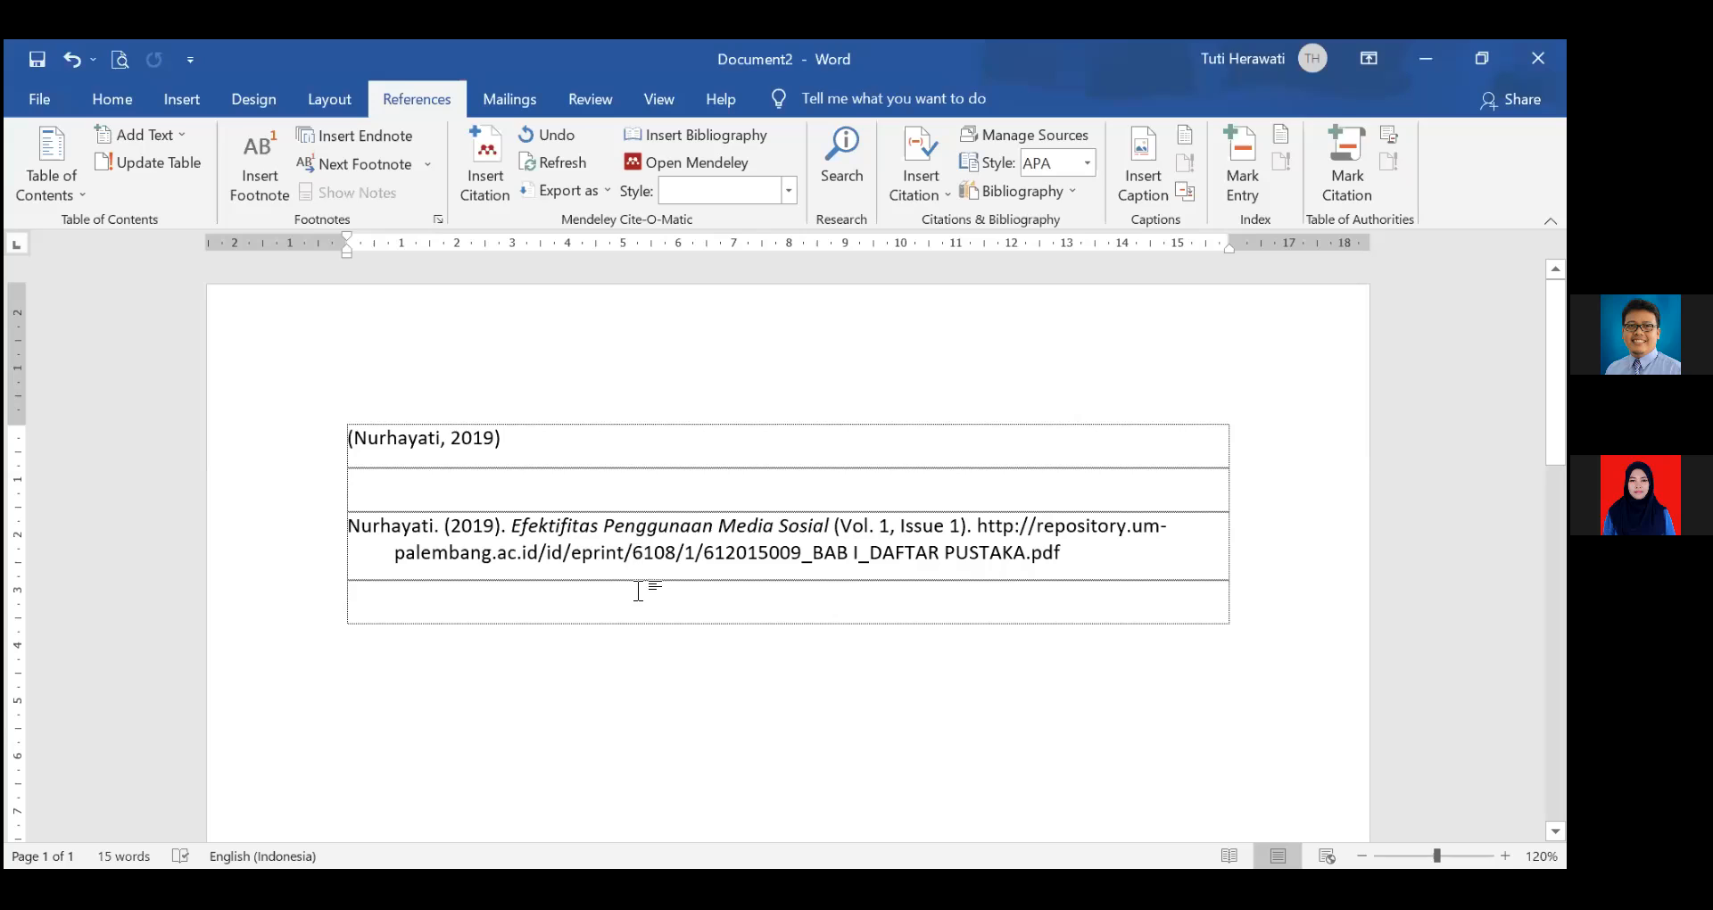
left_click(979, 526)
left_click(1071, 554)
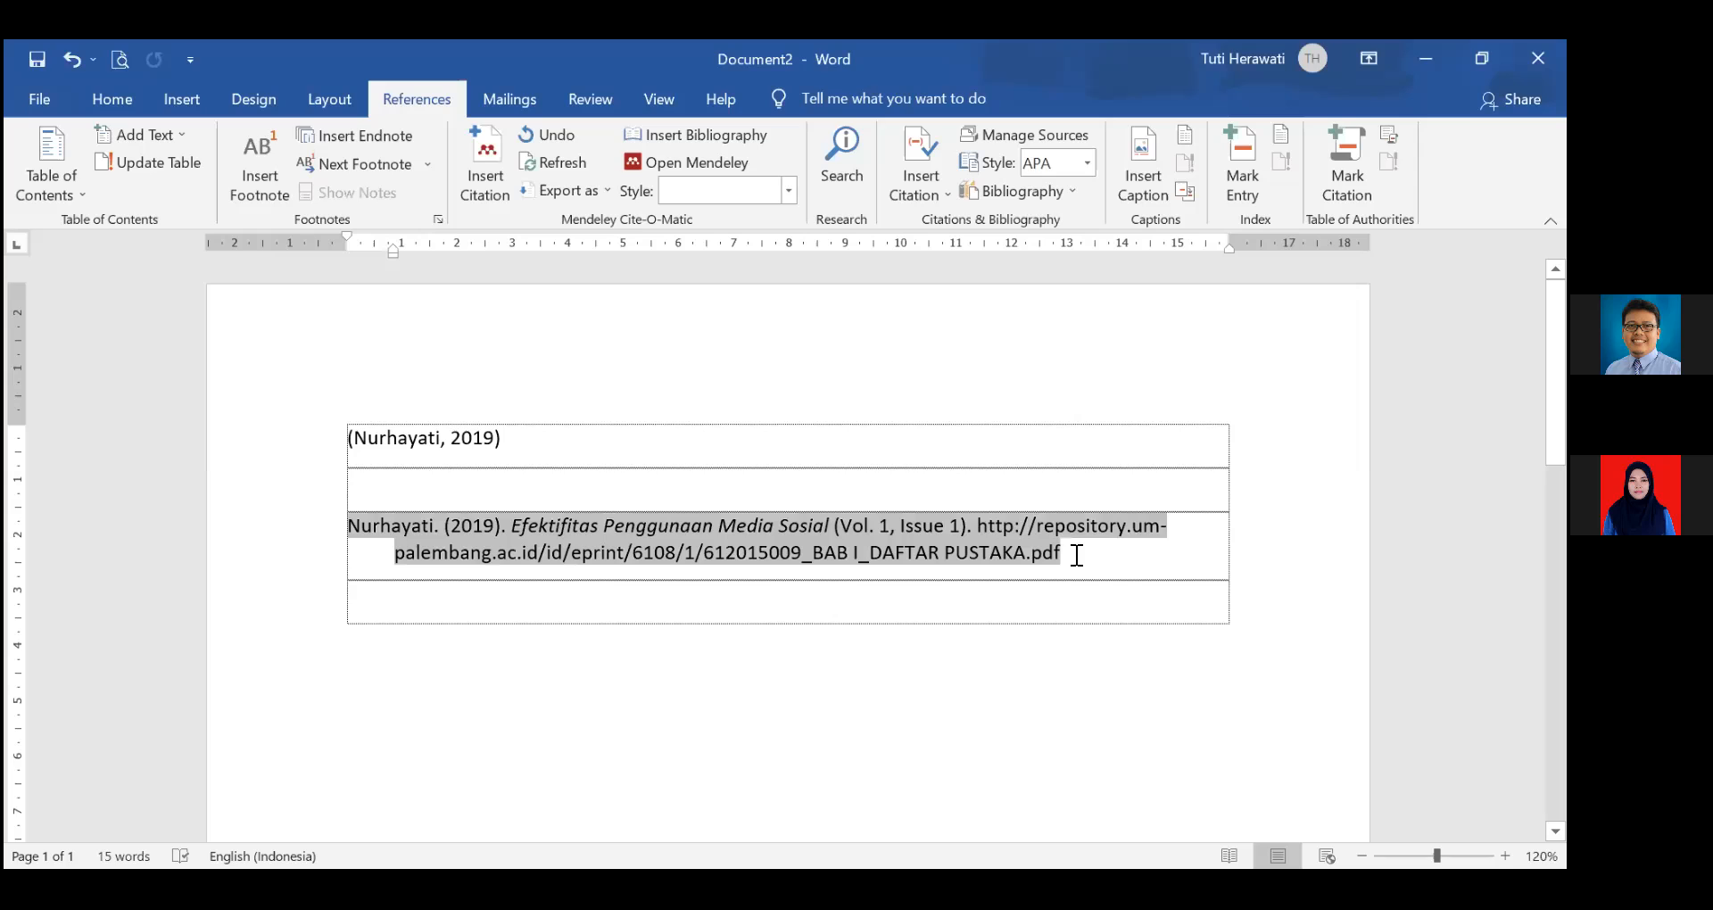
left_click(1036, 601)
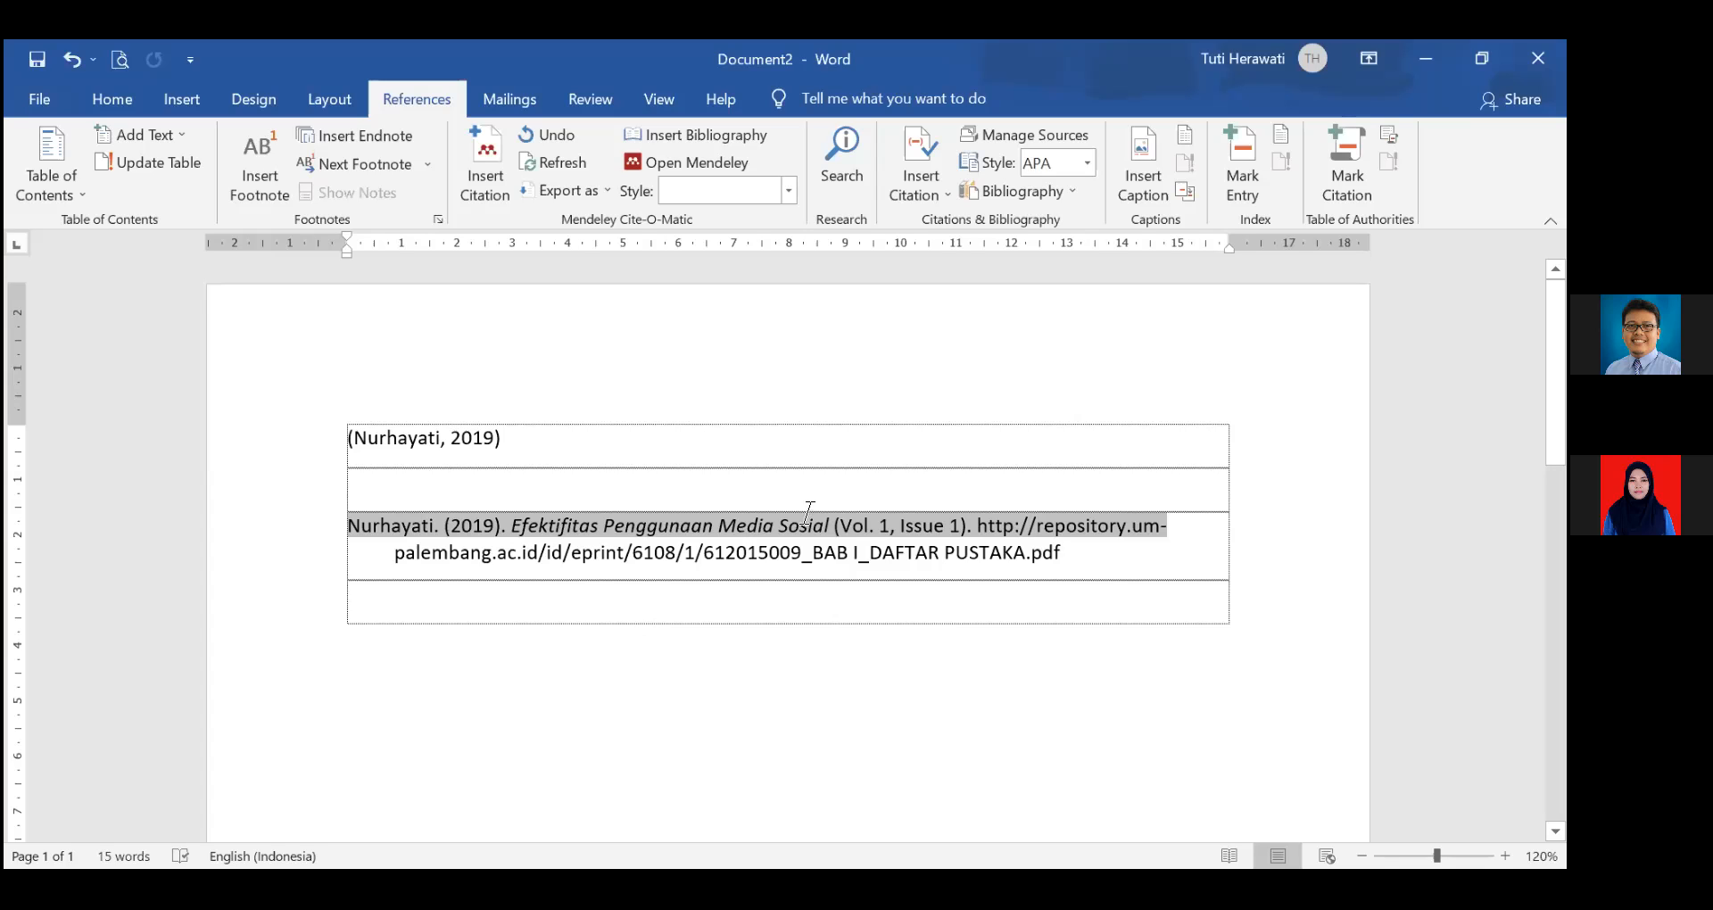
left_click(873, 524)
triple_click(873, 525)
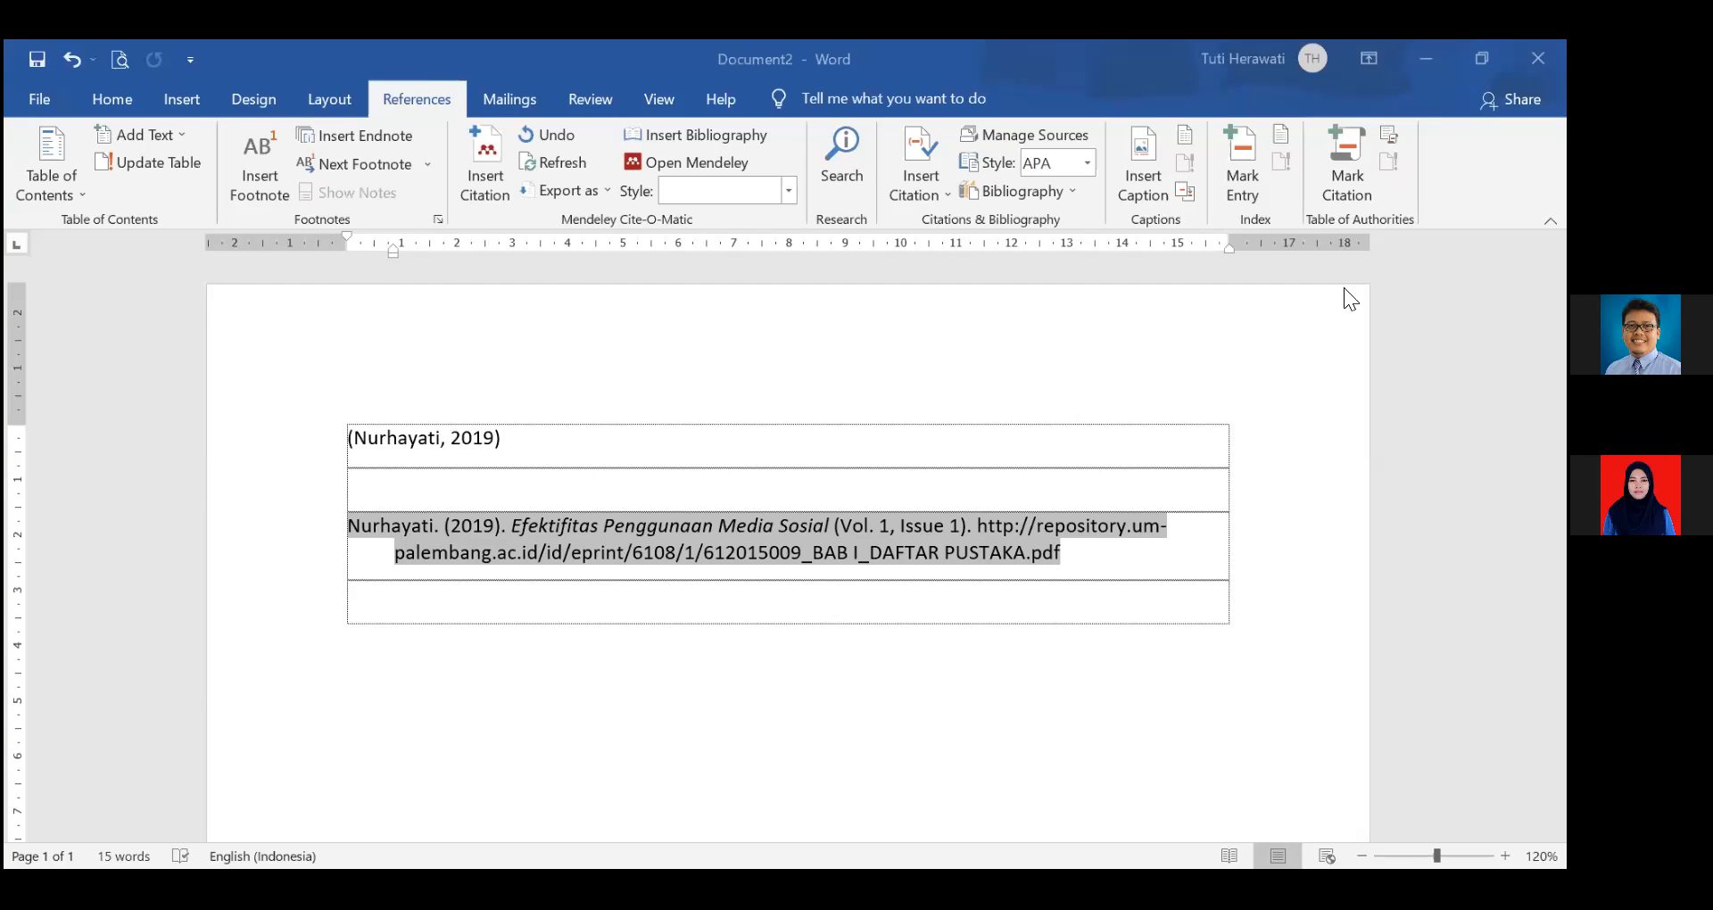
key("alt+Tab")
Clear the Volume, Issue and Pages values of the Nurhayati thesis and reselect it.
left_click(1329, 366)
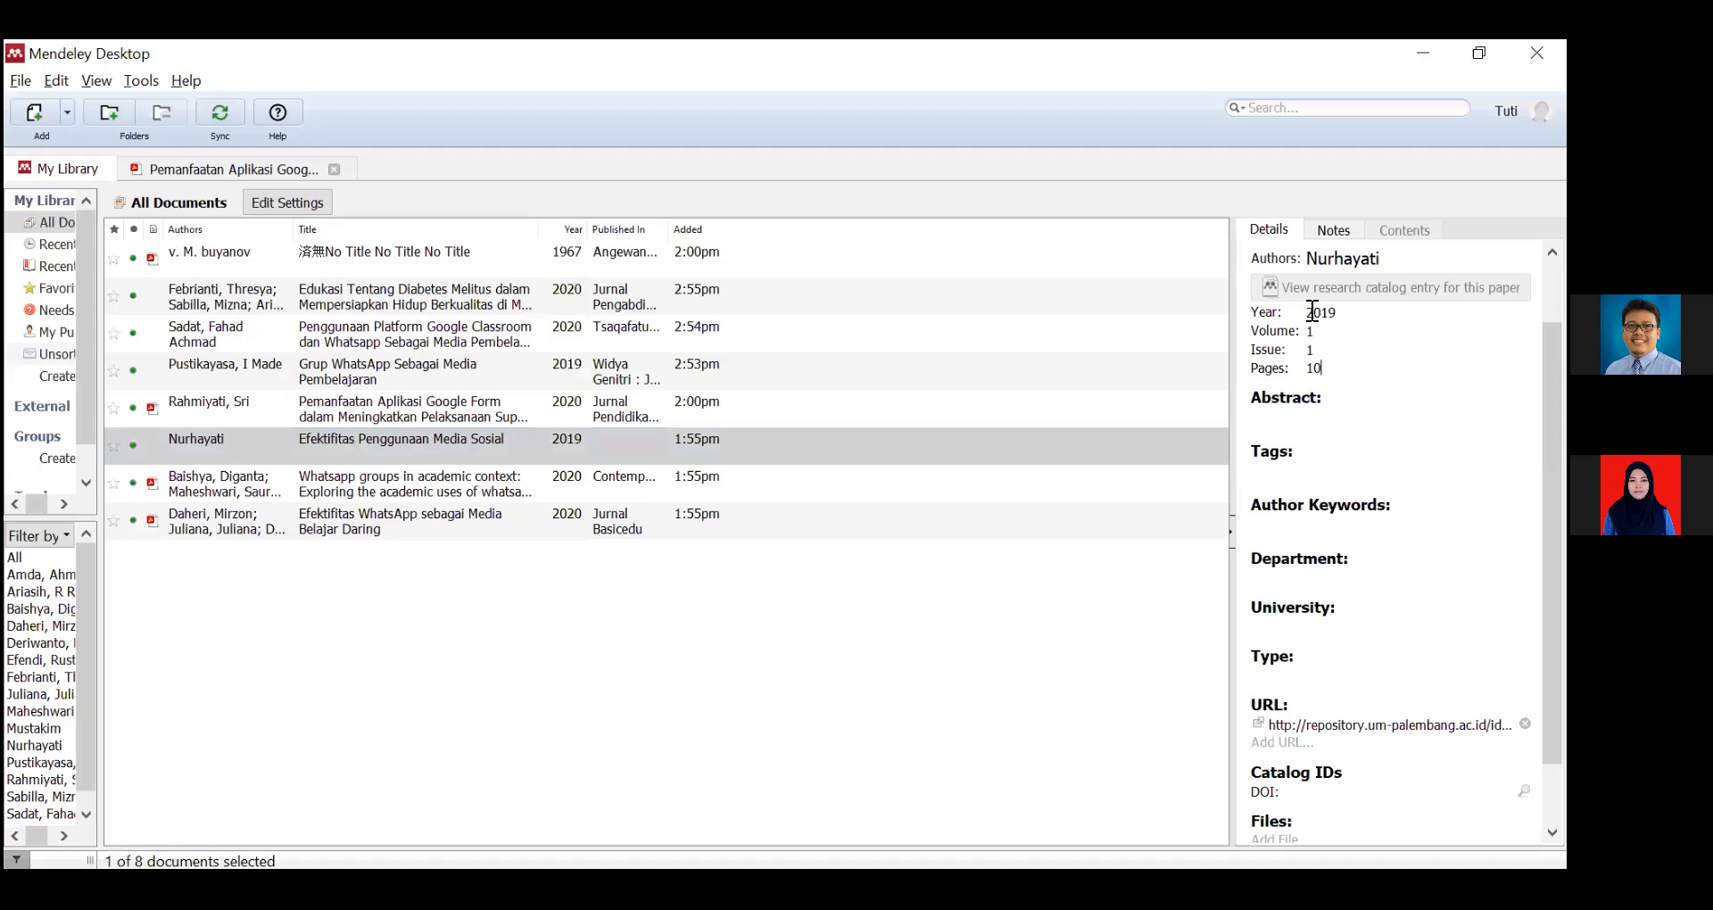
left_click(1321, 329)
key("BackSpace")
key("Tab")
key("BackSpace")
key("Tab")
key("BackSpace")
left_click(777, 629)
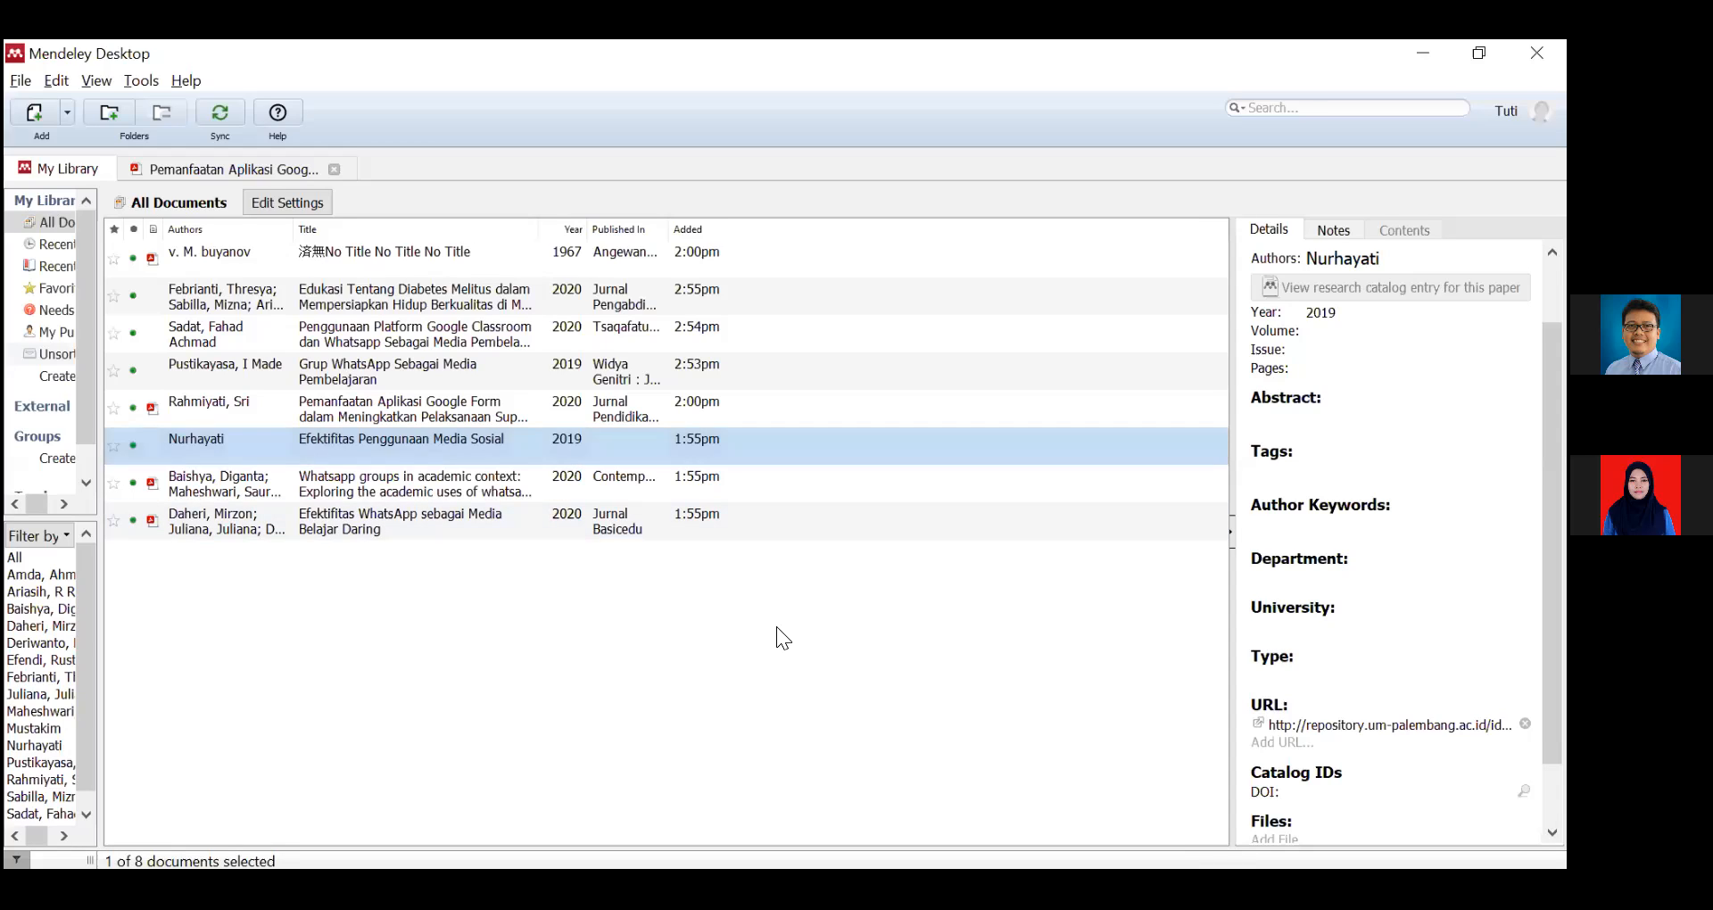
left_click(461, 443)
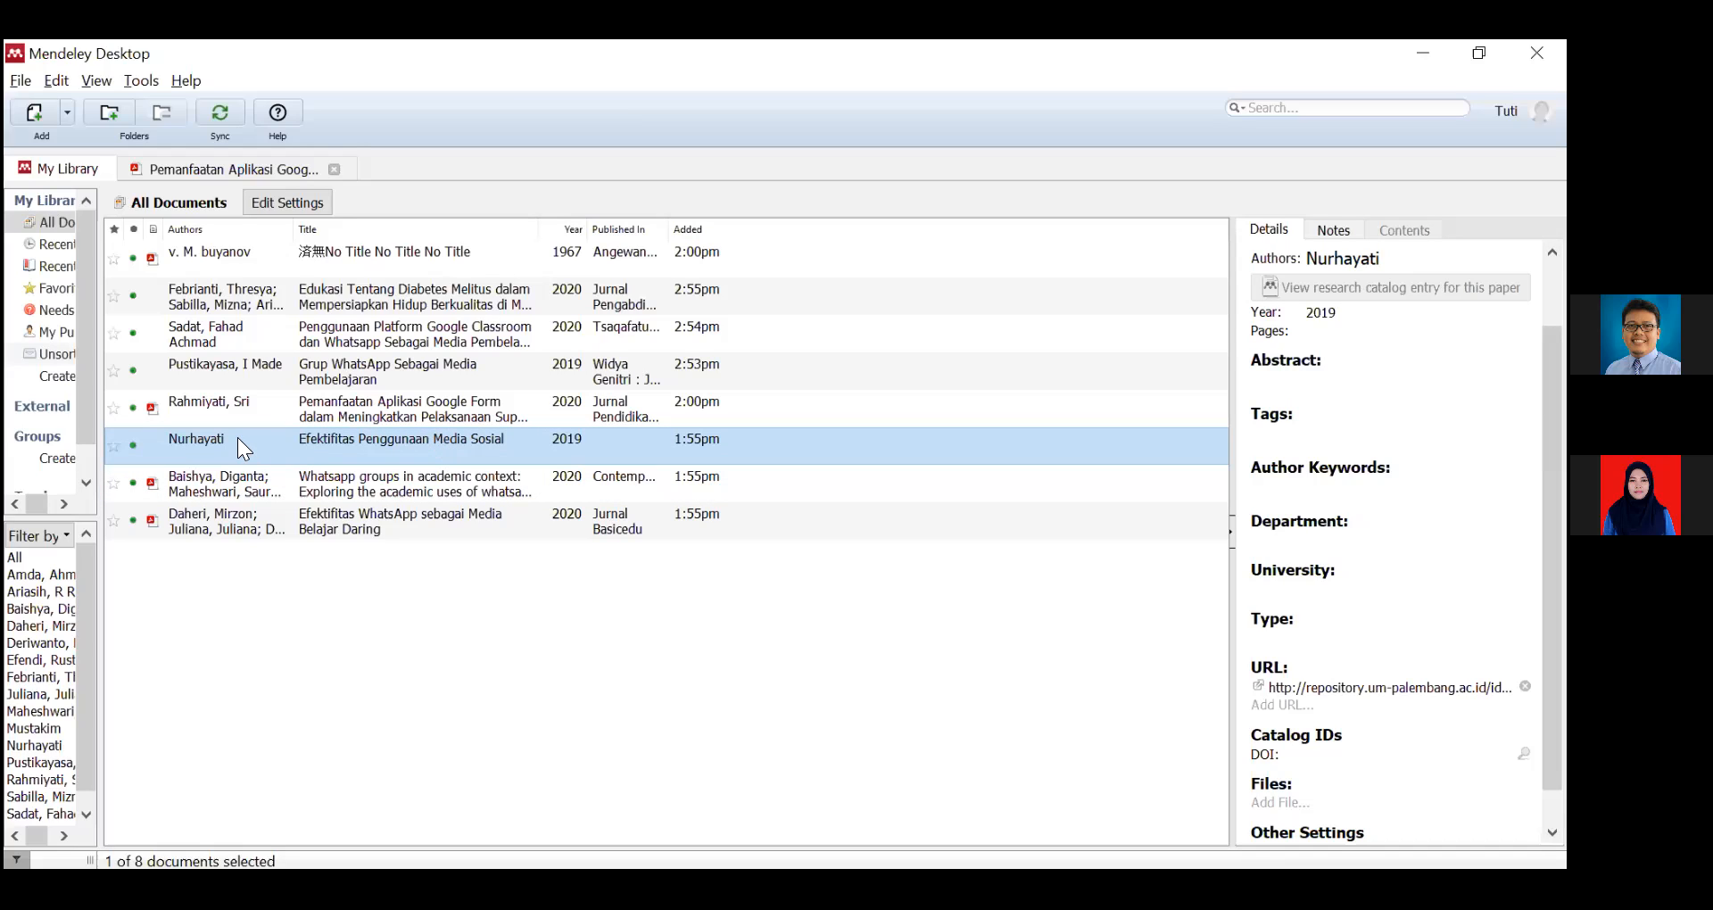
Try editing the empty Department field and keep the document type as Thesis.
left_click(1270, 527)
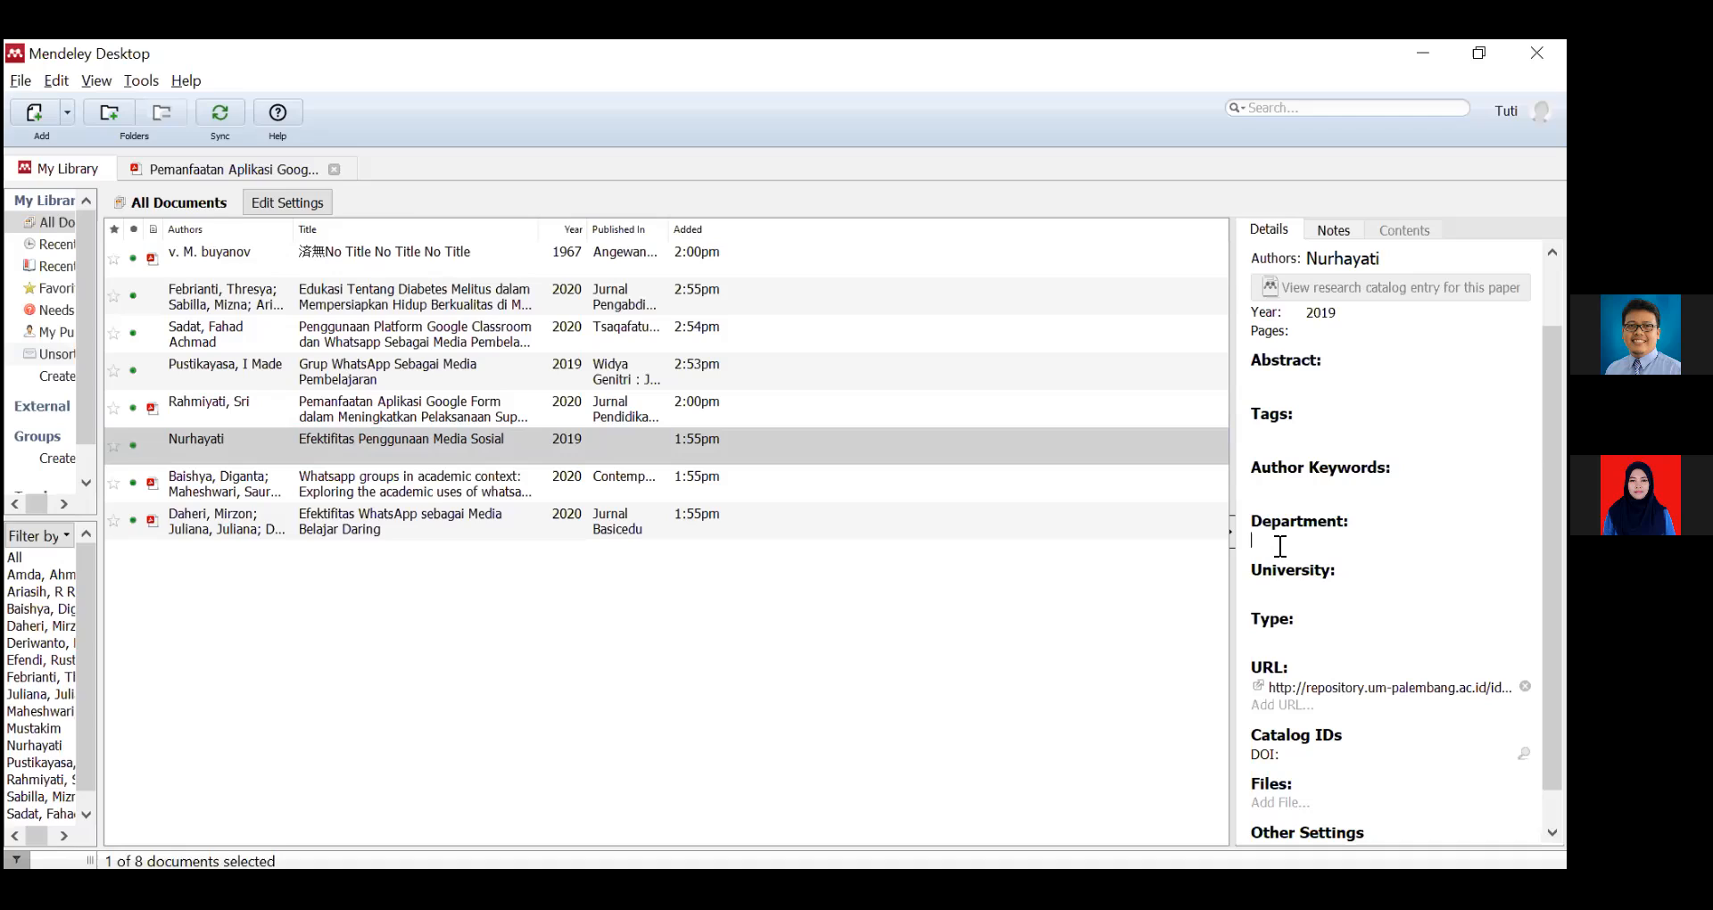
left_click(189, 449)
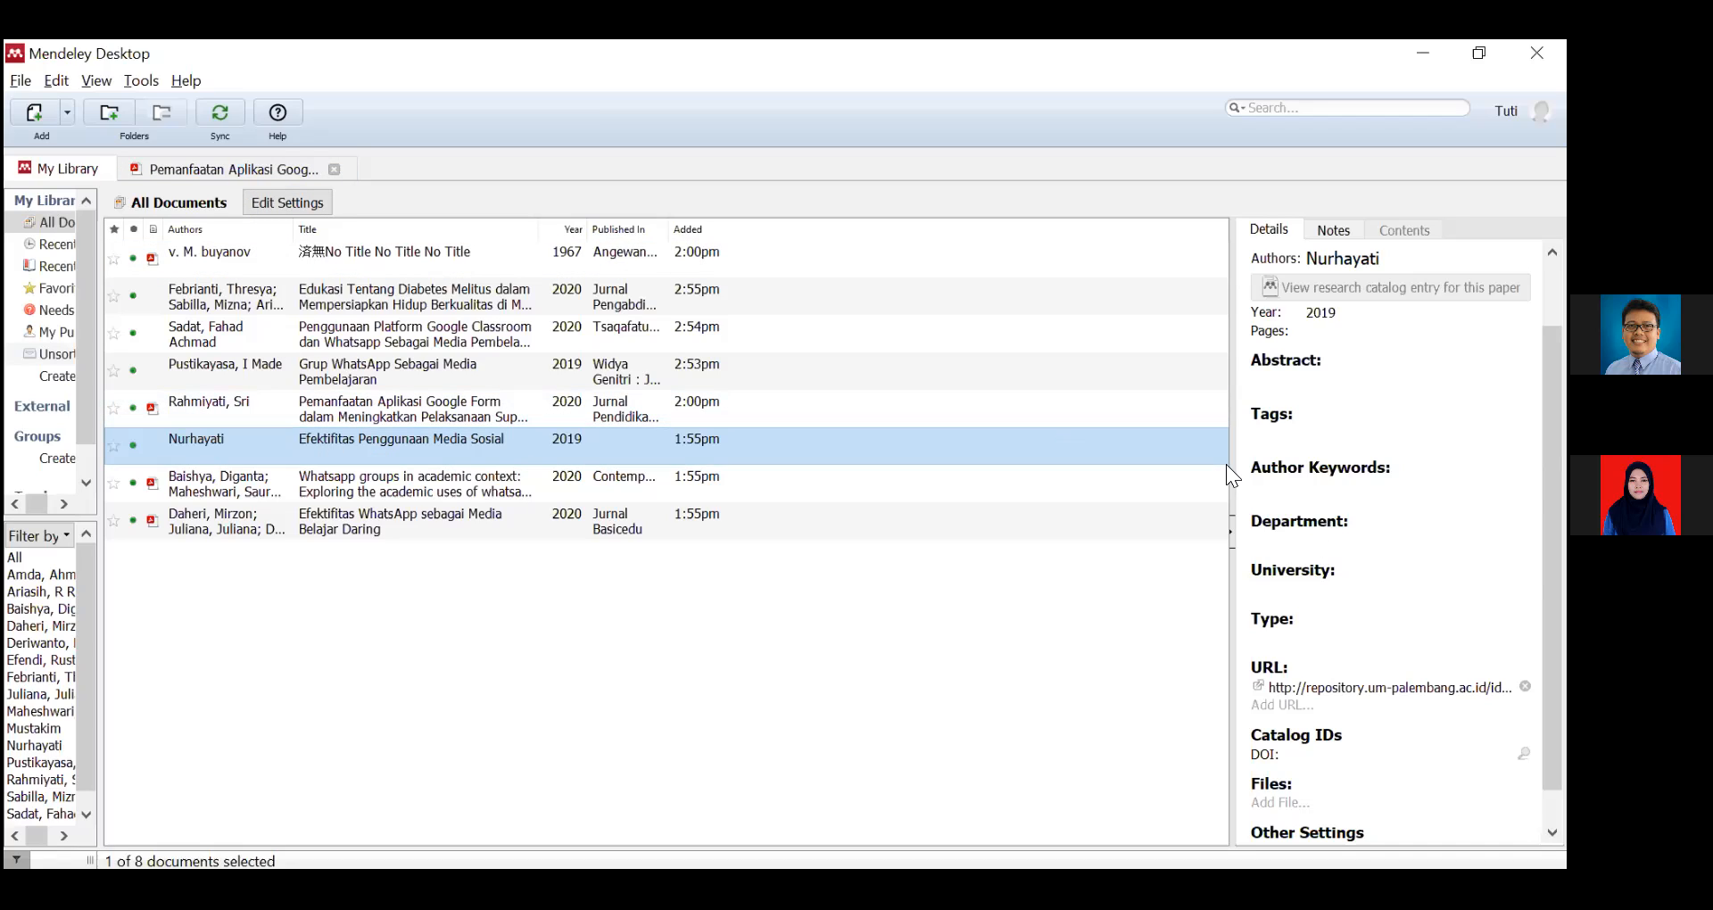
left_click(1307, 538)
left_click(1264, 541)
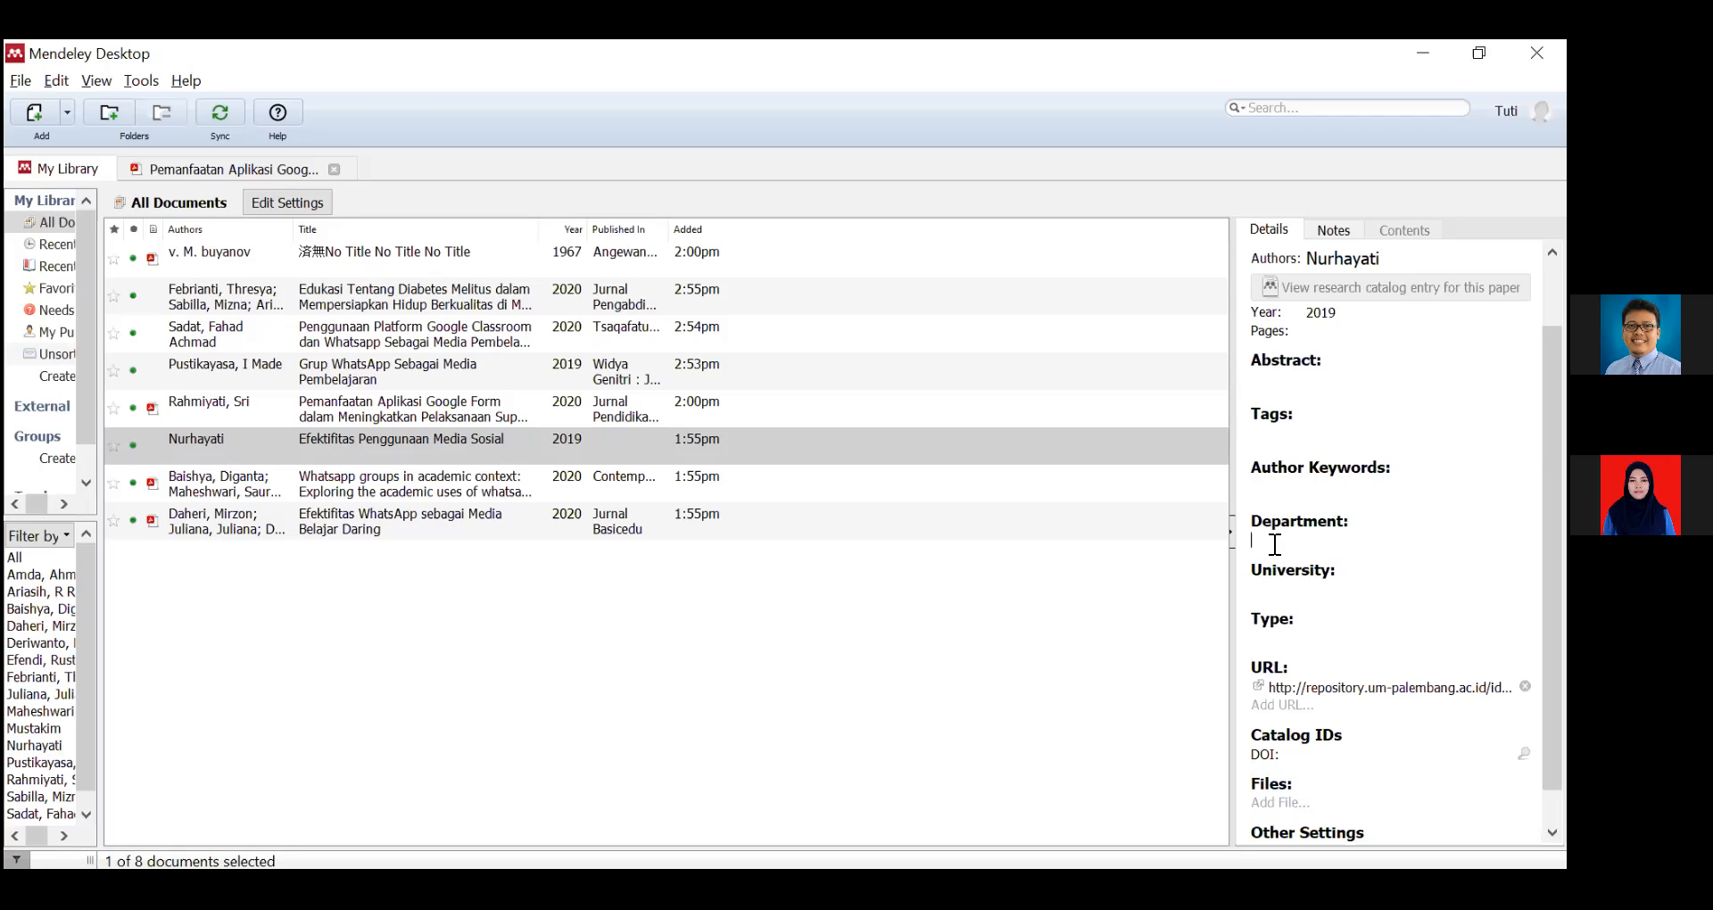
left_click(1276, 381)
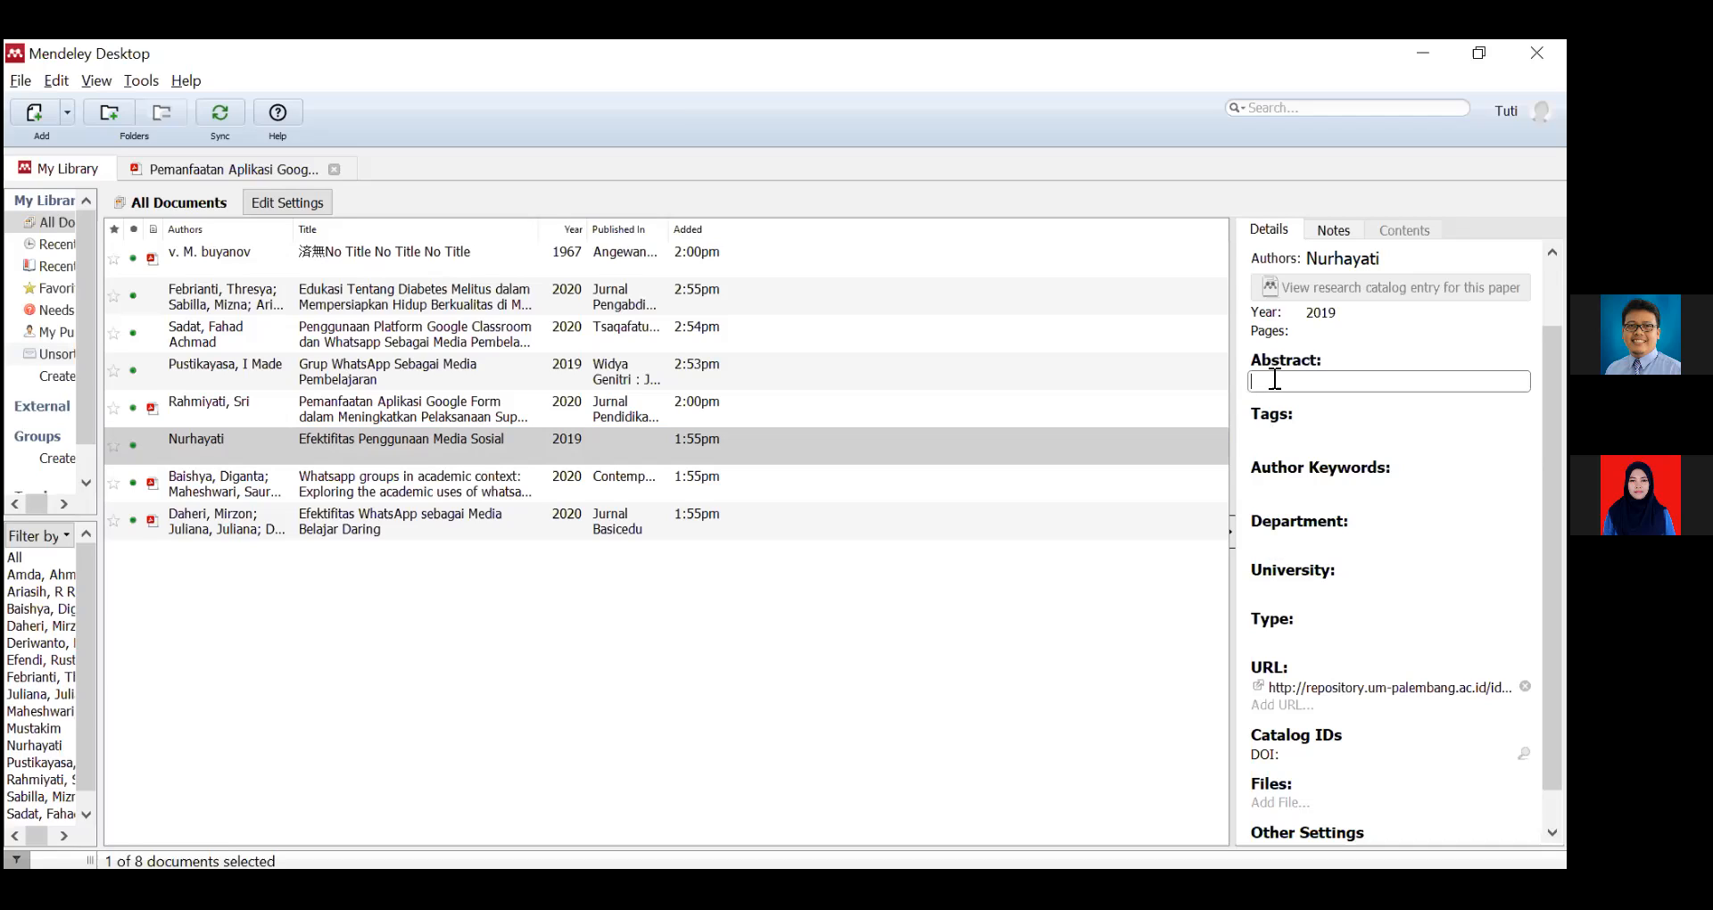
left_click(1278, 536)
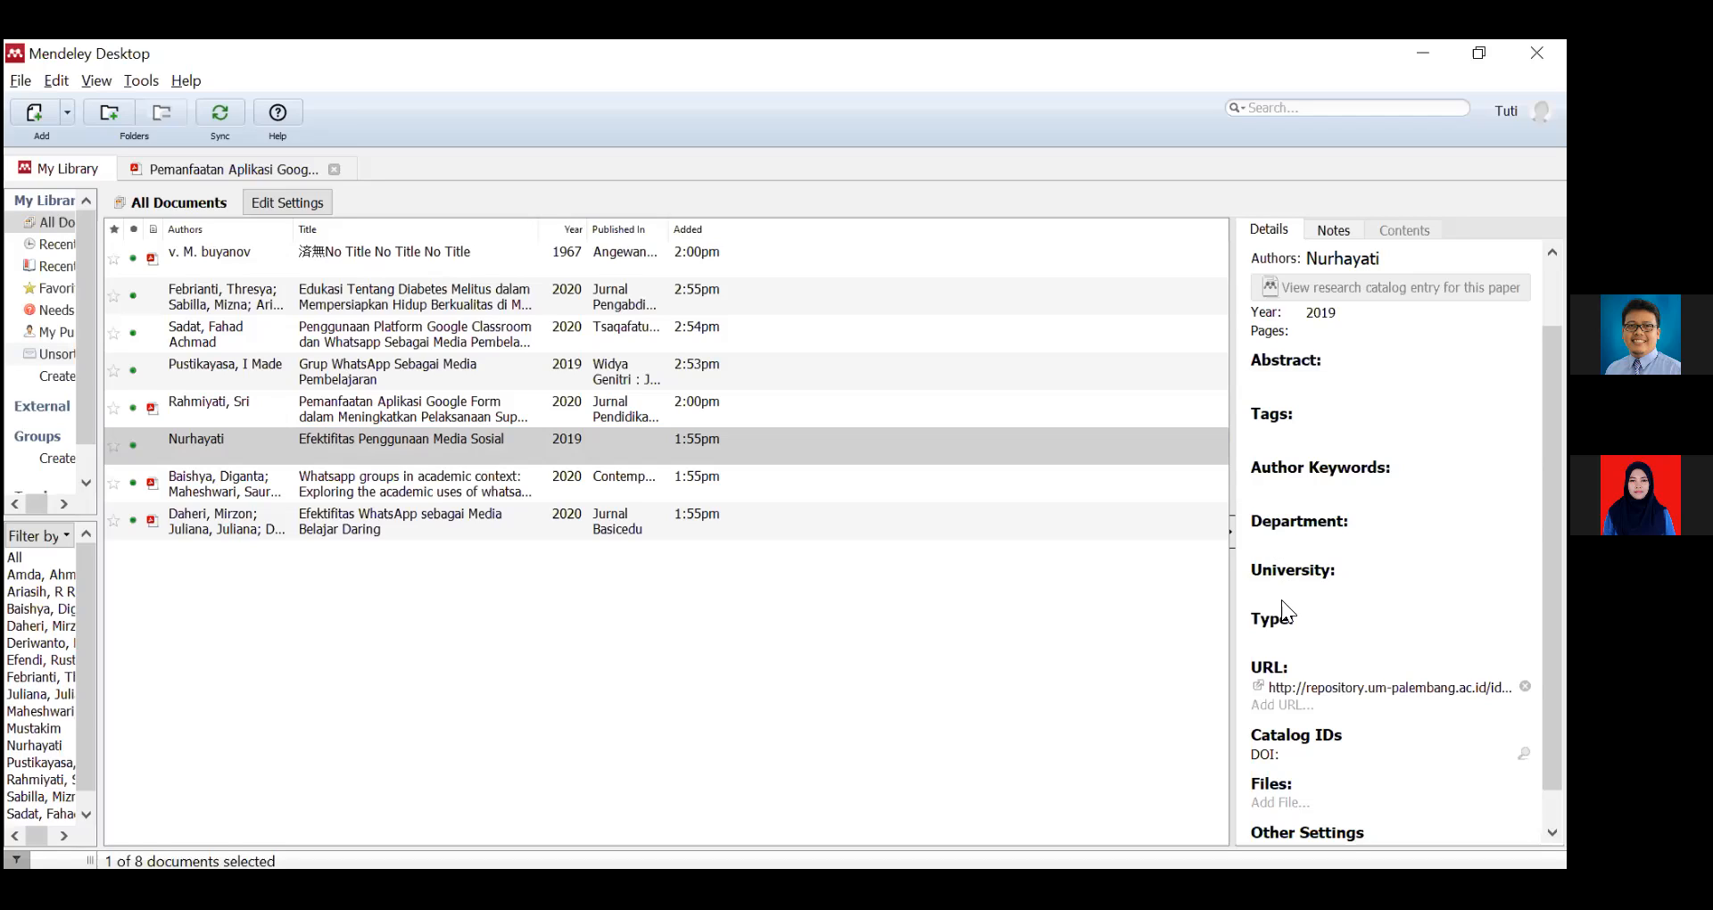
left_click(1268, 540)
left_click_drag(1553, 486, 1552, 415)
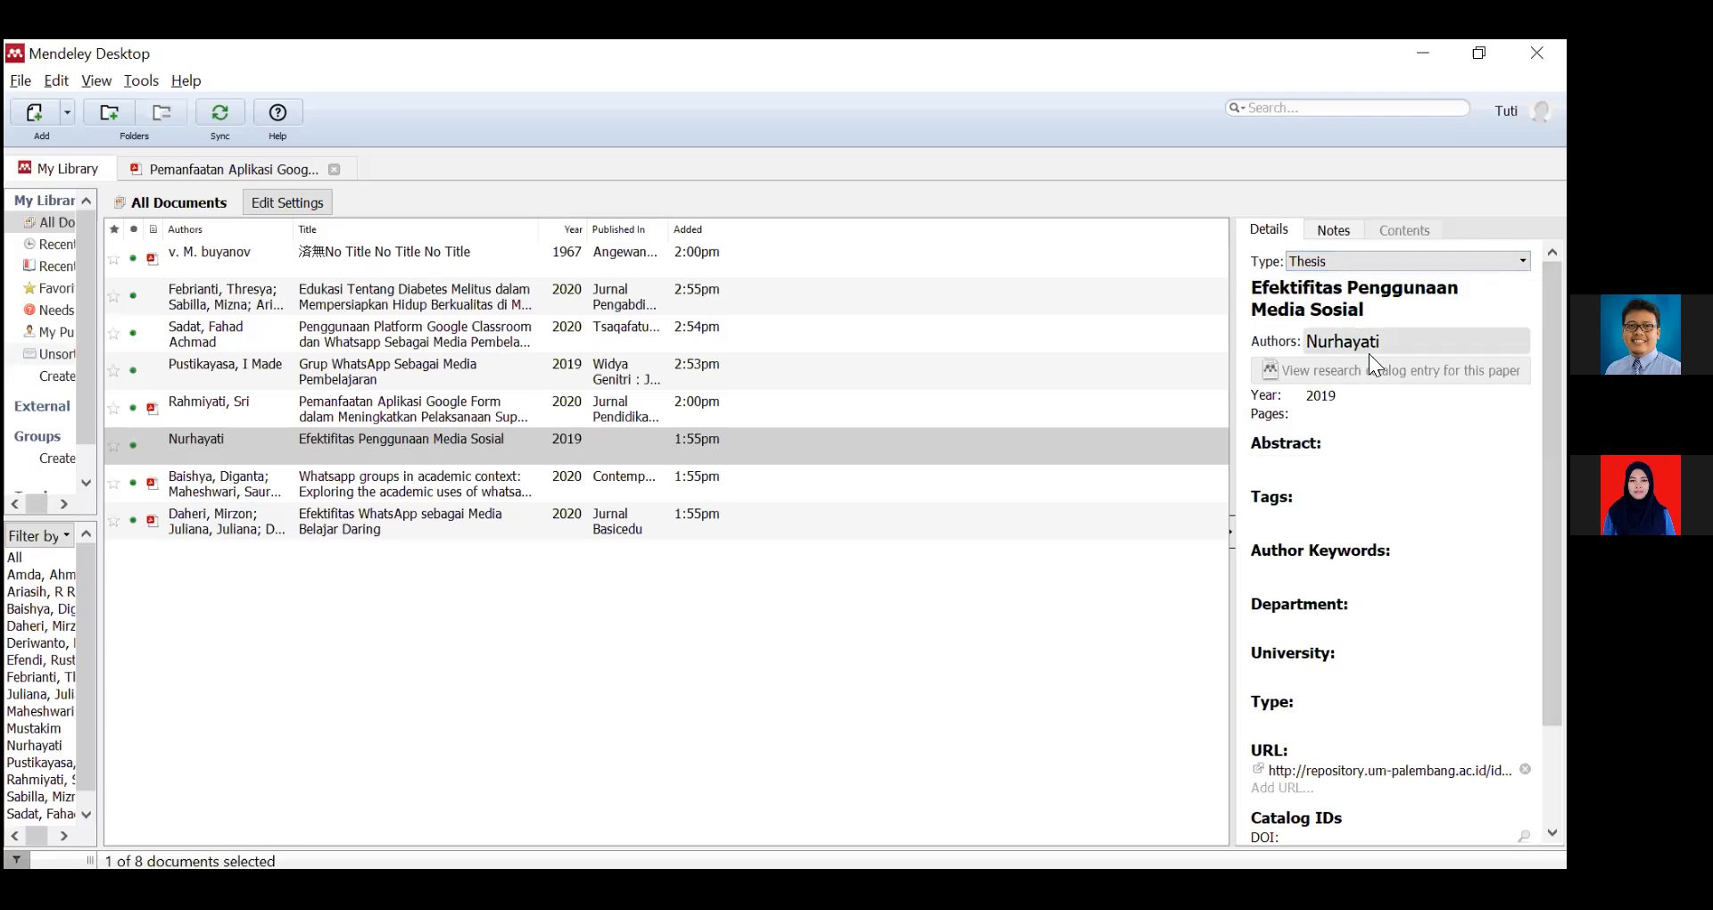
left_click(1333, 263)
left_click(1333, 262)
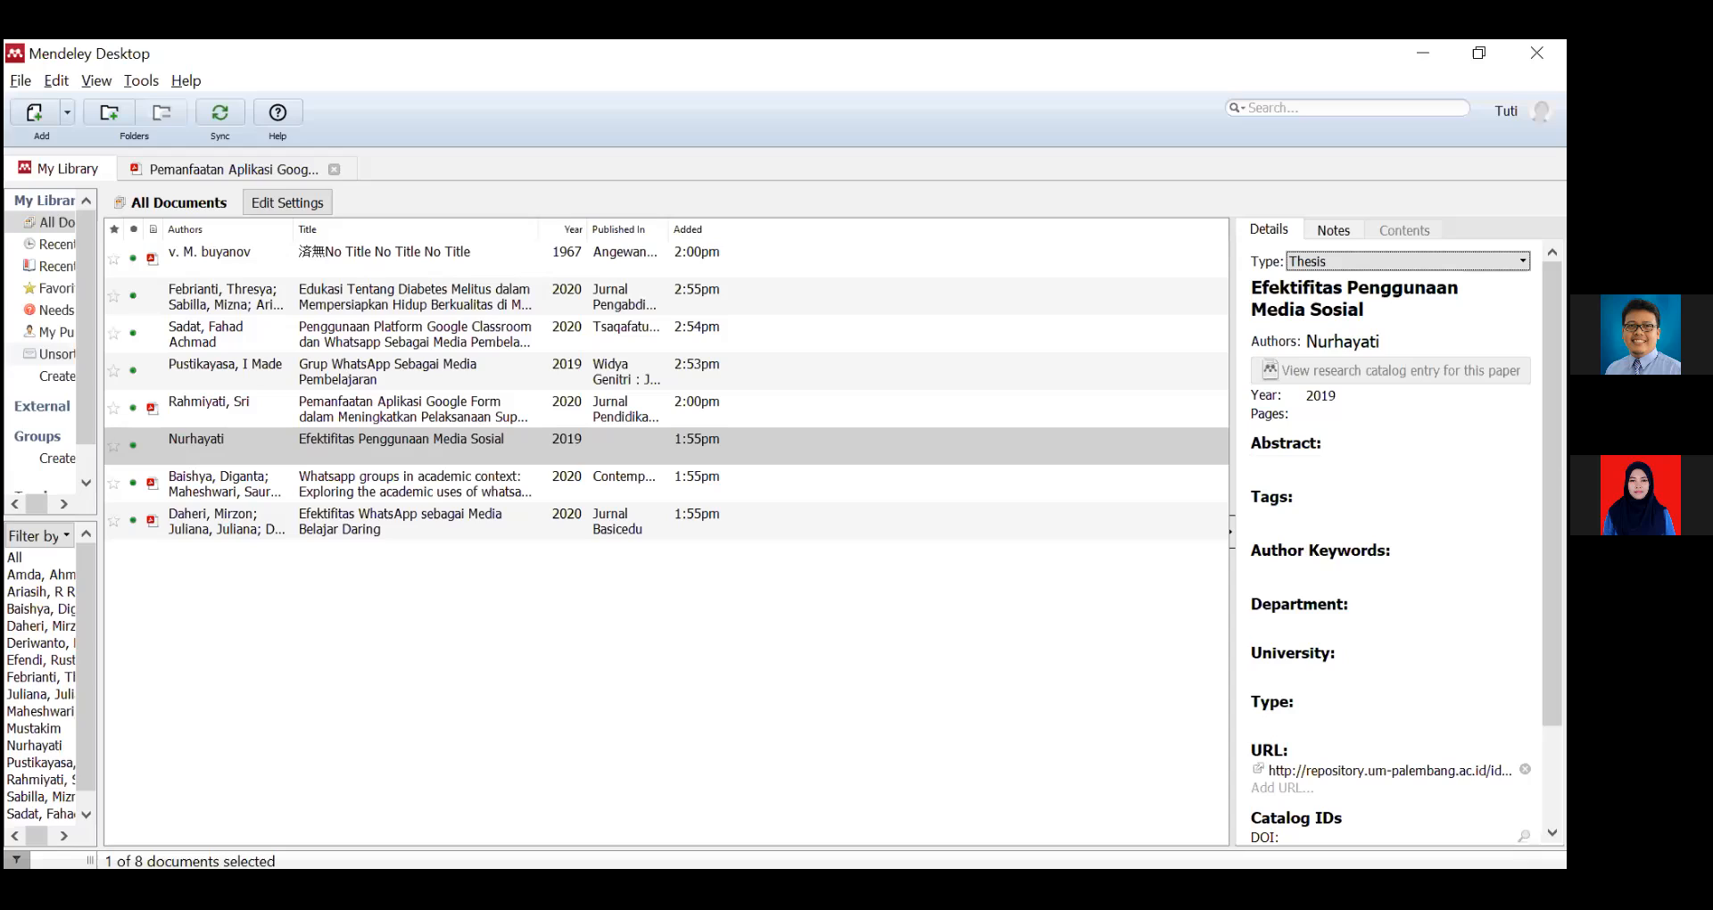
left_click_drag(1552, 428, 1552, 526)
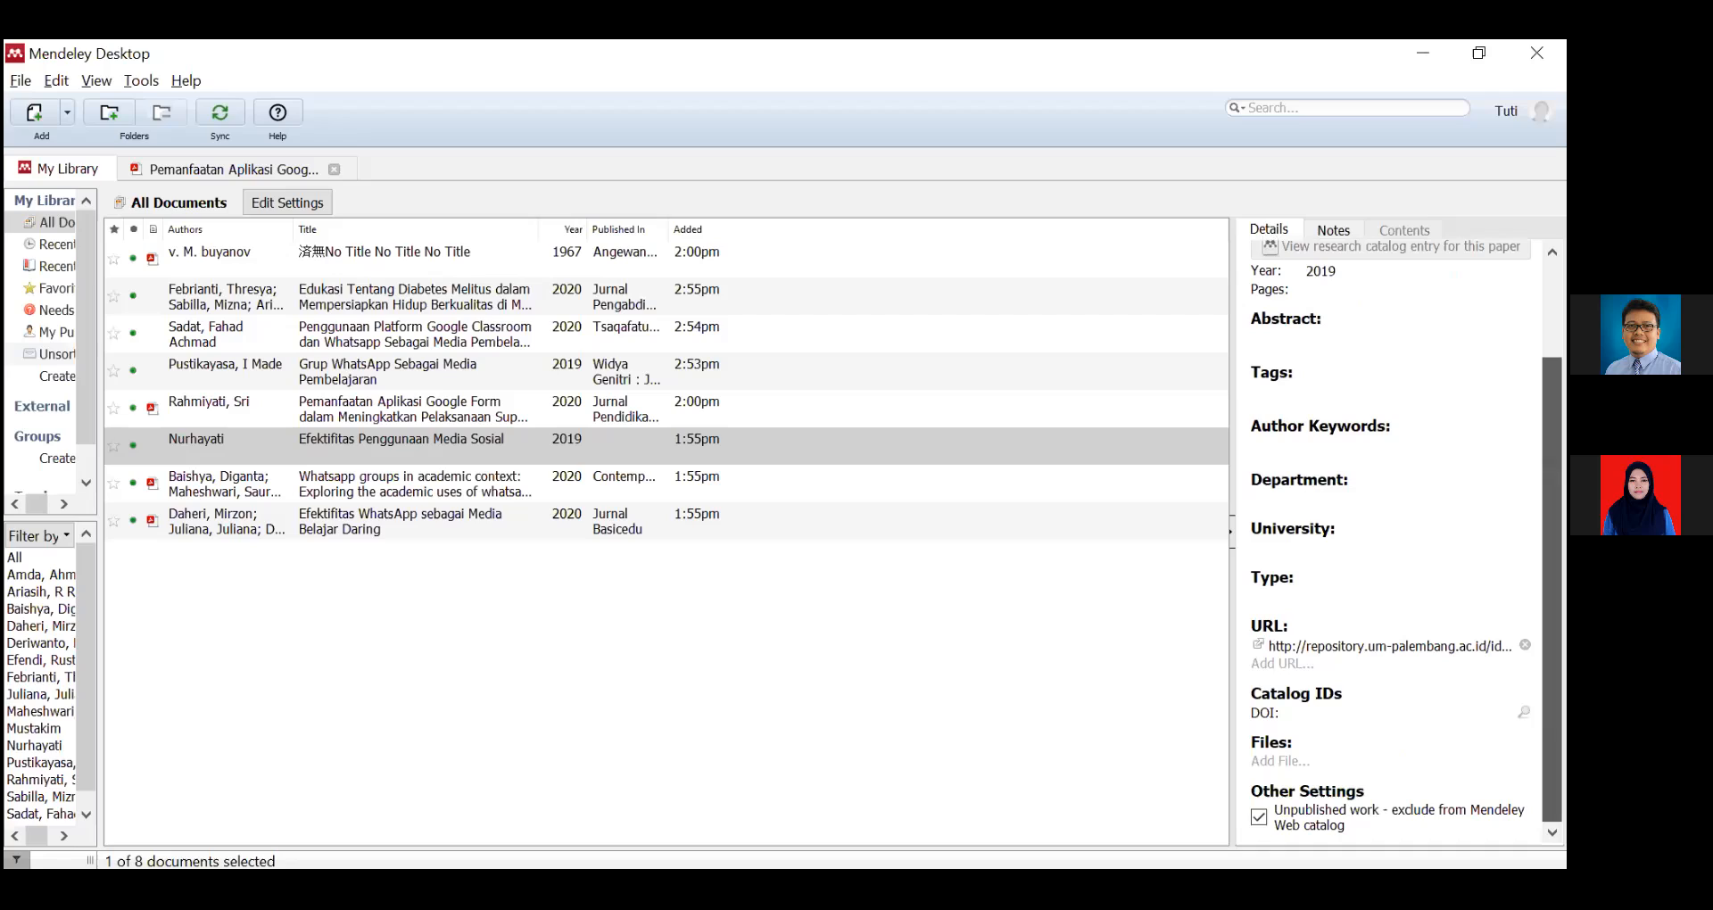
Enter University 'UM Palembang' and Department 'FKIP' for the Nurhayati thesis.
left_click(1284, 499)
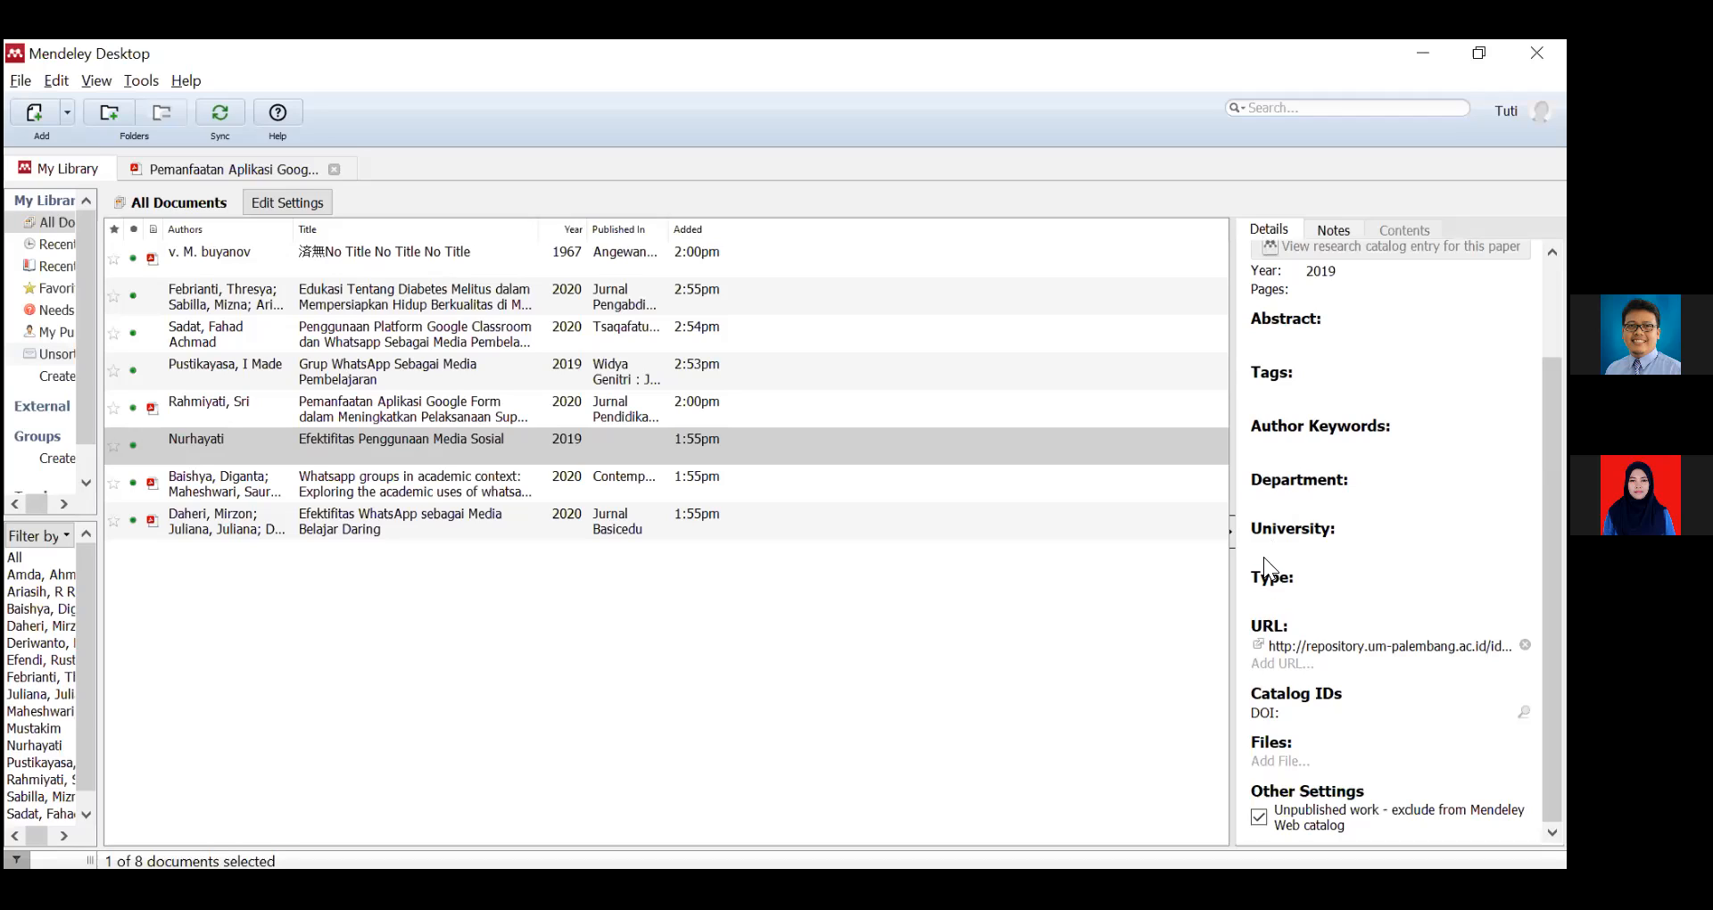
left_click(1272, 546)
type("UM Palembang")
left_click(1269, 500)
type("FKIP")
left_click(944, 661)
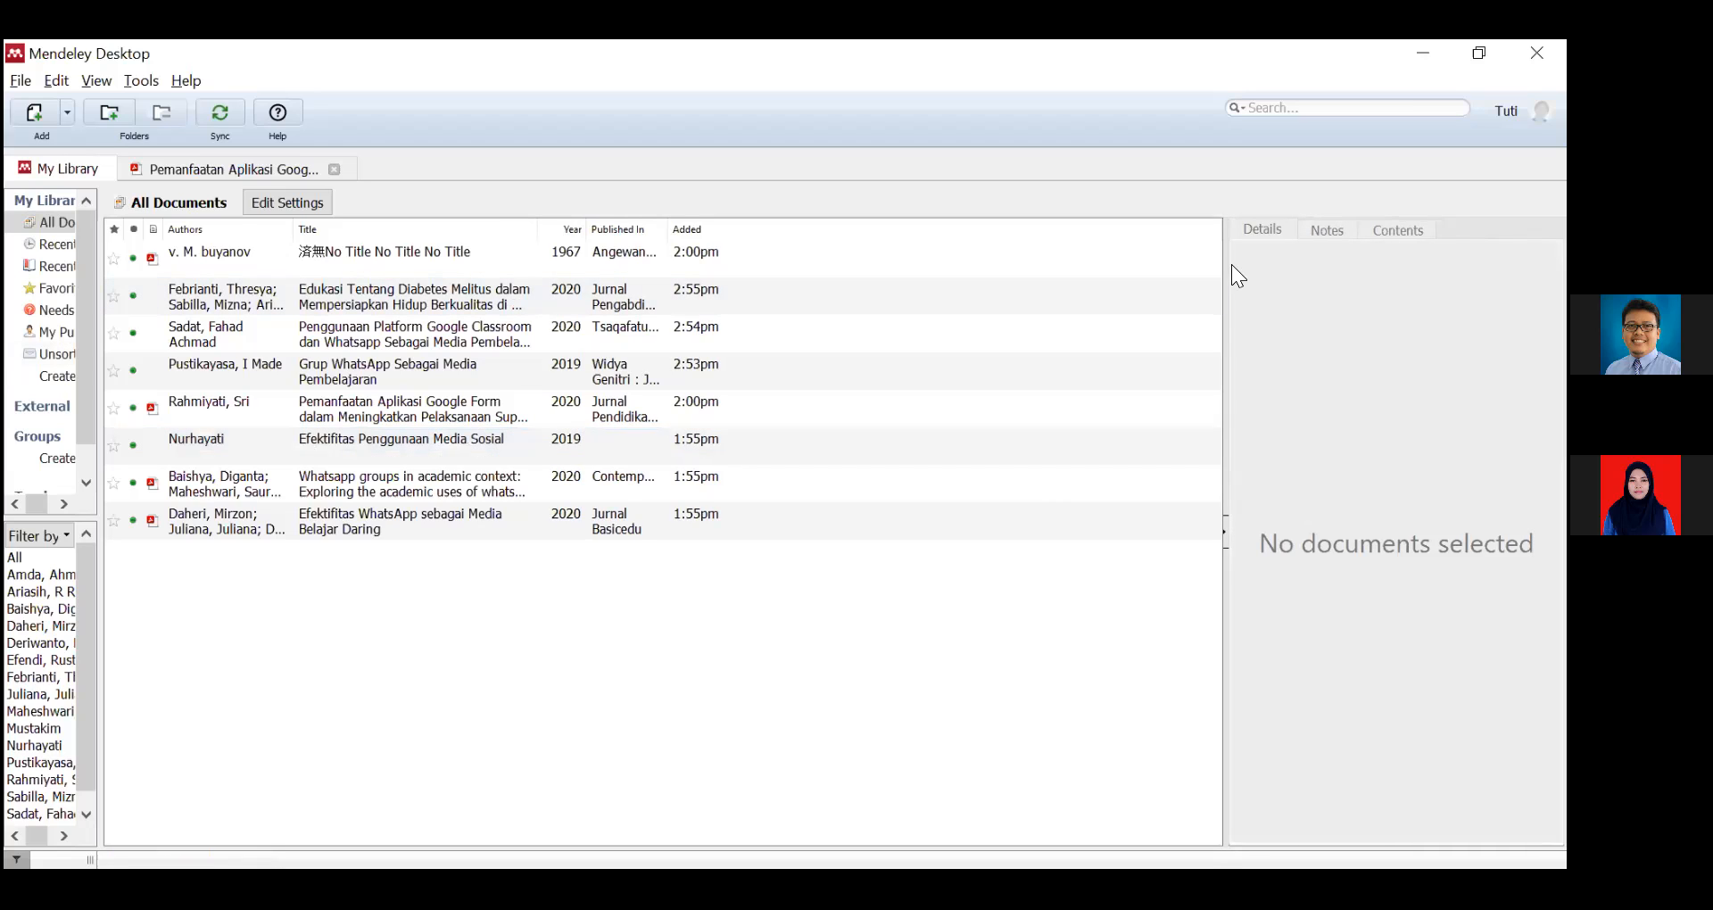
left_click(518, 445)
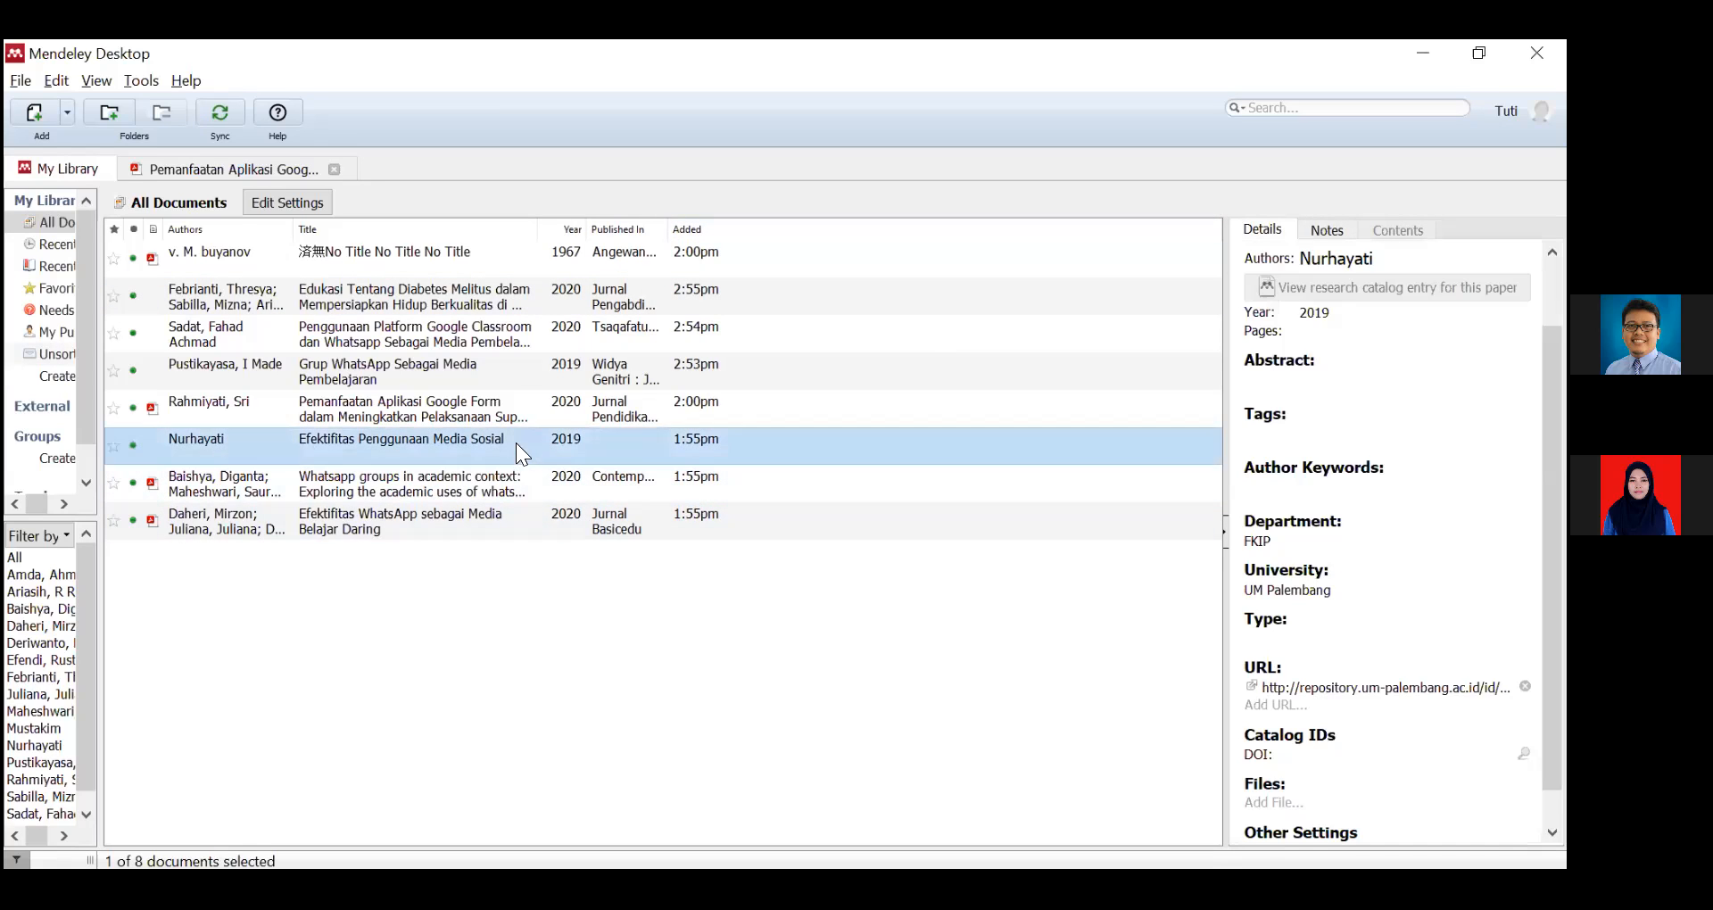
Verify the FKIP and UM Palembang values, then bring up the Word document.
left_click(1282, 540)
left_click(1353, 584)
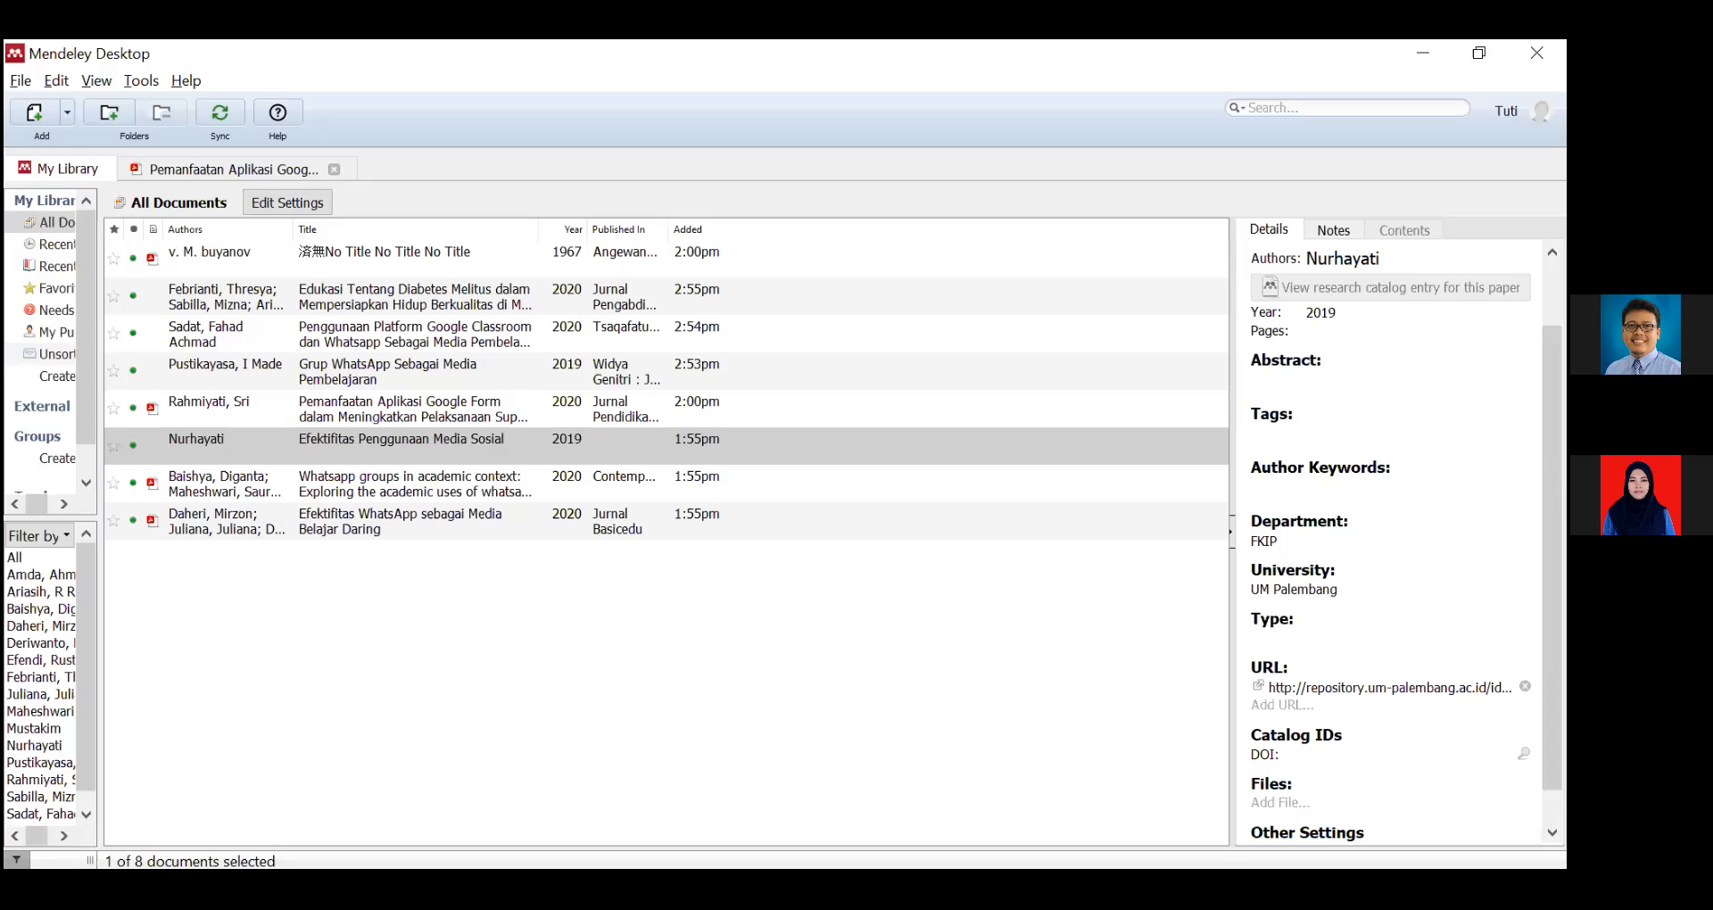
key("alt+Tab")
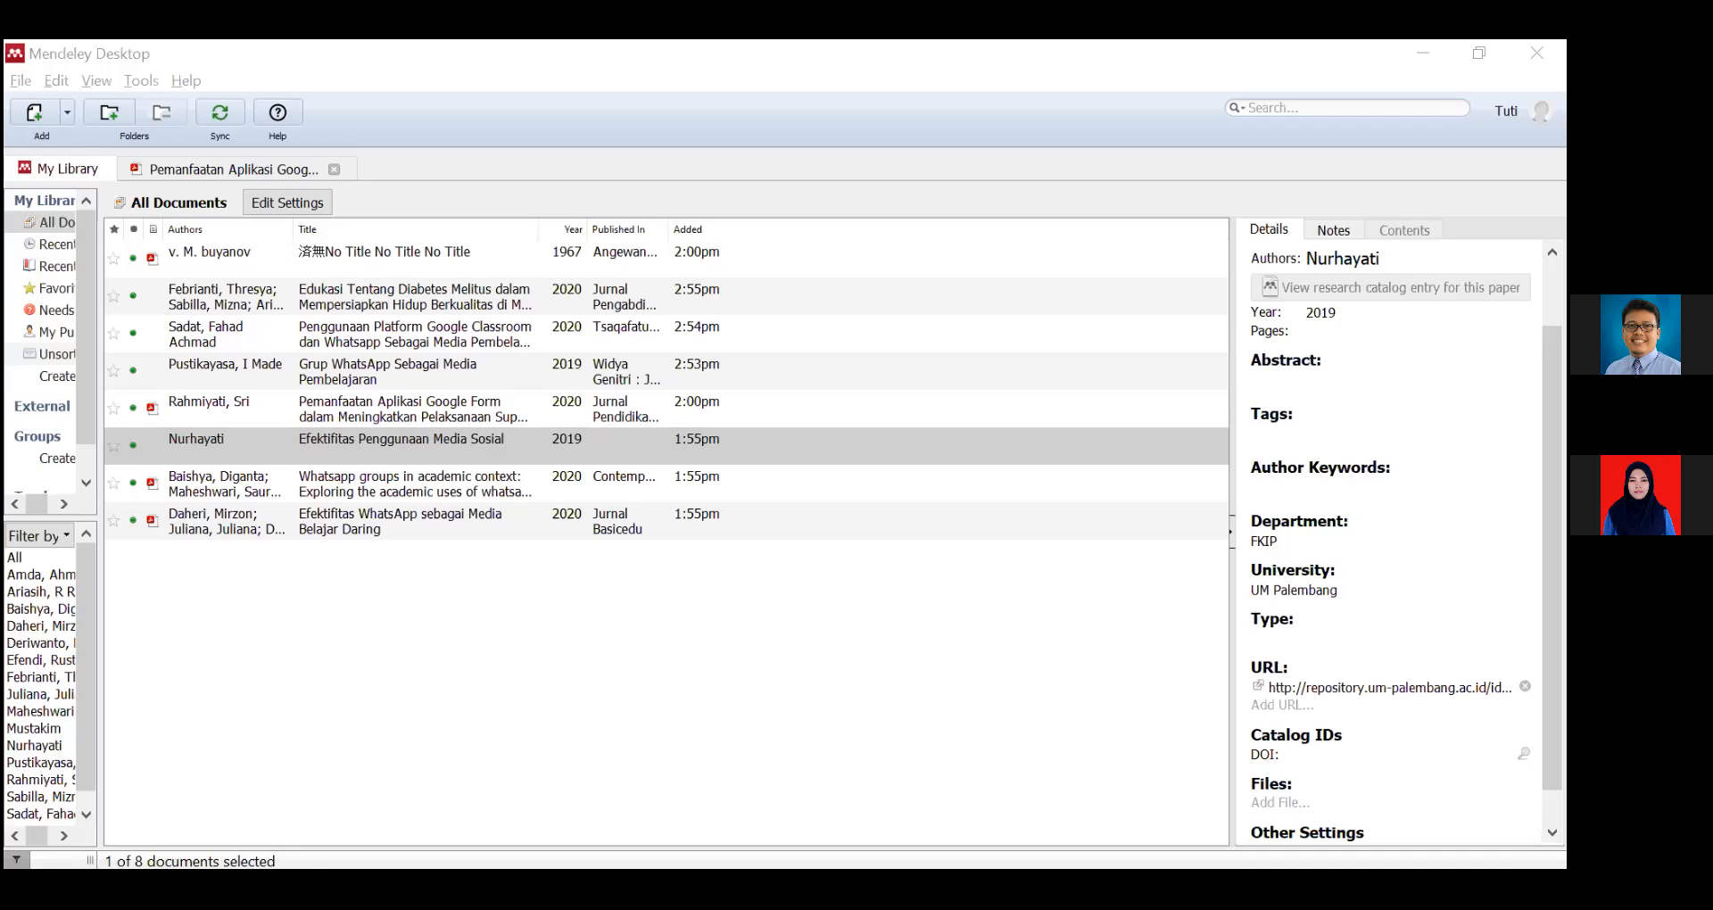
key("alt+Tab")
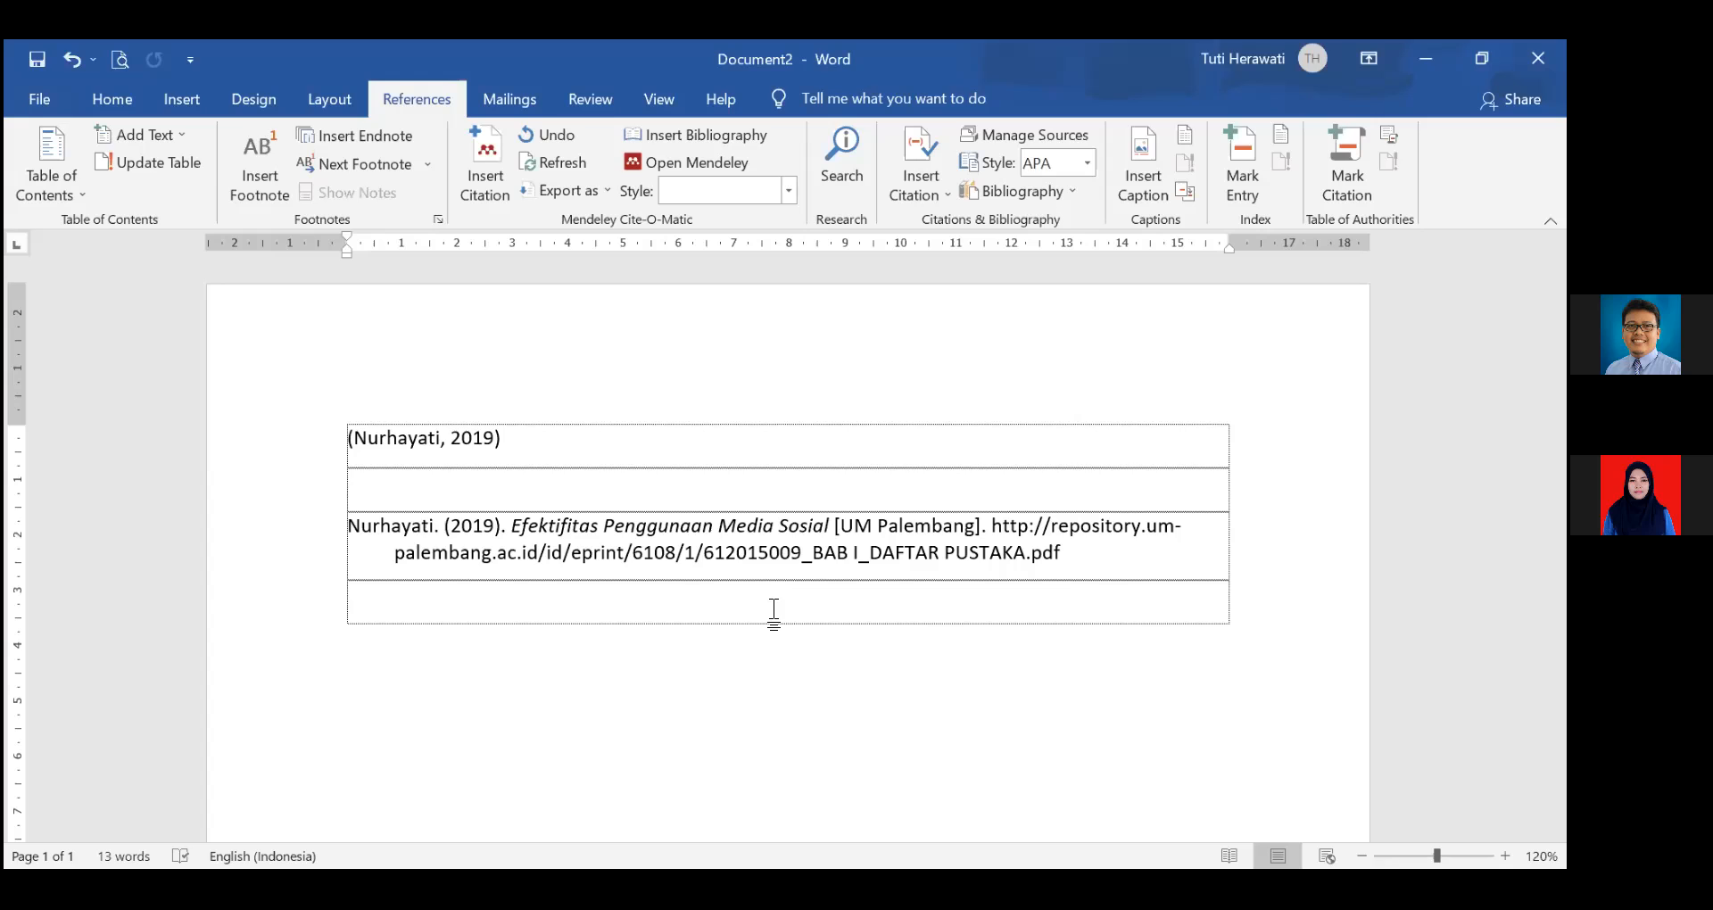
Insert an empty line directly after the Nurhayati bibliography entry in the Word table.
left_click(1079, 552)
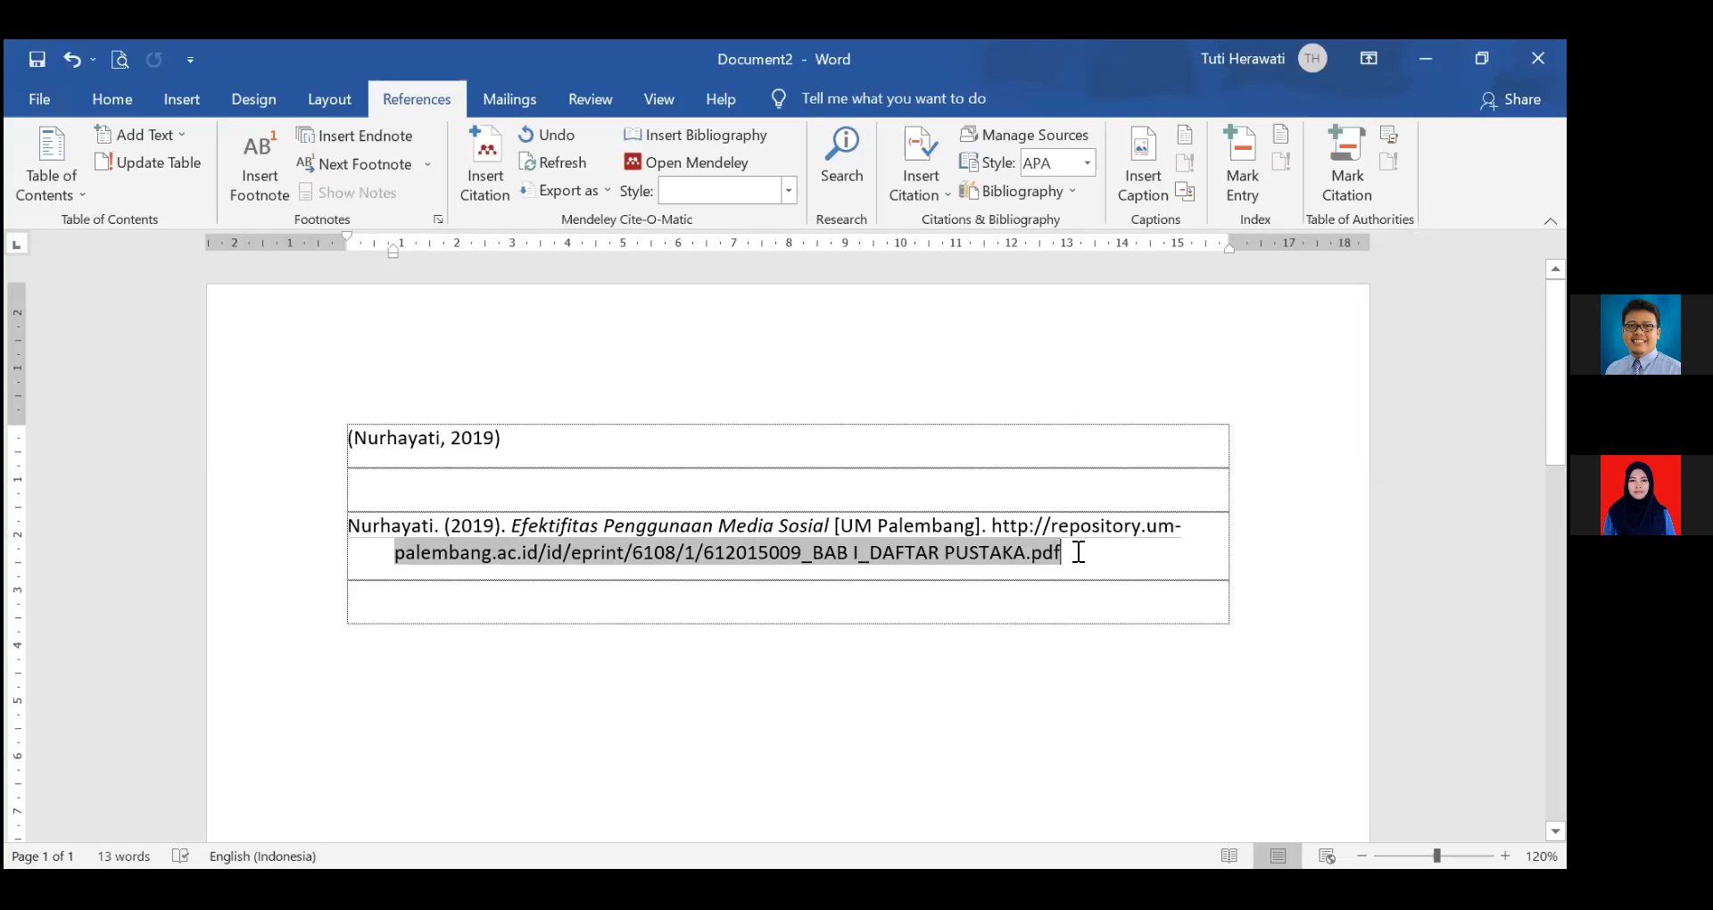
left_click(910, 473)
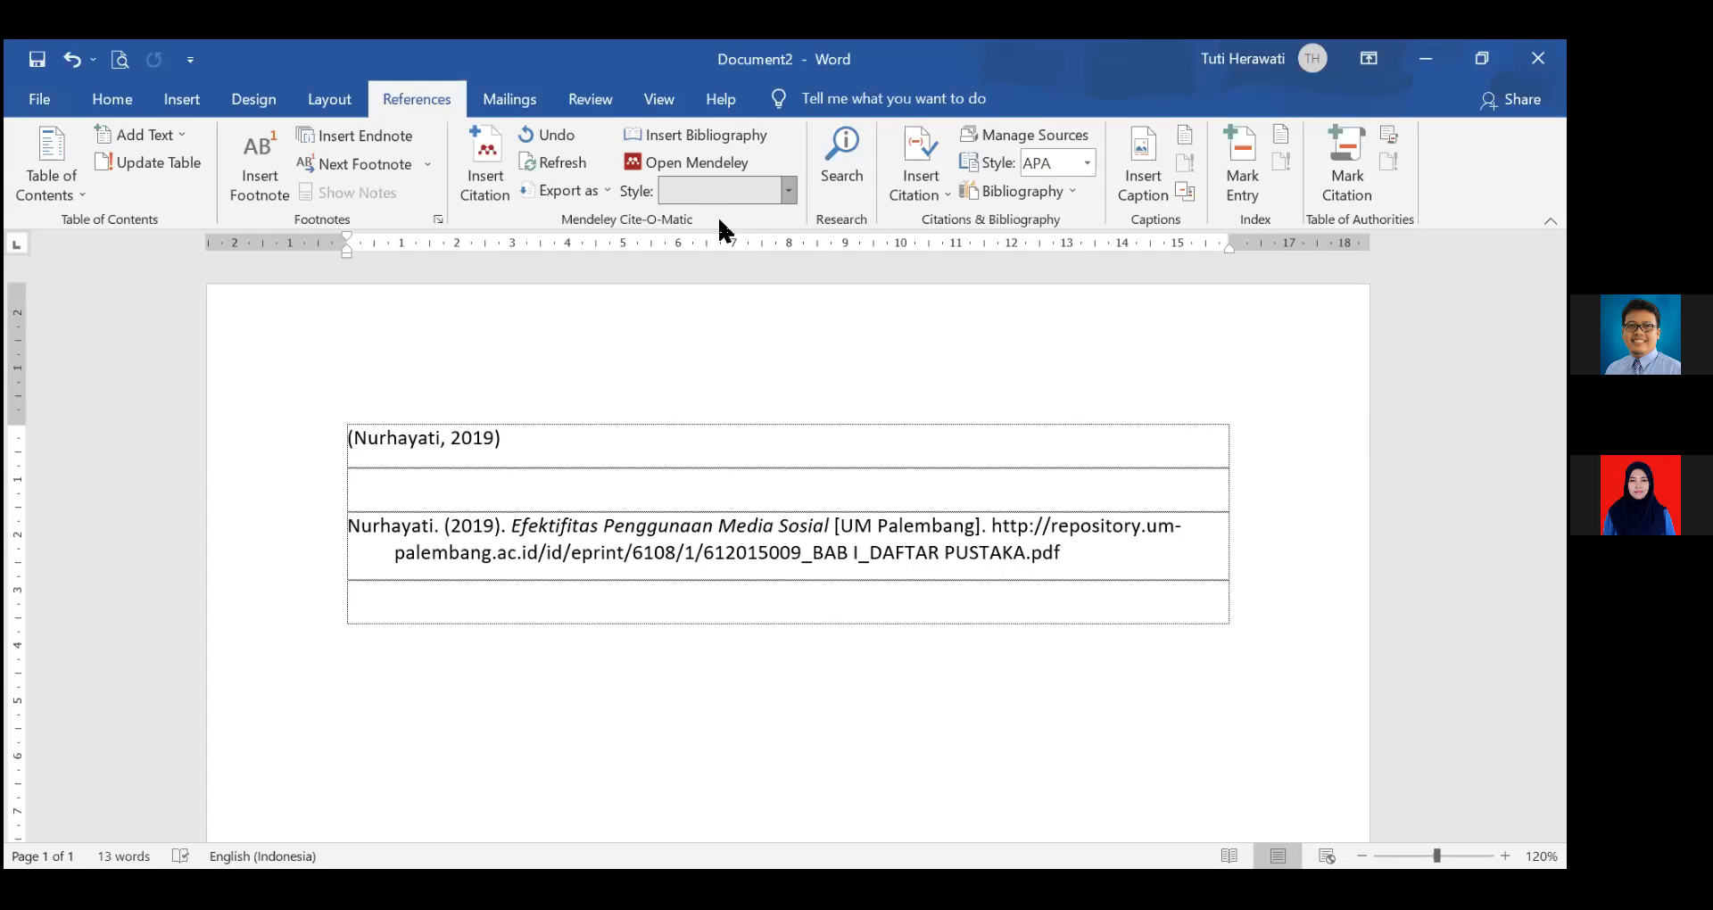
left_click(692, 443)
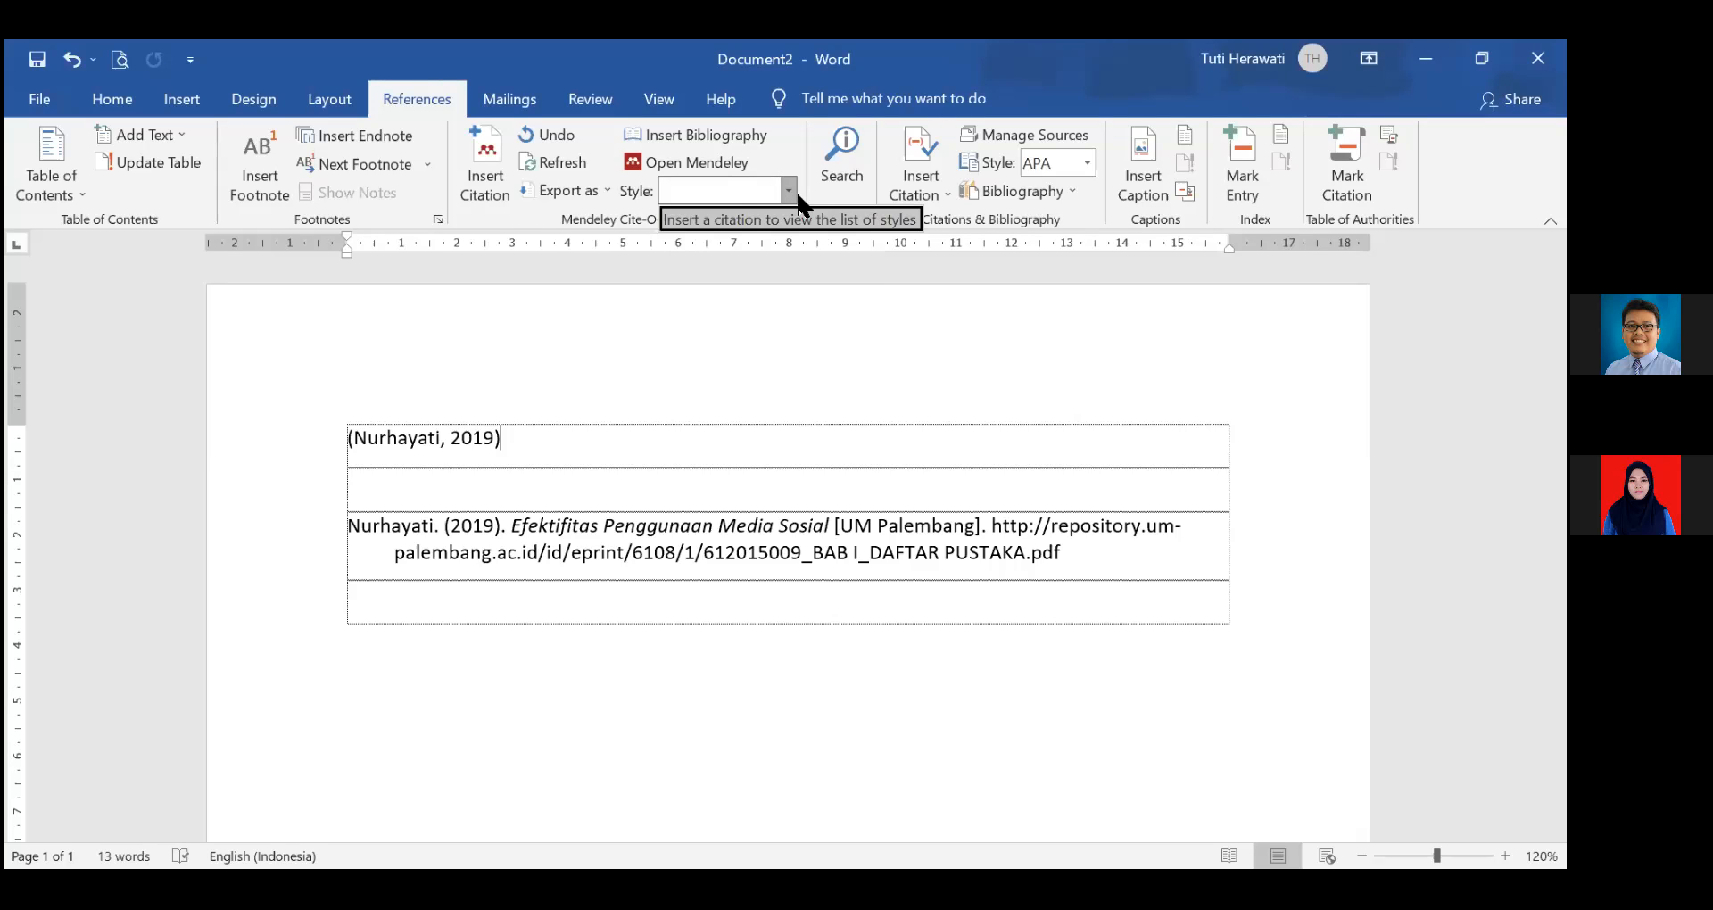
left_click(897, 179)
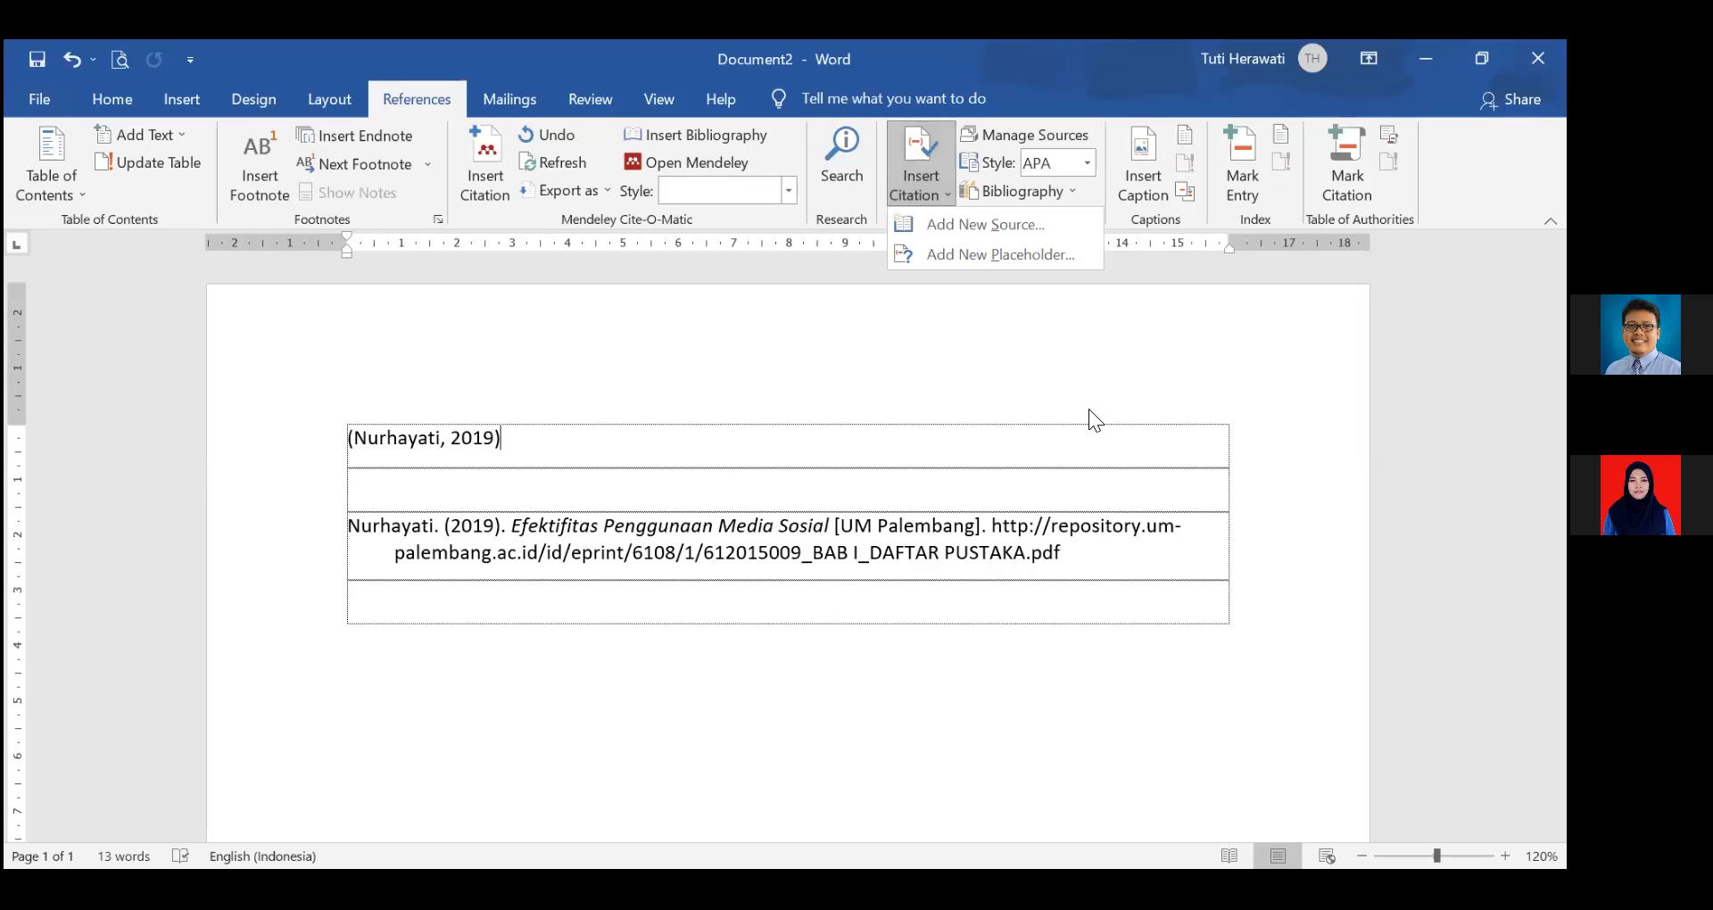
left_click(1082, 436)
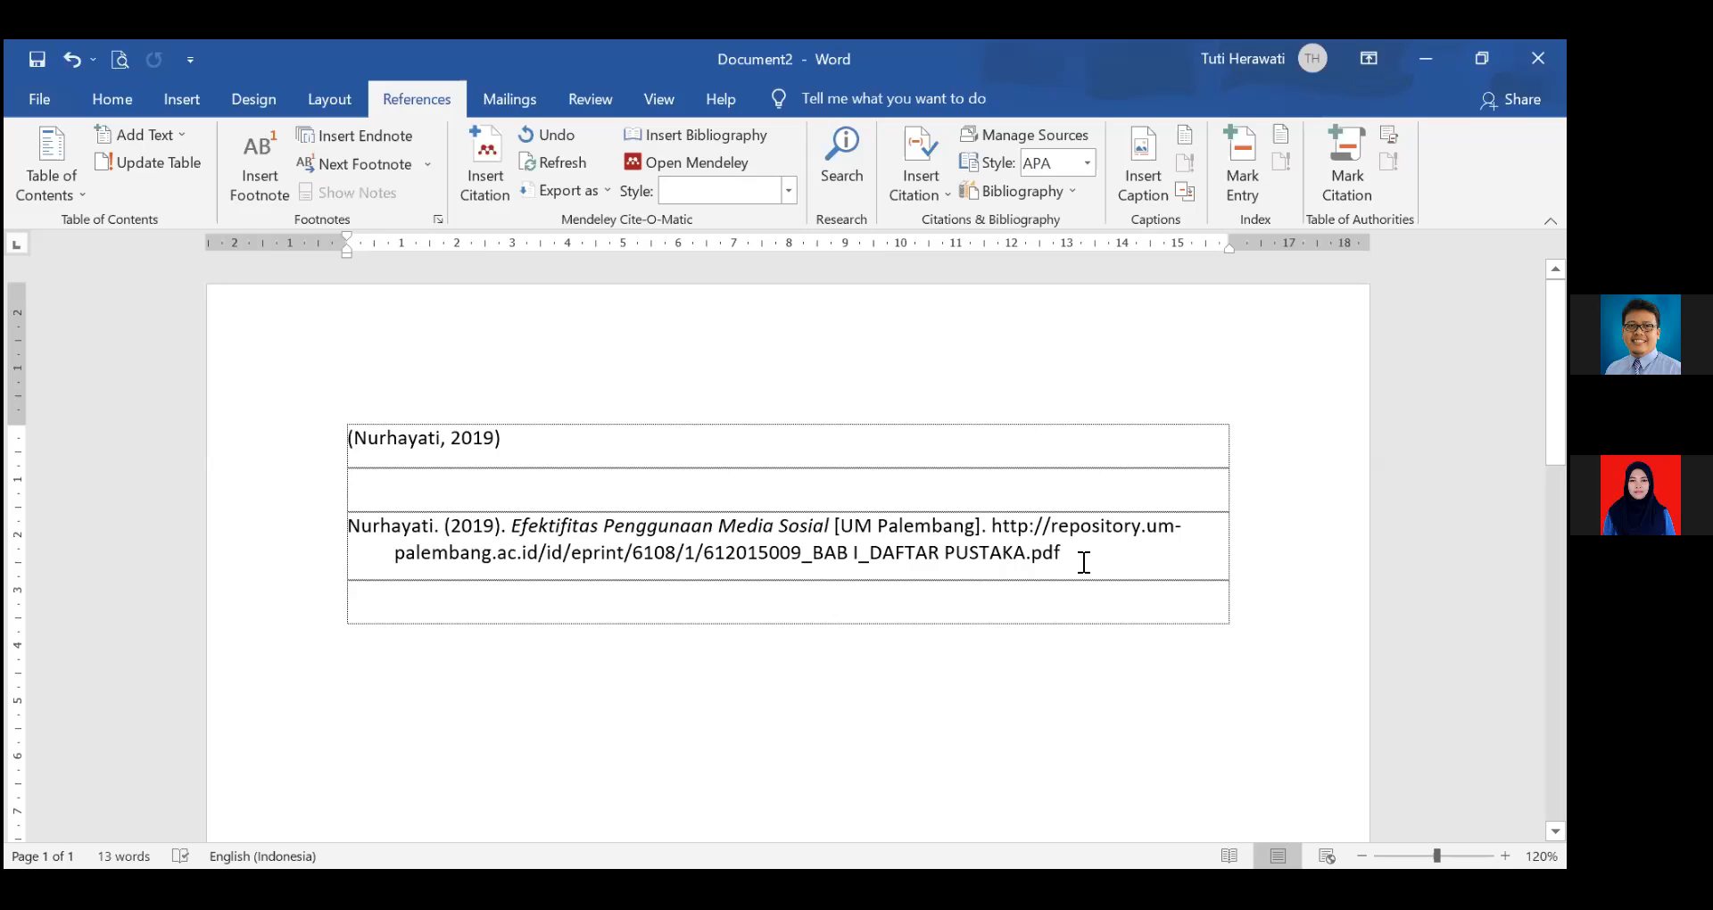
left_click(1084, 562)
key("Return")
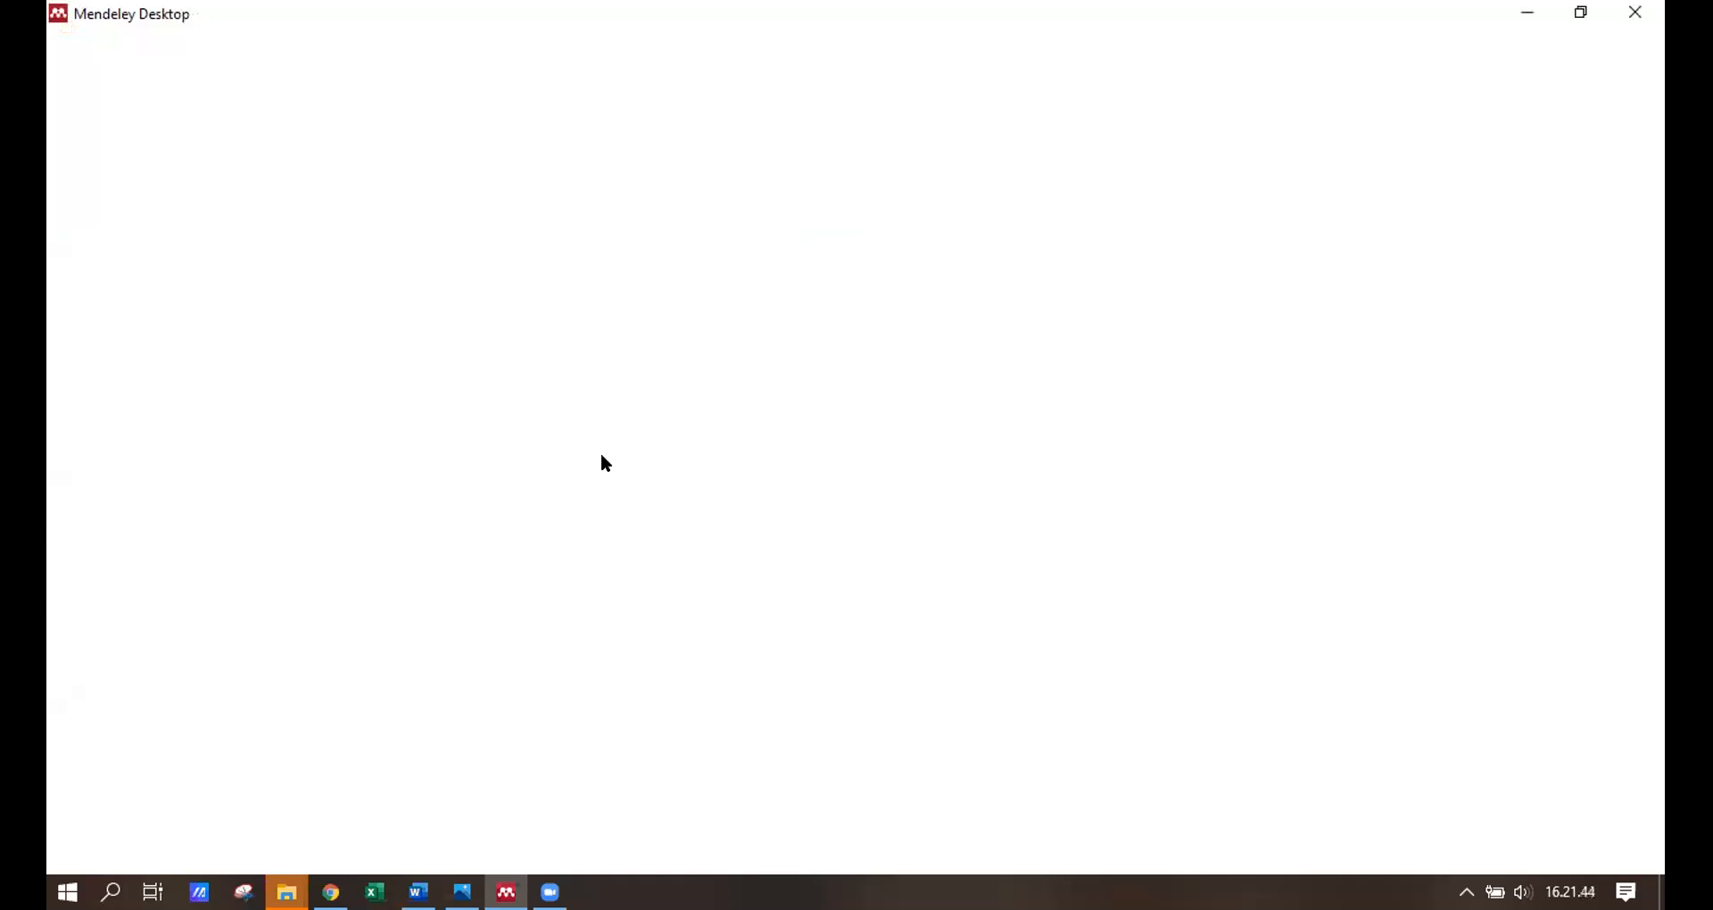
Select all four documents in Jurnal Penelitian Kualitatif and delete them from the folder.
left_click(477, 399)
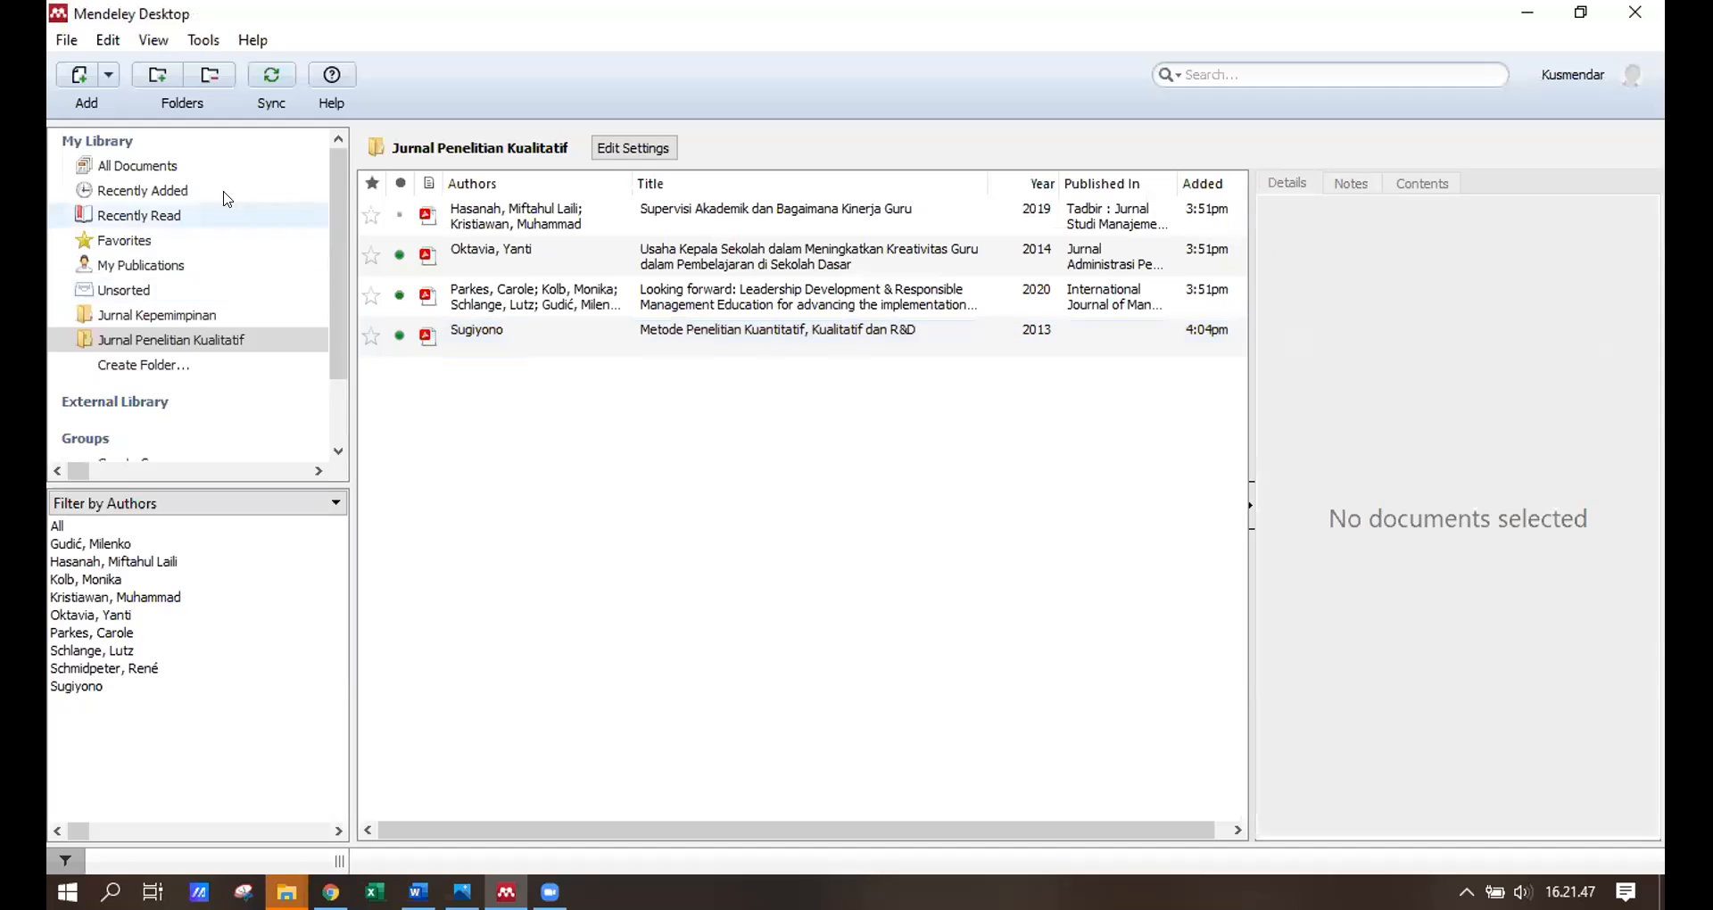
left_click(79, 75)
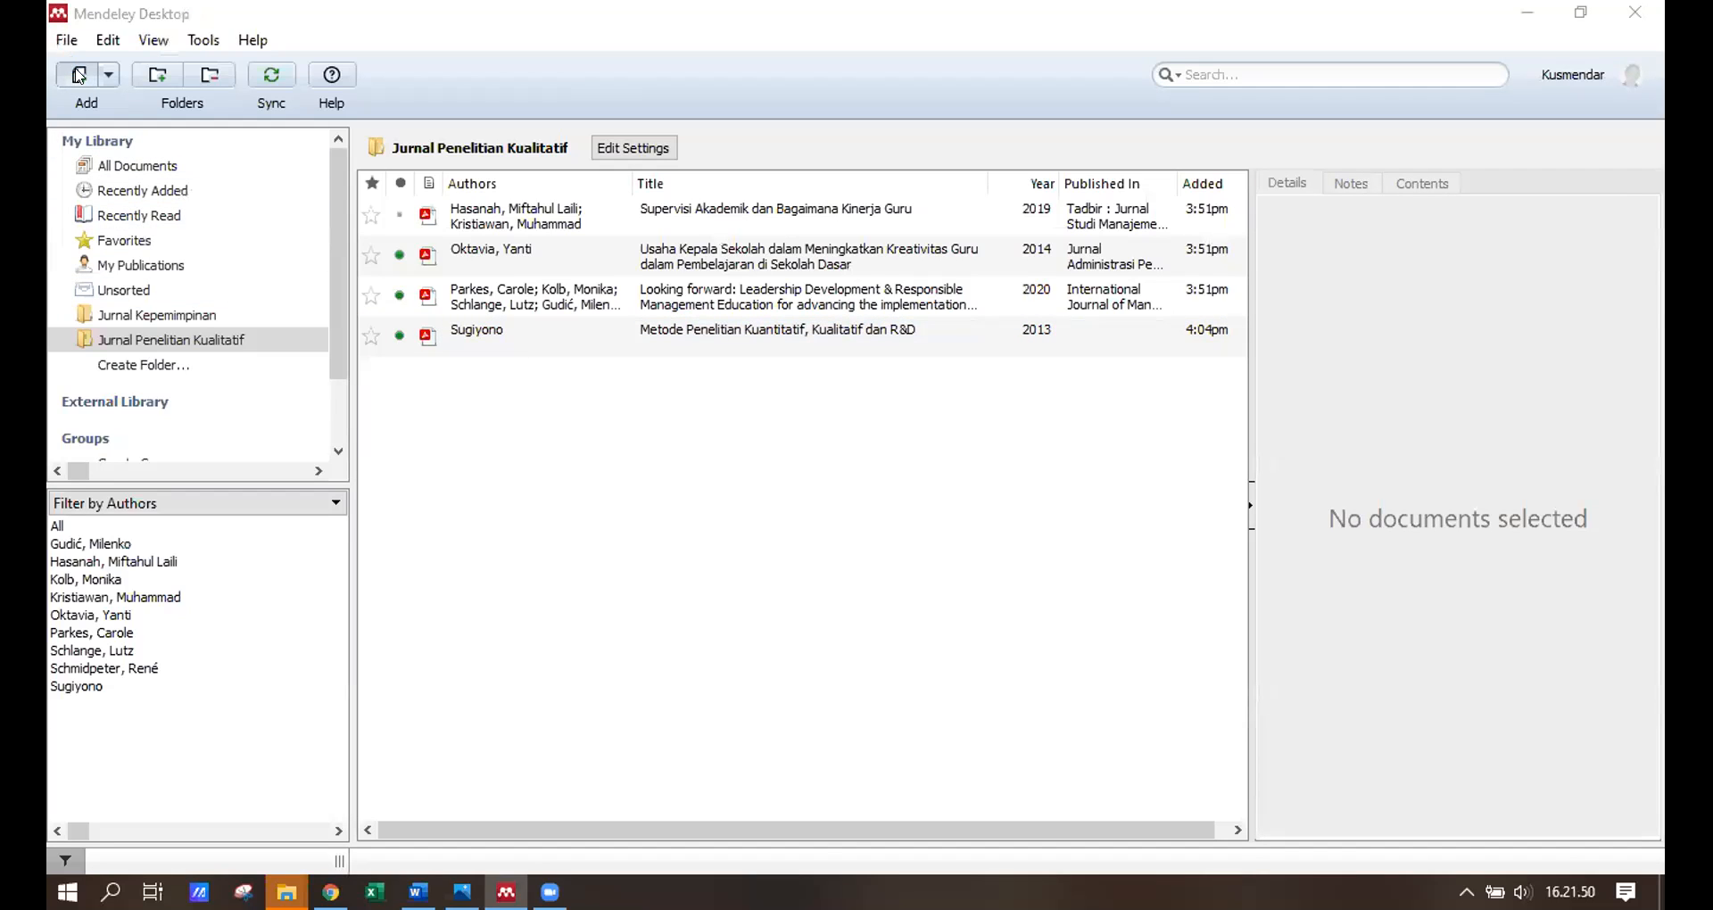
left_click(1140, 242)
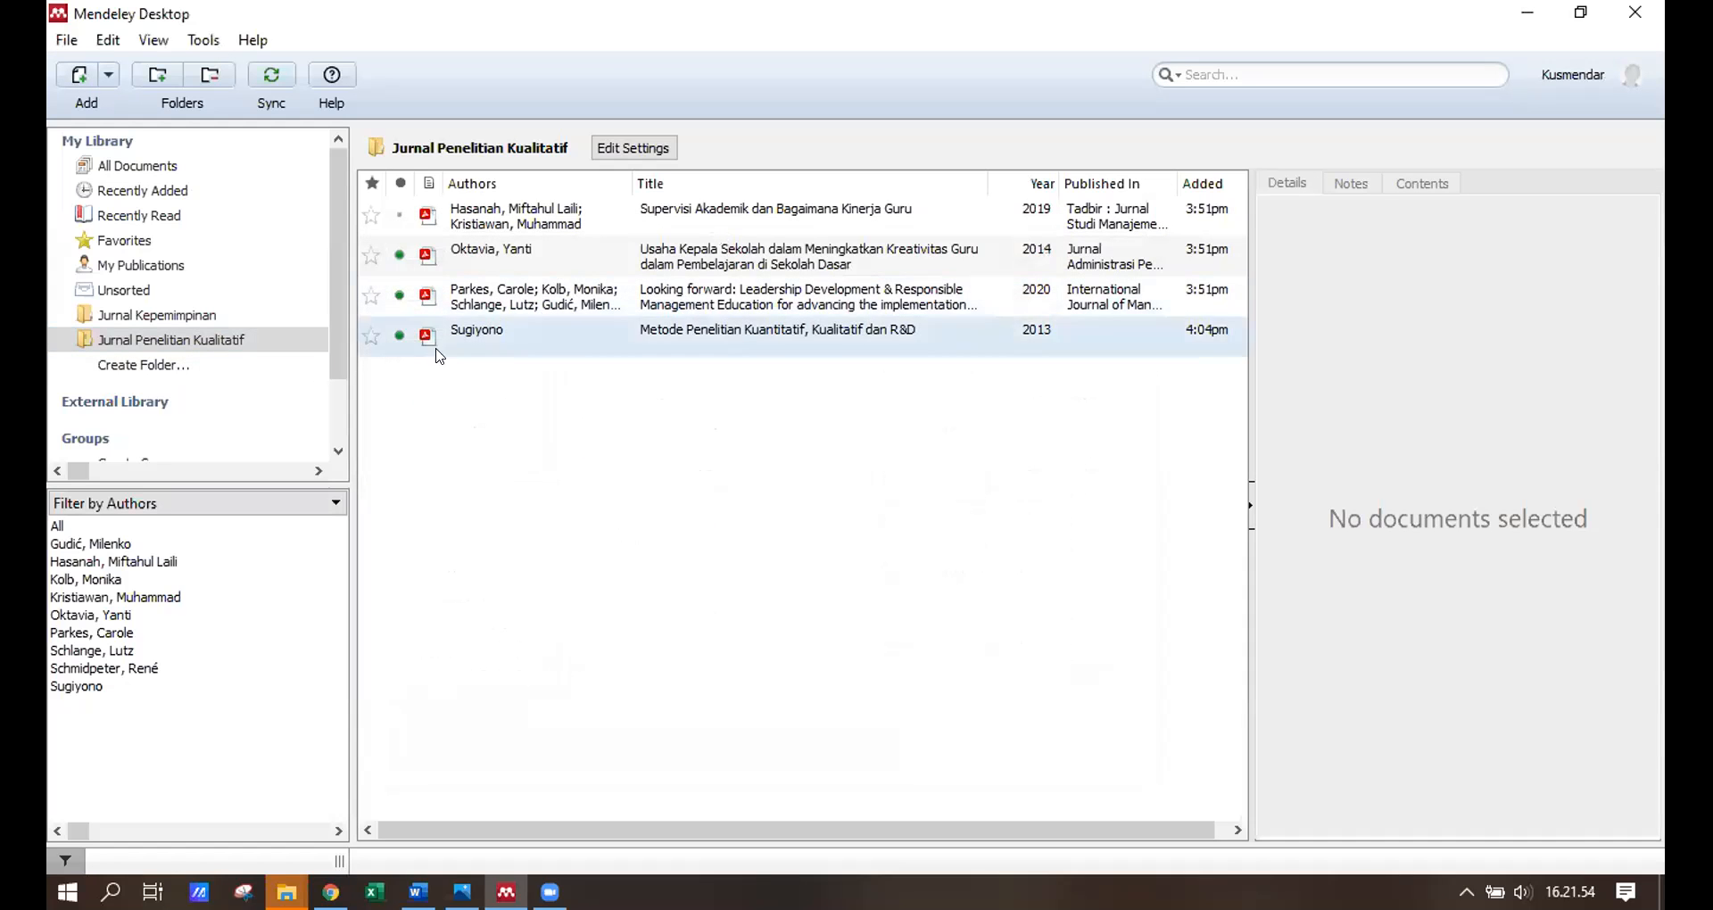
left_click(515, 218)
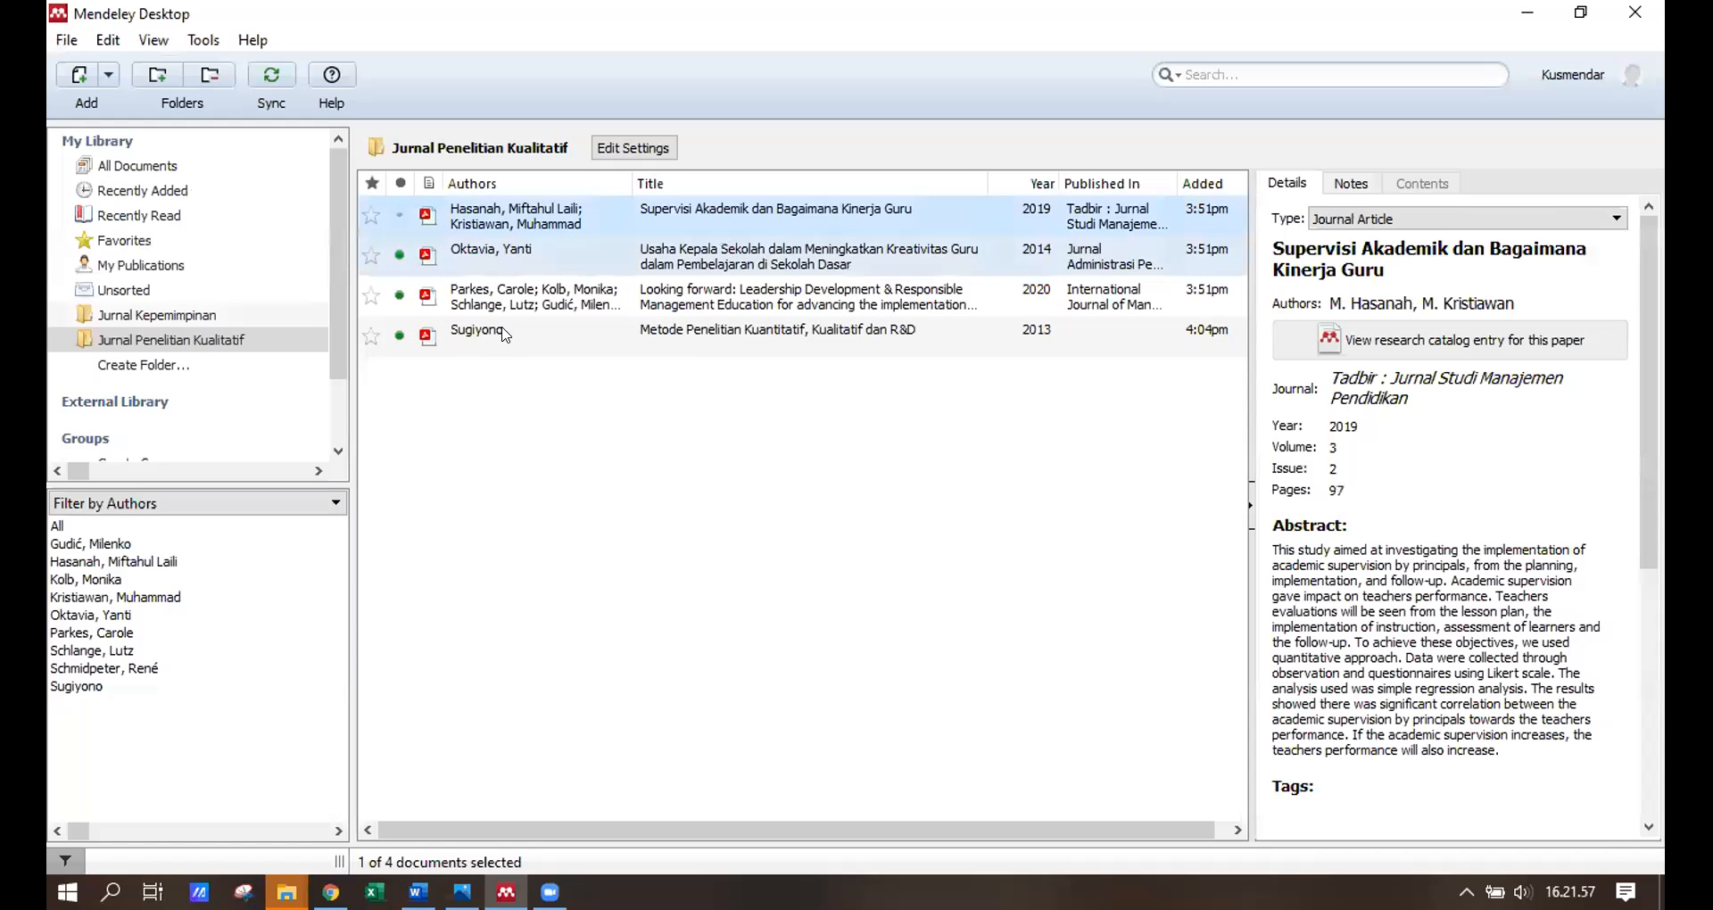
left_click(505, 336, "shift")
key("Delete")
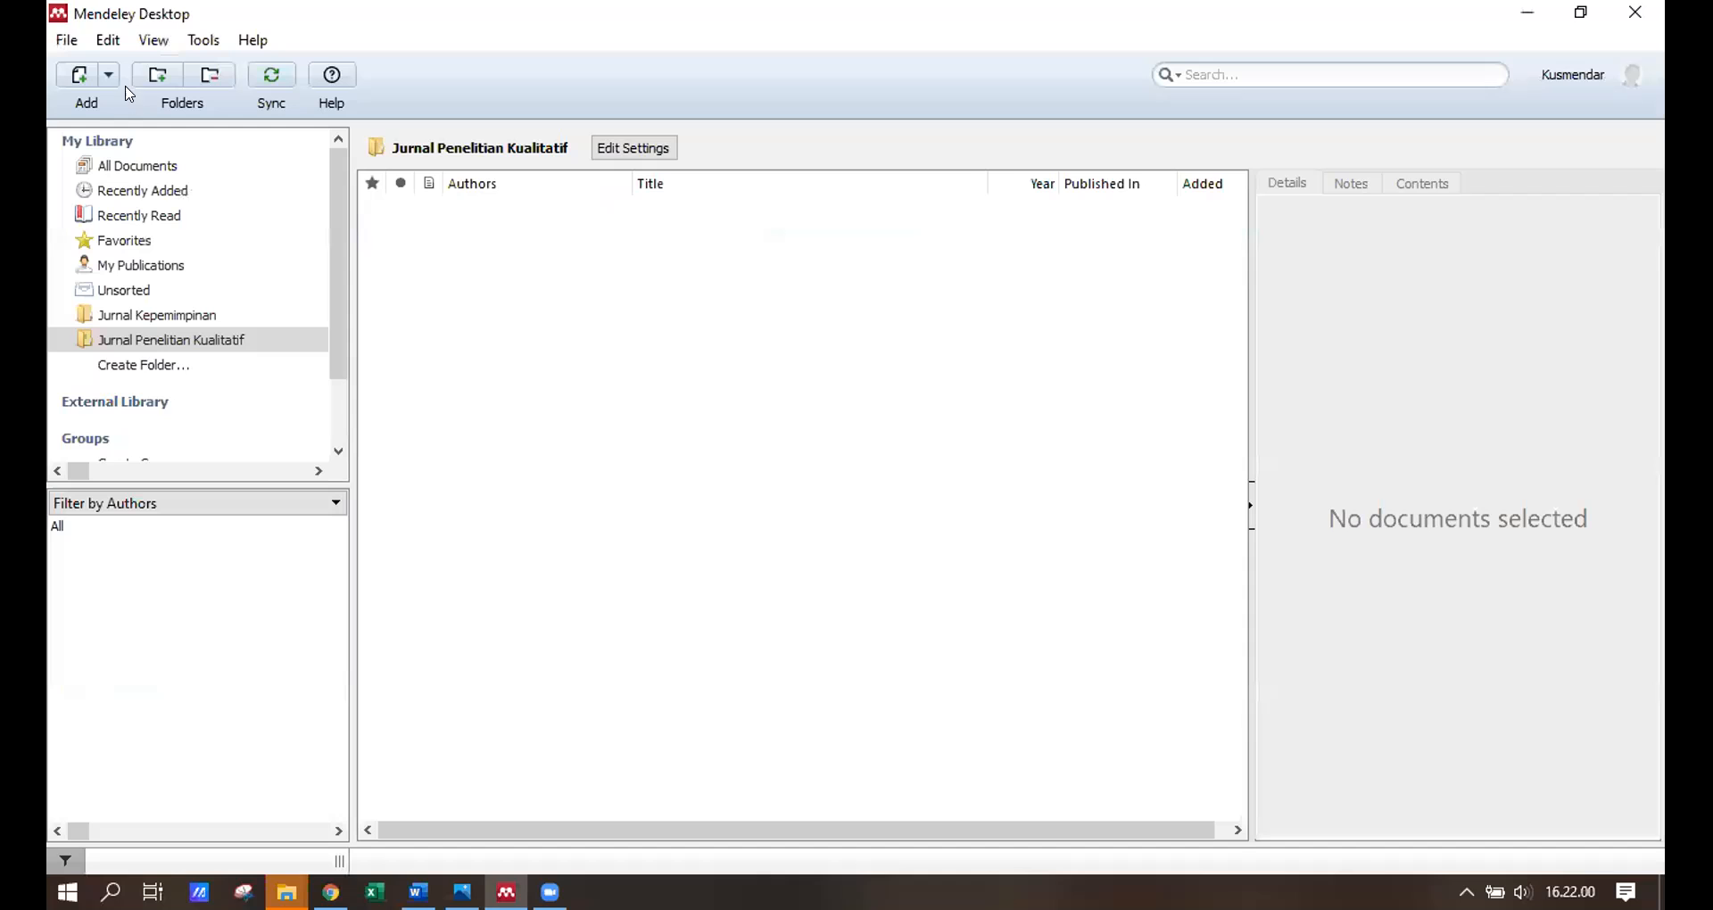
Import the Prosiding Zainuddin and Cover PDFs from Downloads > New folder (2) into the folder.
left_click(80, 77)
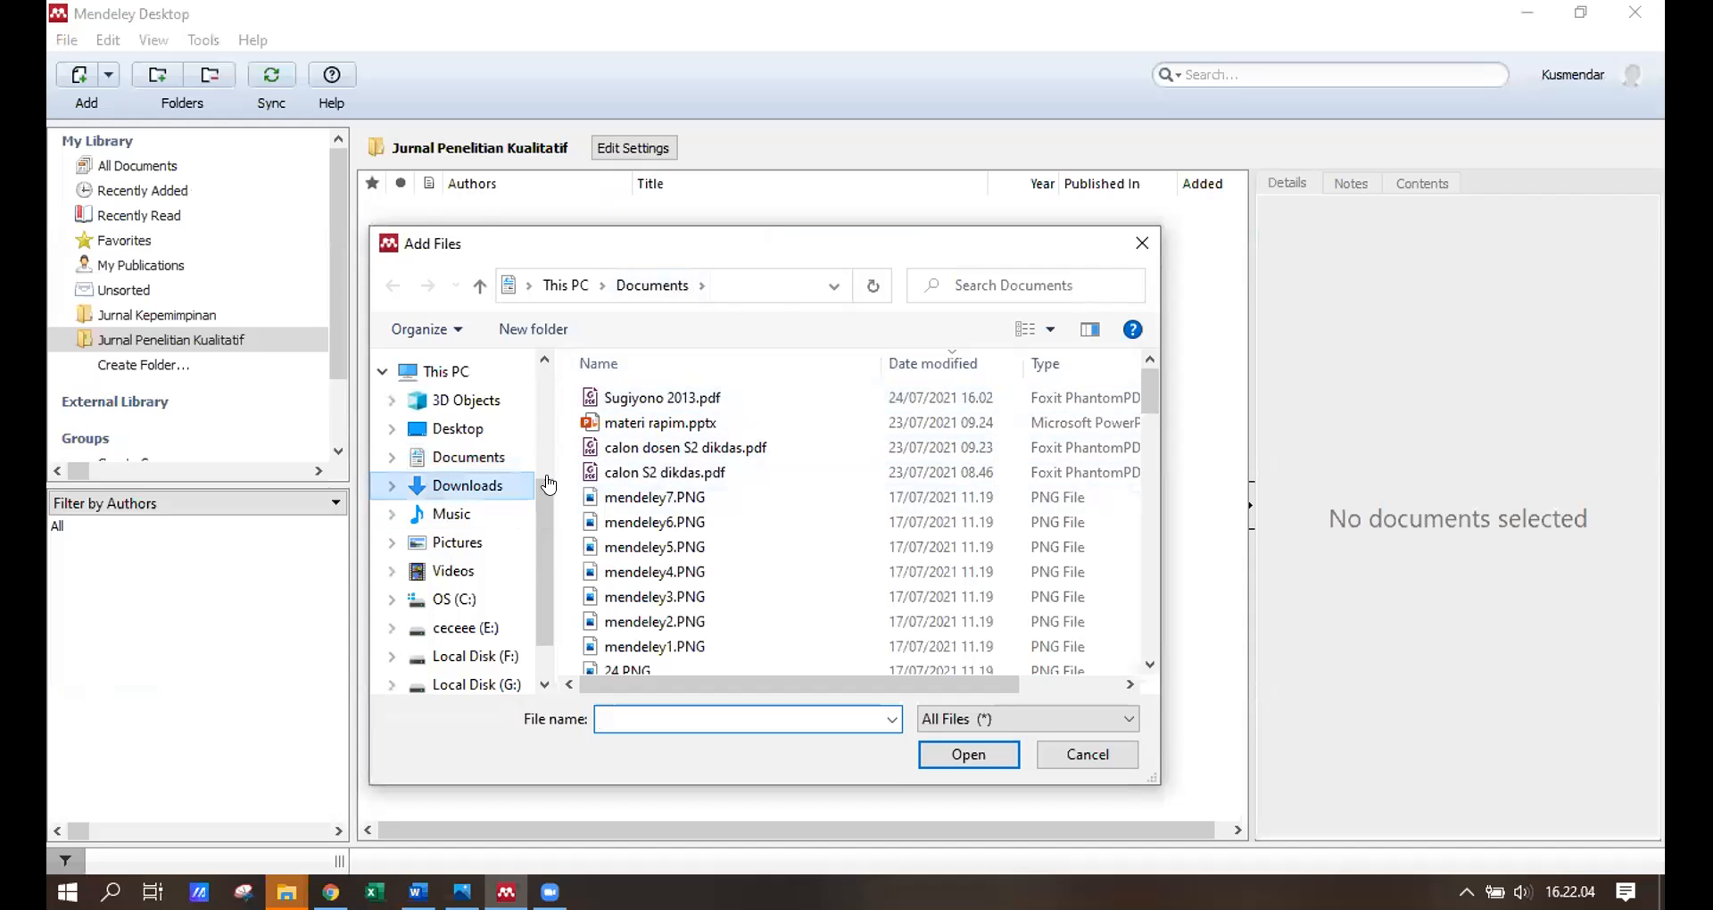
left_click(546, 484)
left_click_drag(1143, 378, 1146, 385)
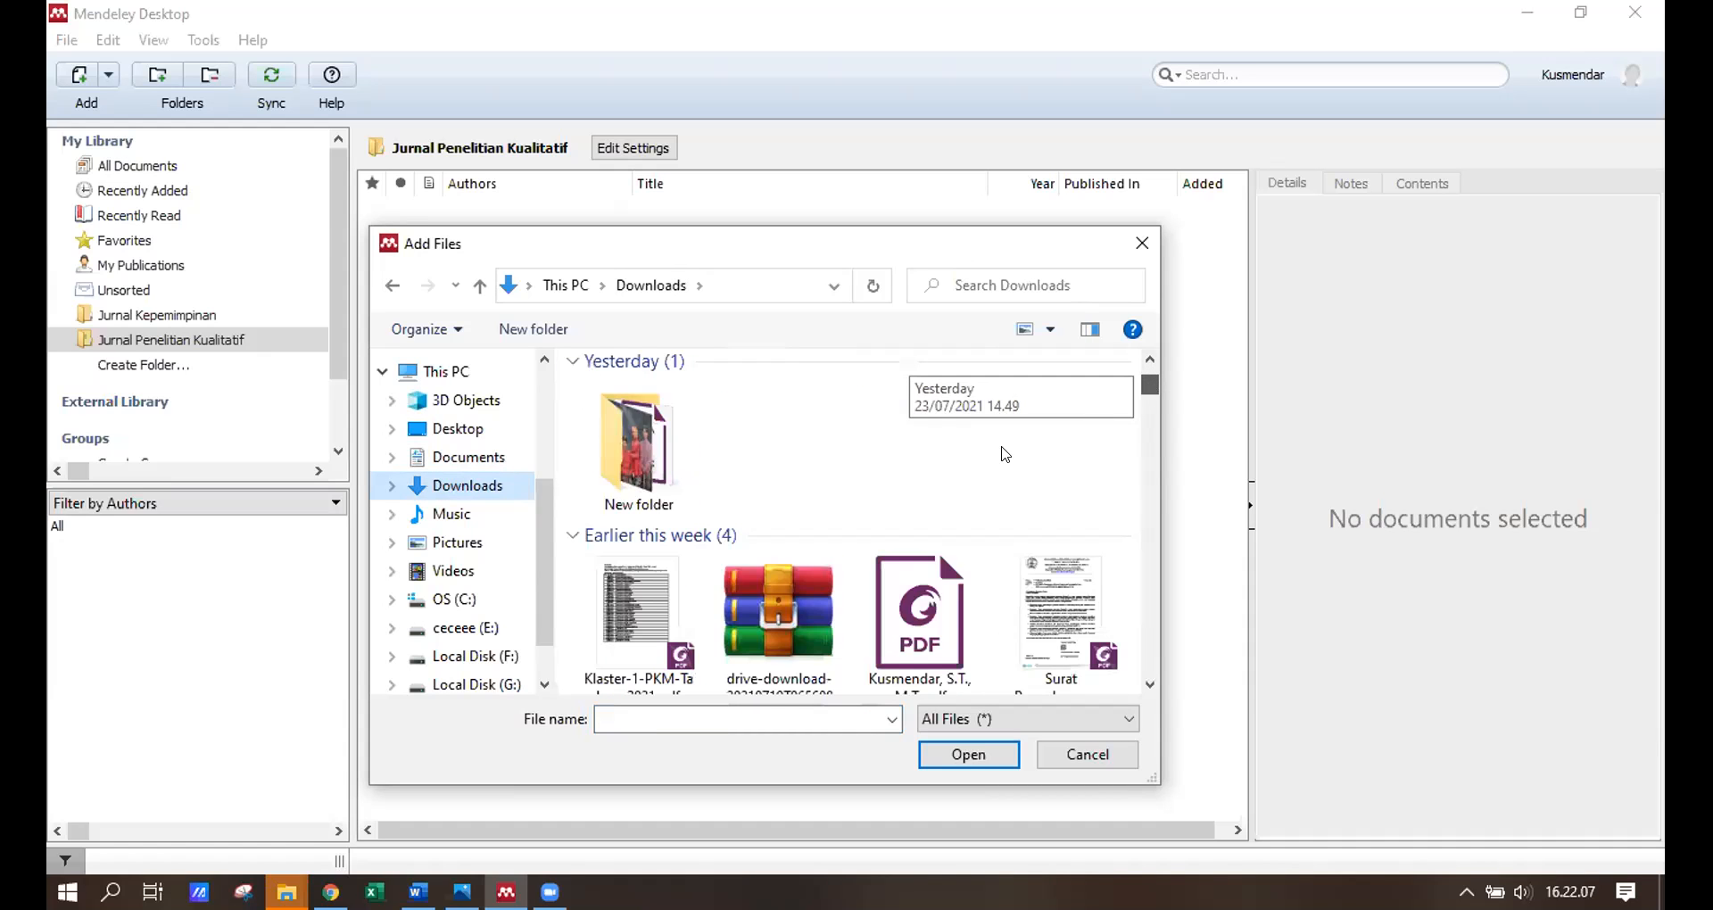
scroll(1006, 454, "up", 3)
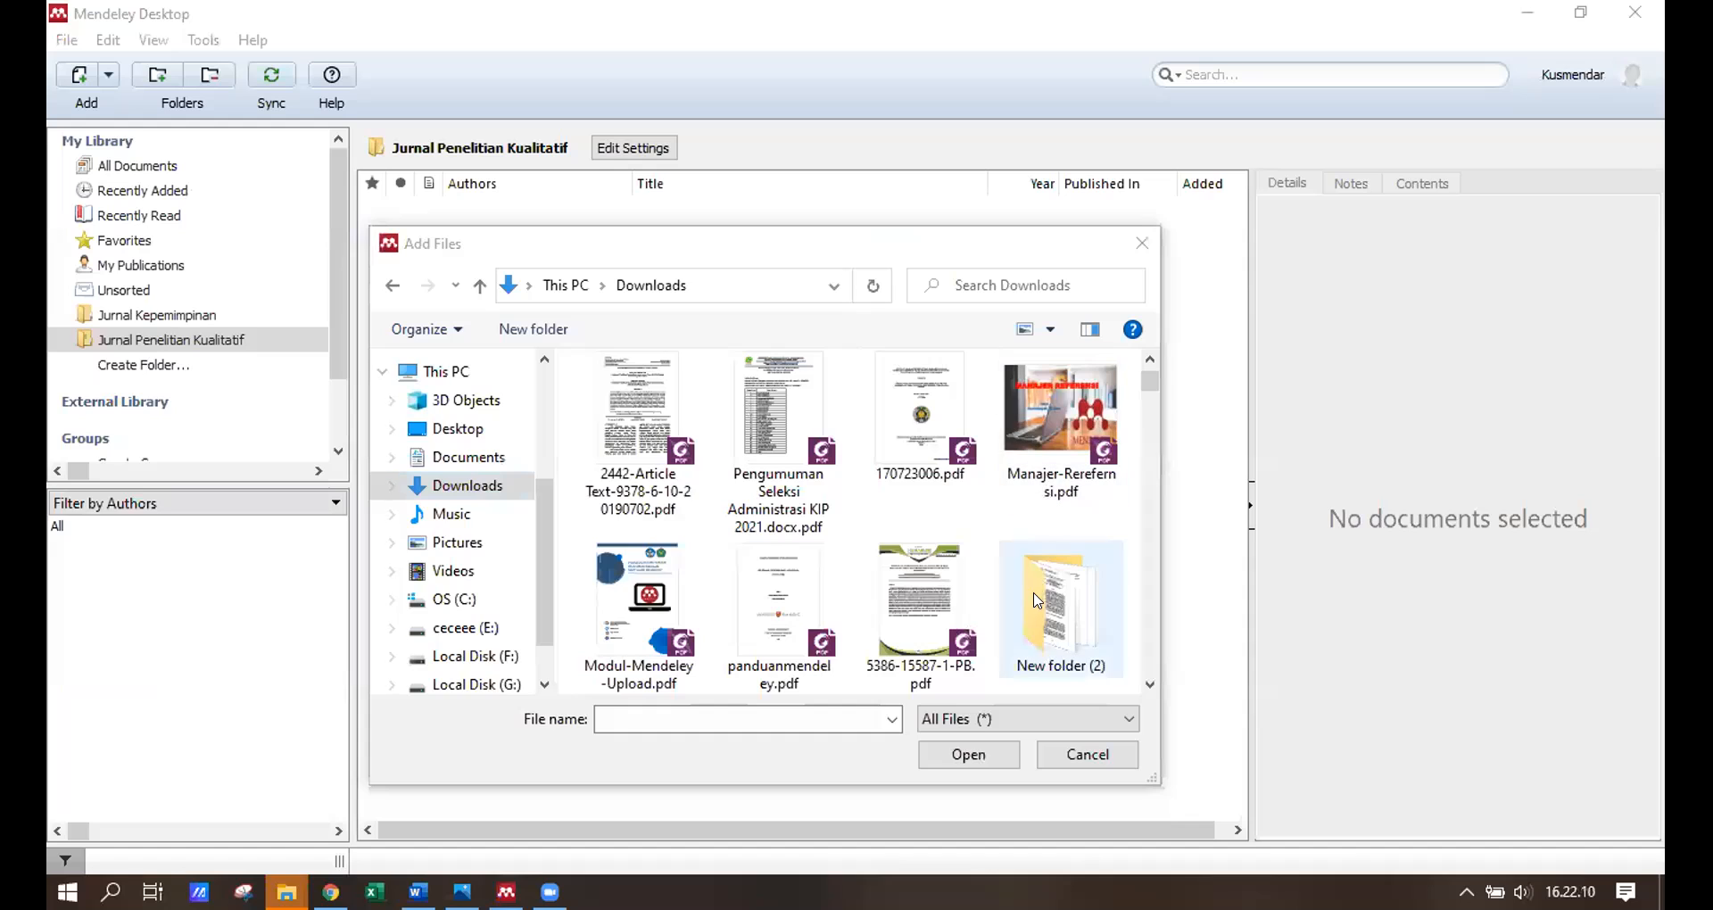
left_click(1059, 607)
key("Return")
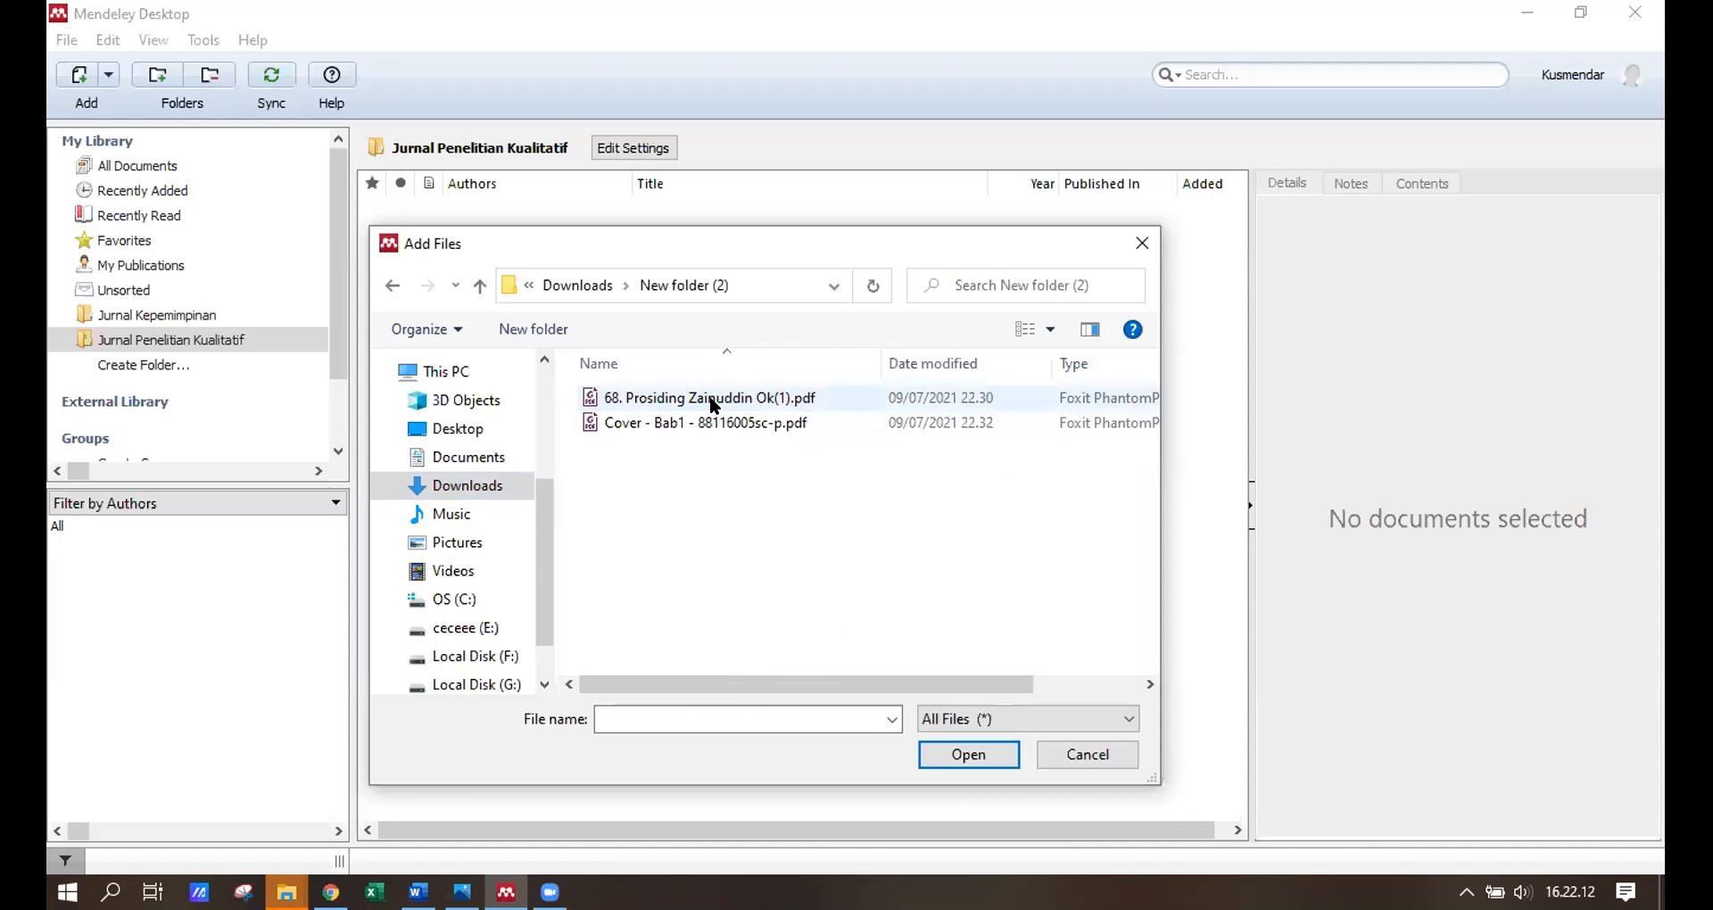
left_click(616, 398)
left_click(722, 423, "shift")
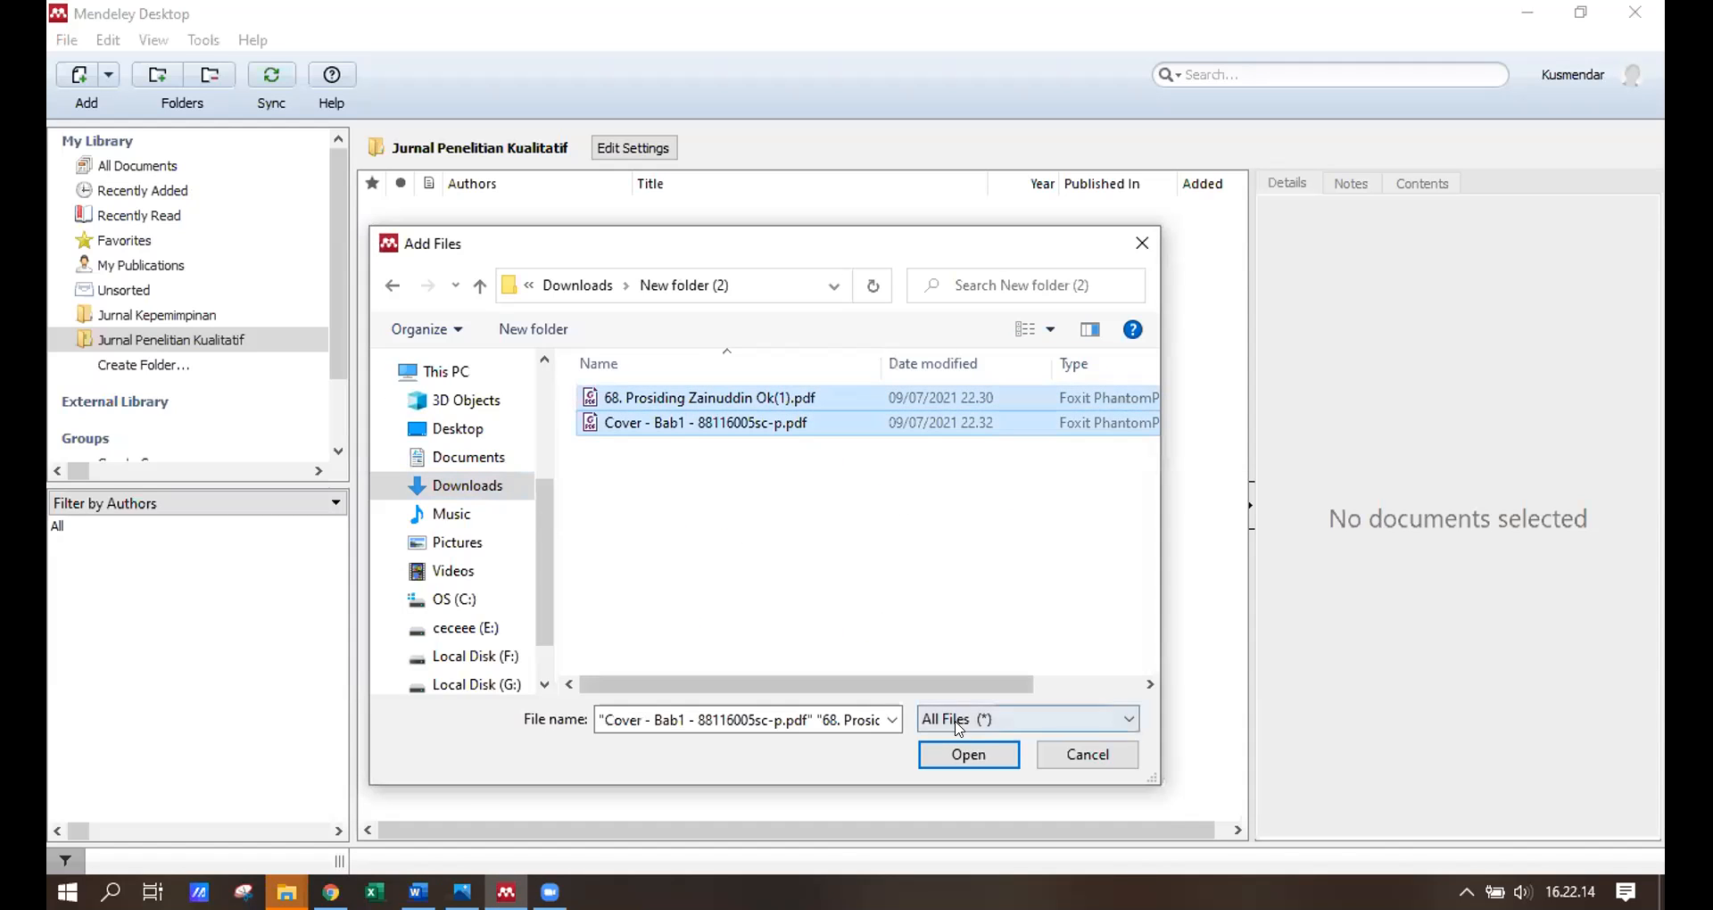
left_click(968, 754)
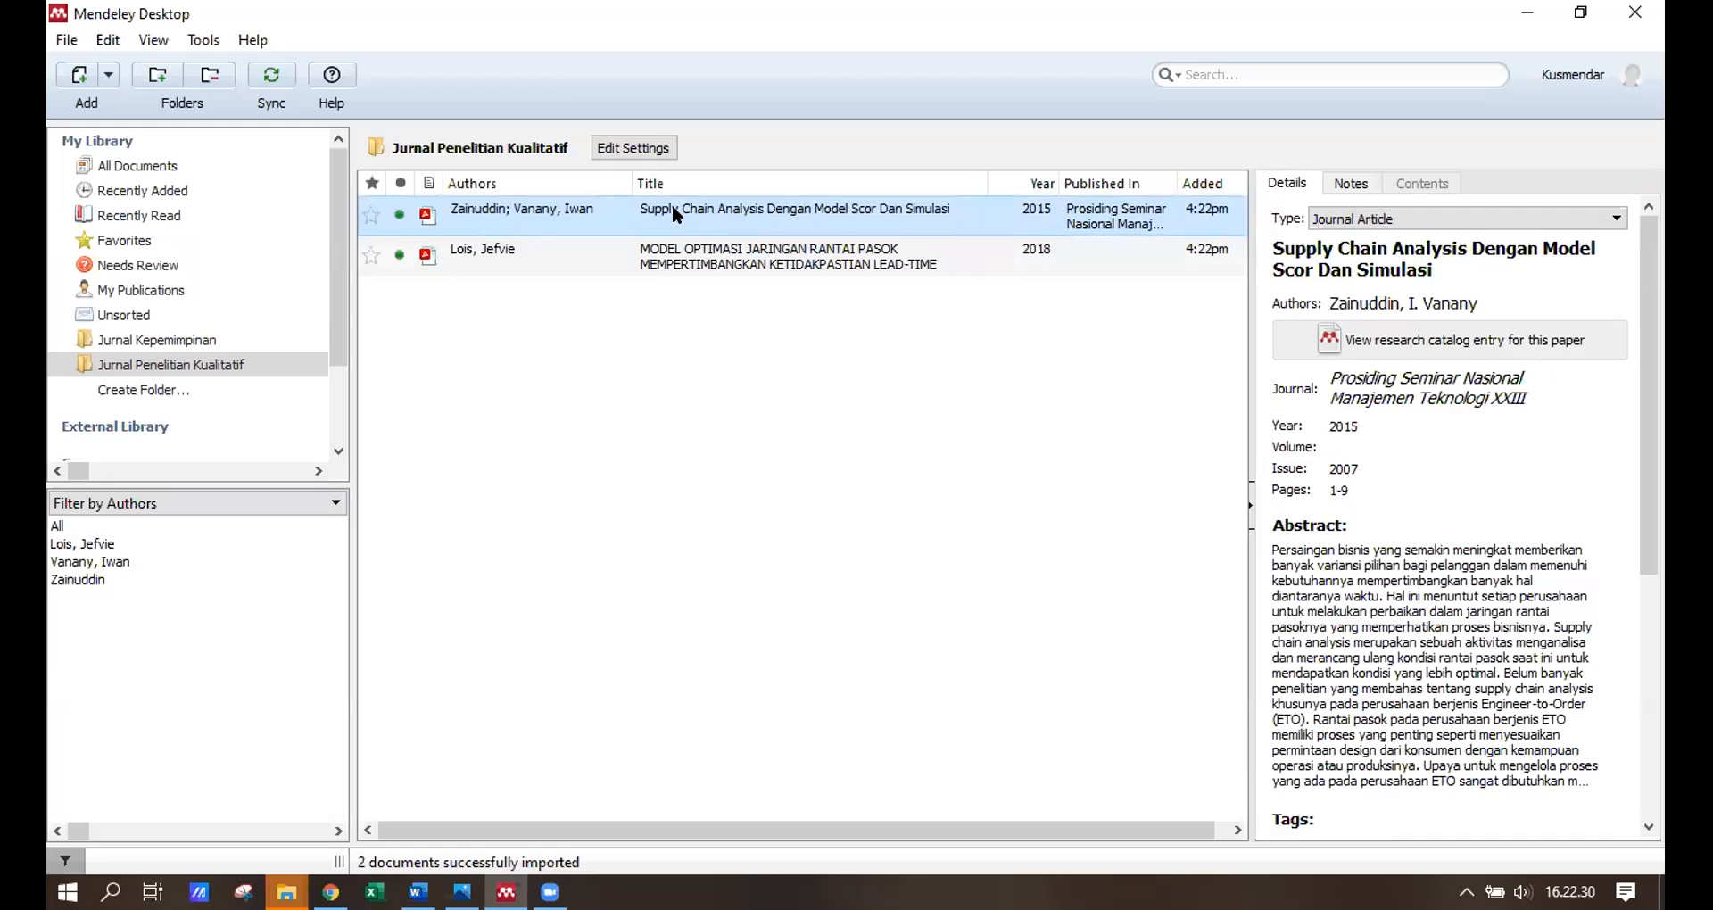
double_click(896, 223)
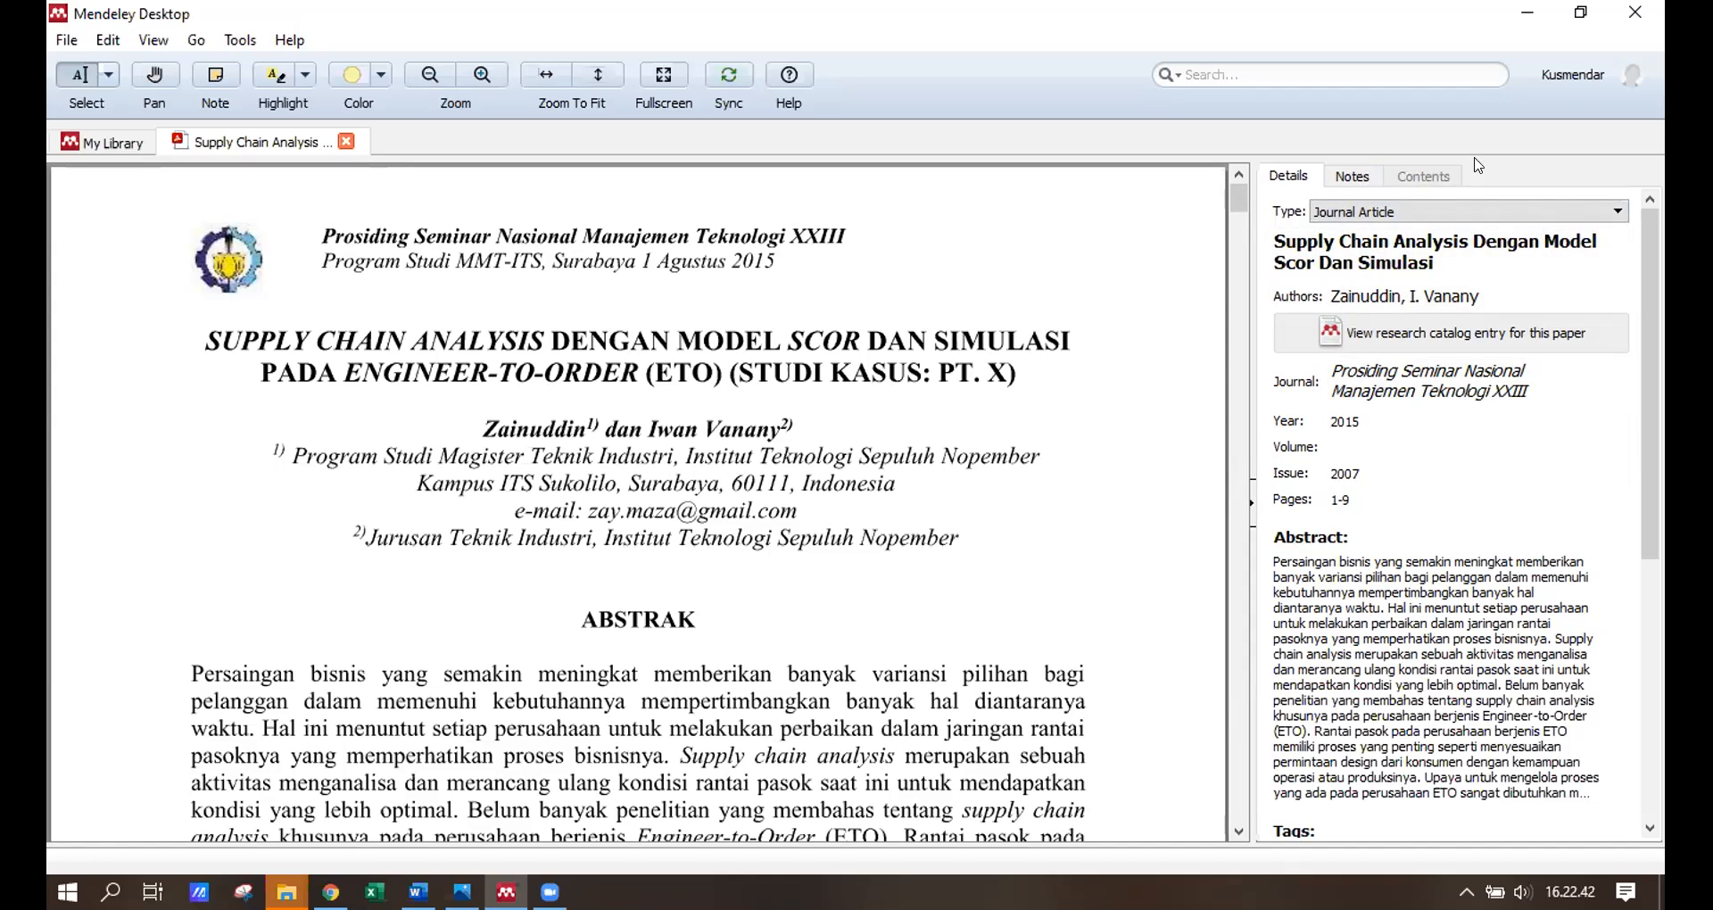
Change the supply chain paper's type to Conference Proceedings and start editing its title.
left_click(1386, 214)
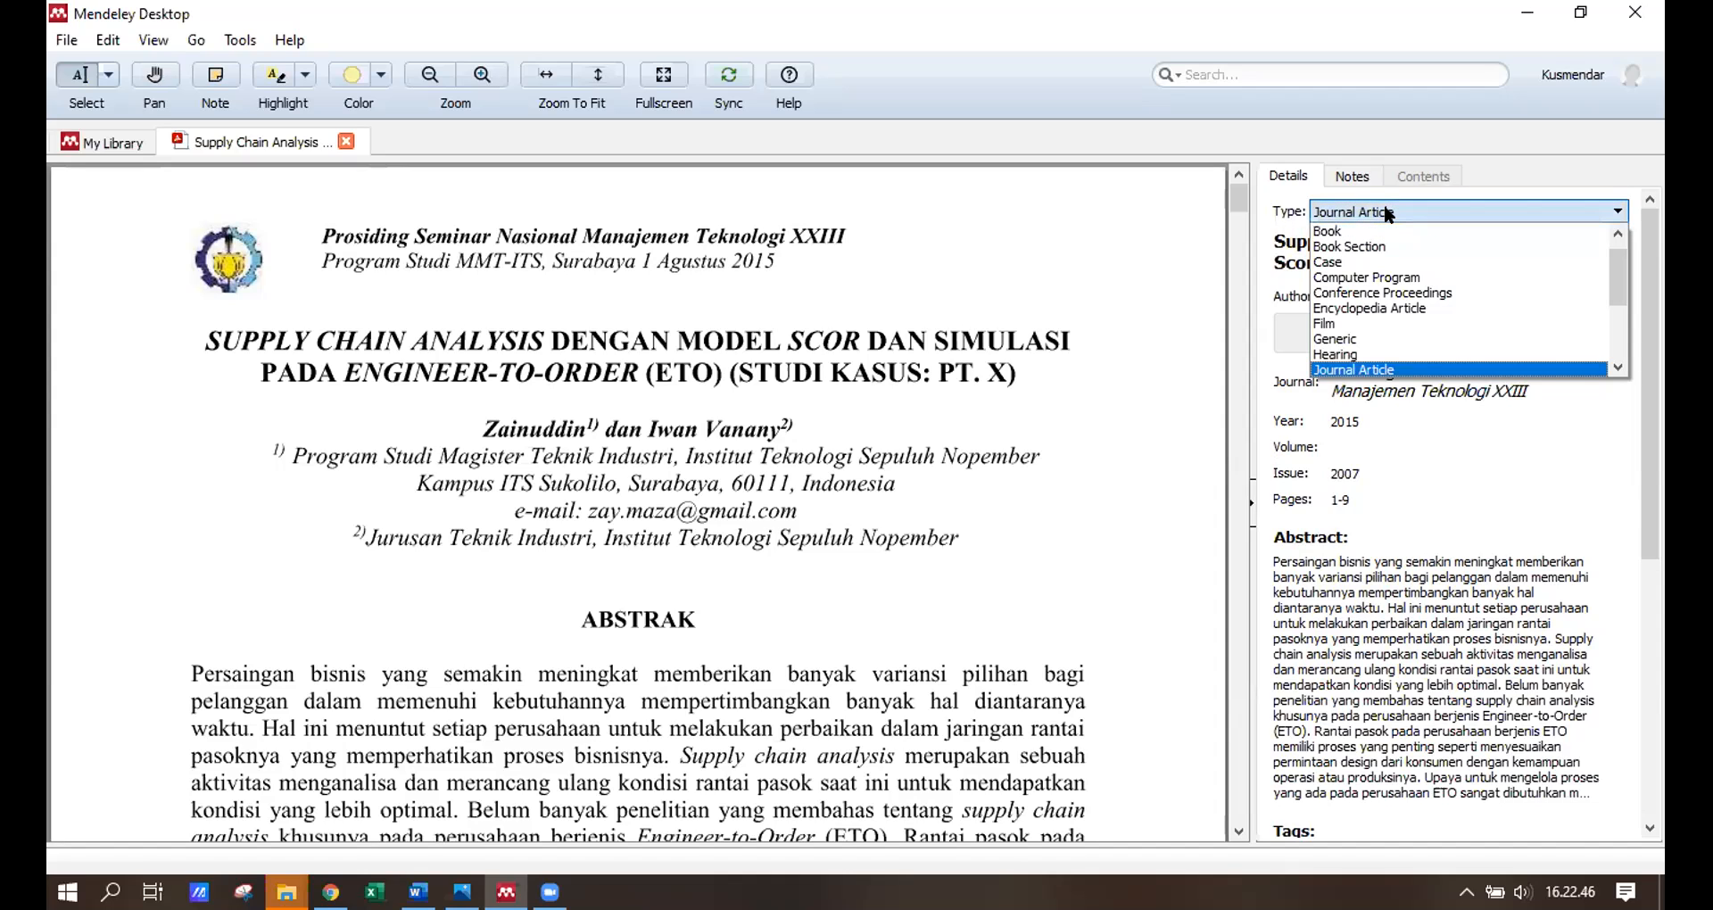
left_click(1388, 291)
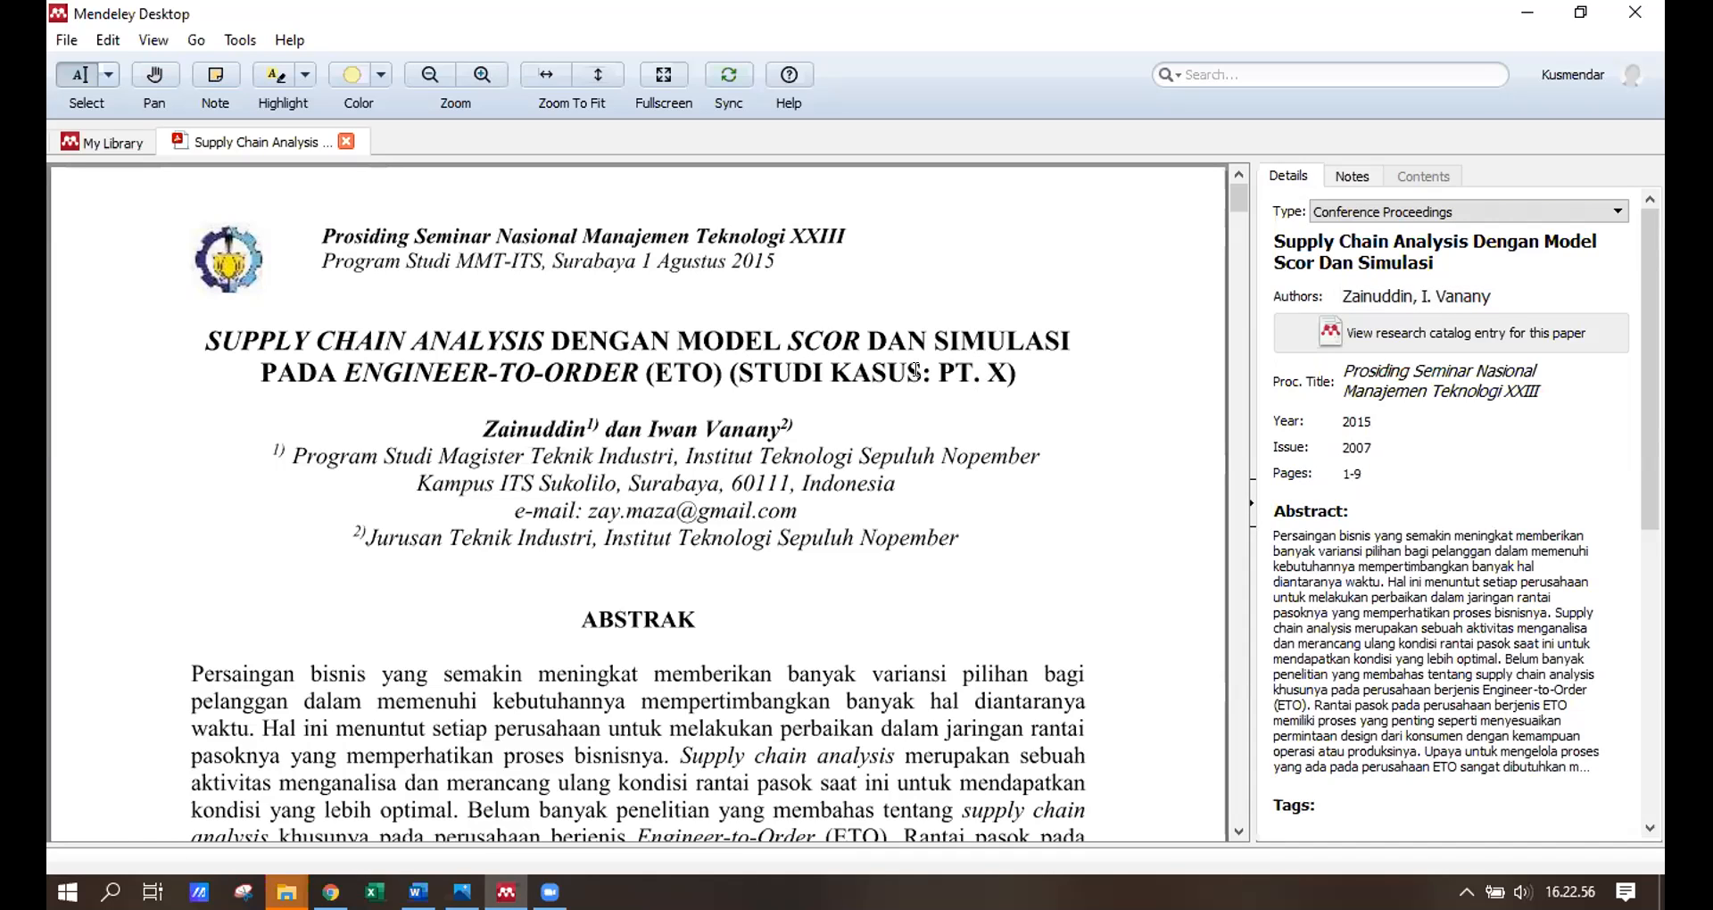
left_click(1295, 244)
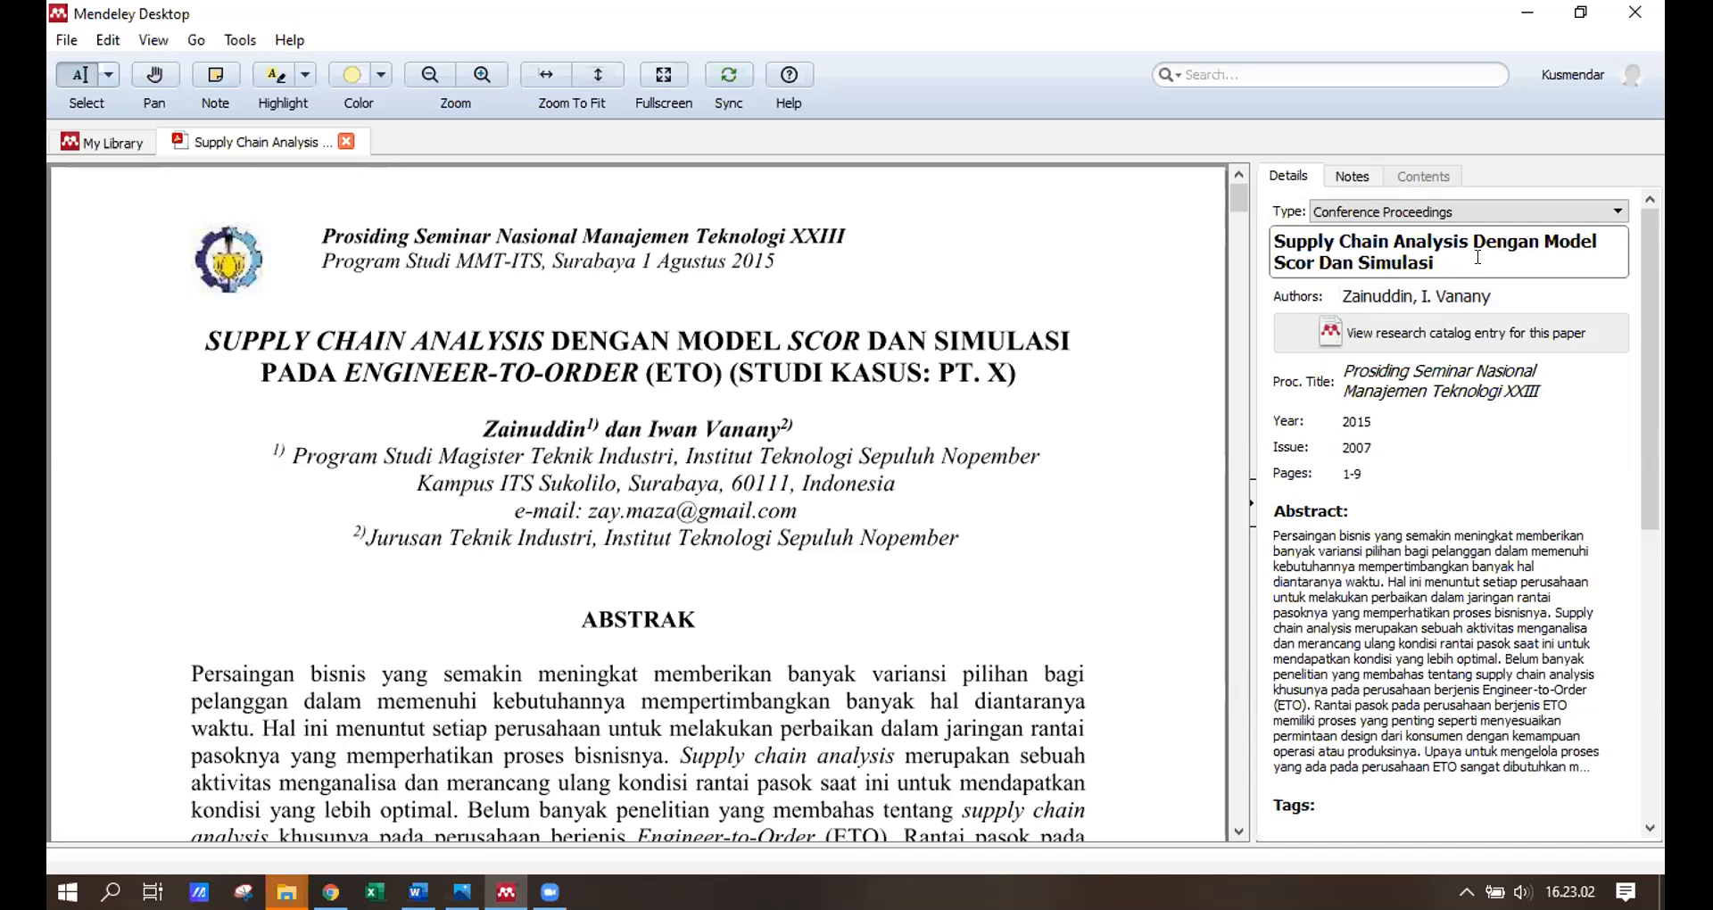
left_click(1462, 257)
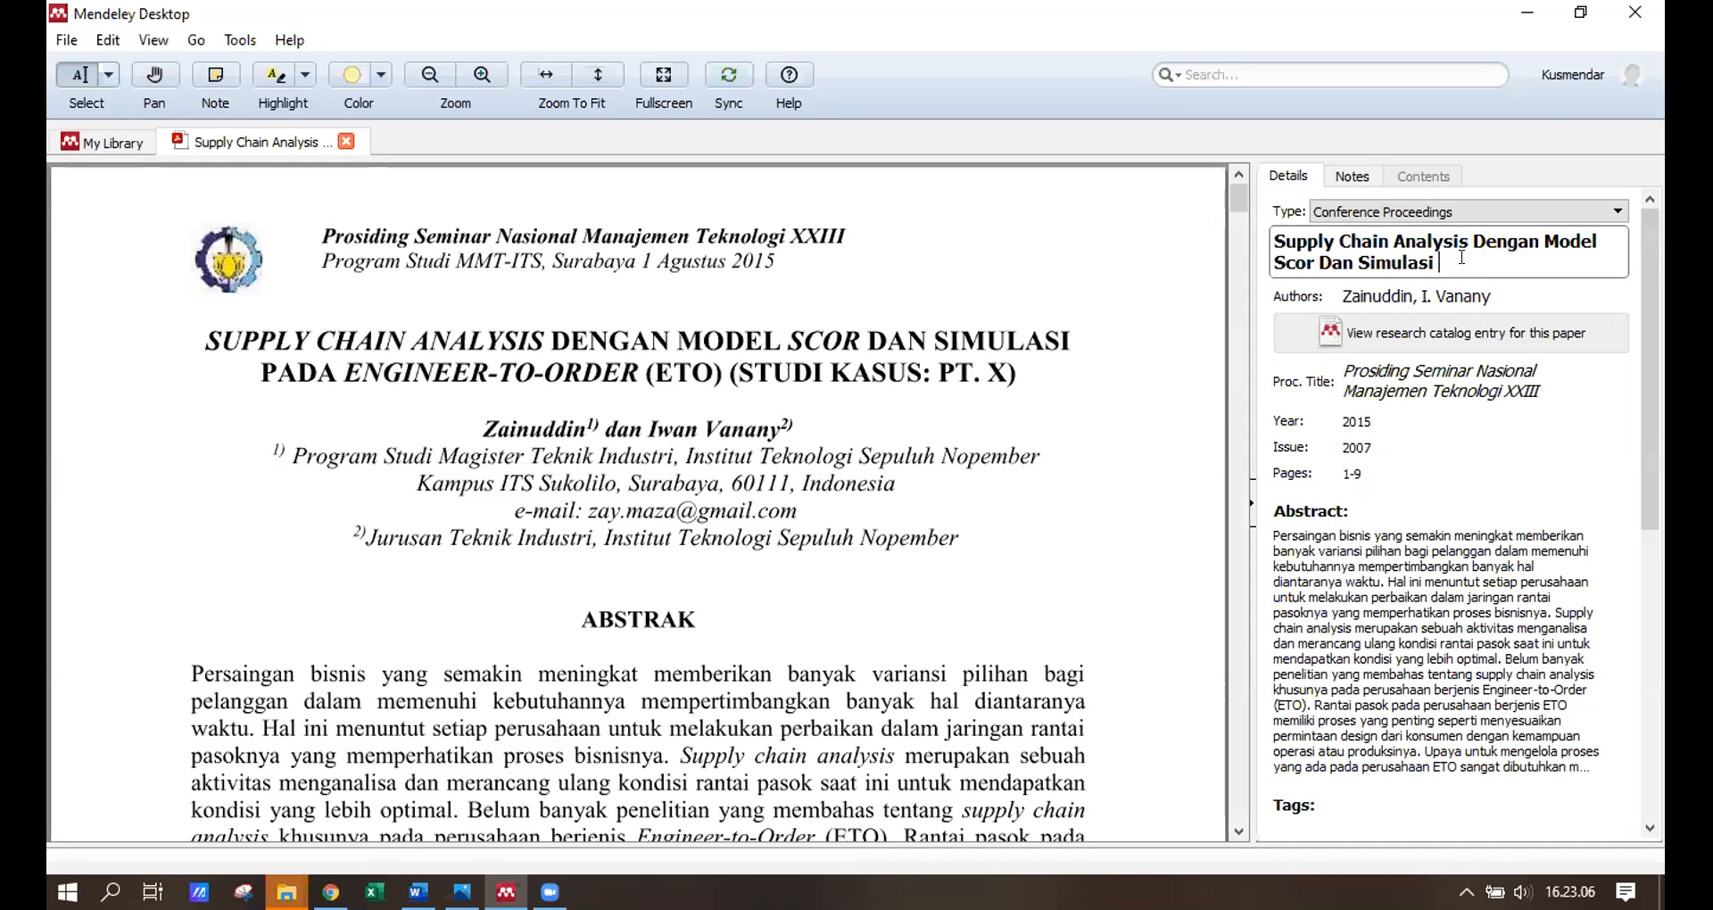
Finish the title with 'pada Enginerr-to-engineer (ETO) (studi kasus: PT. X)' and commit it.
type("pada Enginerr")
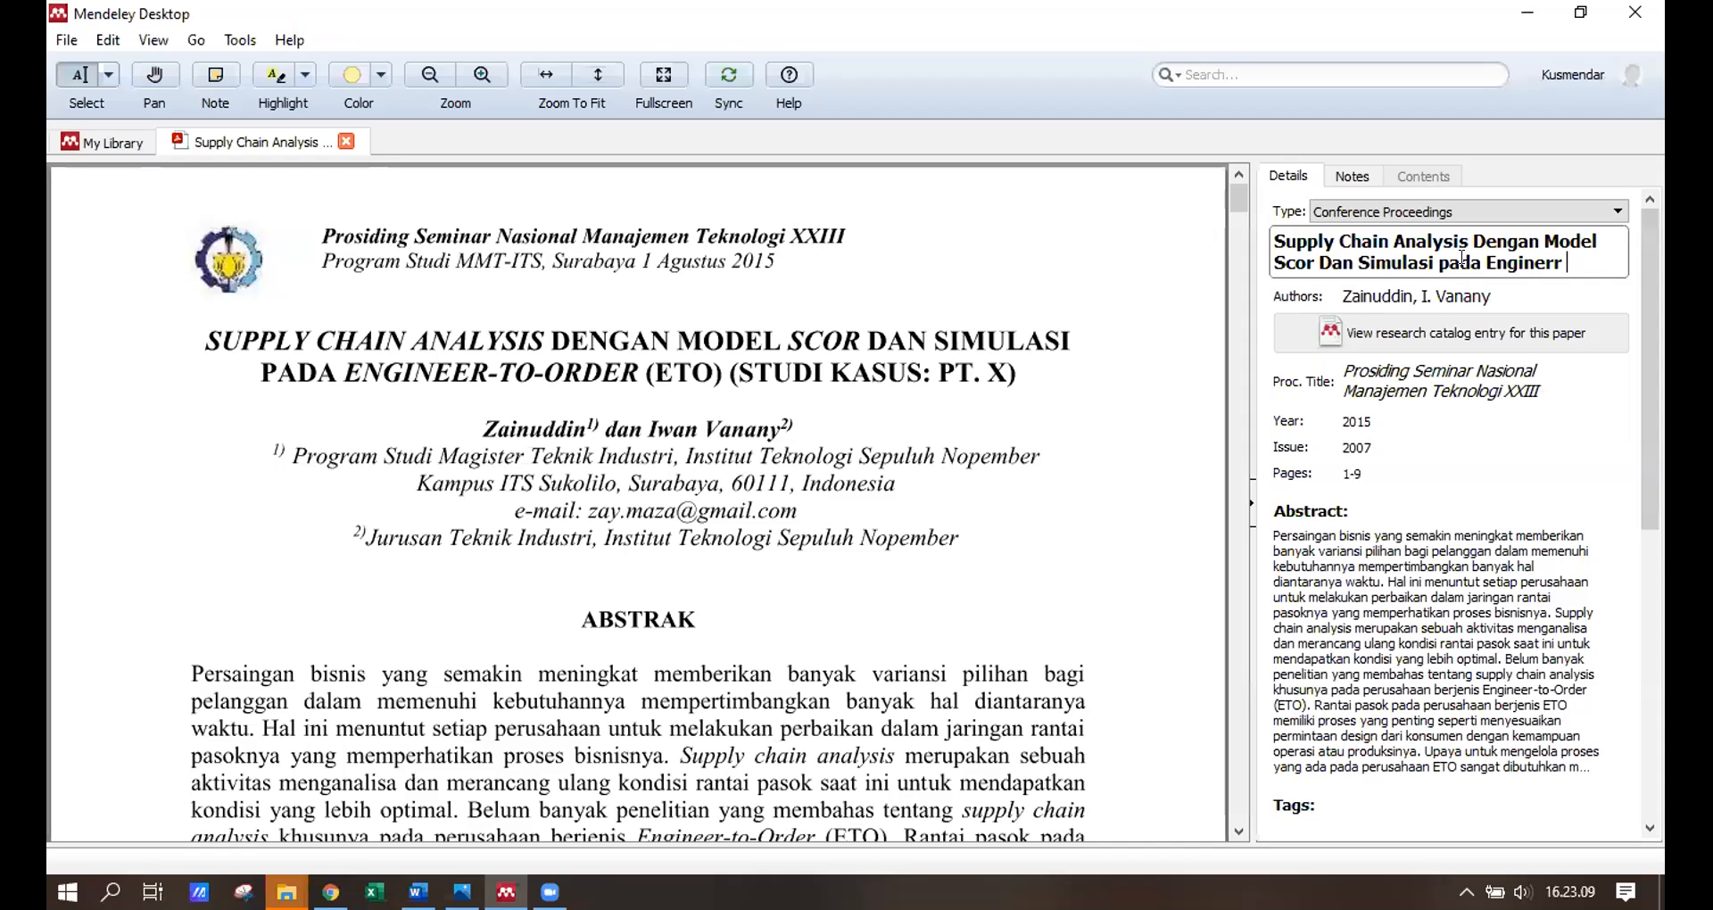
key("BackSpace")
type("-to-engi")
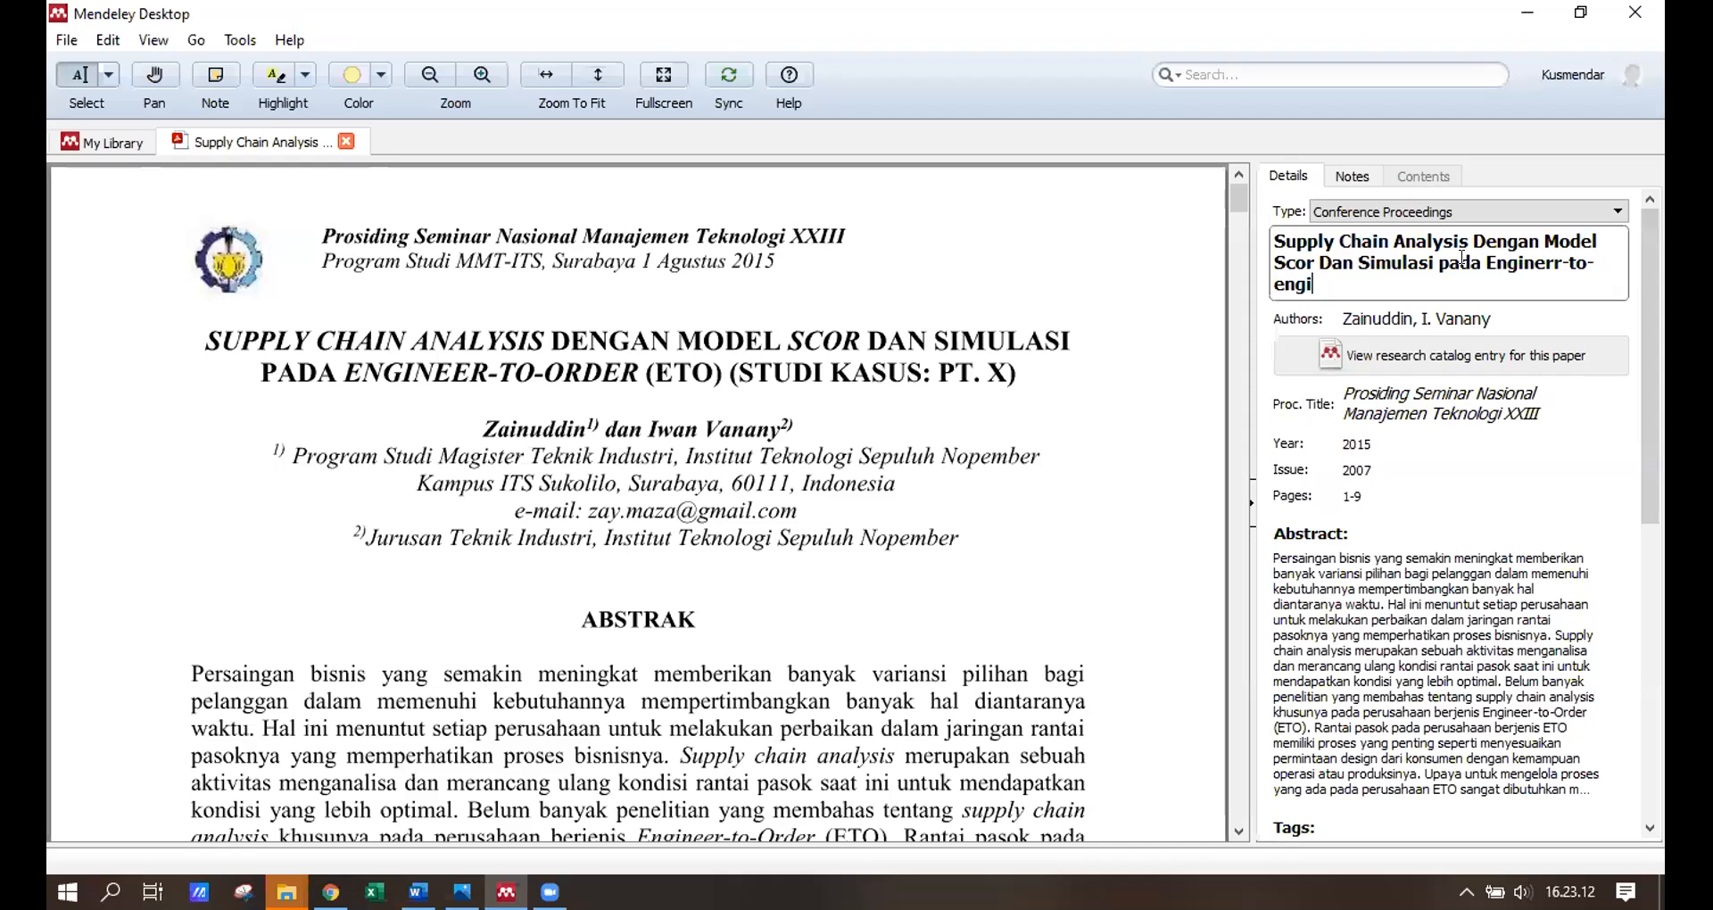
type("neer")
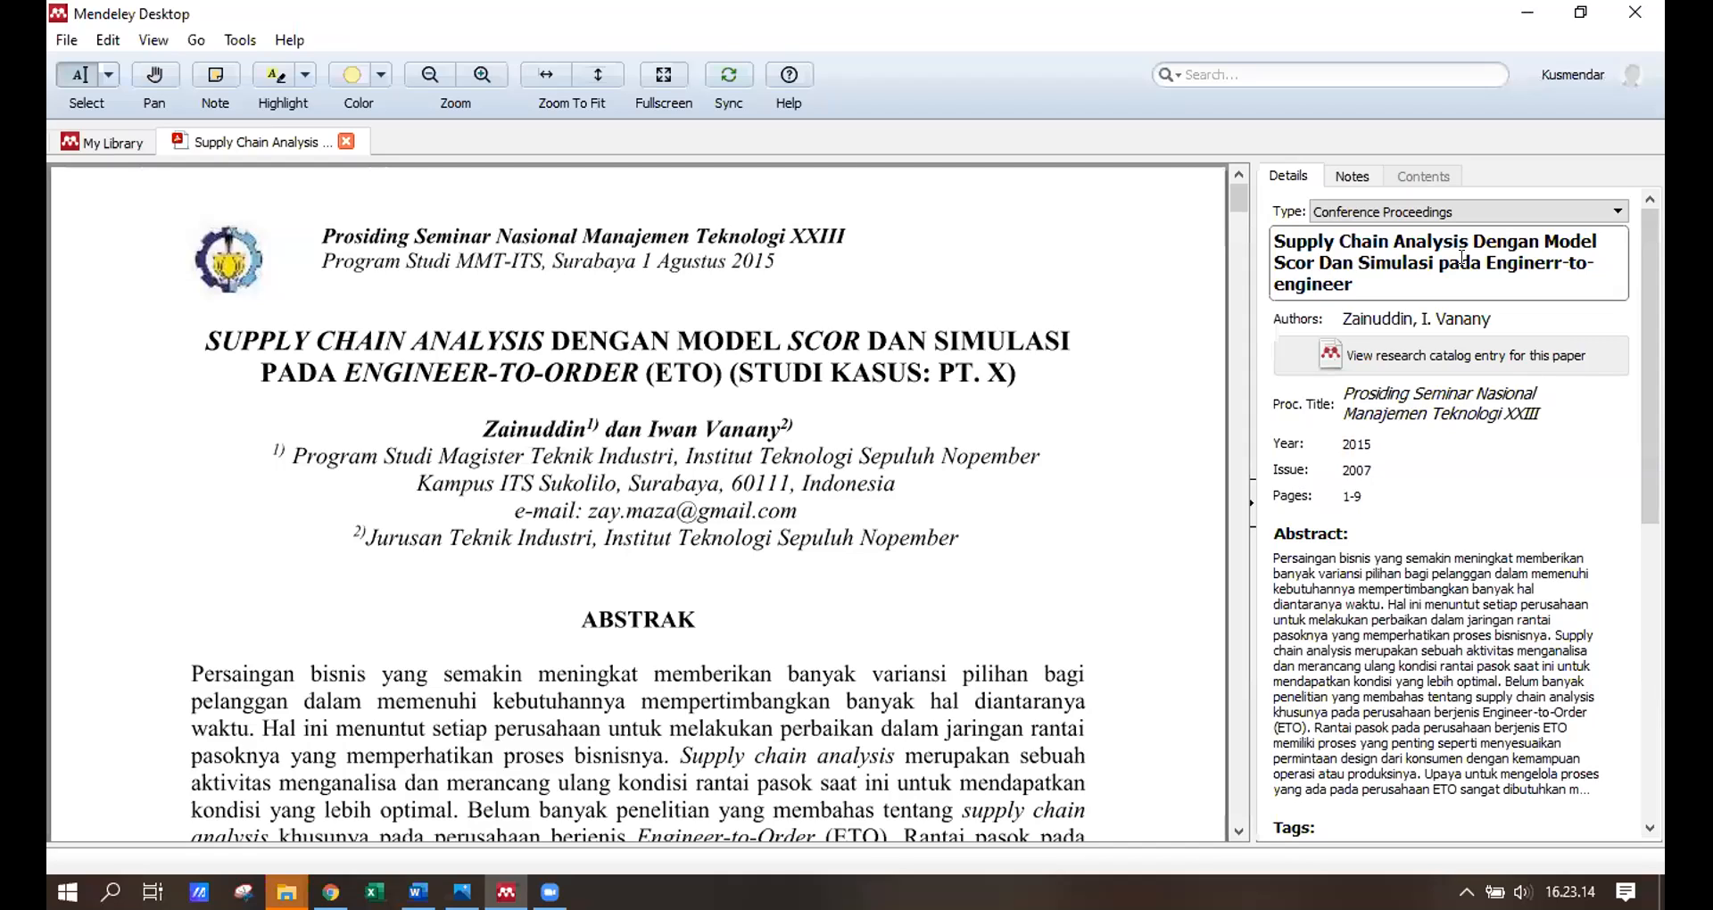
type(" (ET)")
type(")")
key("BackSpace")
key("BackSpace")
type("o)")
key("BackSpace")
key("BackSpace")
type("O)")
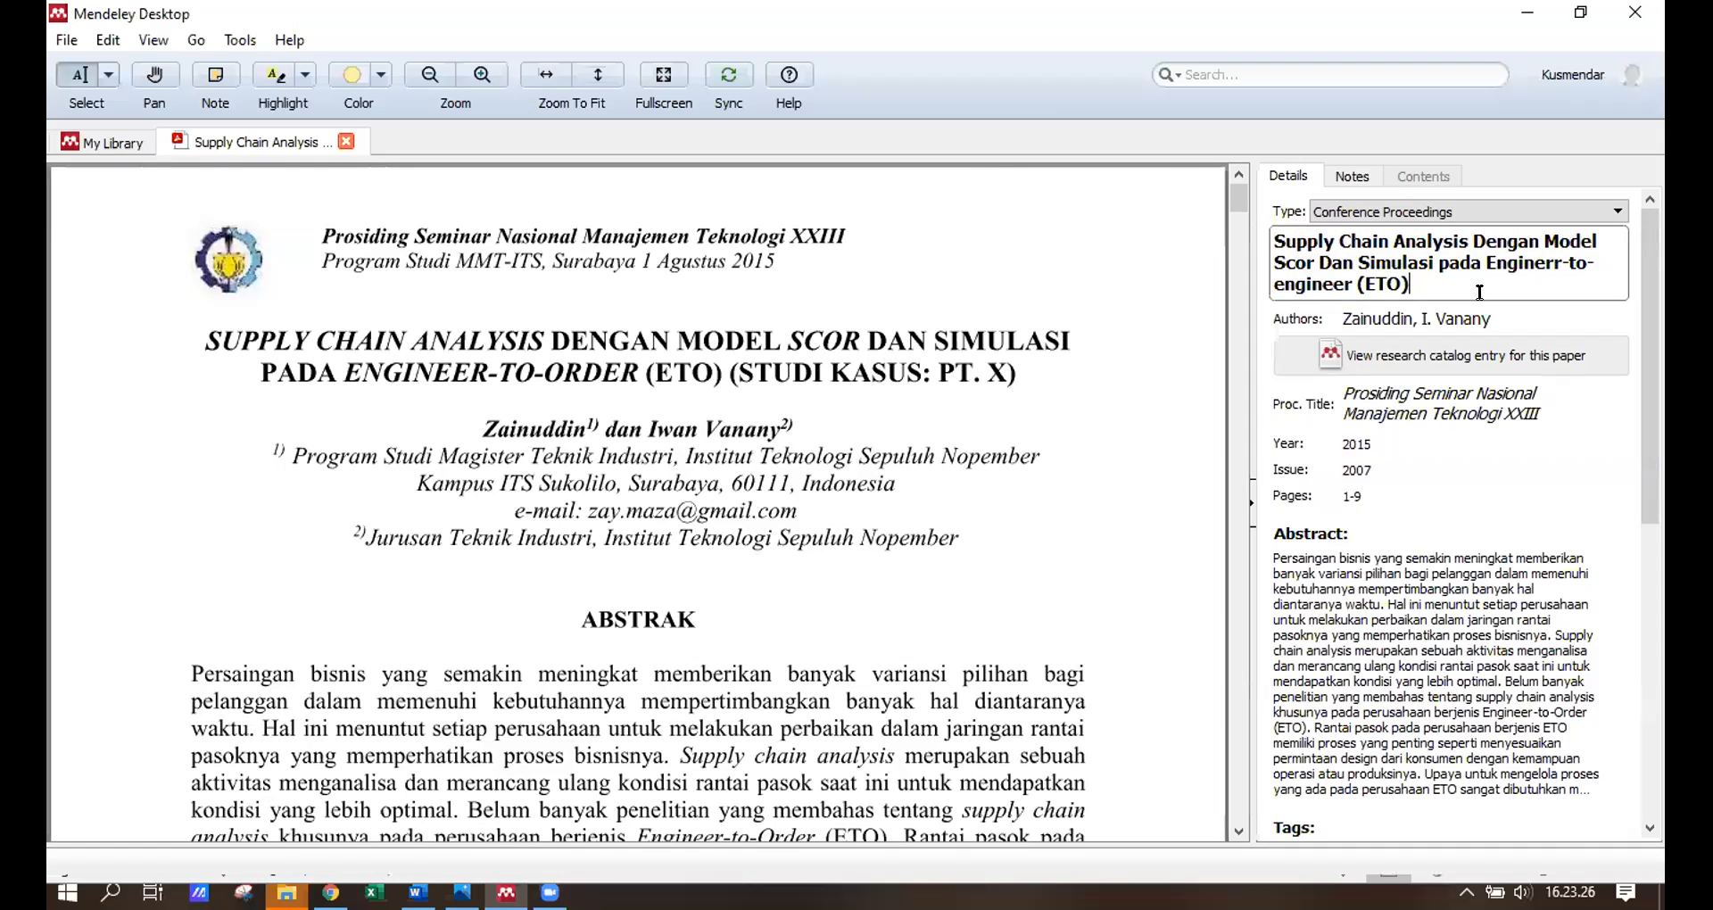
type(" (studi kasuk")
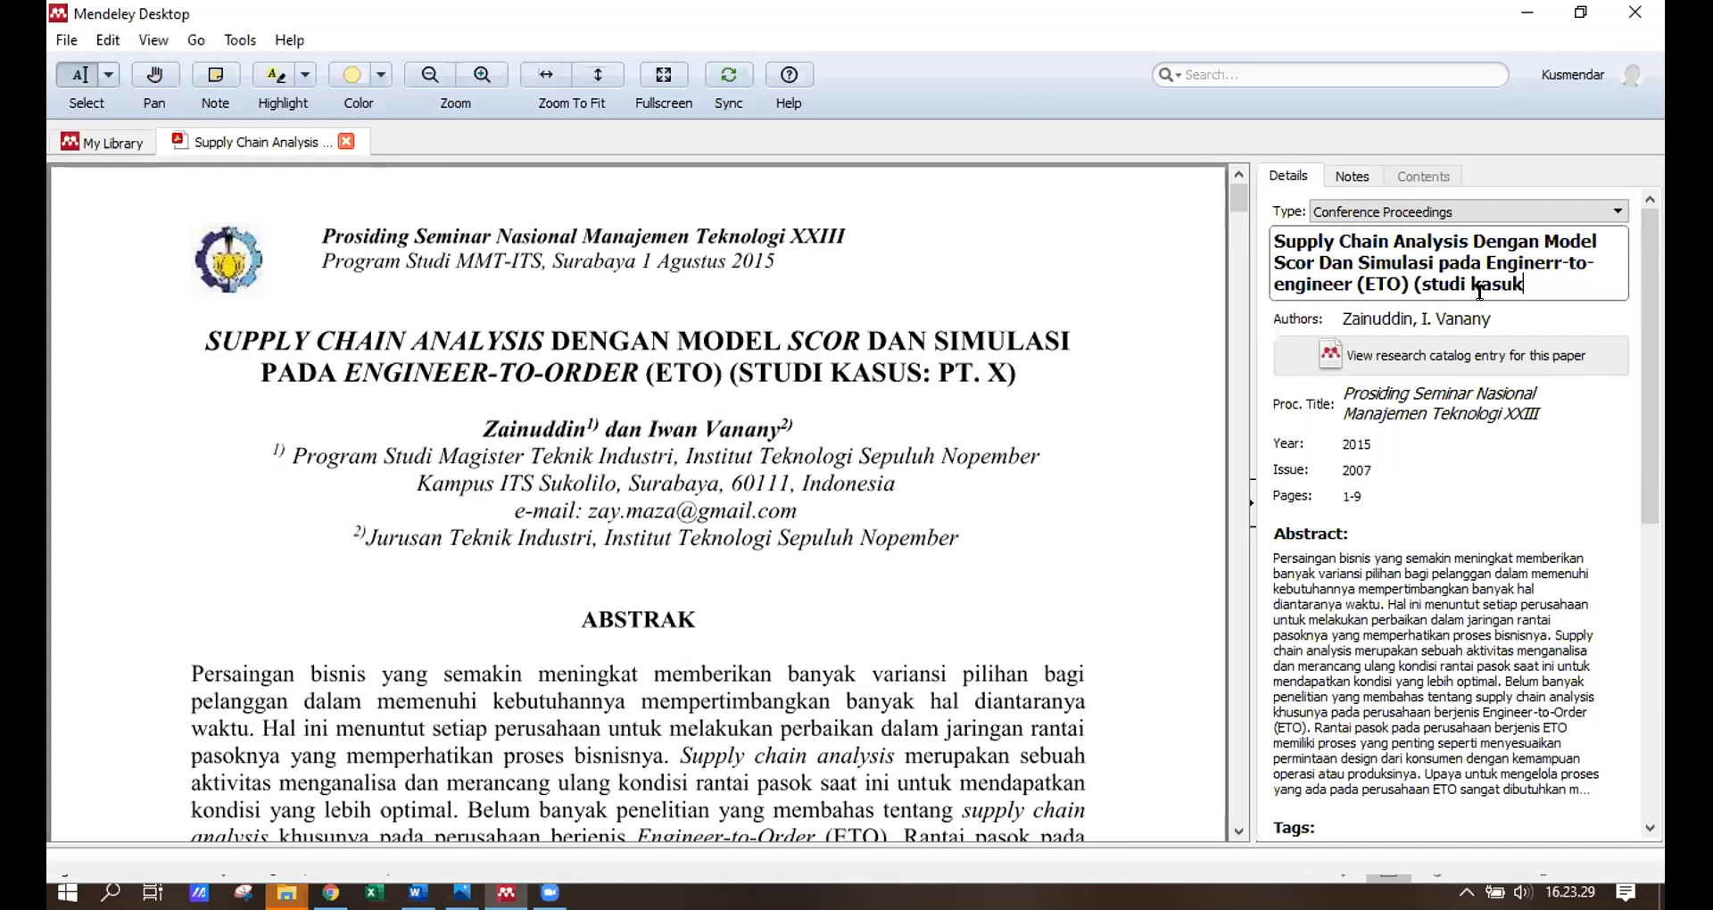
key("BackSpace")
type("sus: P")
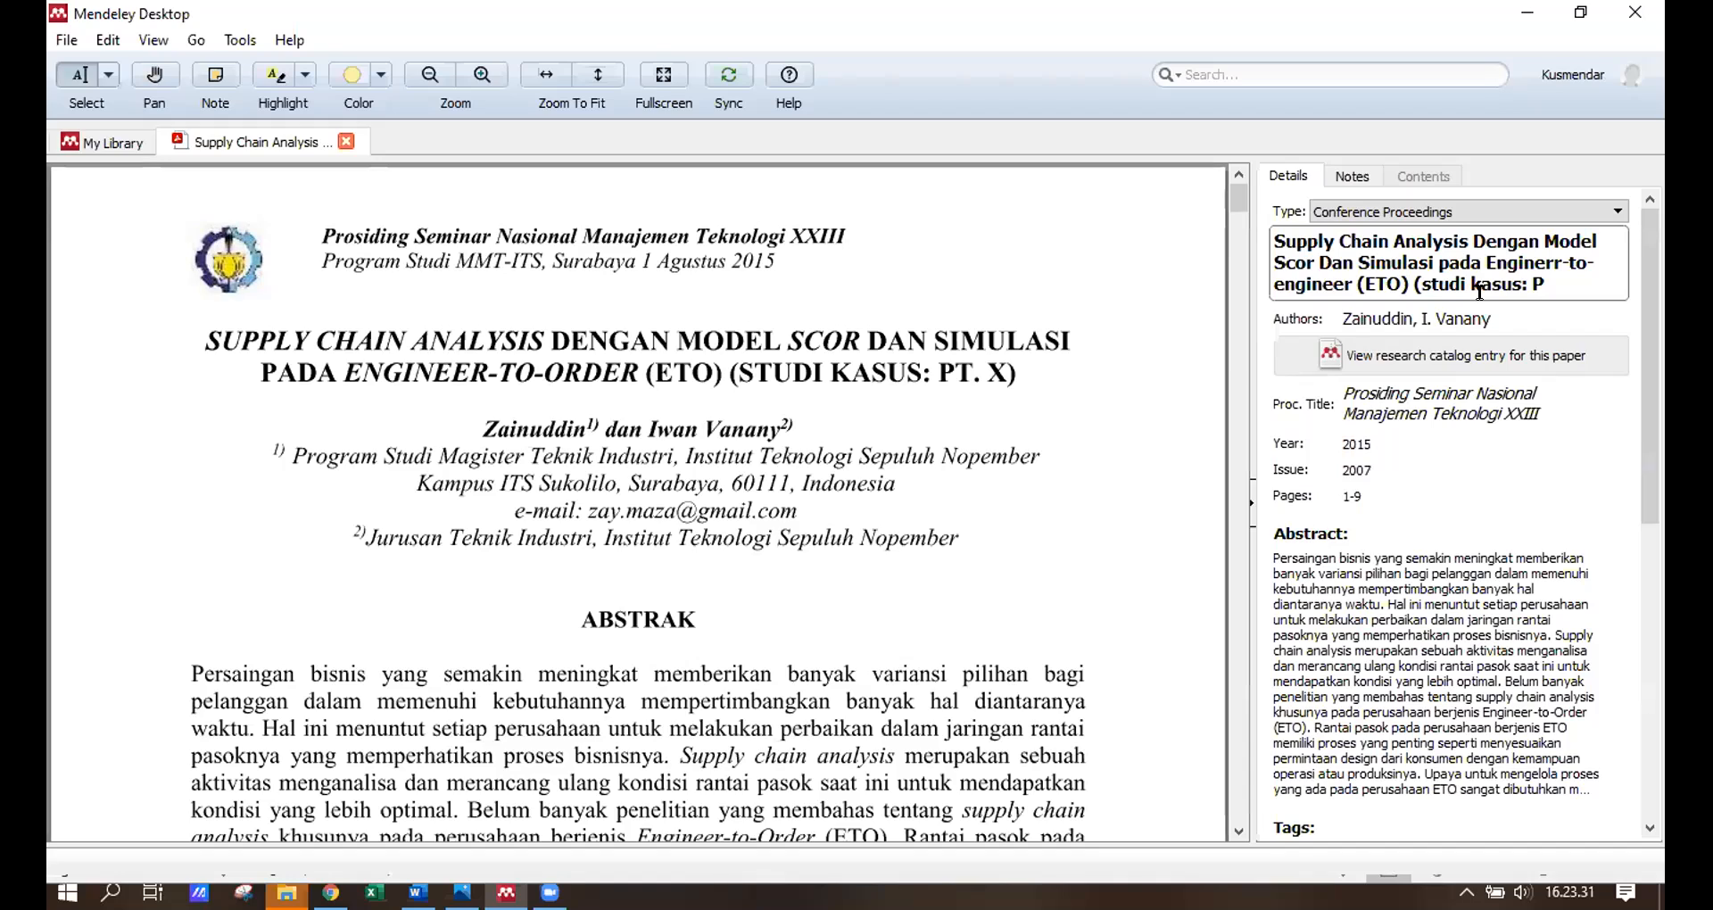
type("T. X")
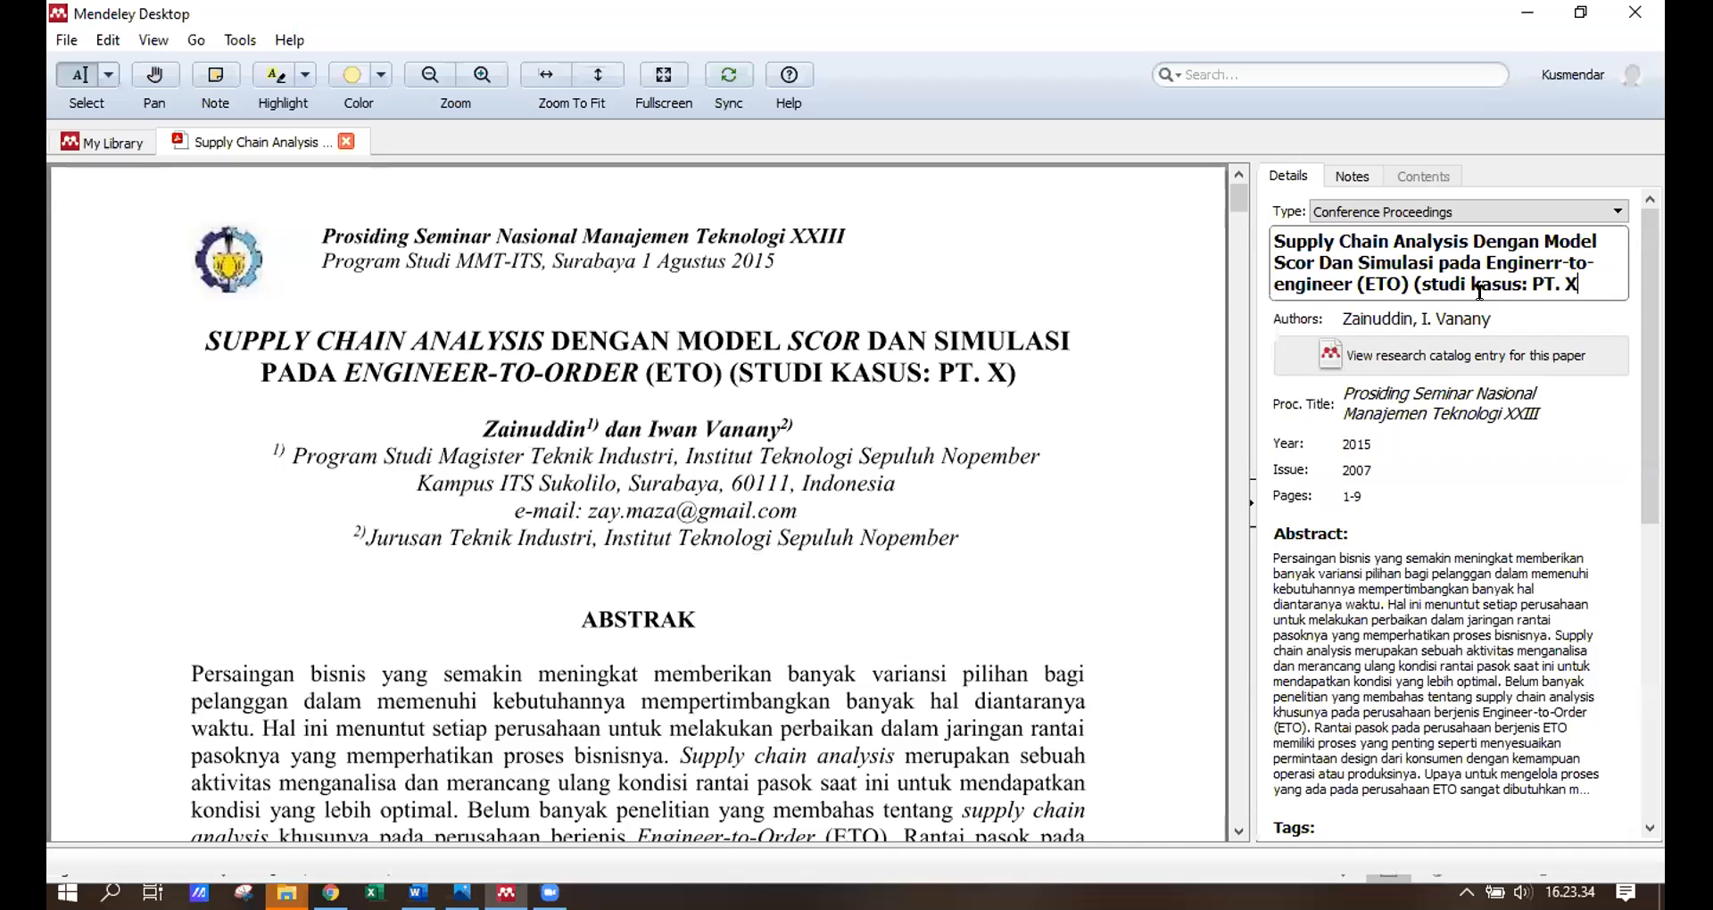
type(")")
left_click_drag(483, 429, 578, 443)
left_click(699, 426)
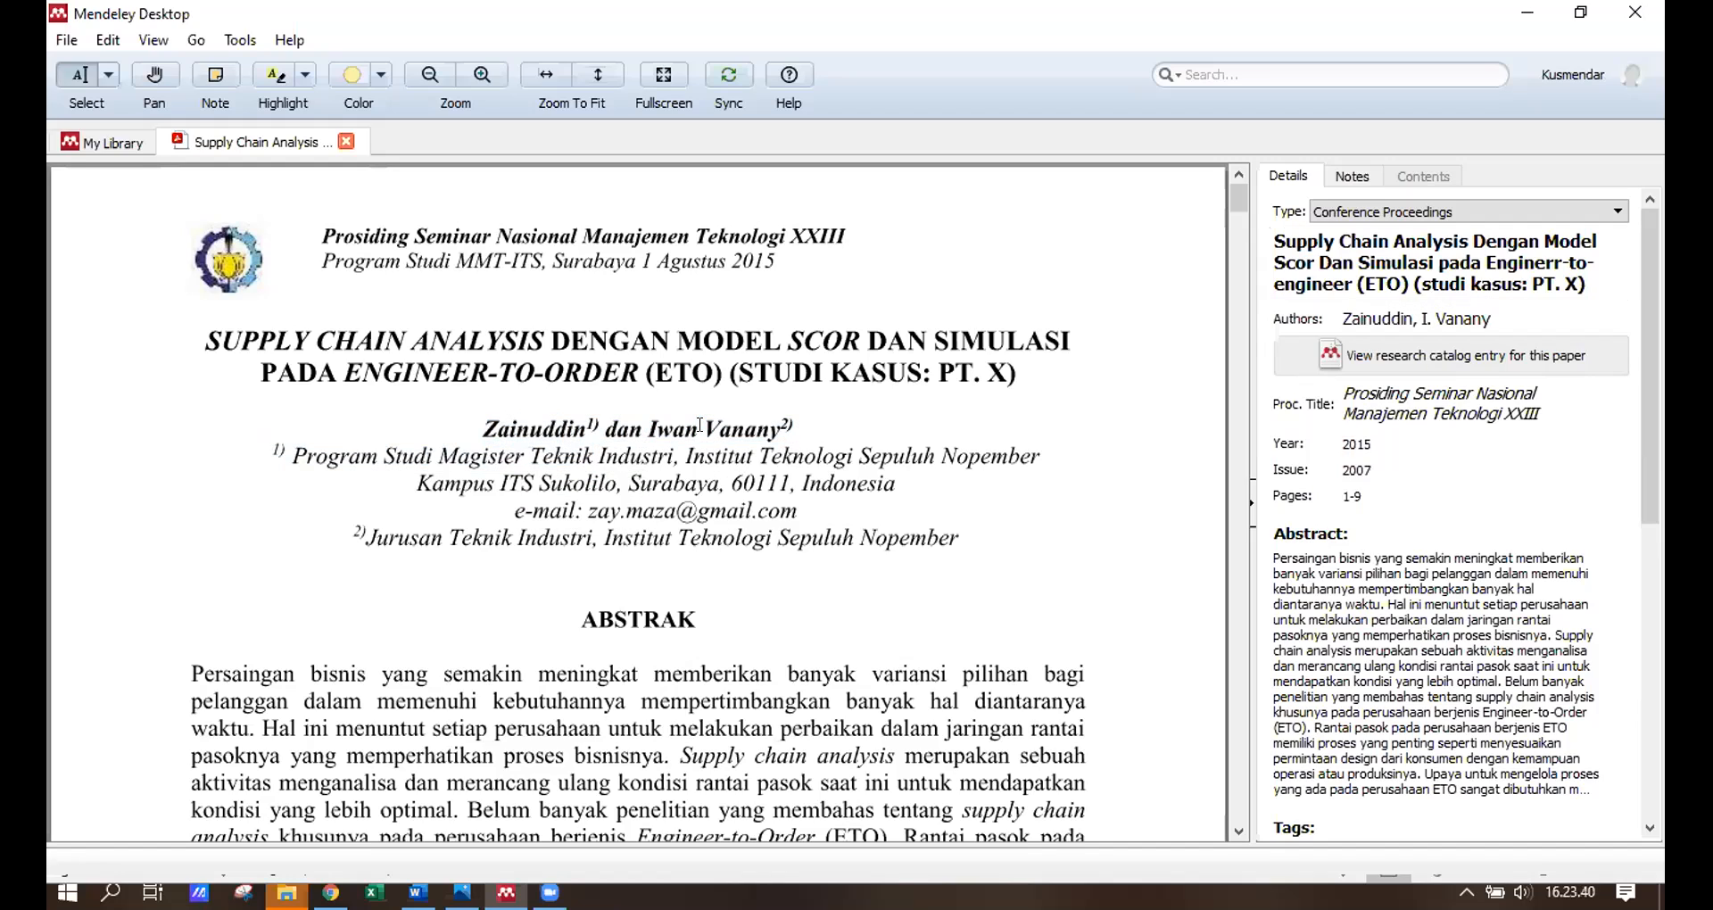
Check the paper's authors, proceedings title and year 2015 against the PDF header.
left_click(1402, 319)
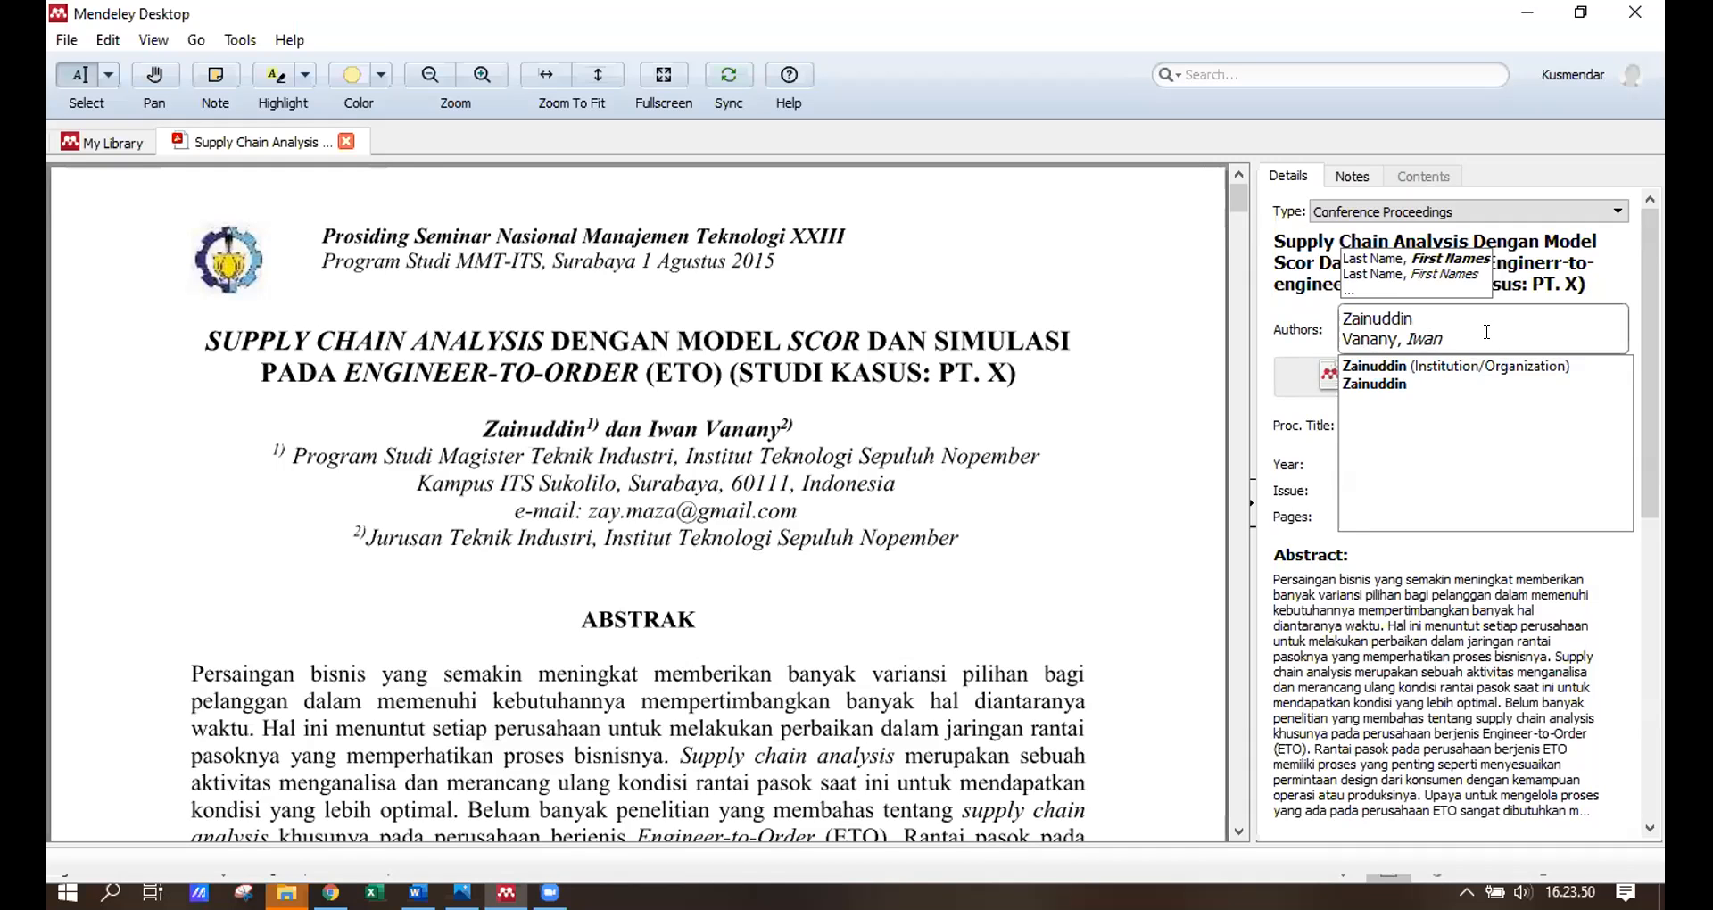
left_click(1486, 332)
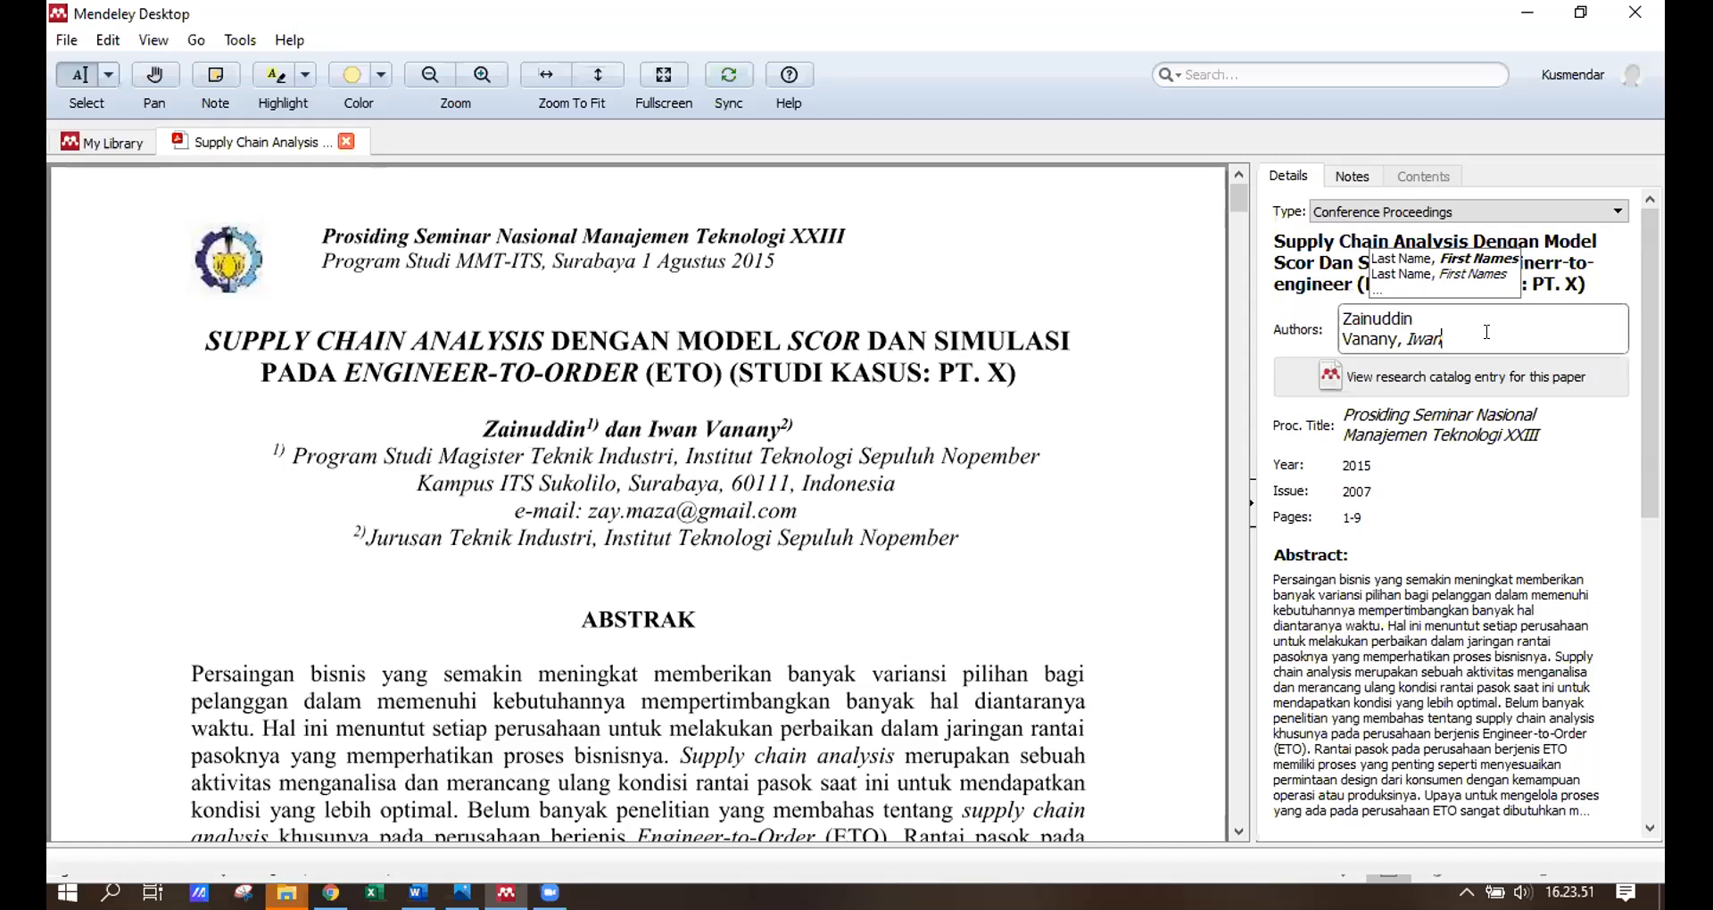
left_click(1616, 434)
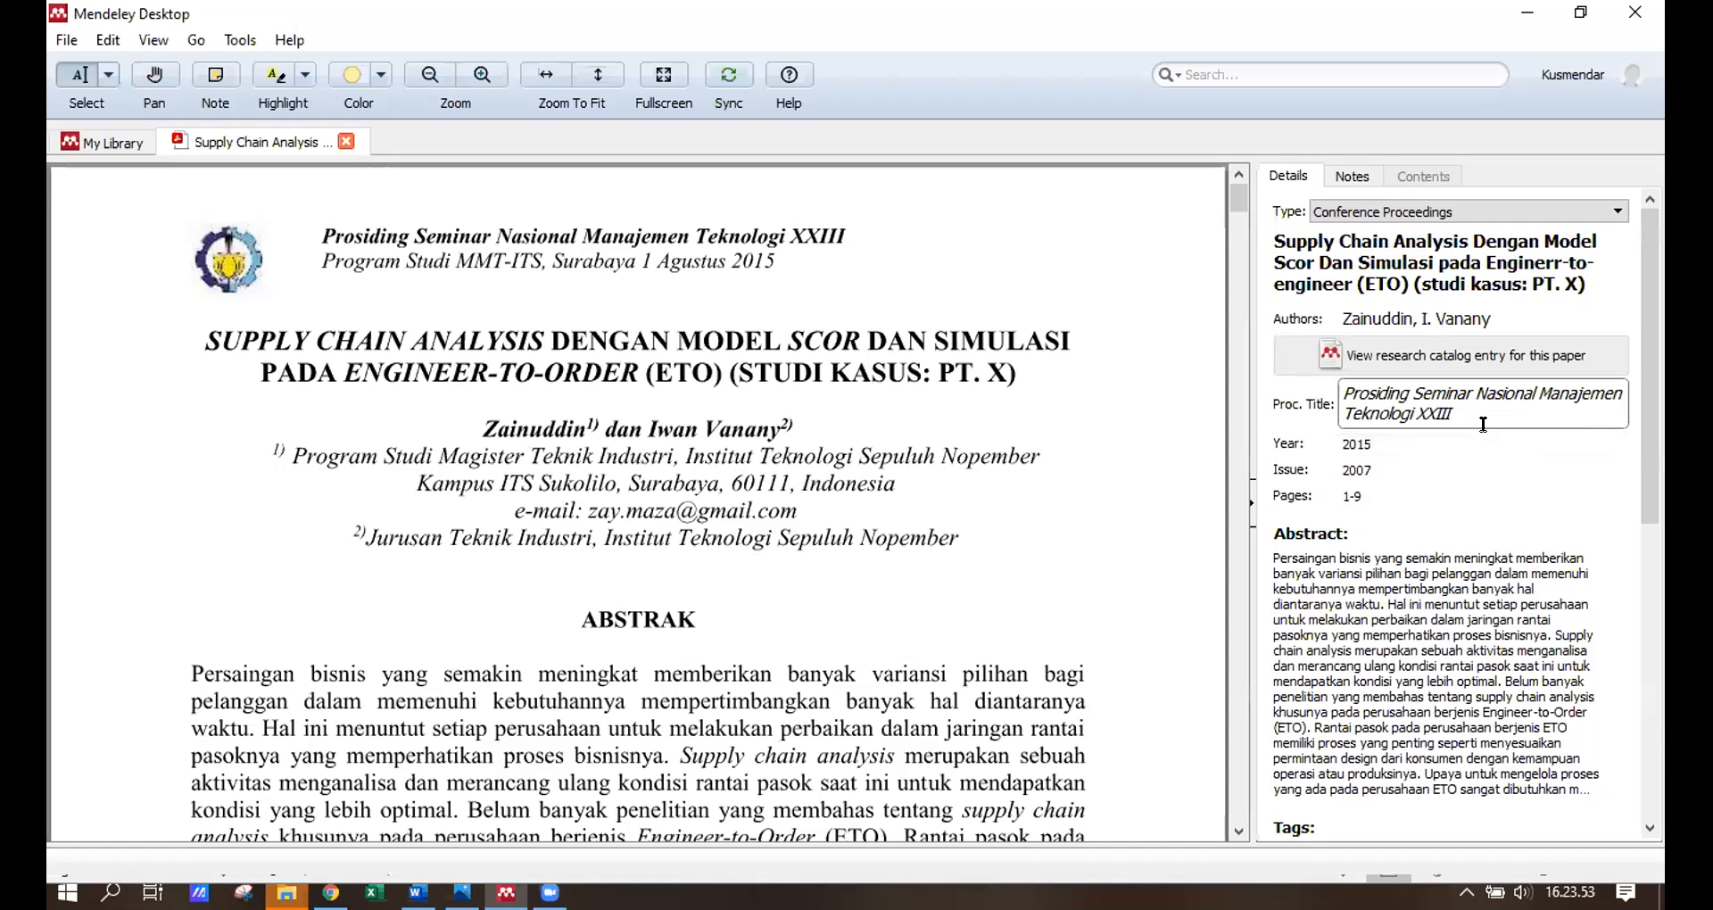
left_click(1277, 400)
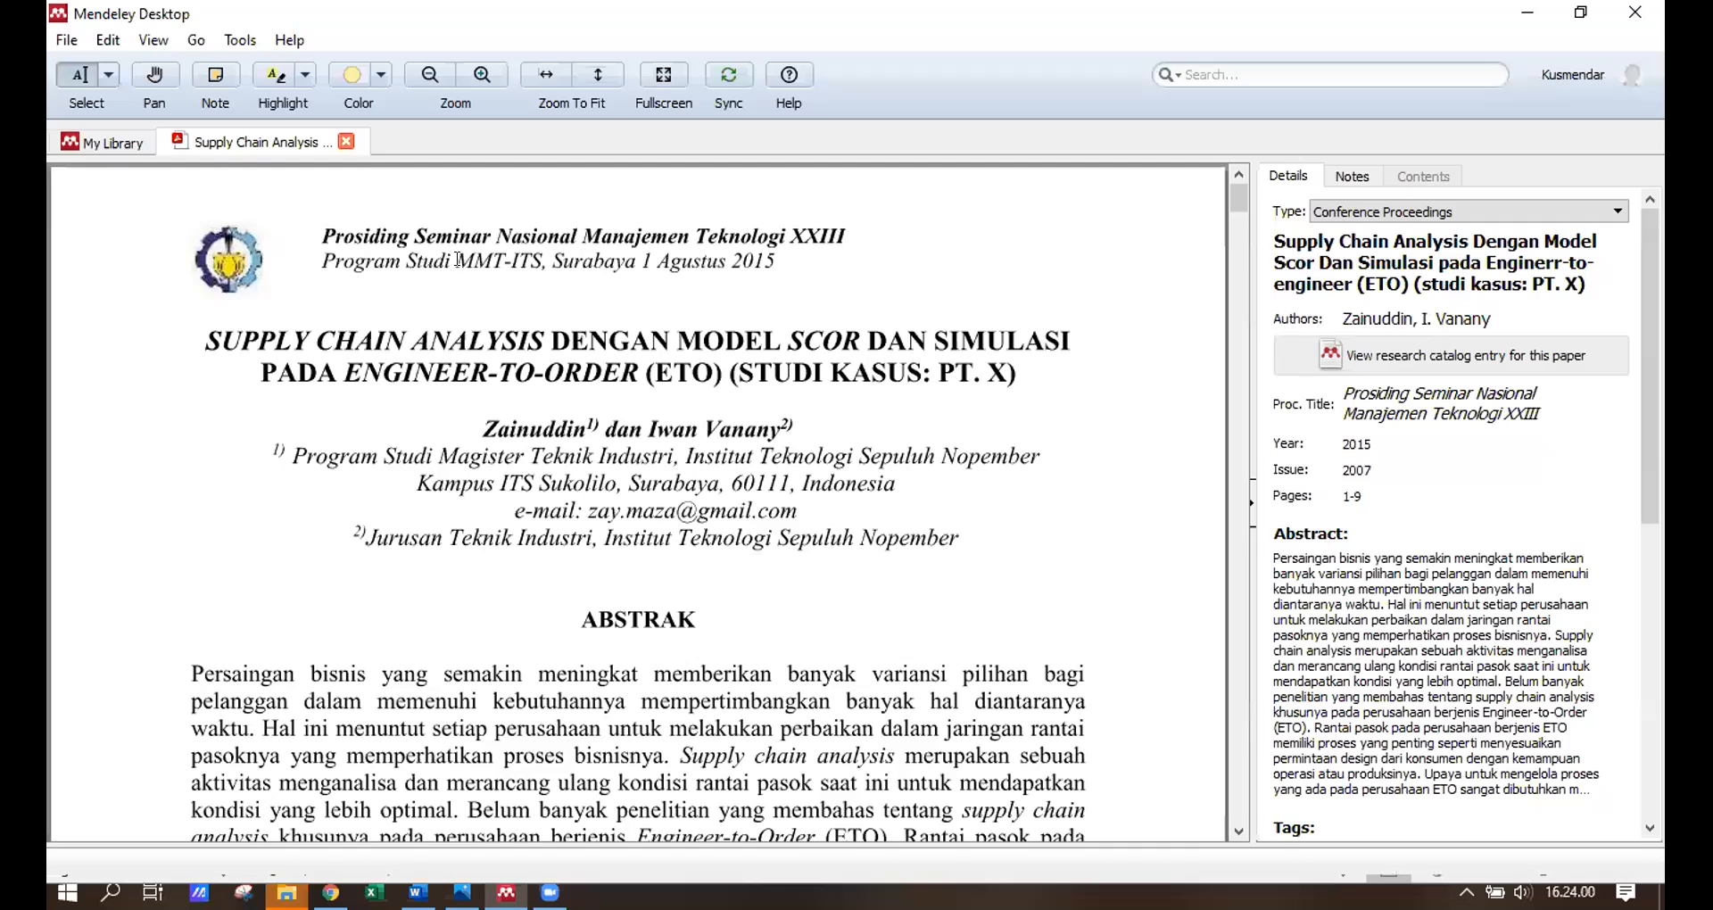
left_click_drag(522, 237, 583, 239)
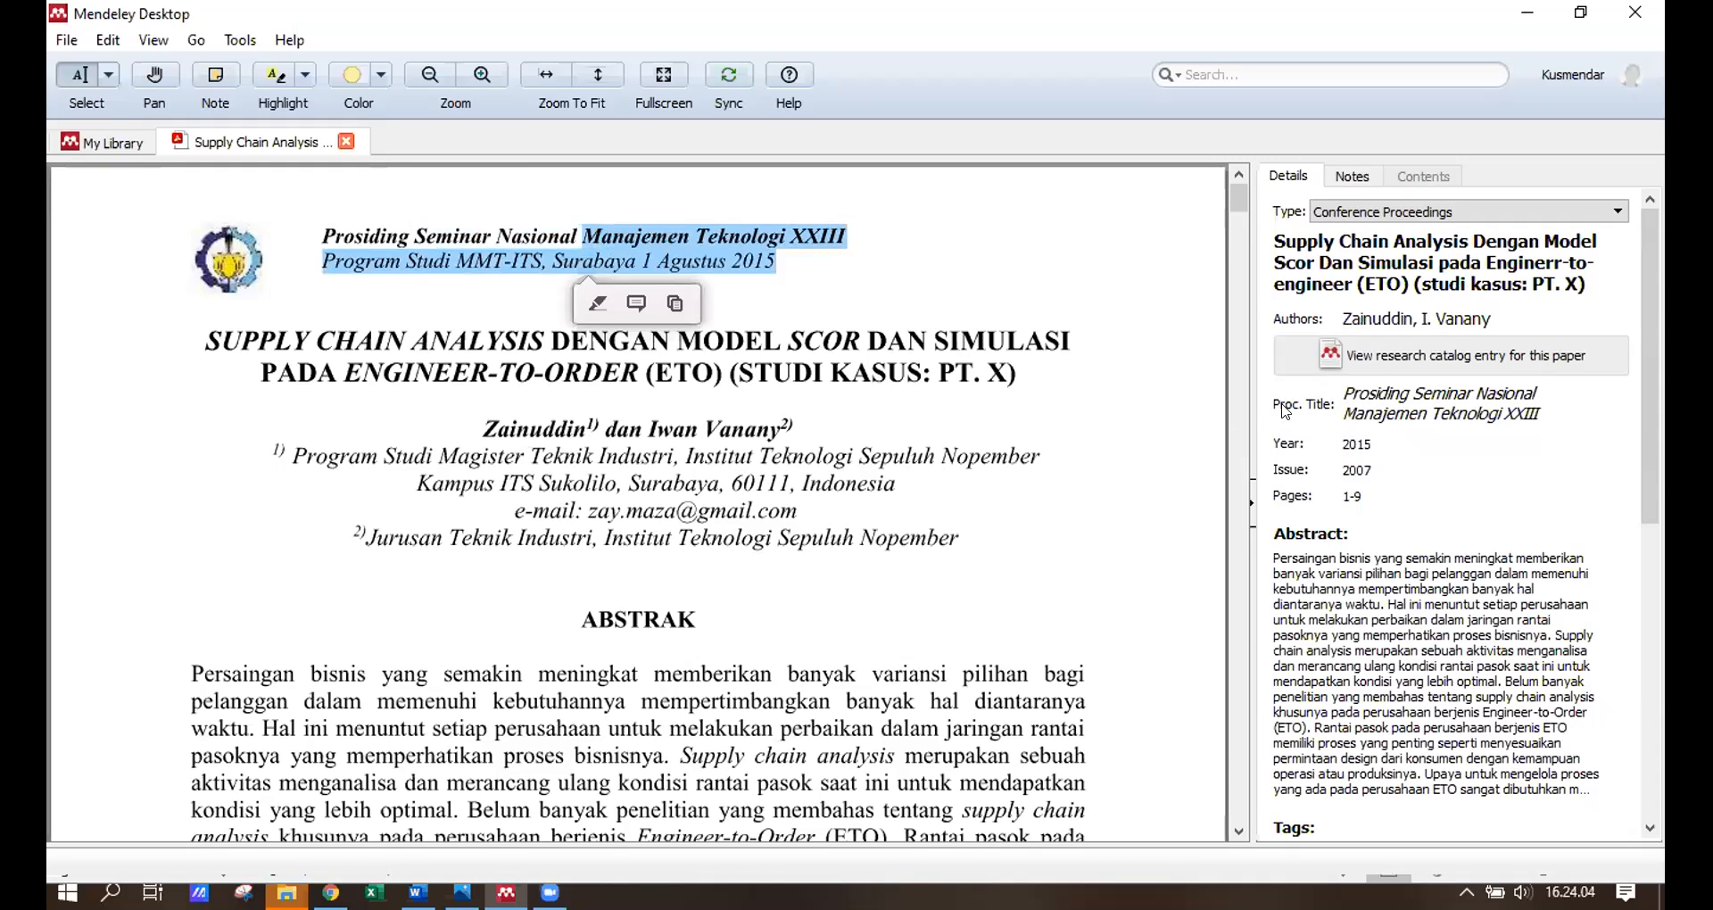
left_click(1447, 403)
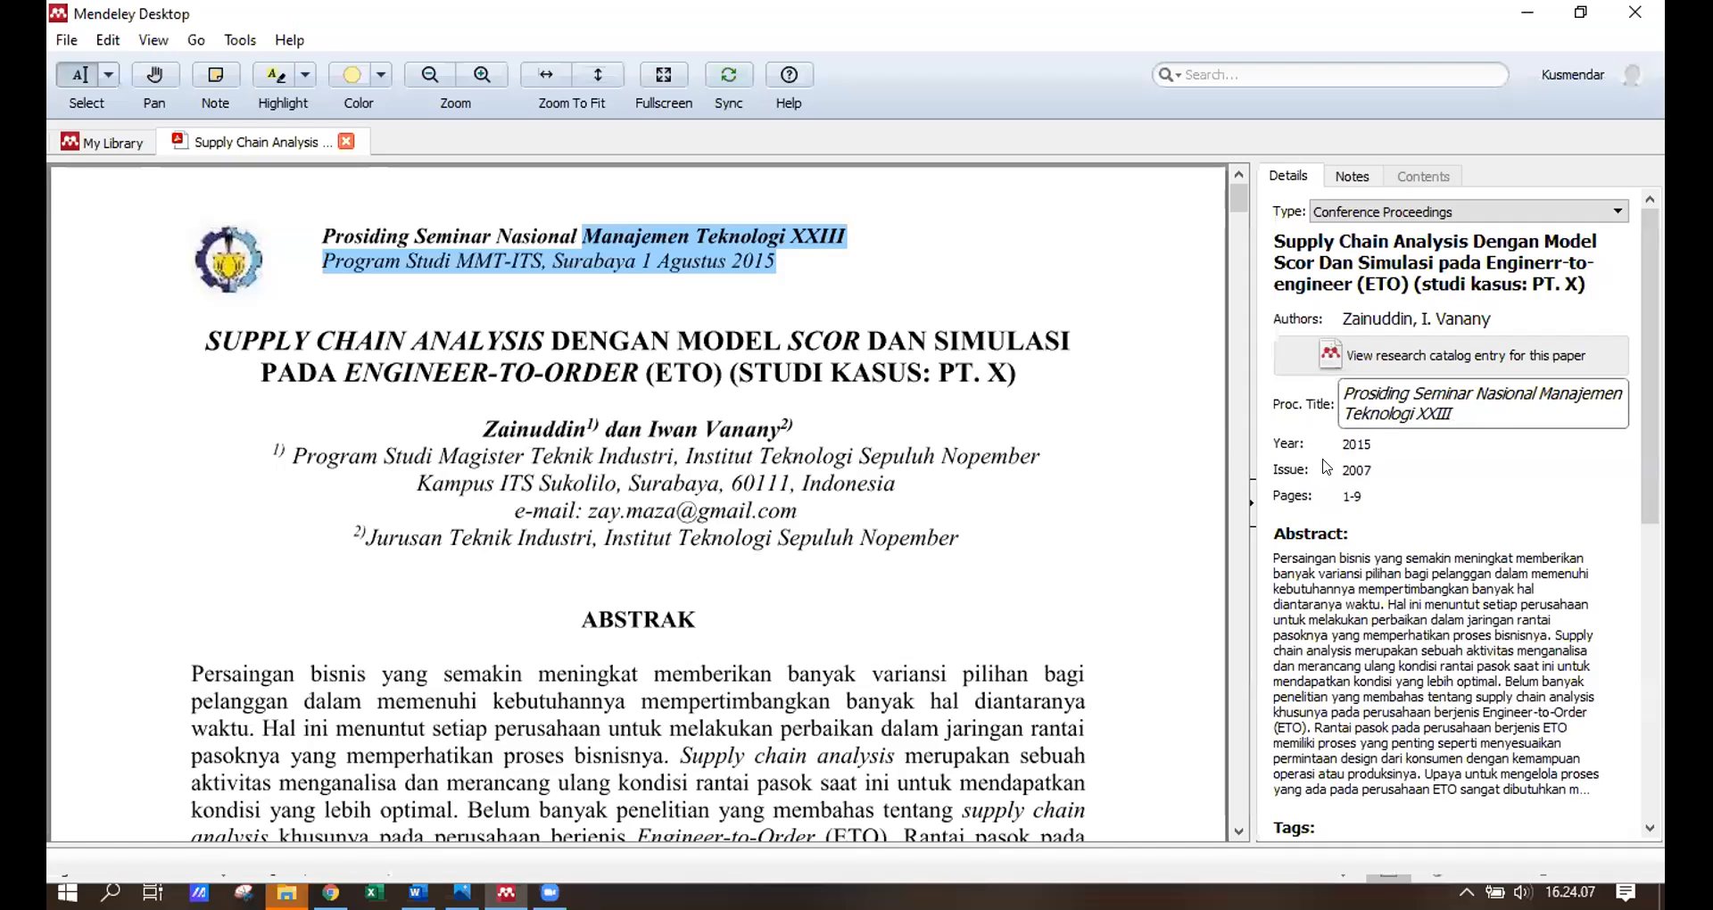
left_click(1360, 446)
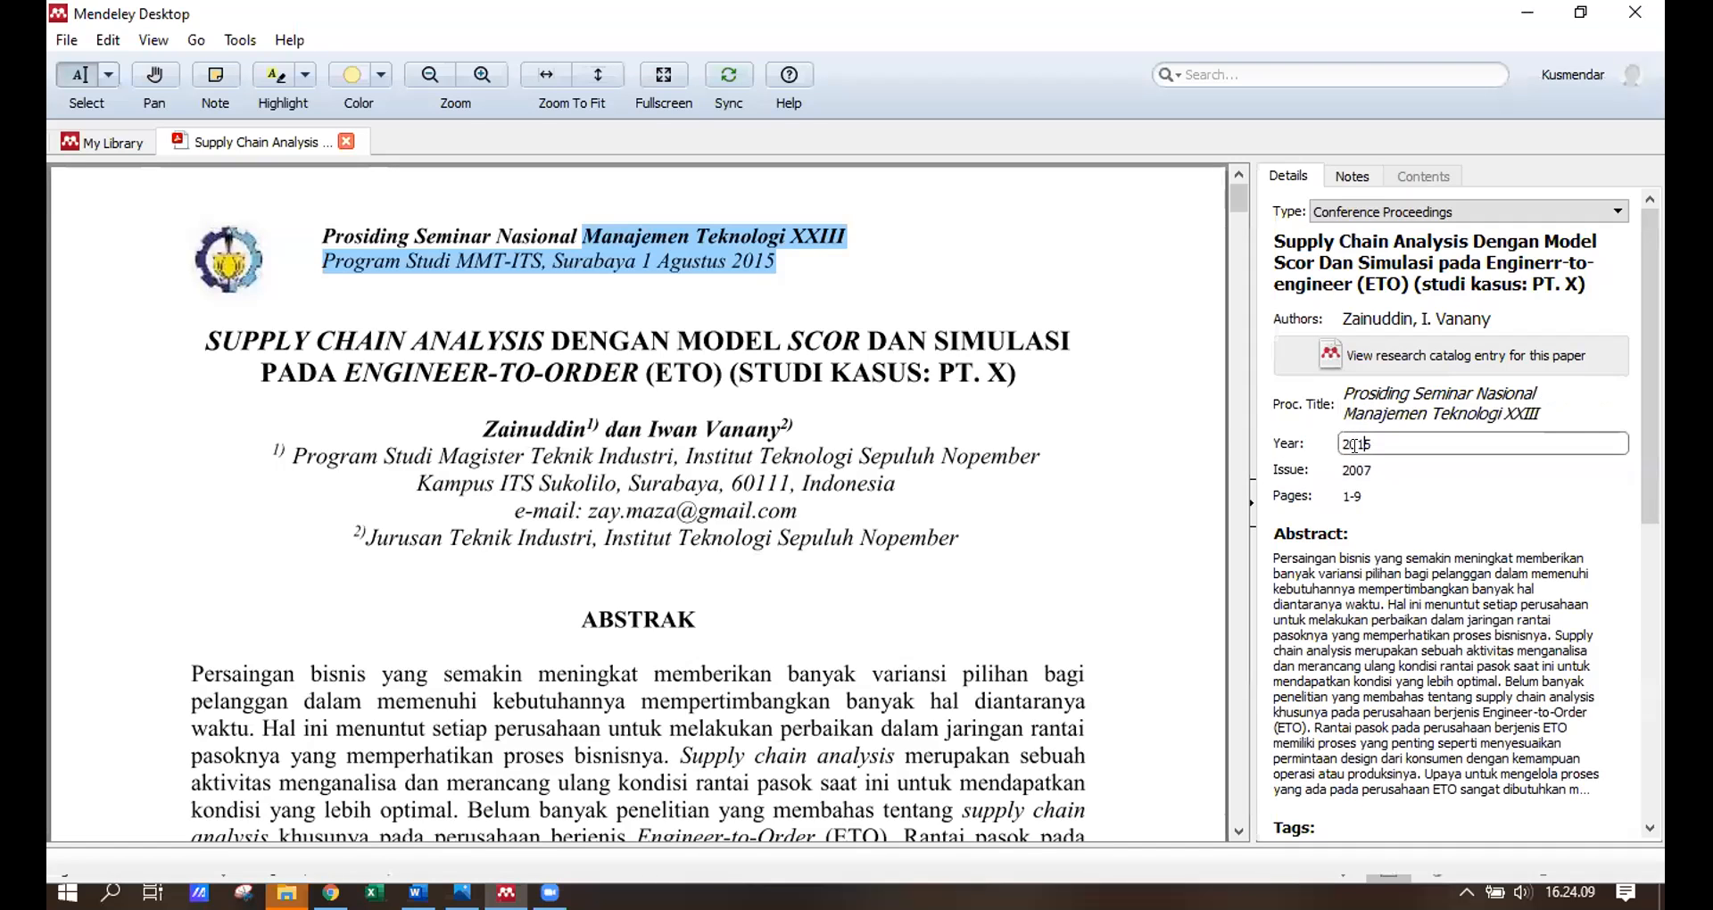
left_click(757, 271)
left_click(1363, 444)
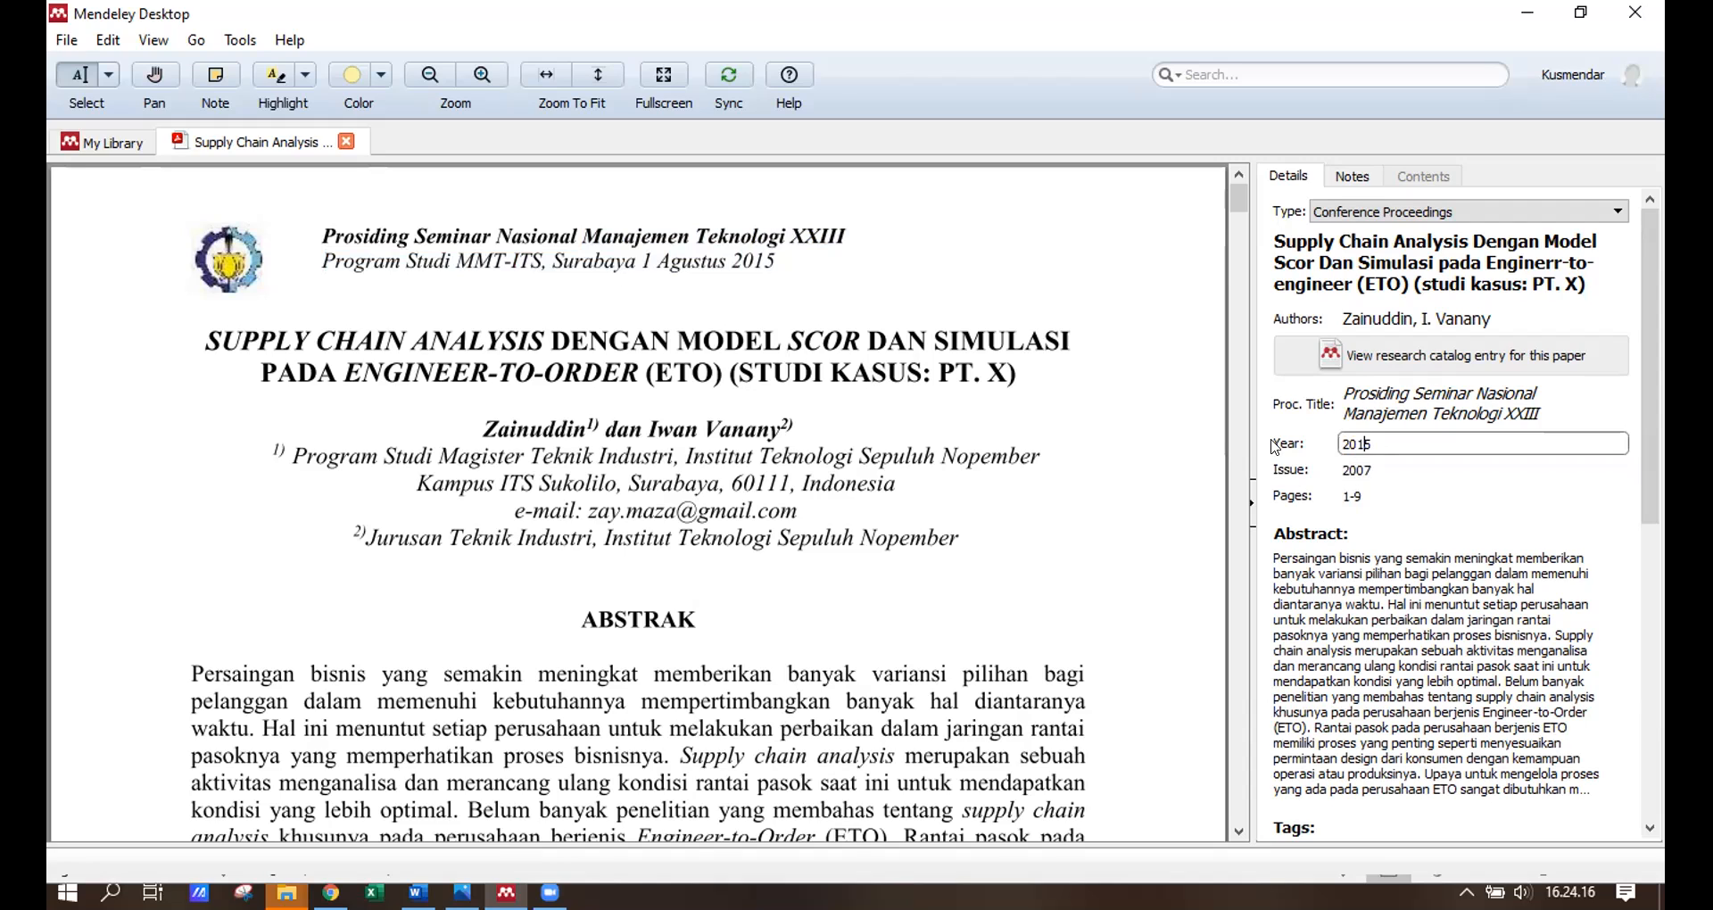
Delete the Issue value 2007 so the field is left empty.
left_click(1372, 466)
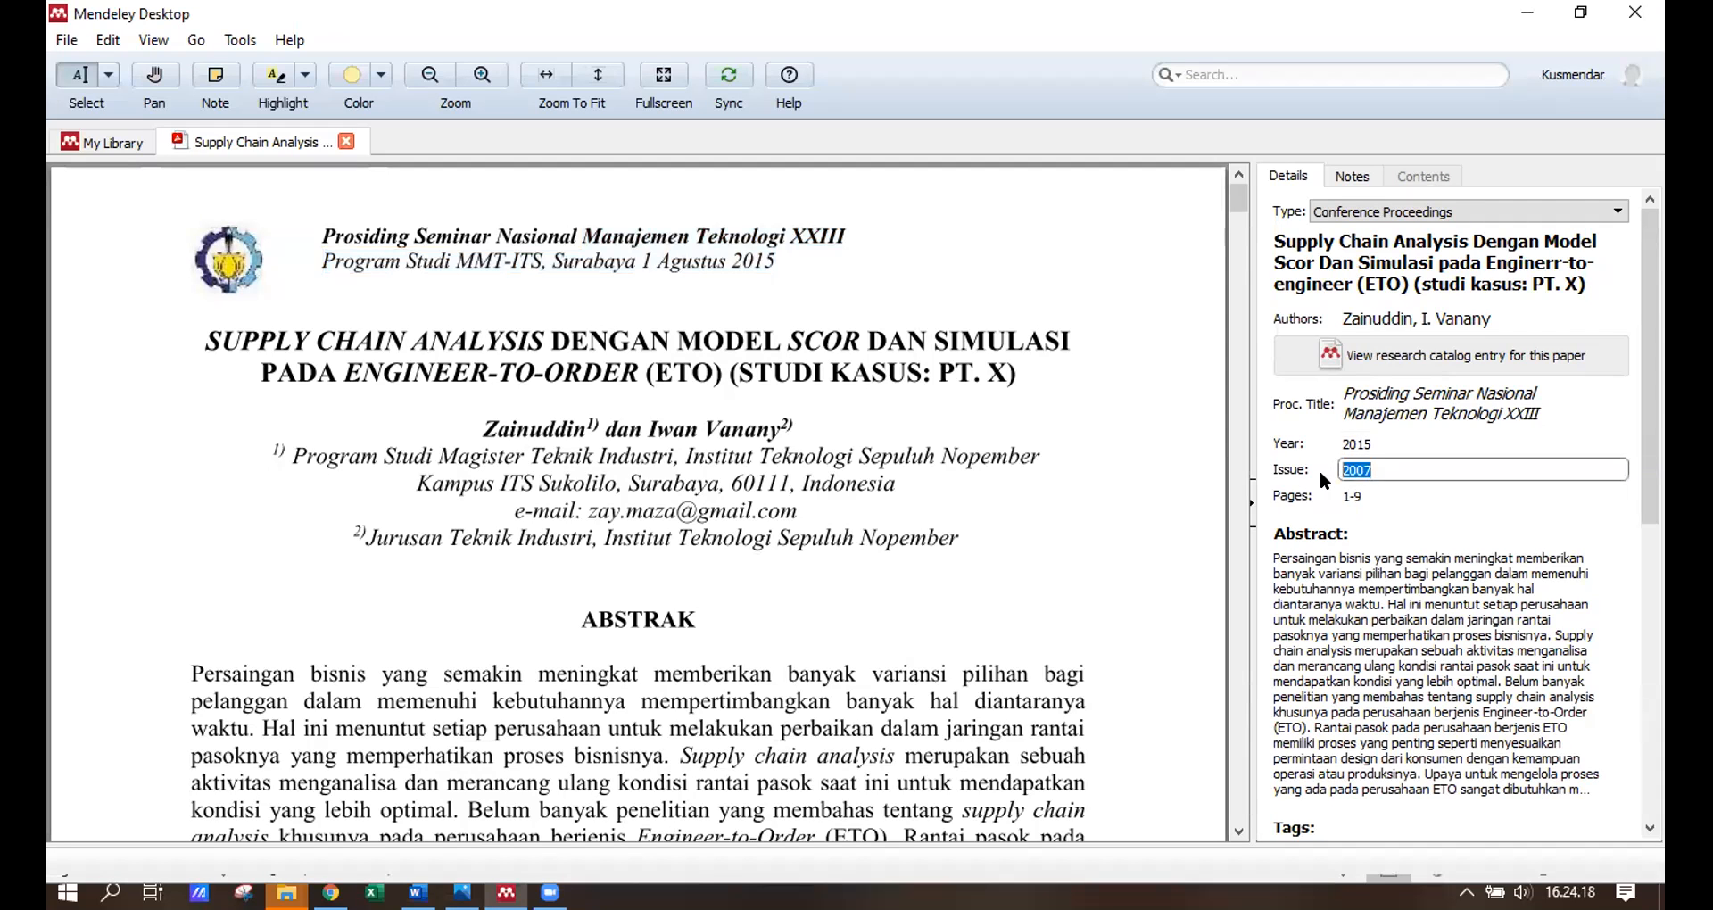
left_click(947, 474)
scroll(948, 475, "down", 3)
scroll(948, 475, "down", 2)
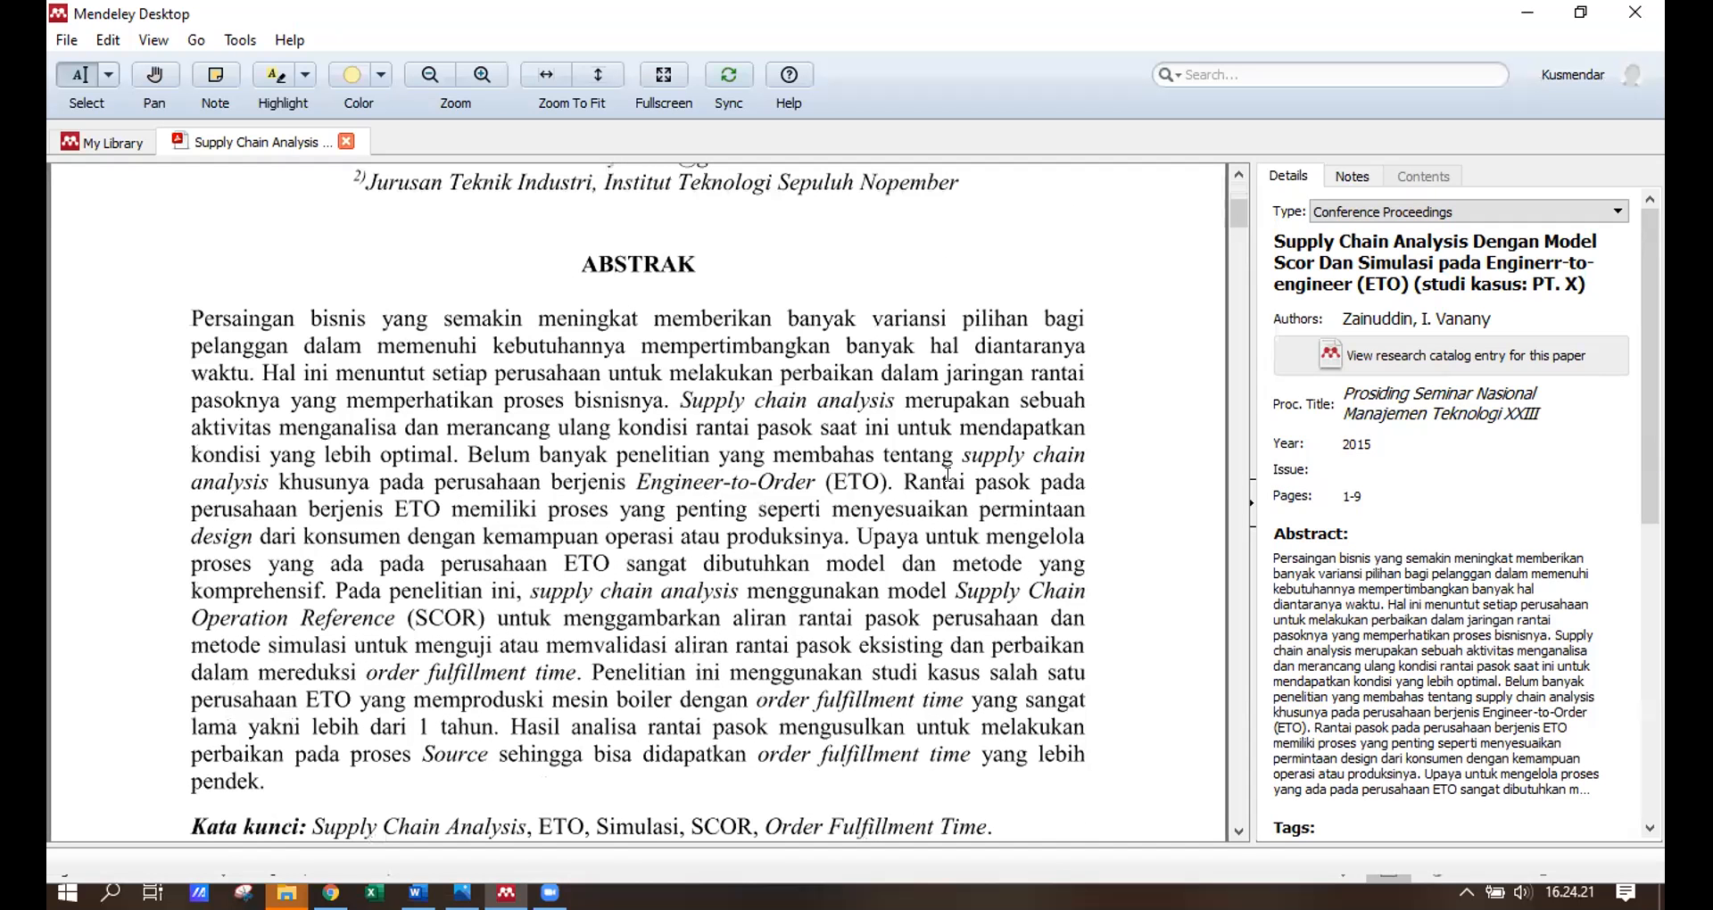
scroll(858, 338, "up", 5)
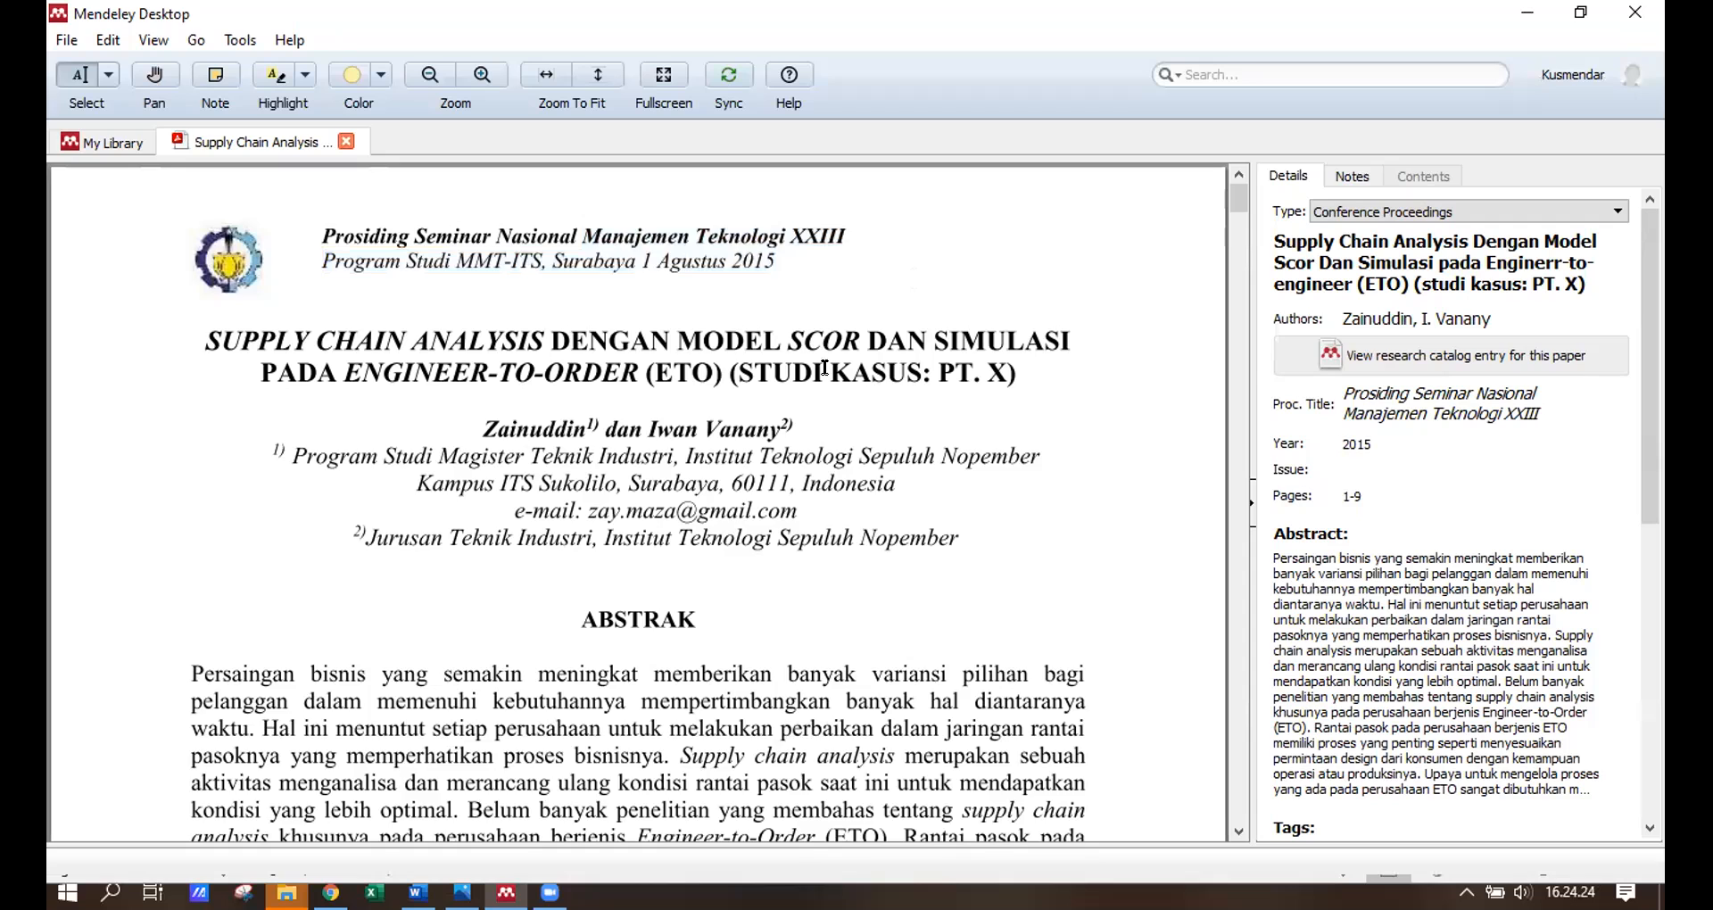
scroll(883, 598, "down", 7)
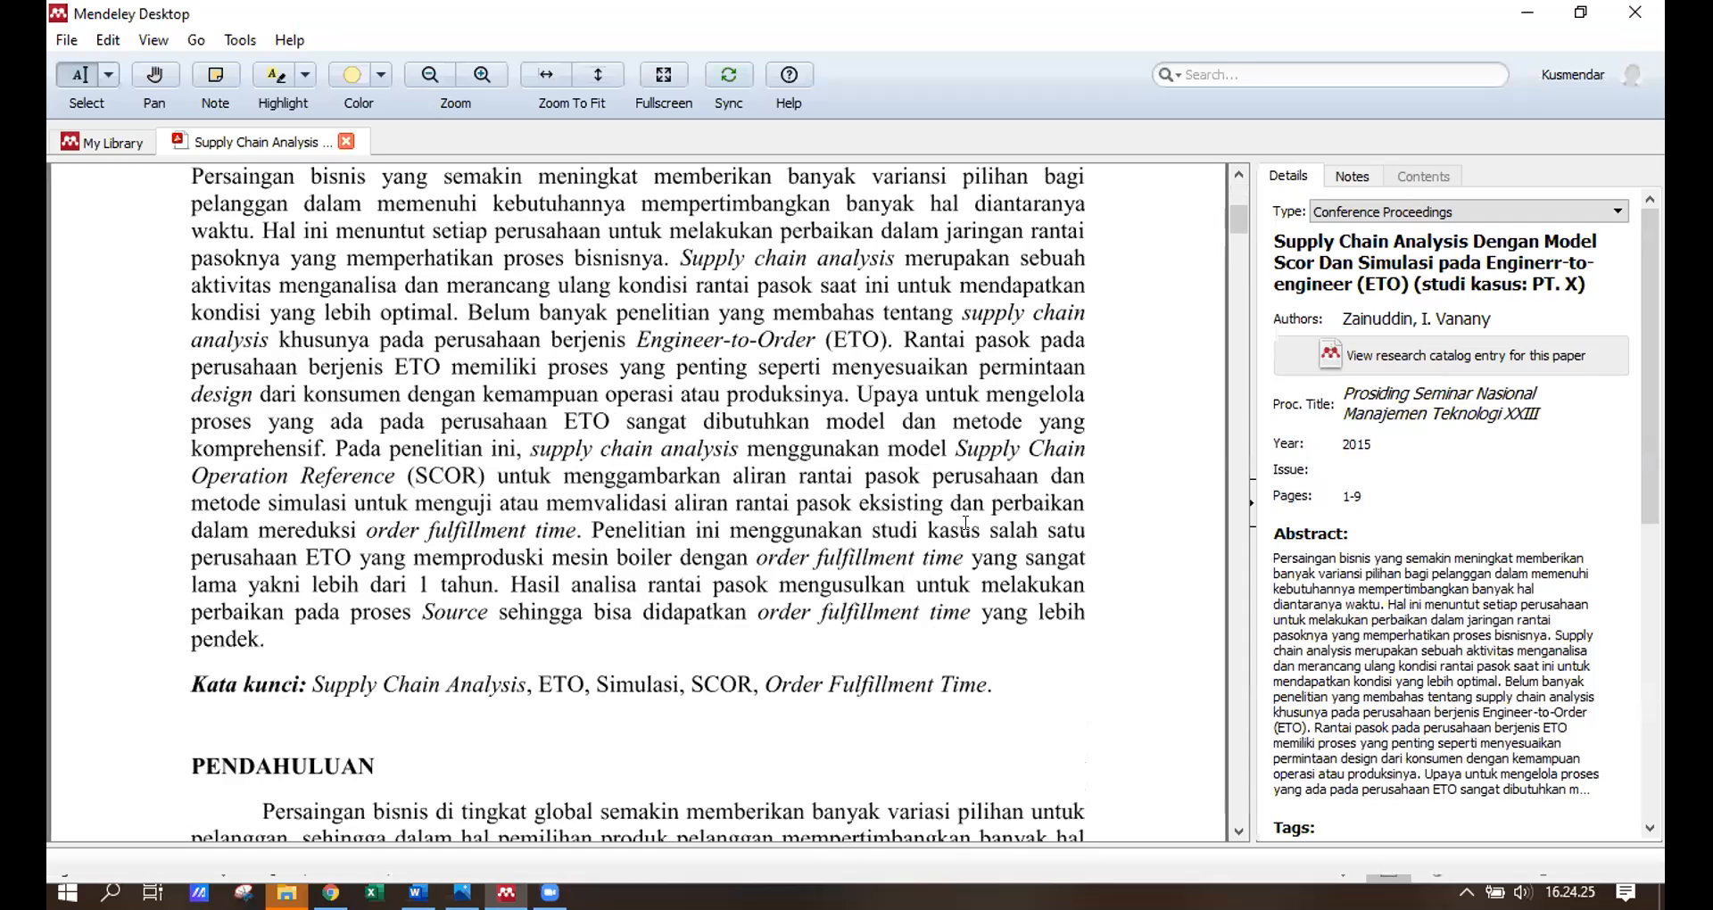
scroll(616, 607, "down", 9)
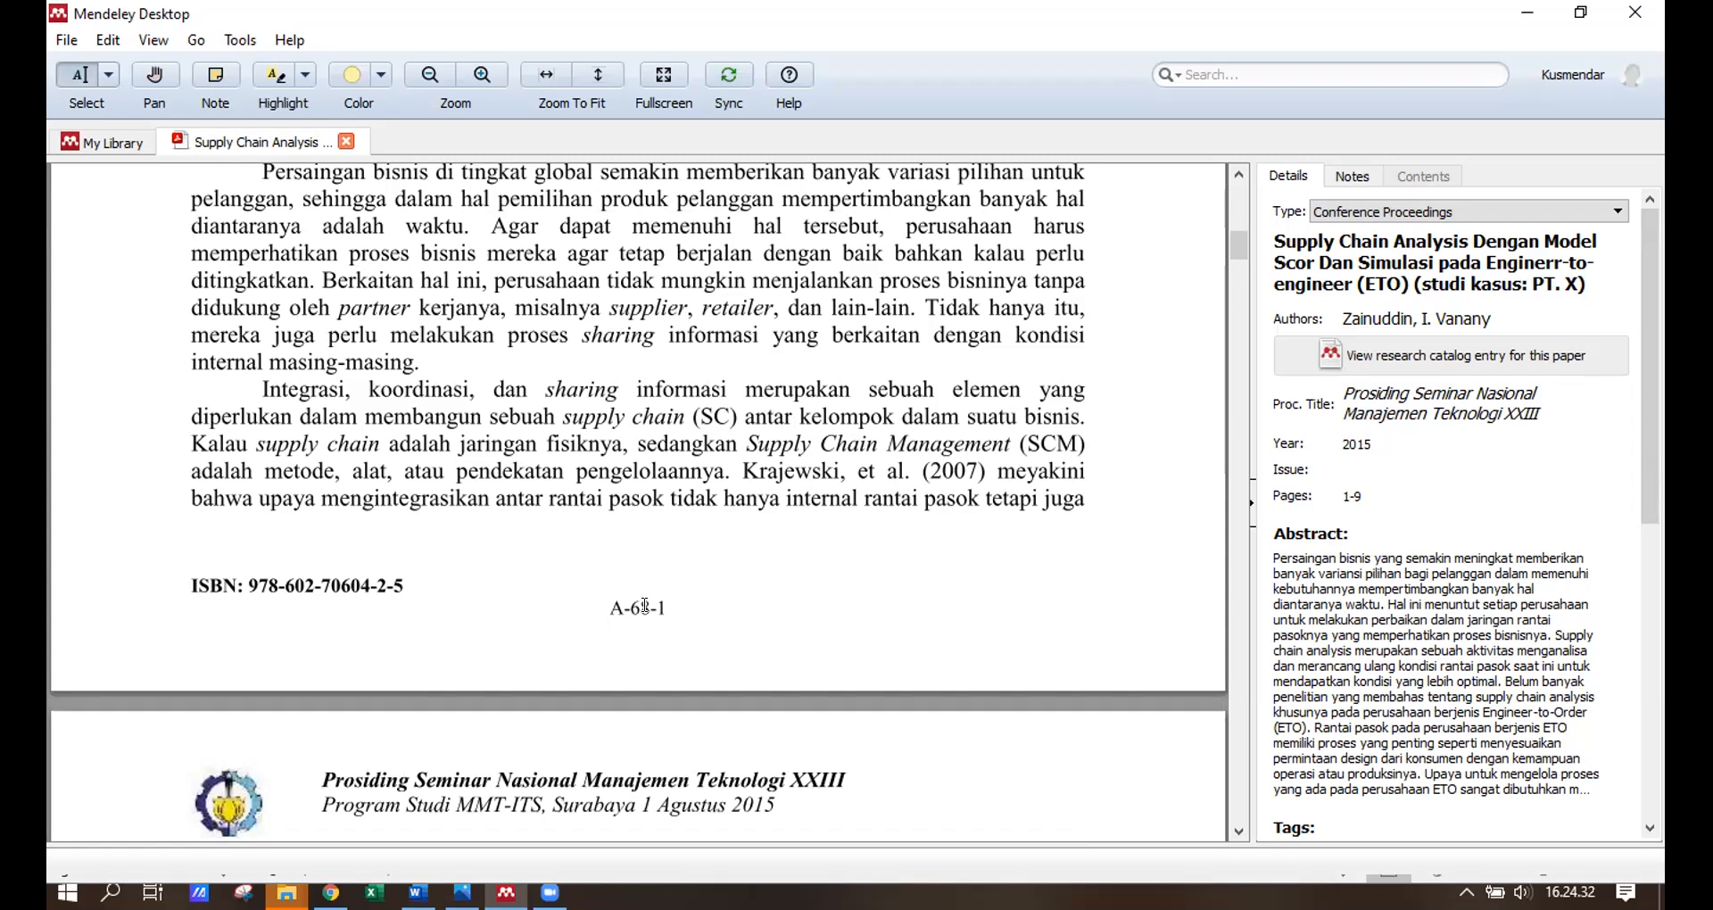
Change the paper's Pages value from 1-9 to 'A-68-1 - A-68-9'.
left_click(1353, 495)
key("BackSpace")
key("BackSpace")
key("BackSpace")
type("A")
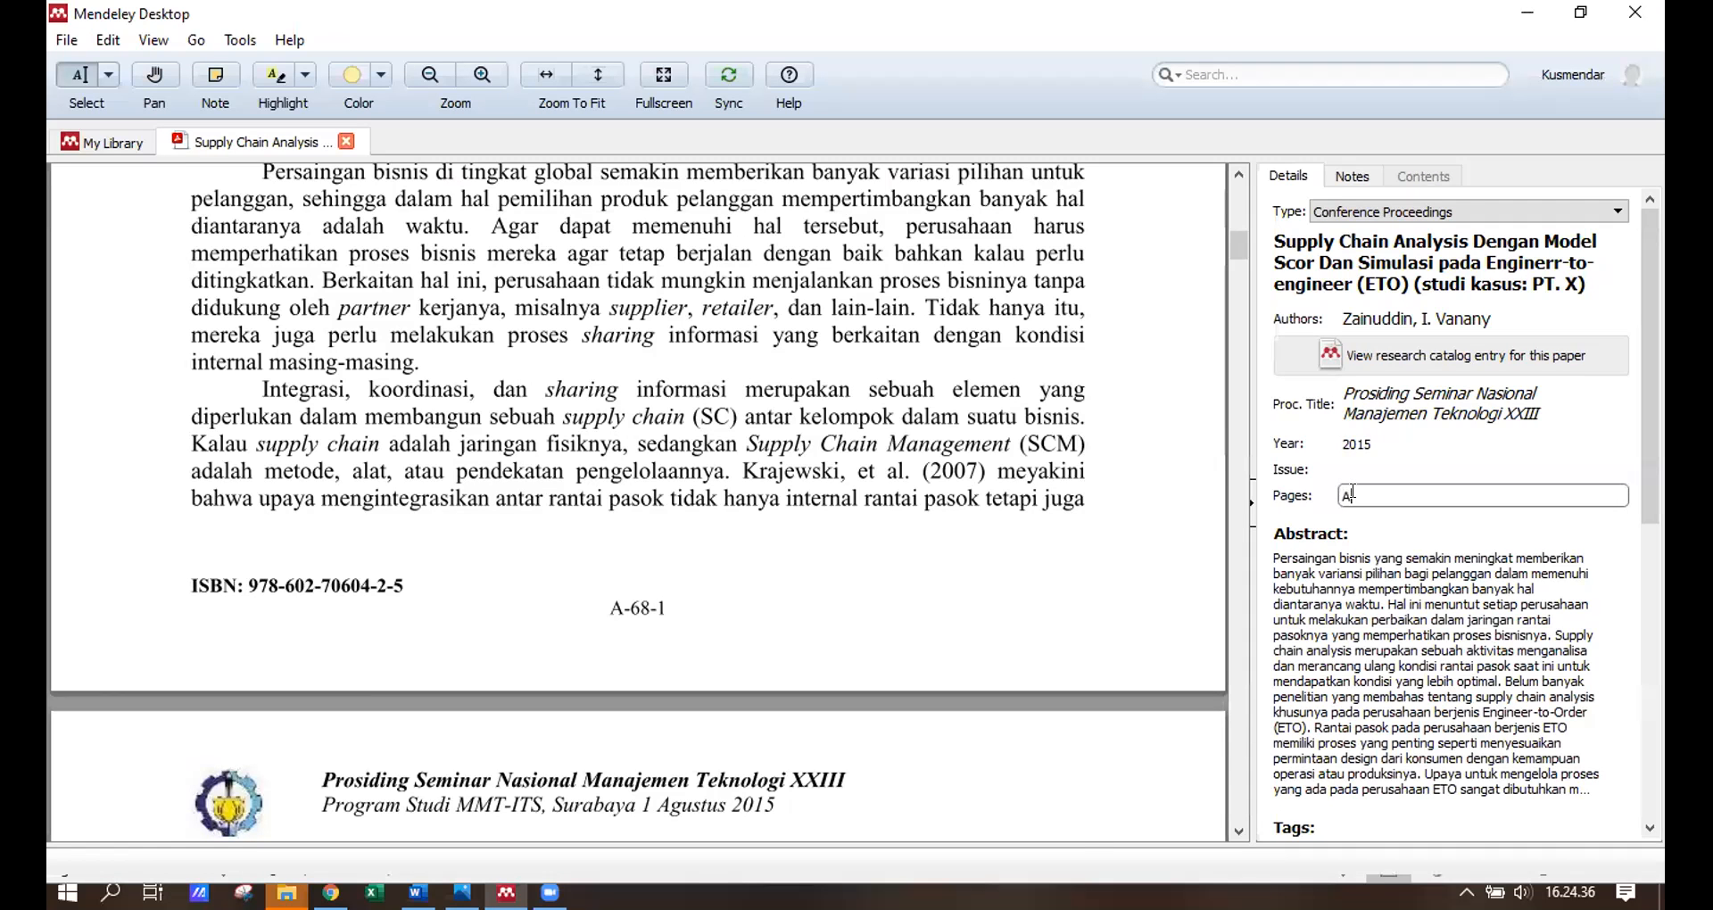
type("-68-1")
left_click_drag(1239, 248, 1270, 823)
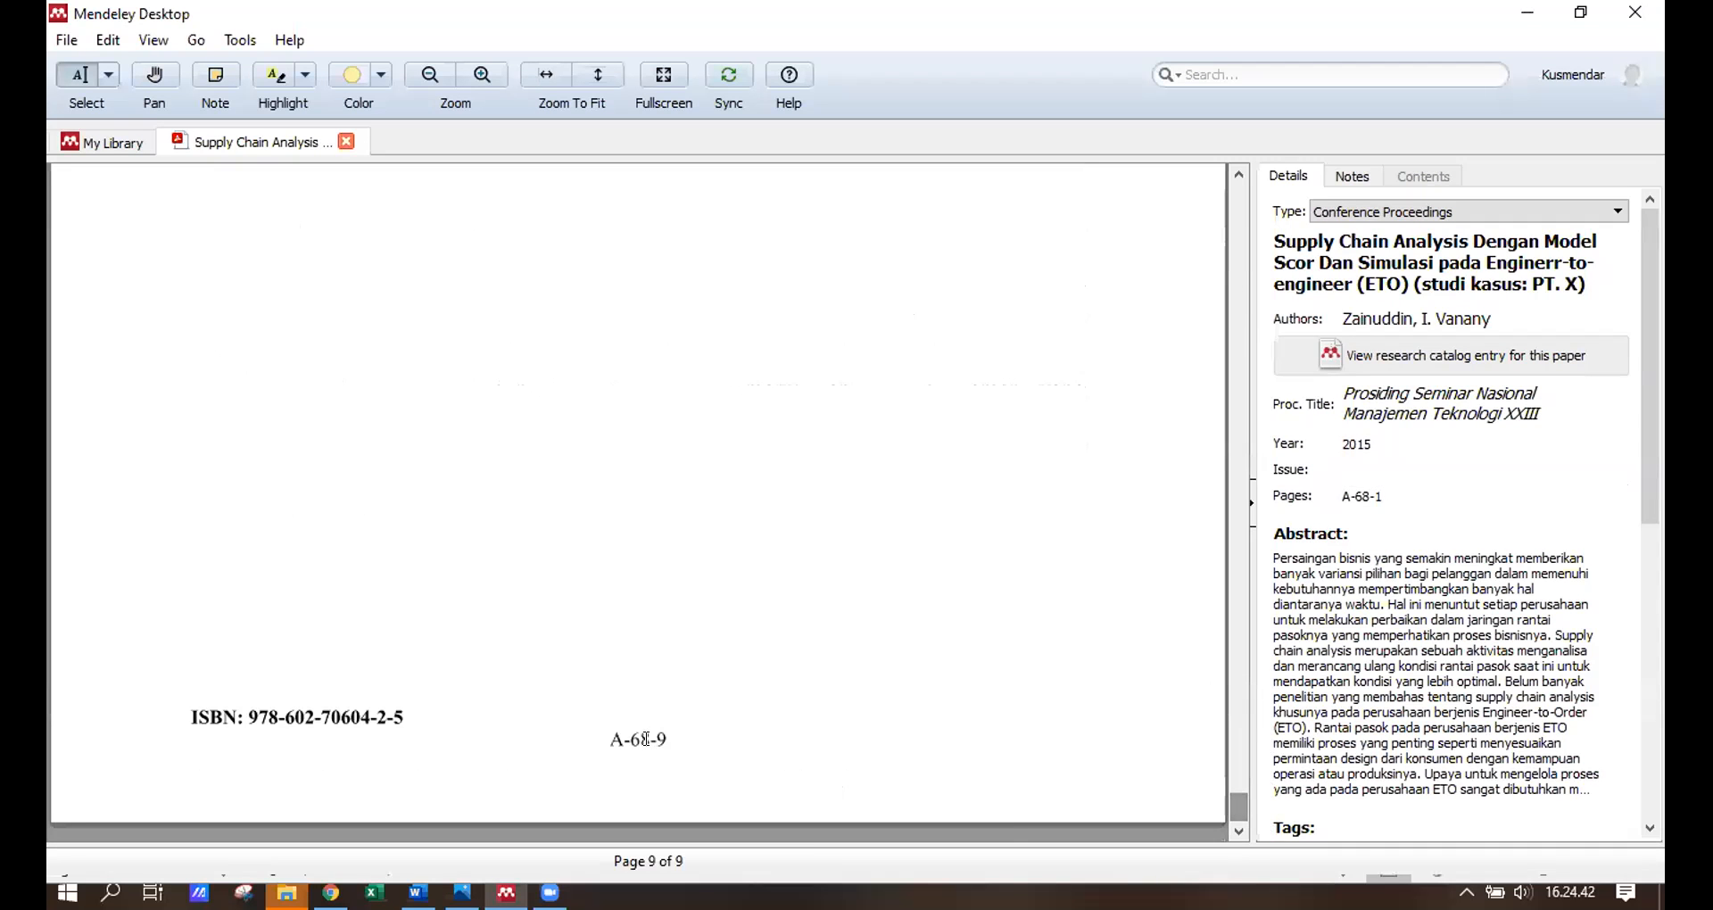
left_click(1387, 470)
left_click(1387, 492)
type("-")
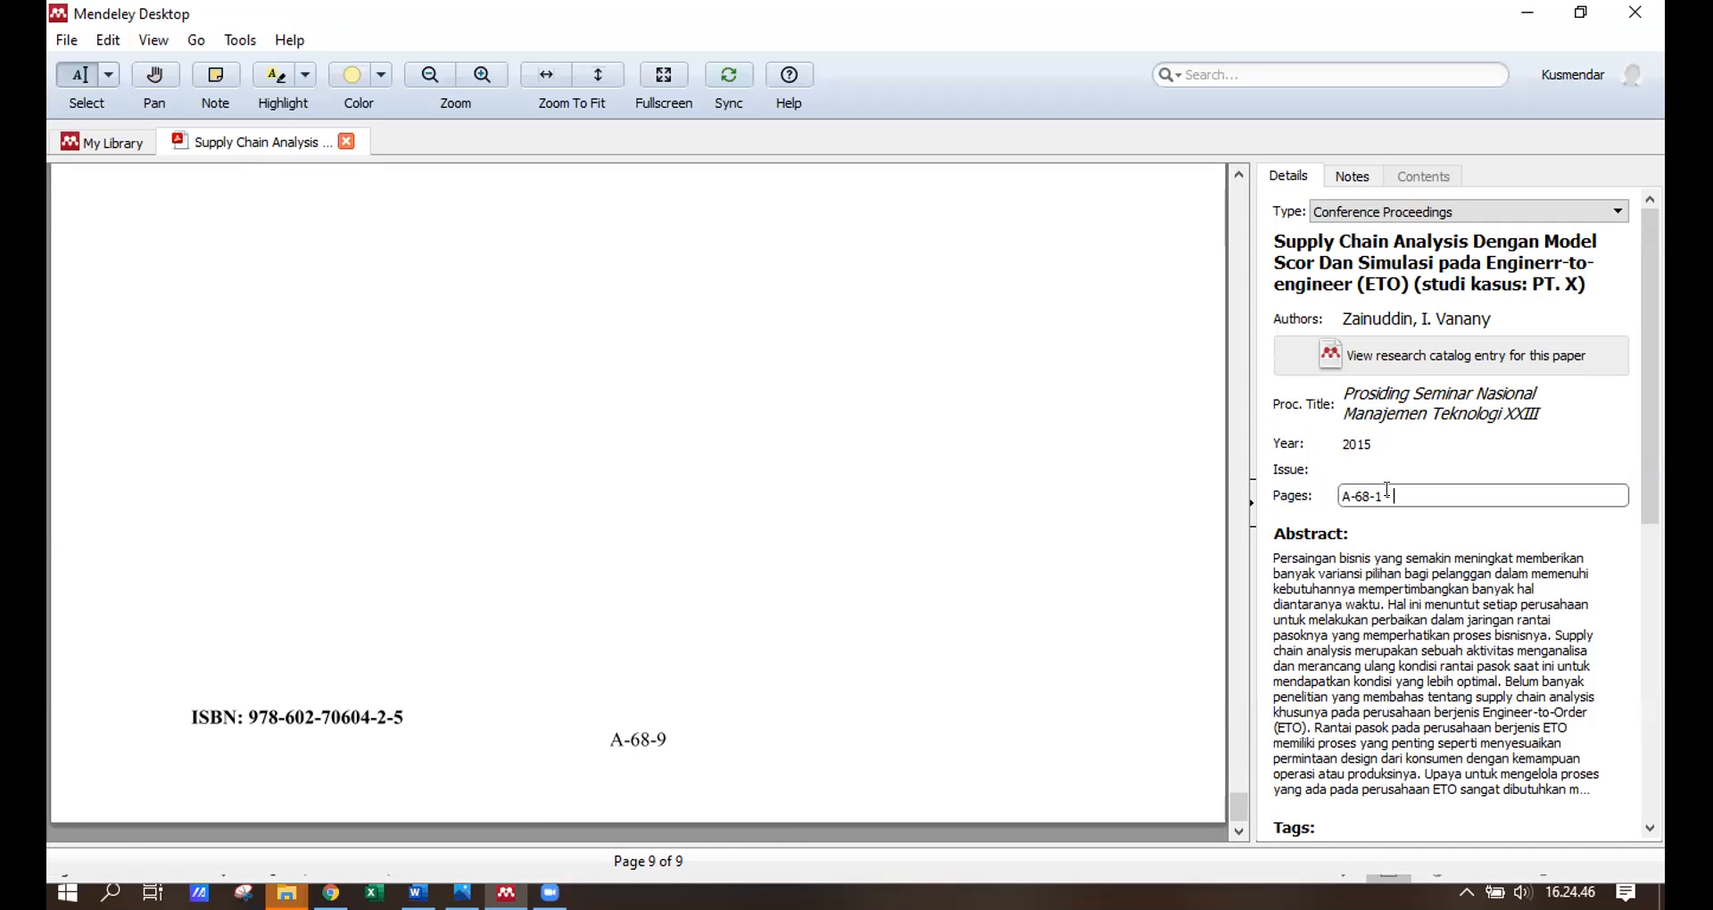
type(" A-68-9")
left_click_drag(1252, 791, 1257, 195)
Set the paper's City to Surabaya.
scroll(1459, 526, "down", 2)
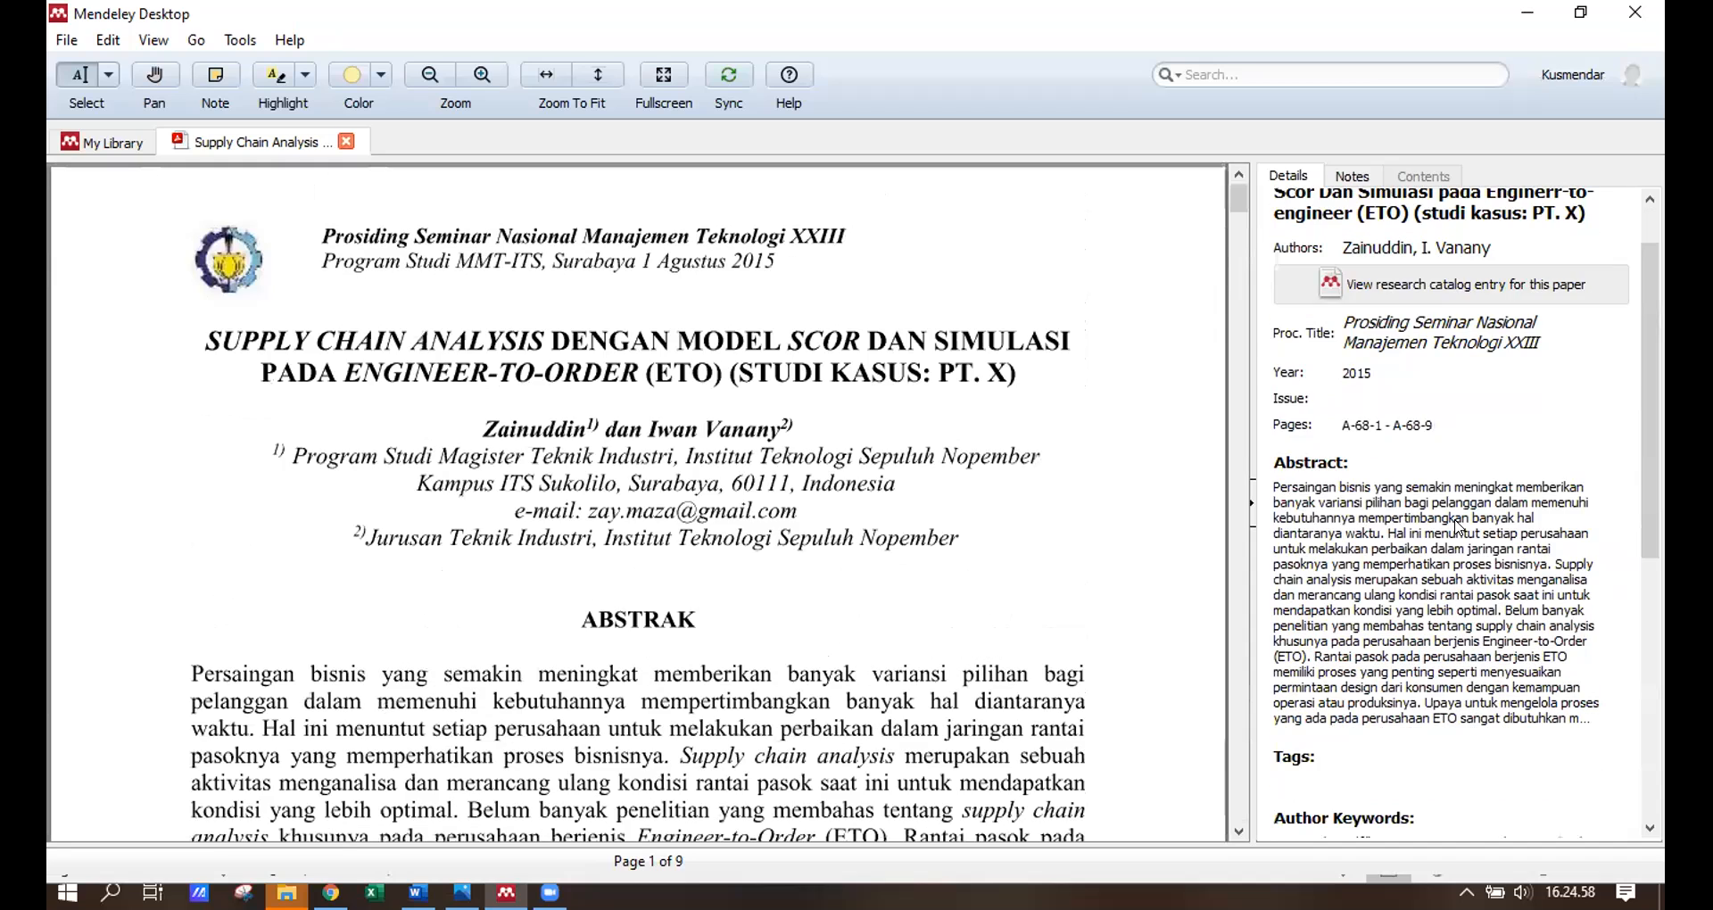
scroll(1459, 527, "down", 4)
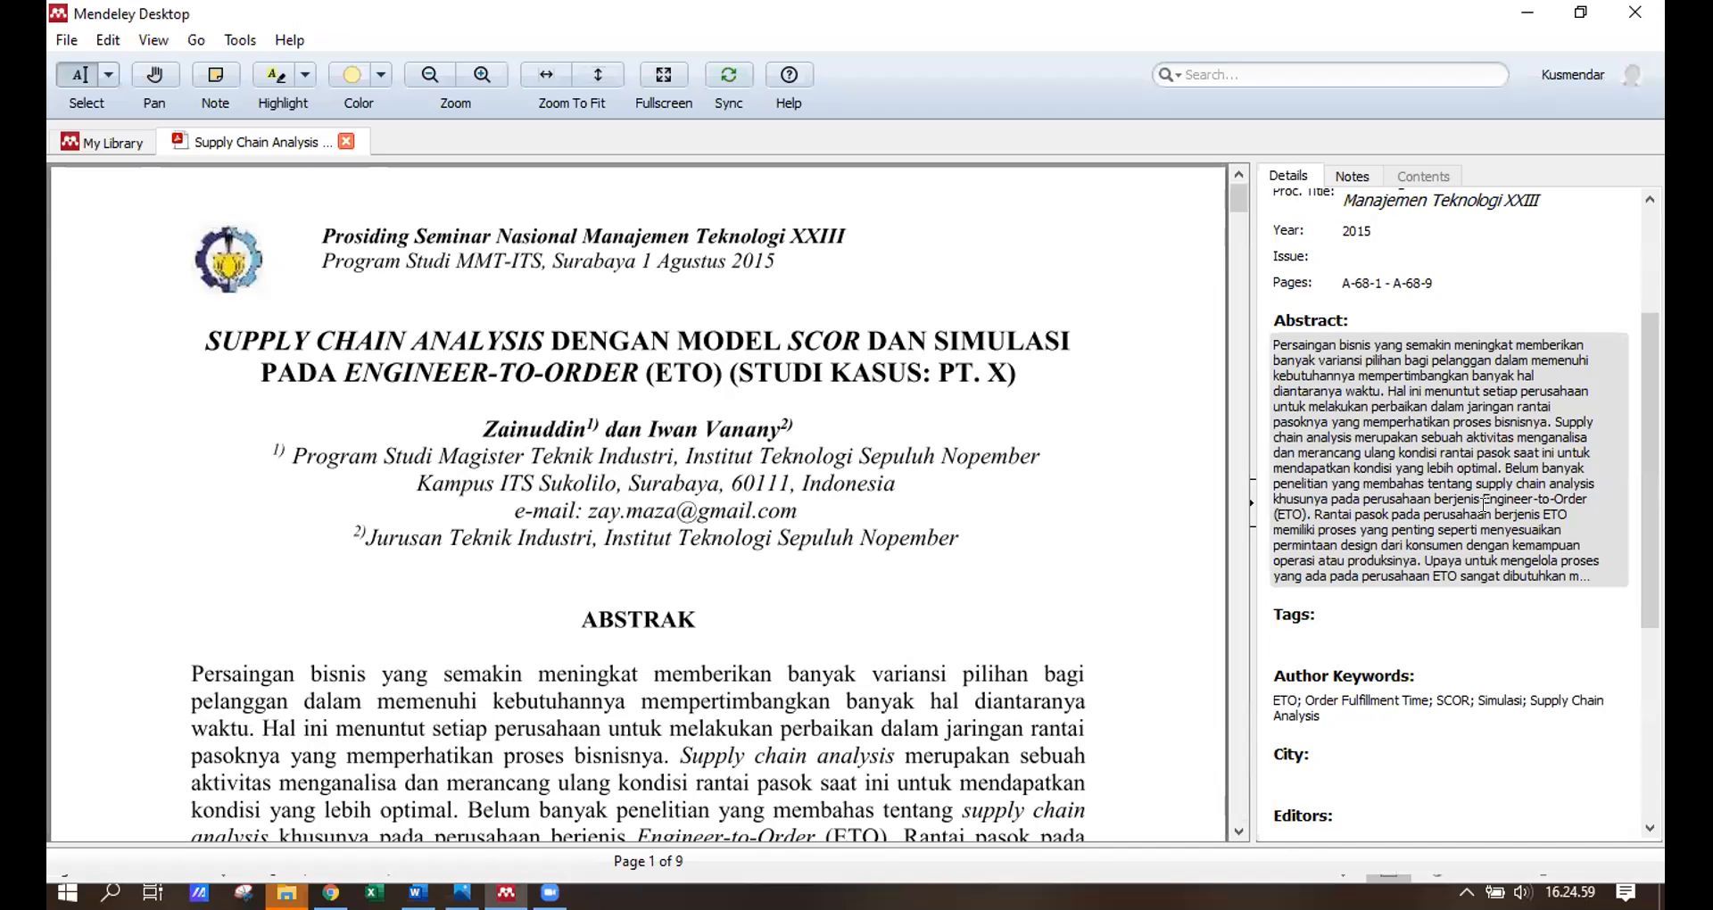
scroll(1484, 504, "down", 2)
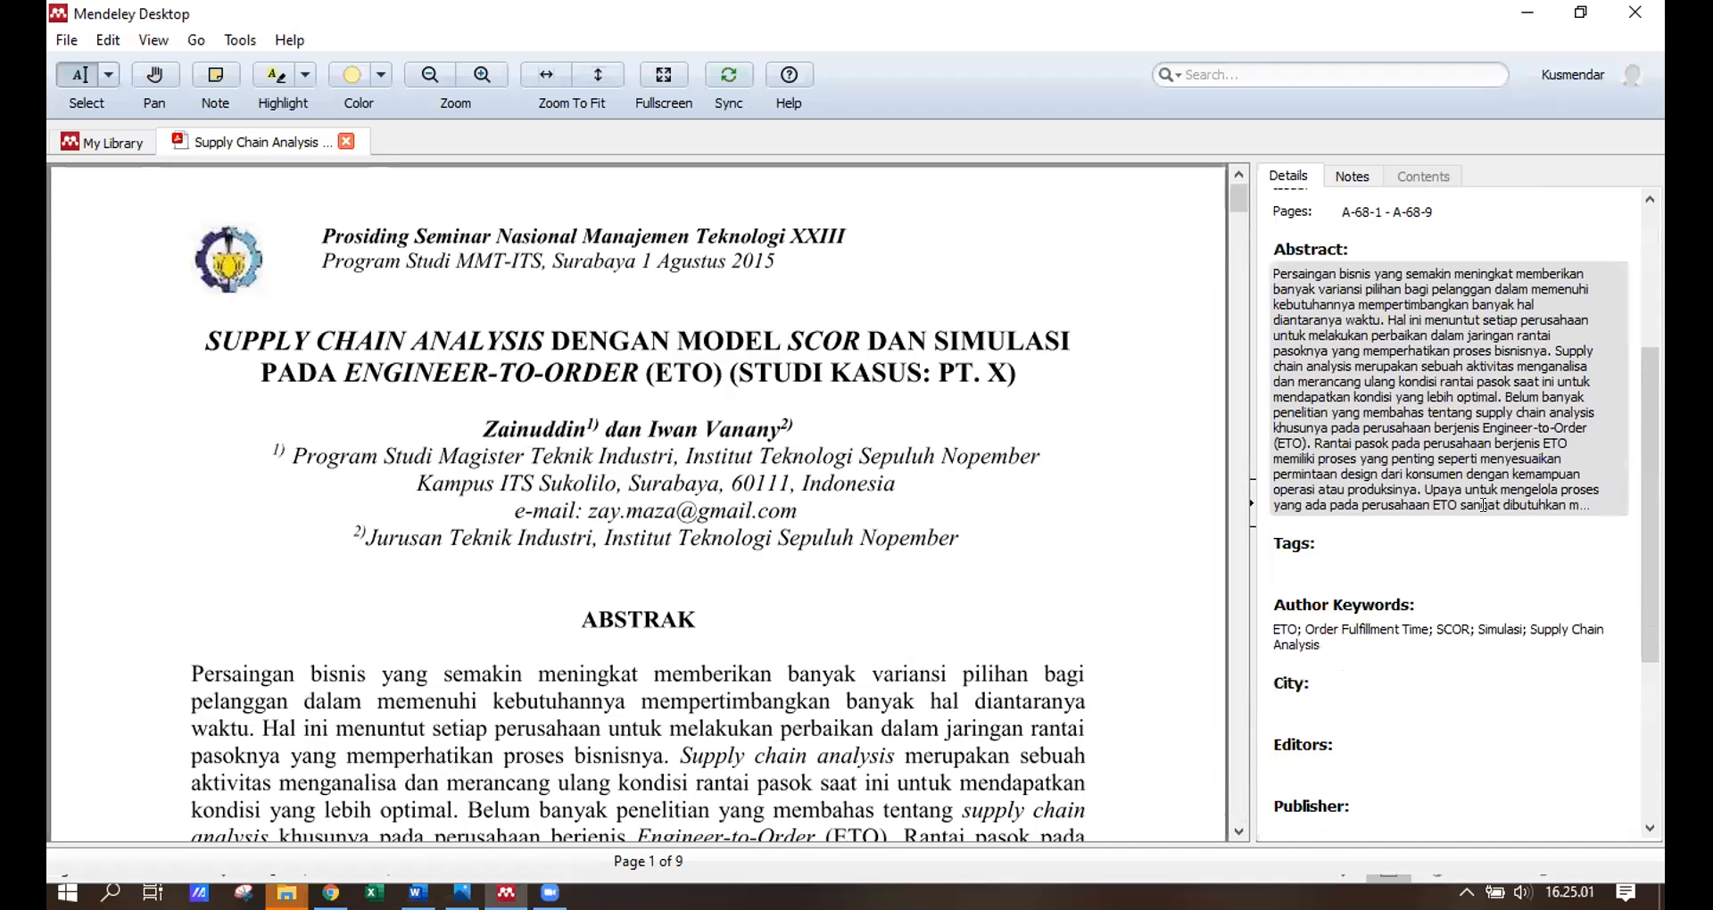
scroll(1484, 506, "down", 2)
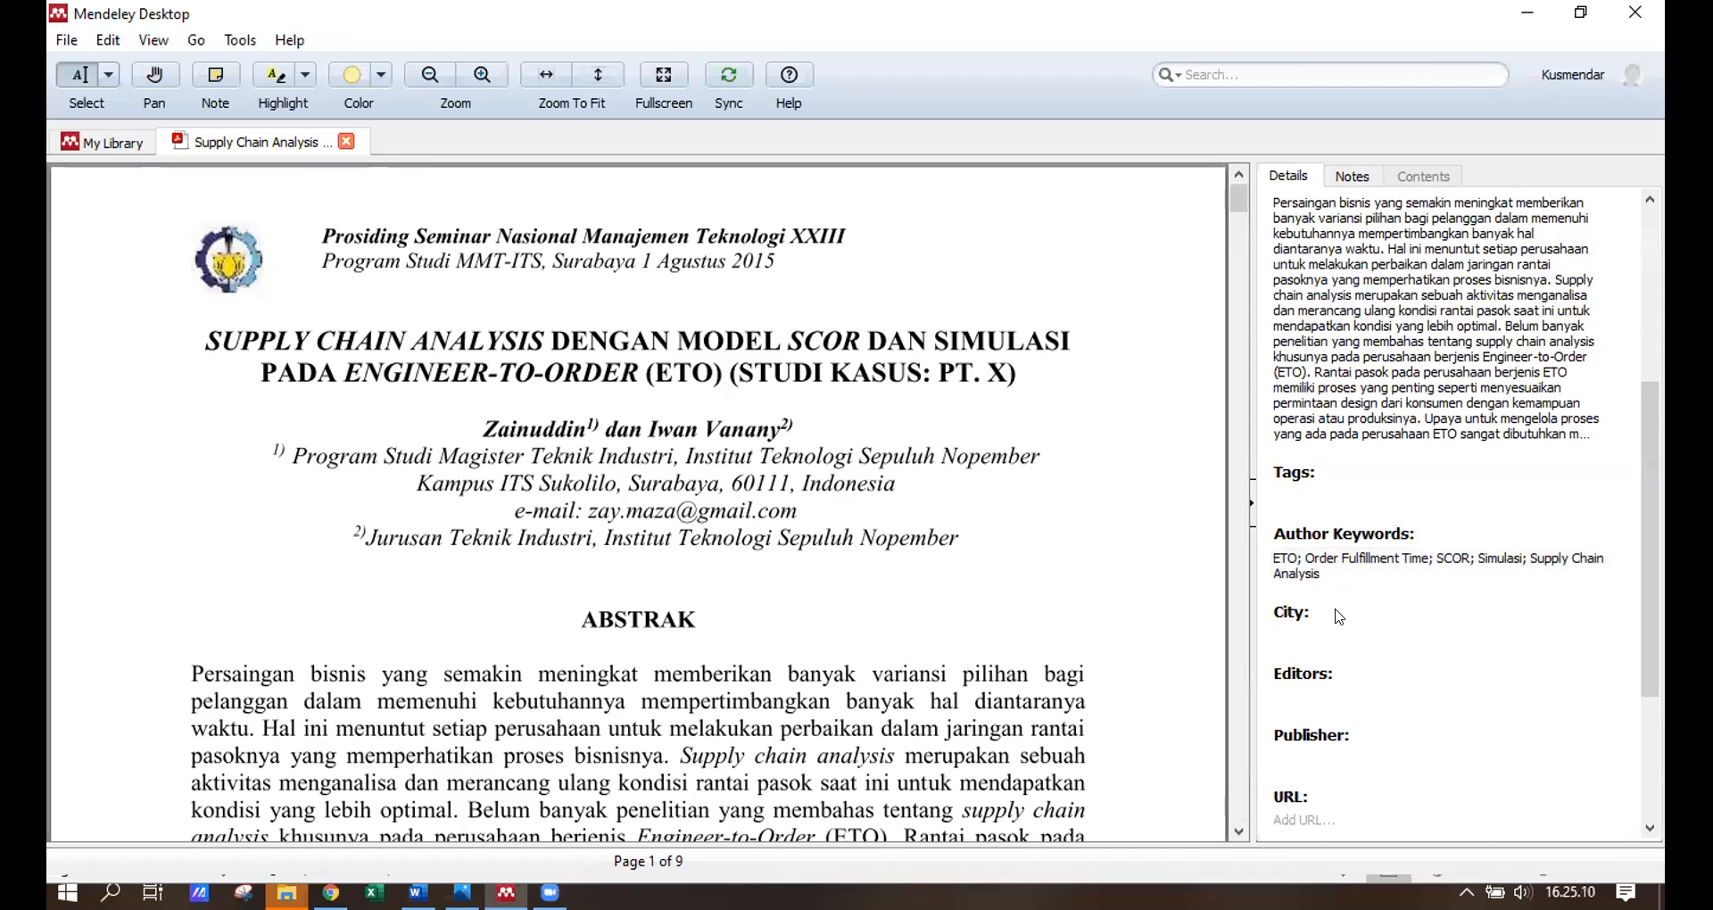
scroll(1424, 520, "down", 3)
left_click(1330, 487)
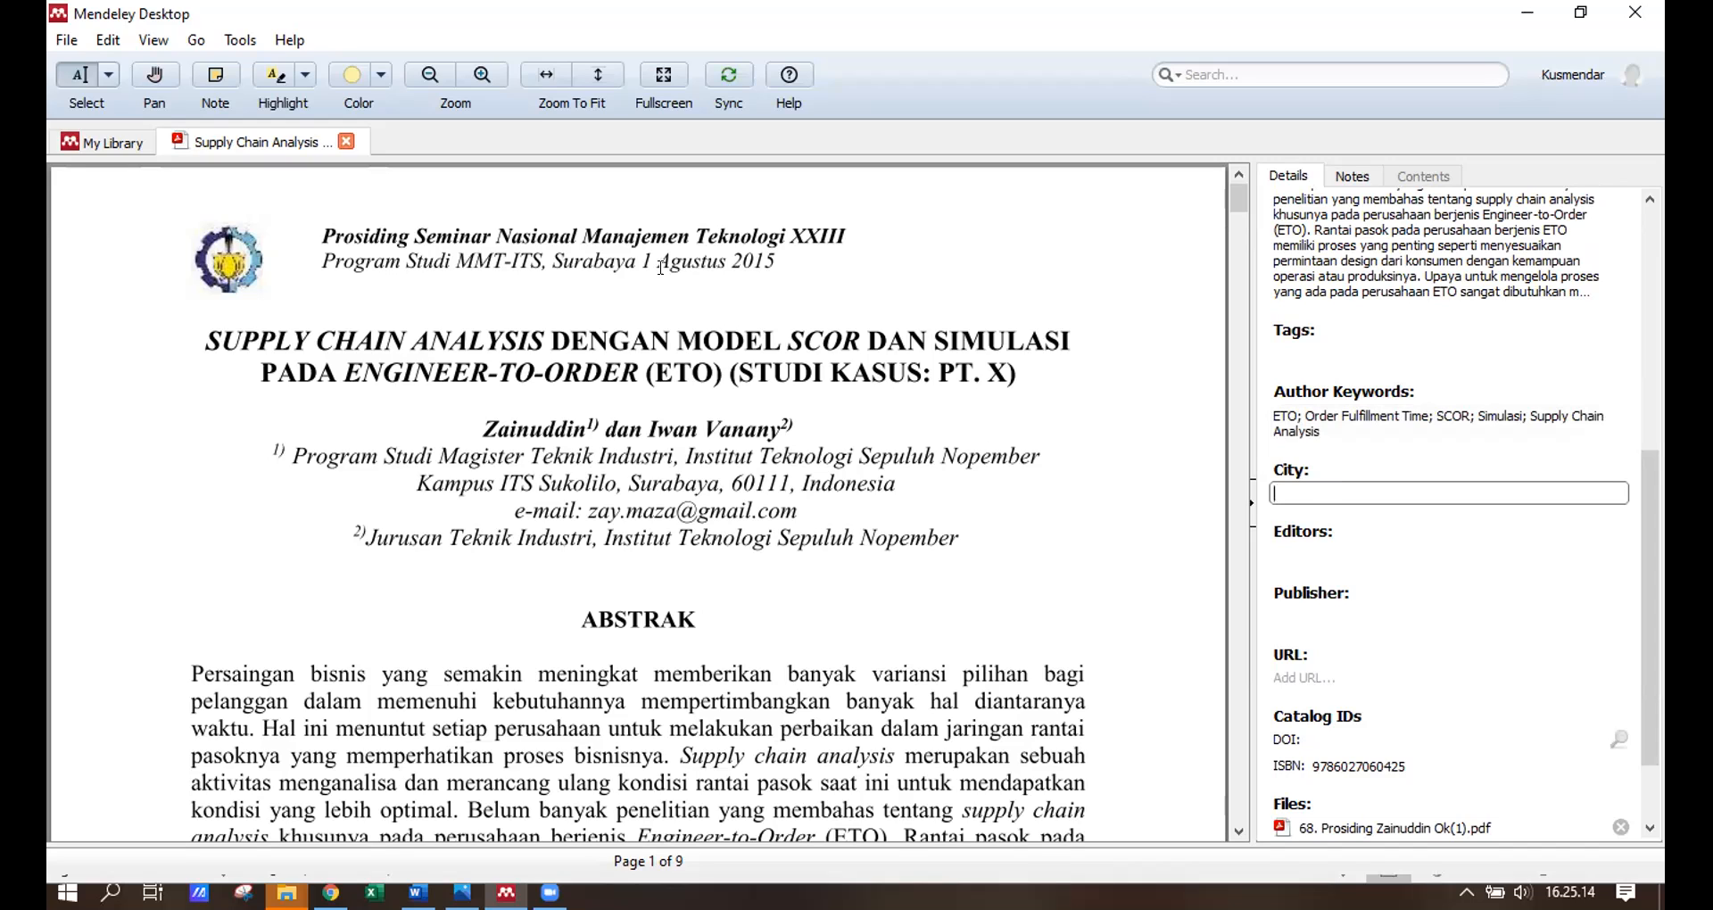
type("Surabaya")
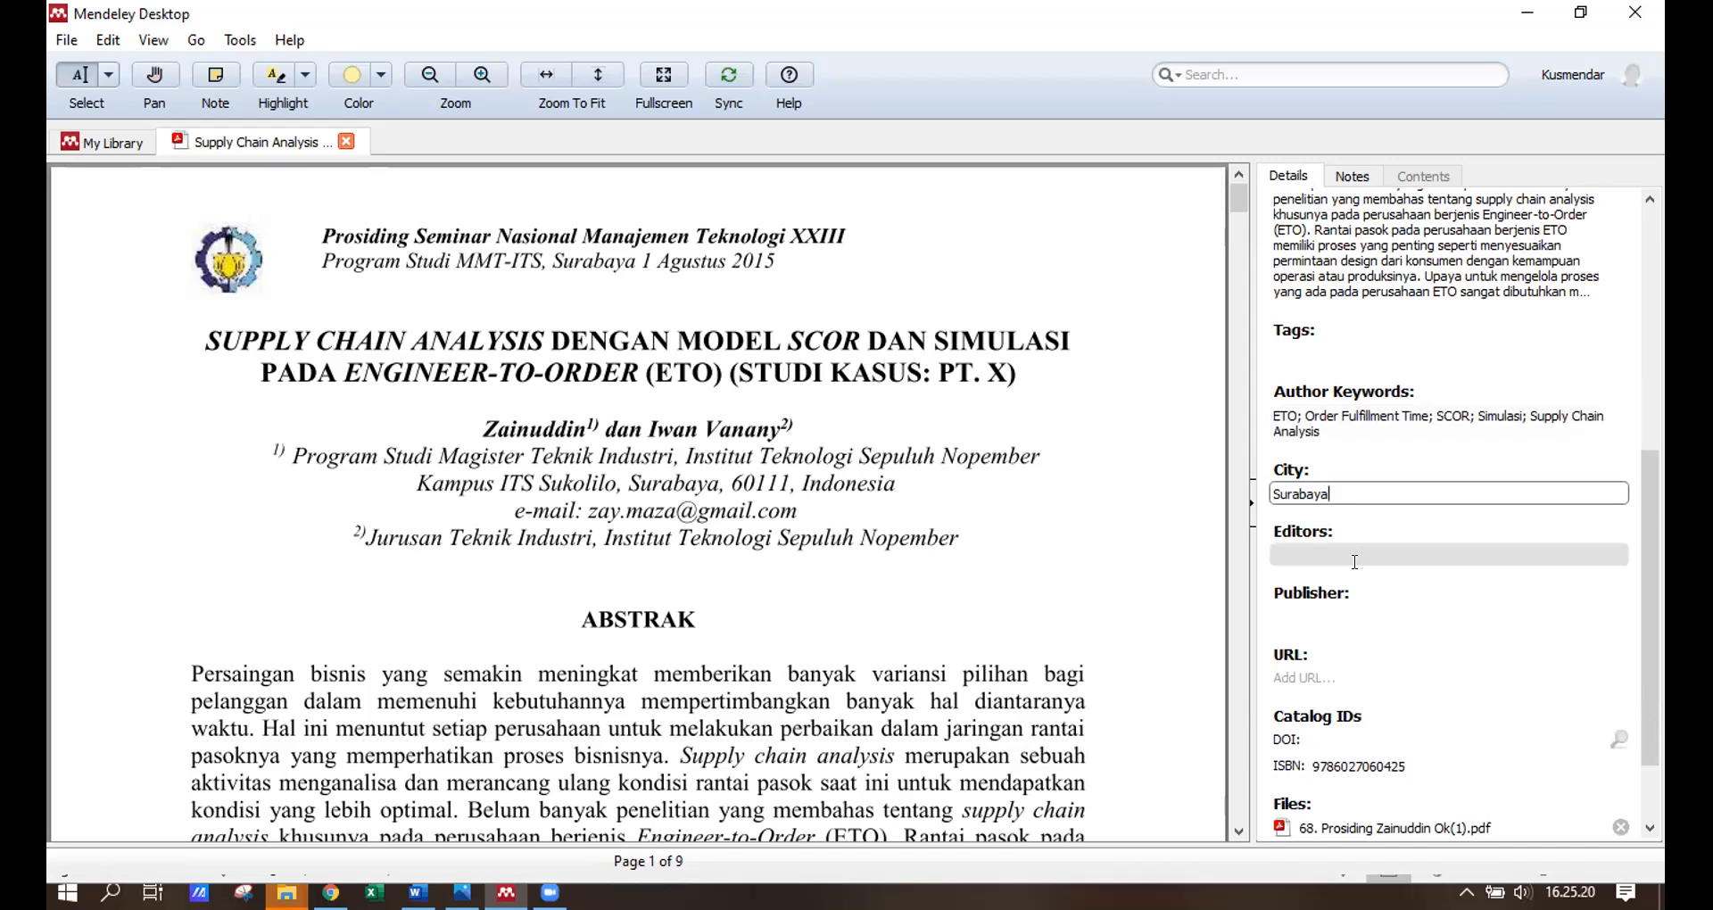
left_click(1317, 614)
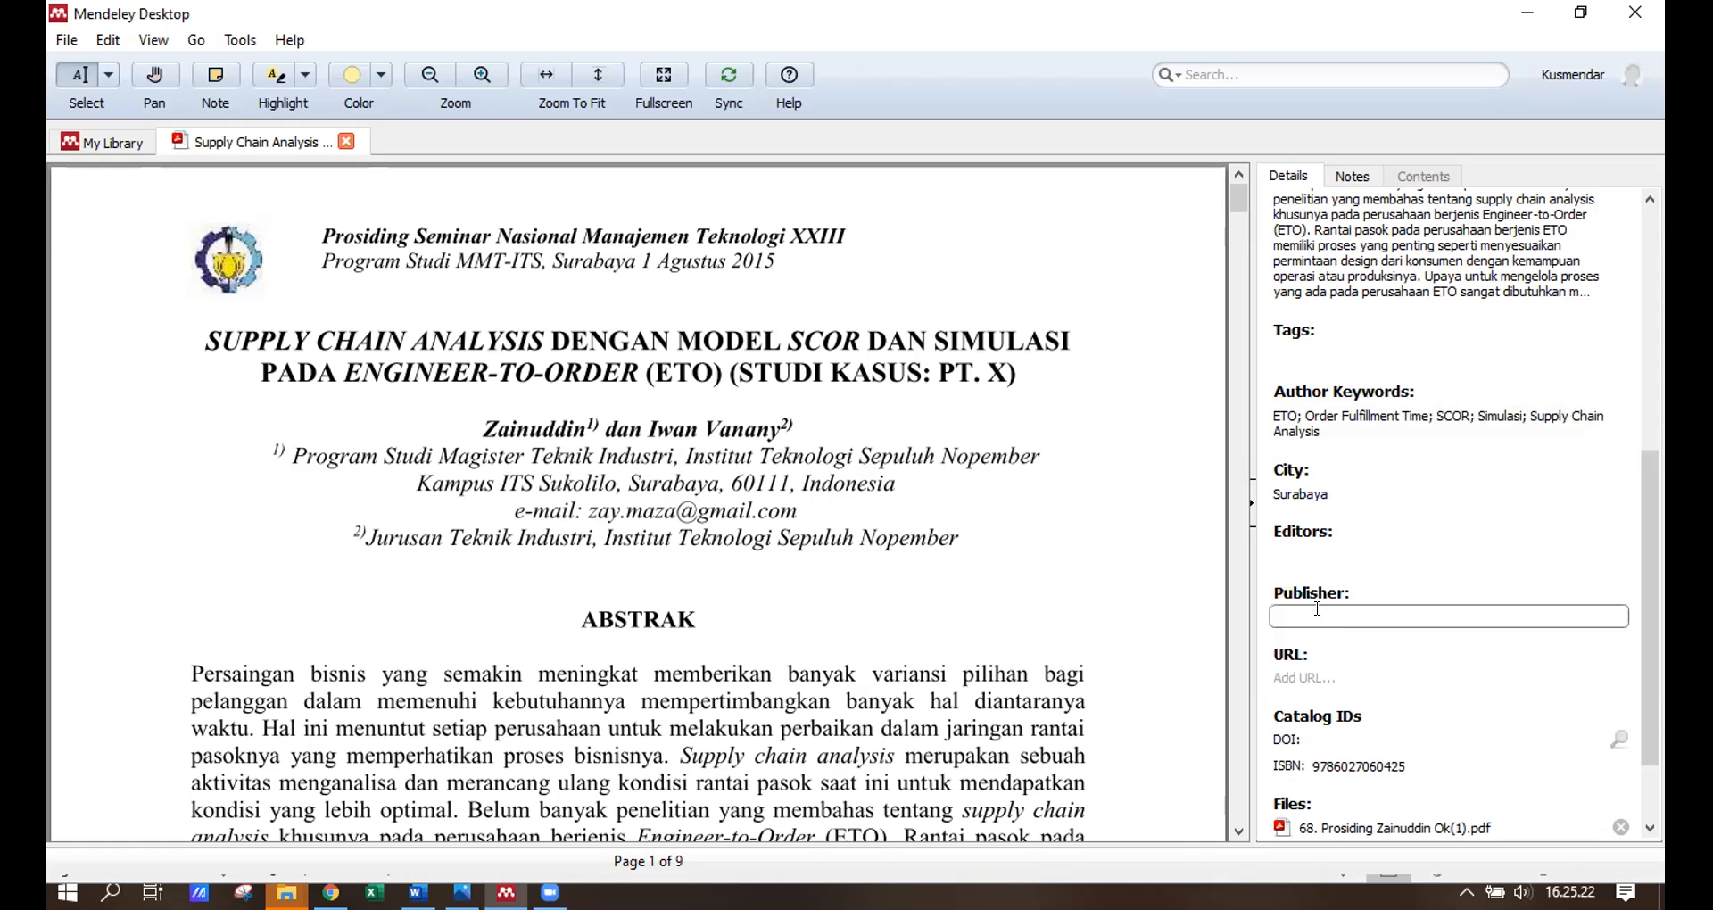
Set the paper's Publisher to 'Program Studi MMT-ITS'.
scroll(1317, 609, "down", 1)
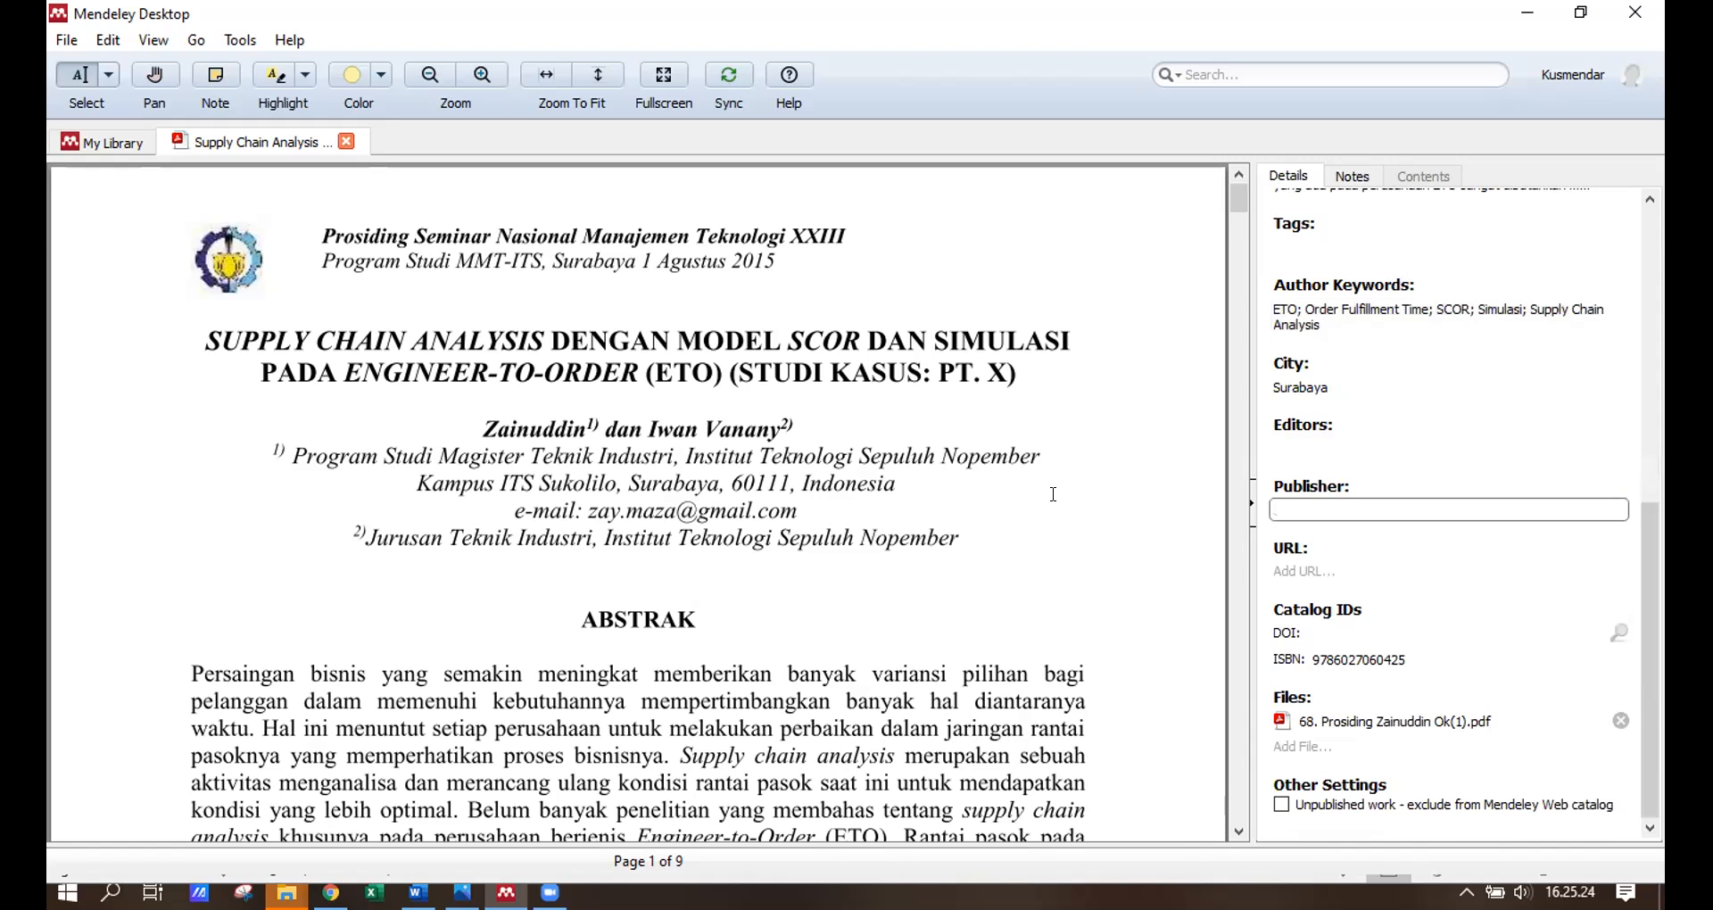
left_click_drag(775, 262, 319, 265)
left_click(320, 265)
left_click(1337, 505)
type("Prod")
key("BackSpace")
key("BackSpace")
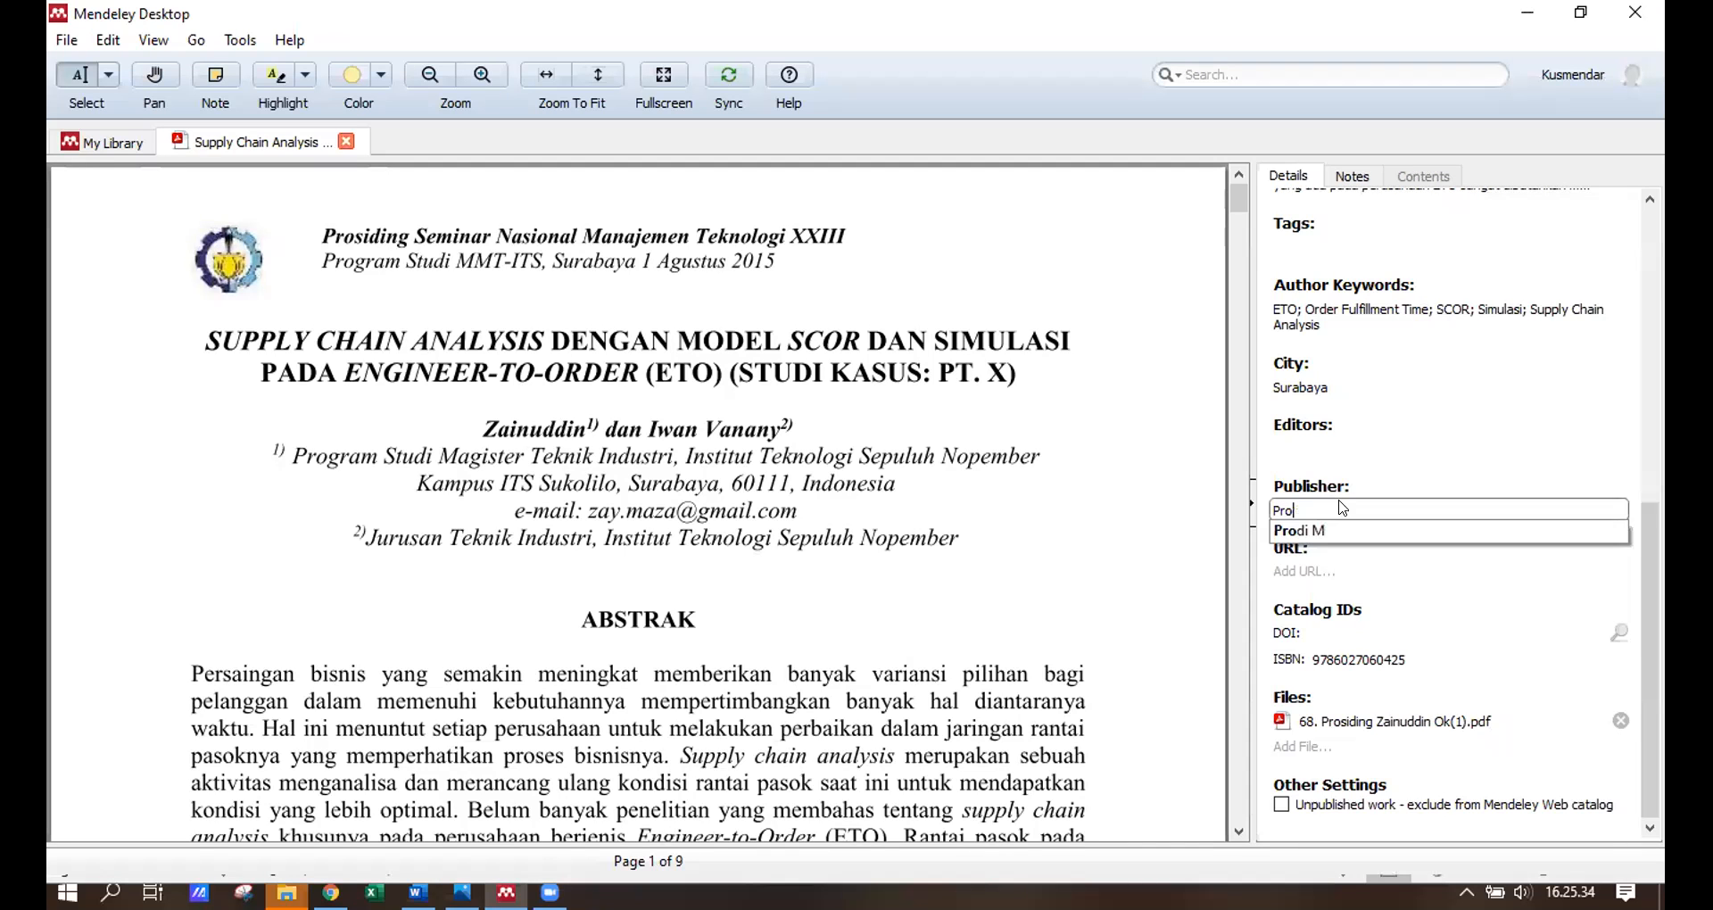
type("gram ")
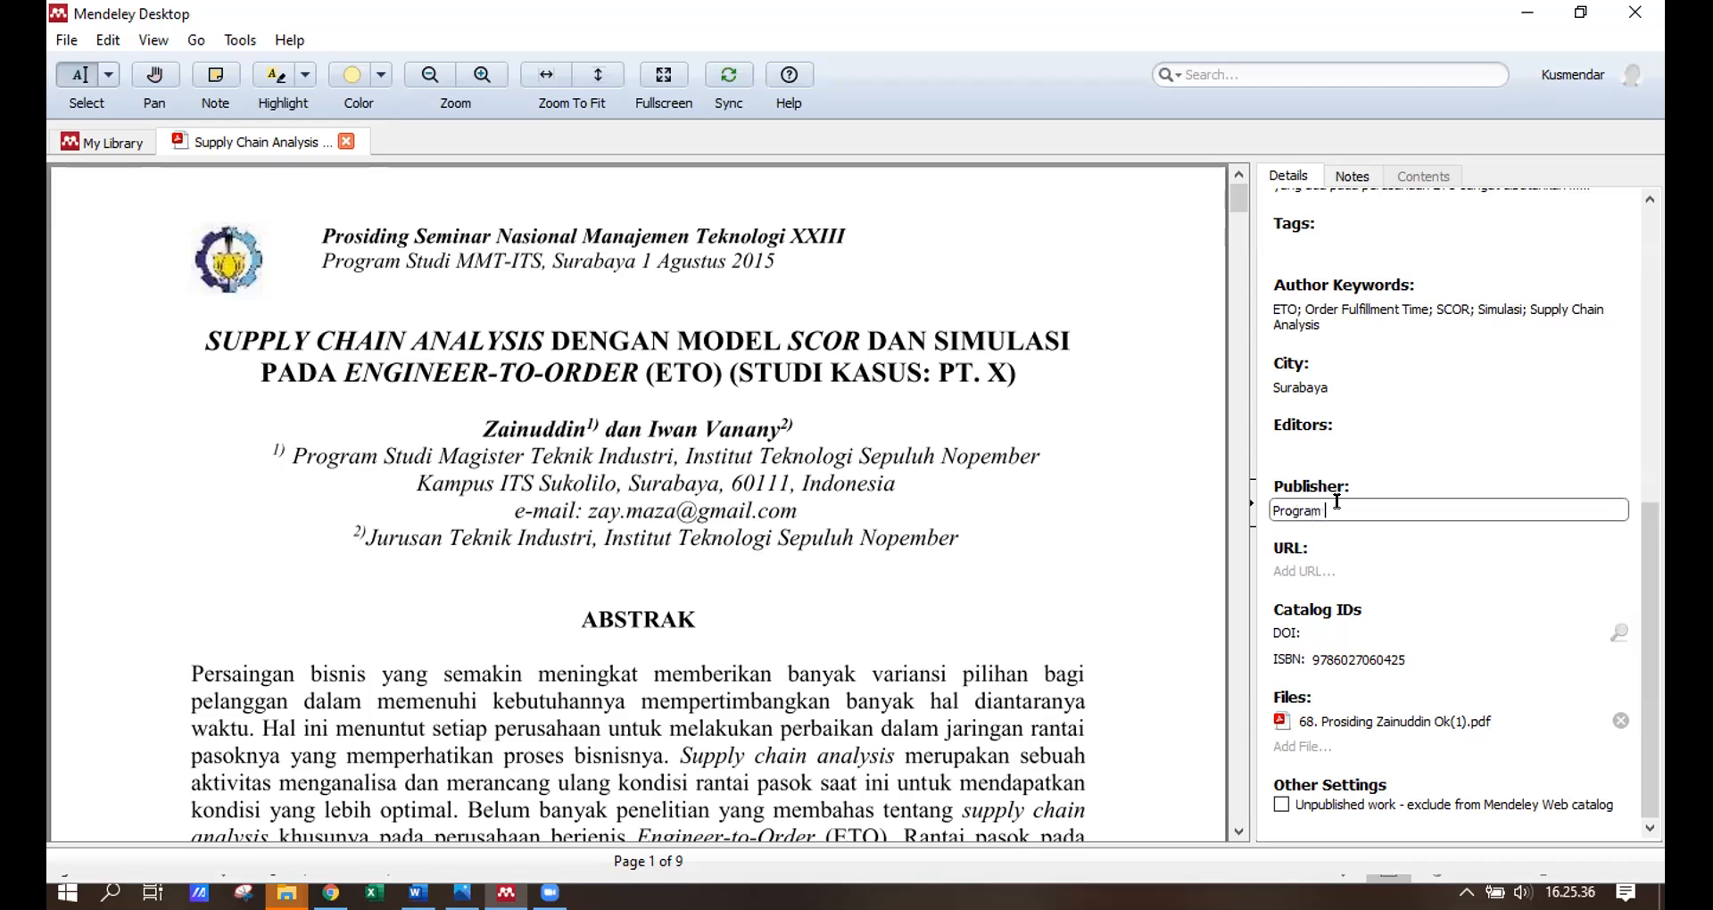
type("Studi MMT-ITS, Su")
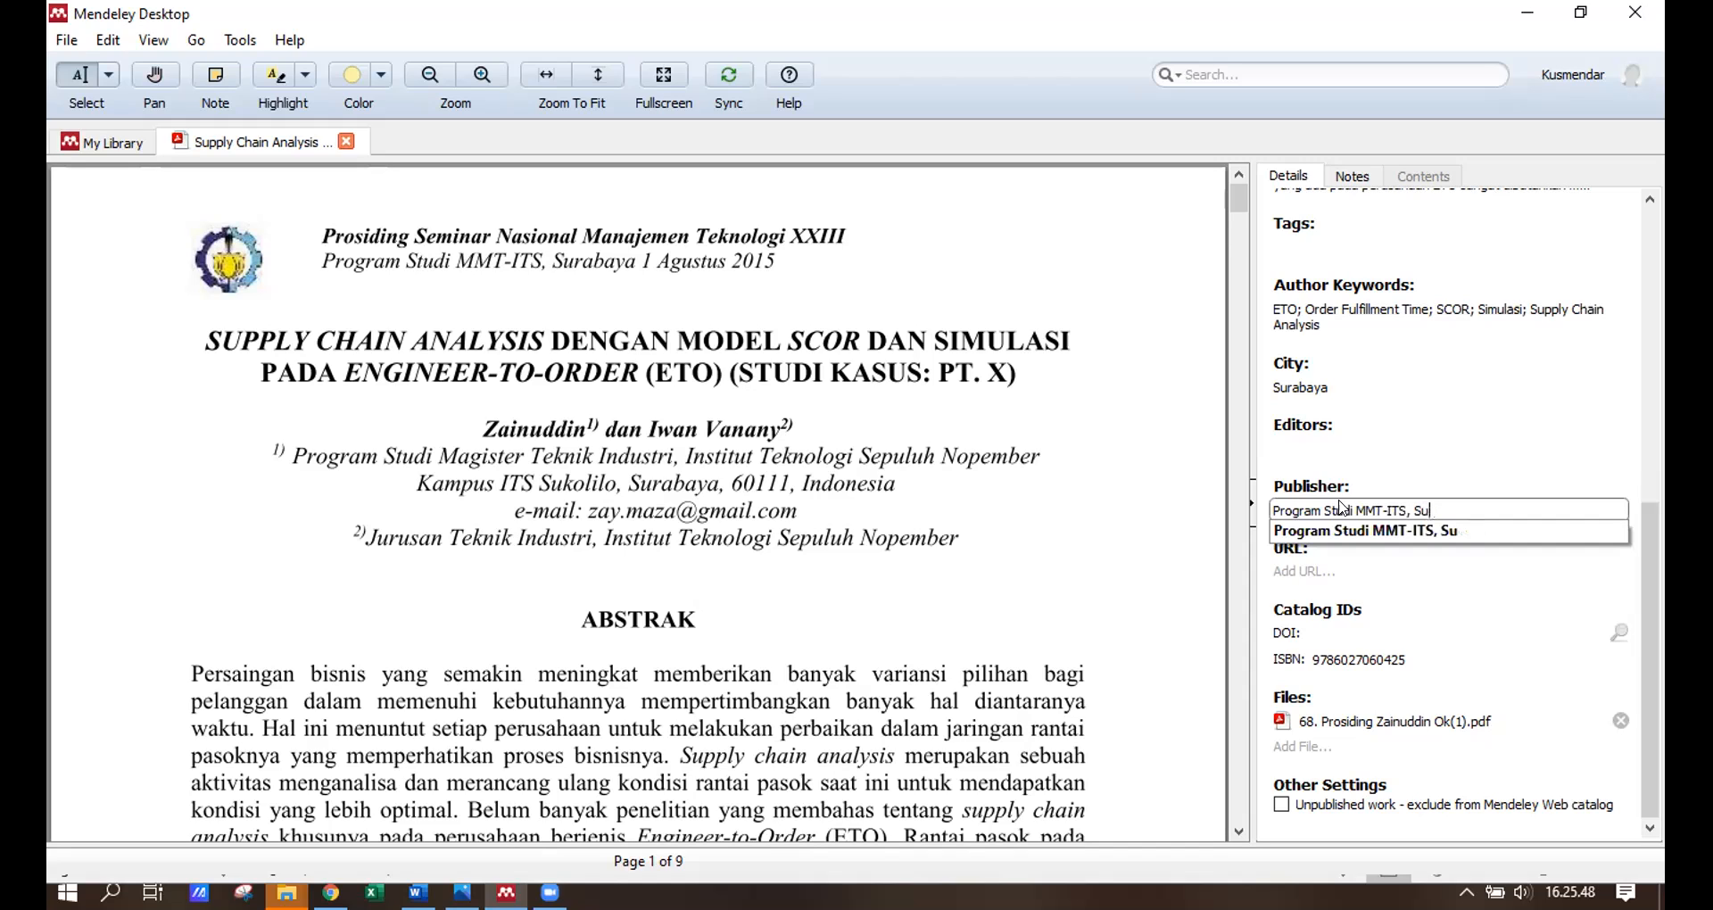
key("BackSpace")
key("BackSpace")
key("BackSpace")
key("BackSpace")
left_click(1304, 389)
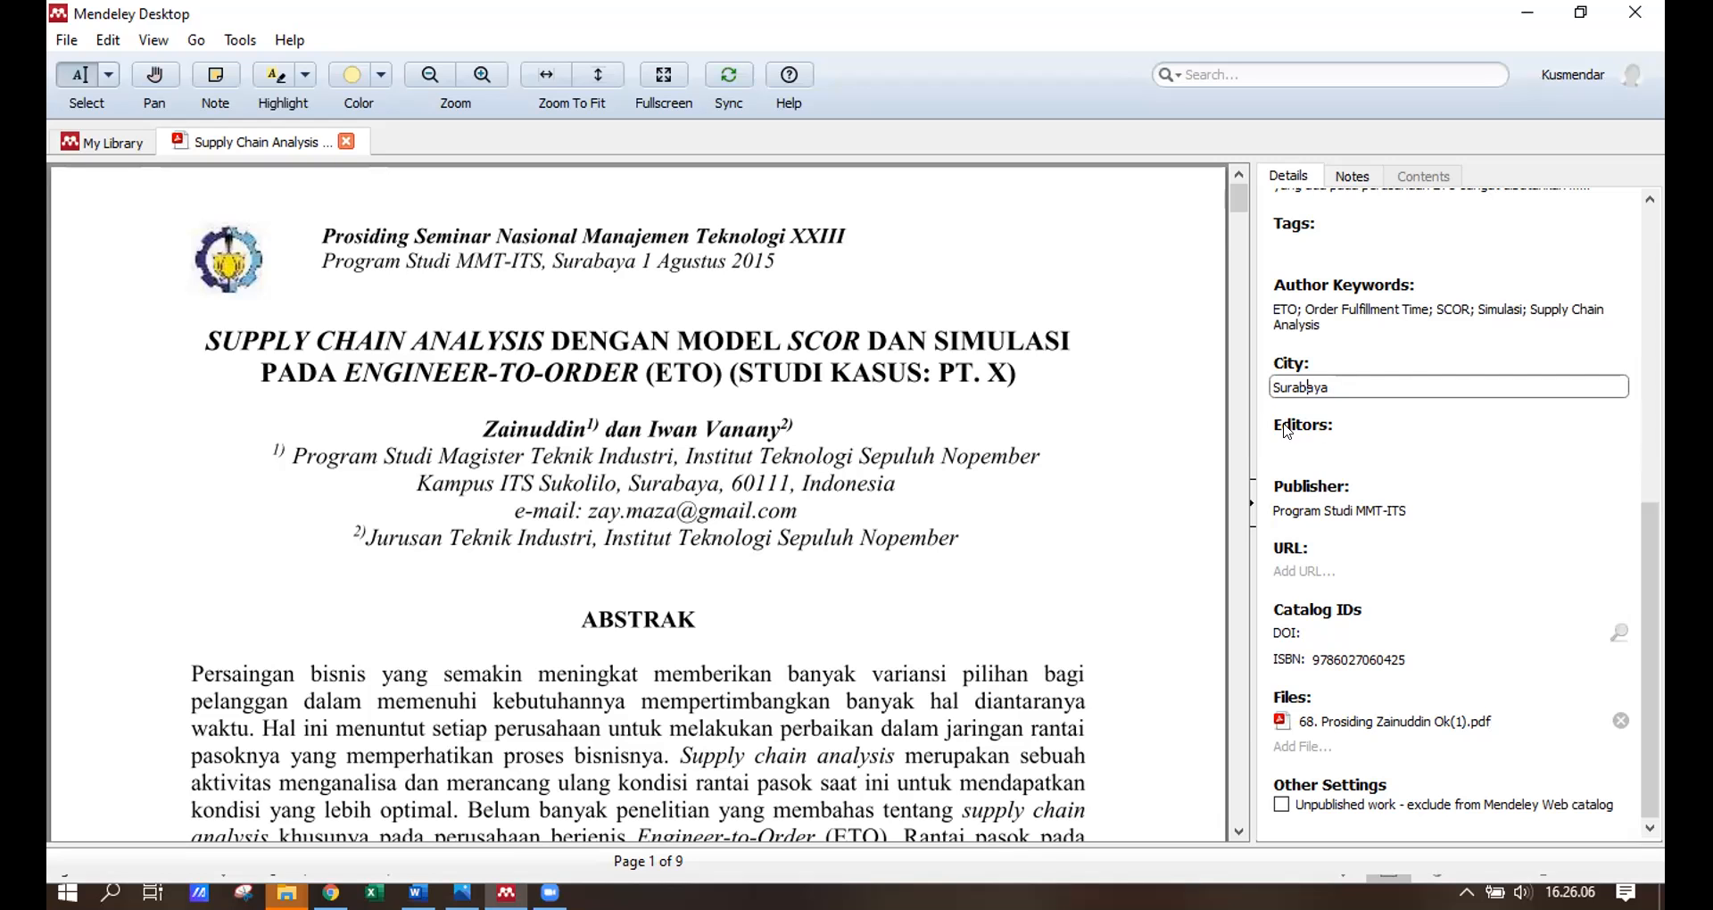
Switch back to the Word document.
scroll(1334, 386, "up", 3)
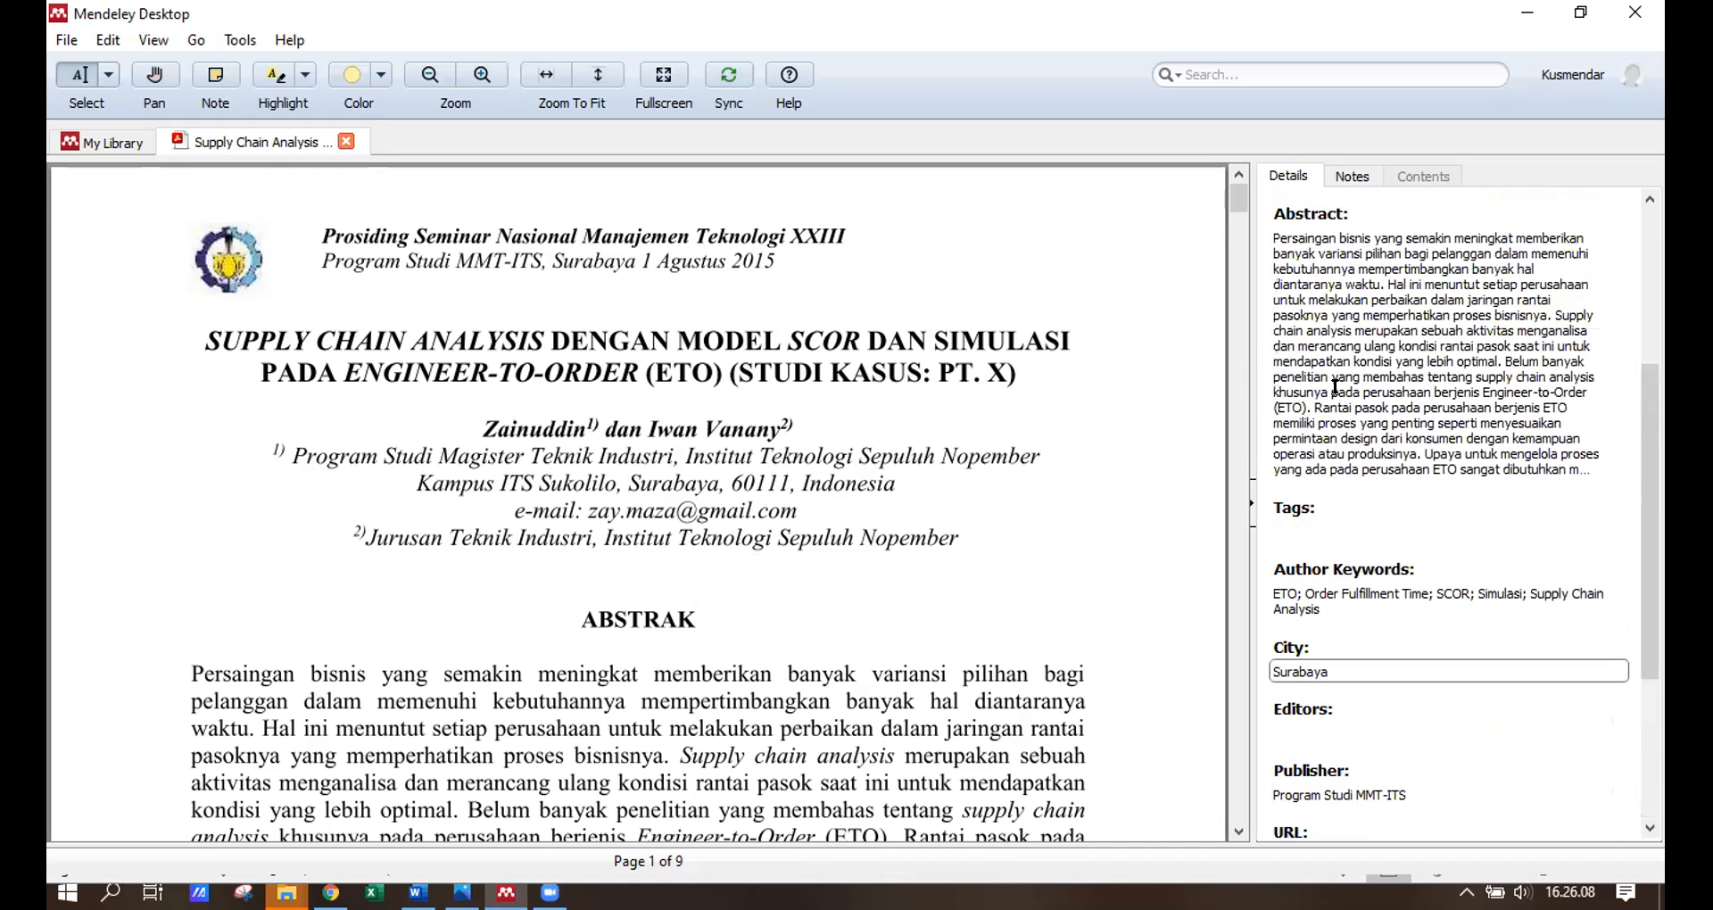
scroll(1334, 387, "up", 3)
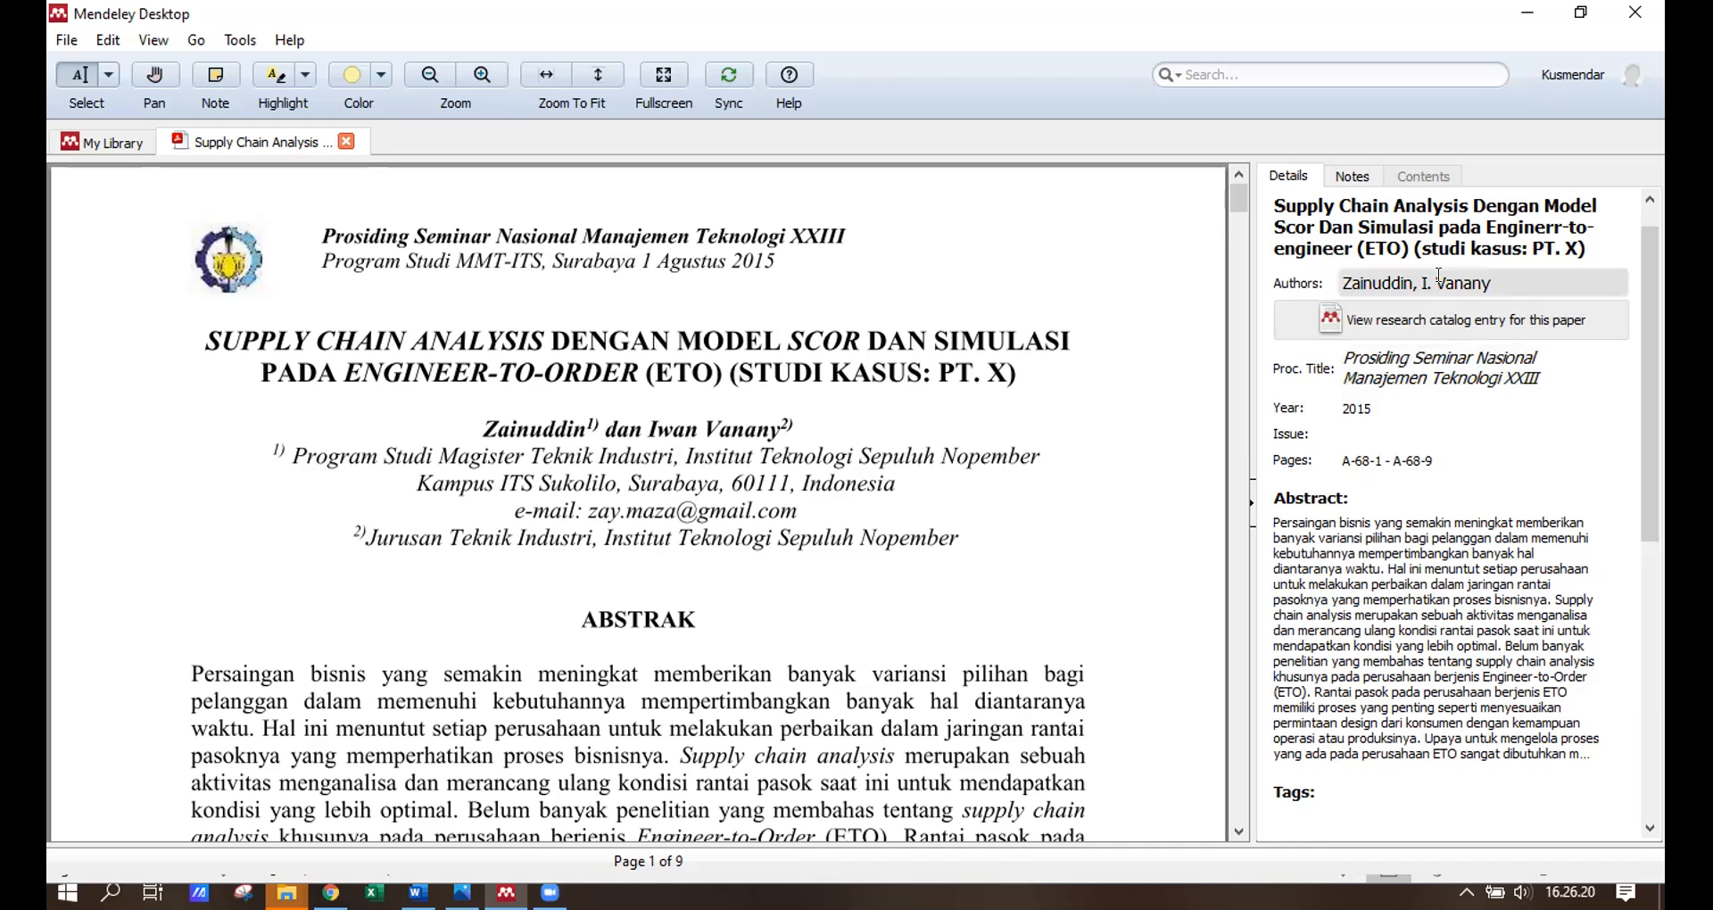
scroll(1434, 277, "up", 1)
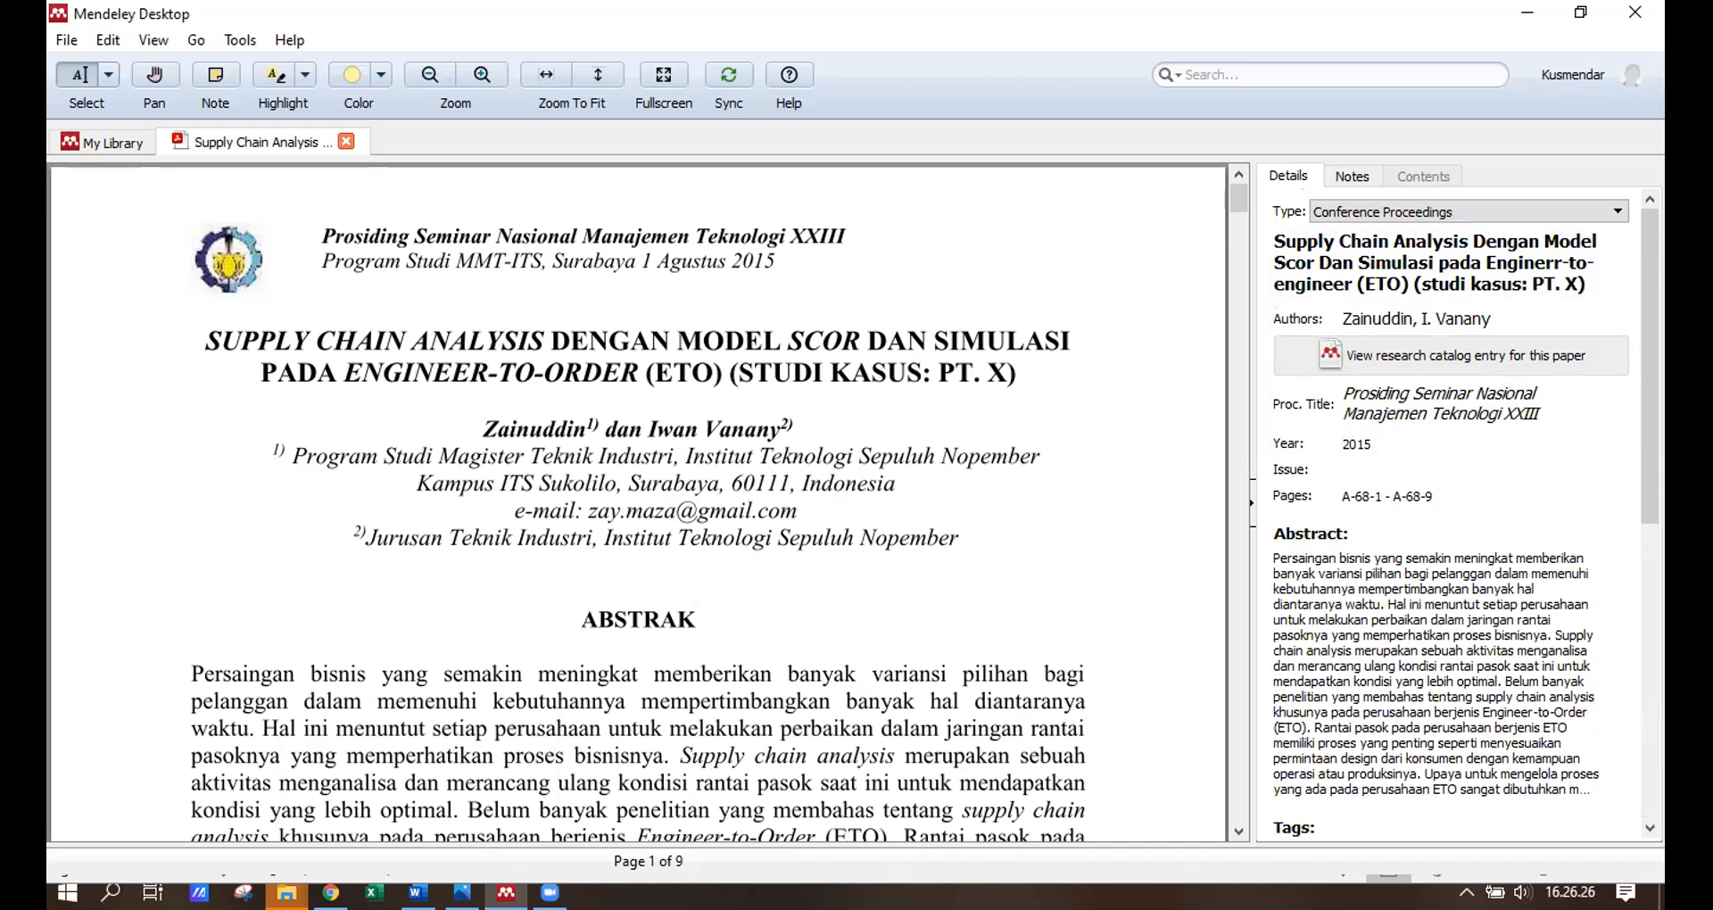
left_click(417, 893)
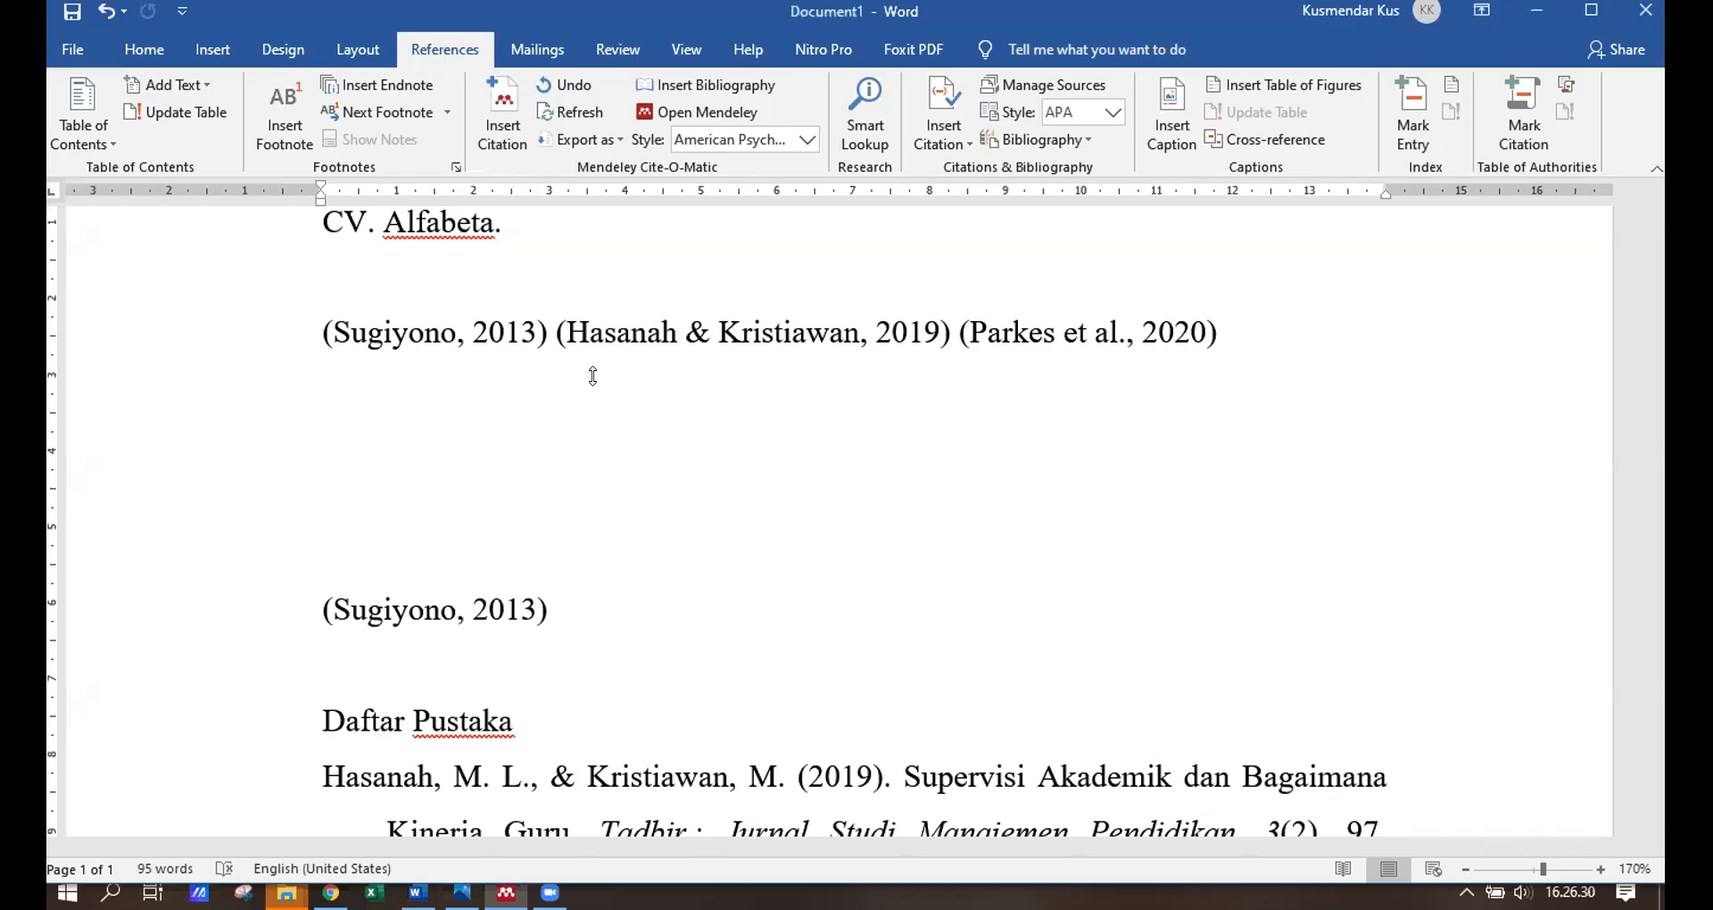
Insert a Mendeley citation for the Zainuddin & Vanany (2015) paper found by searching 'van'.
left_click(505, 410)
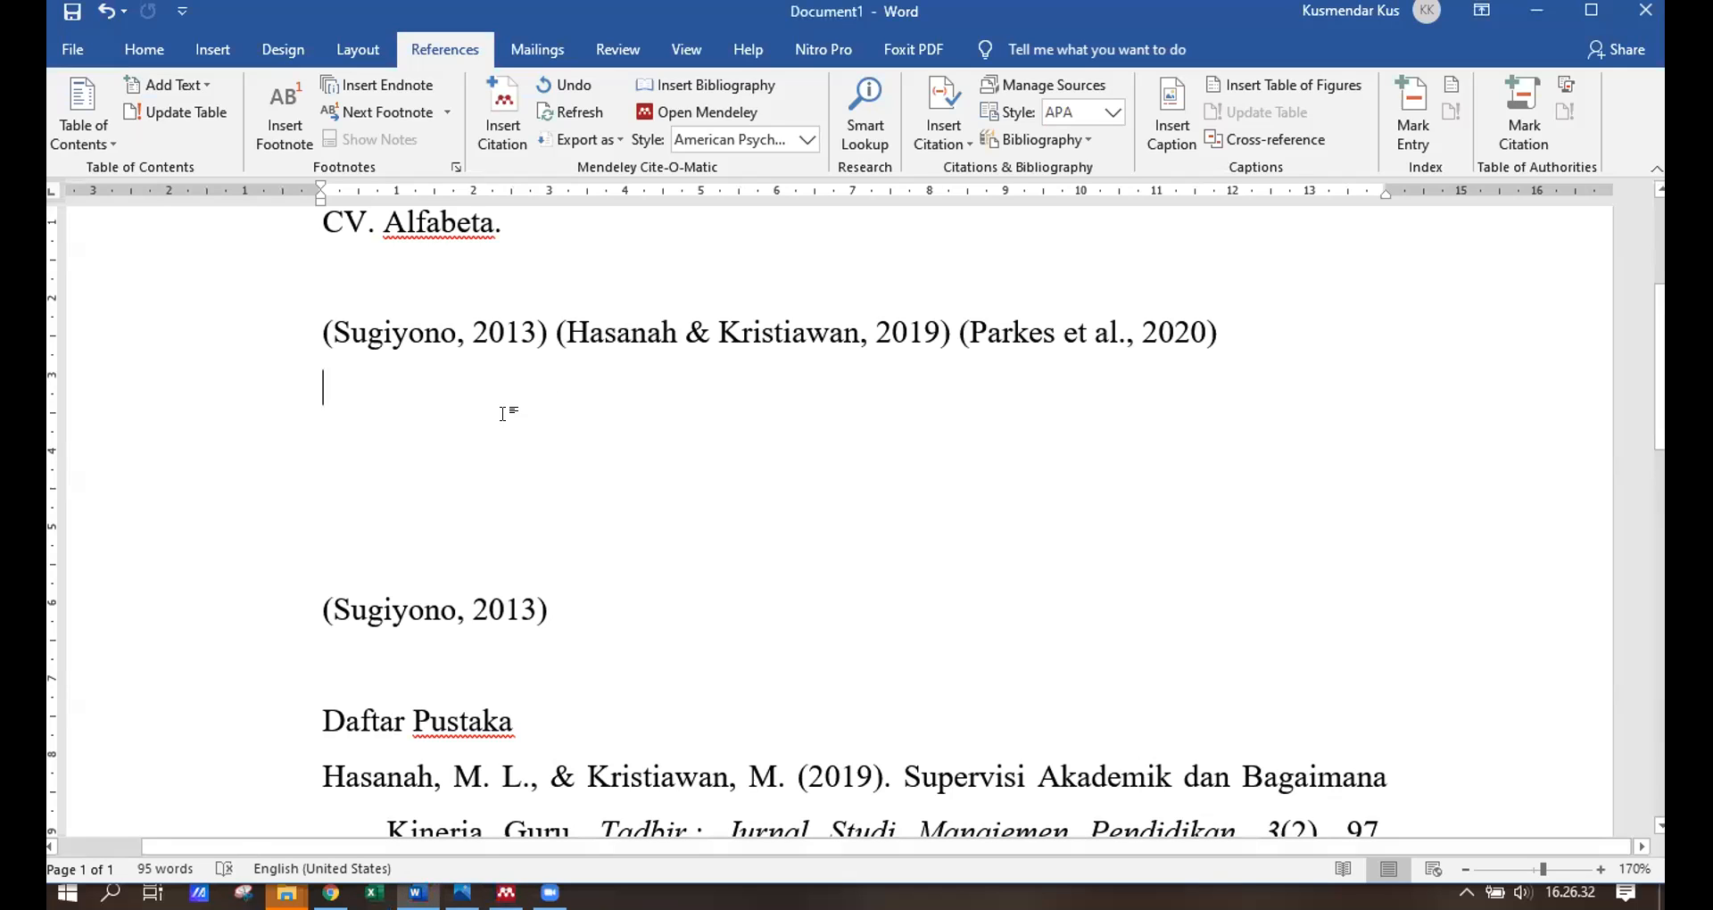
left_click(492, 107)
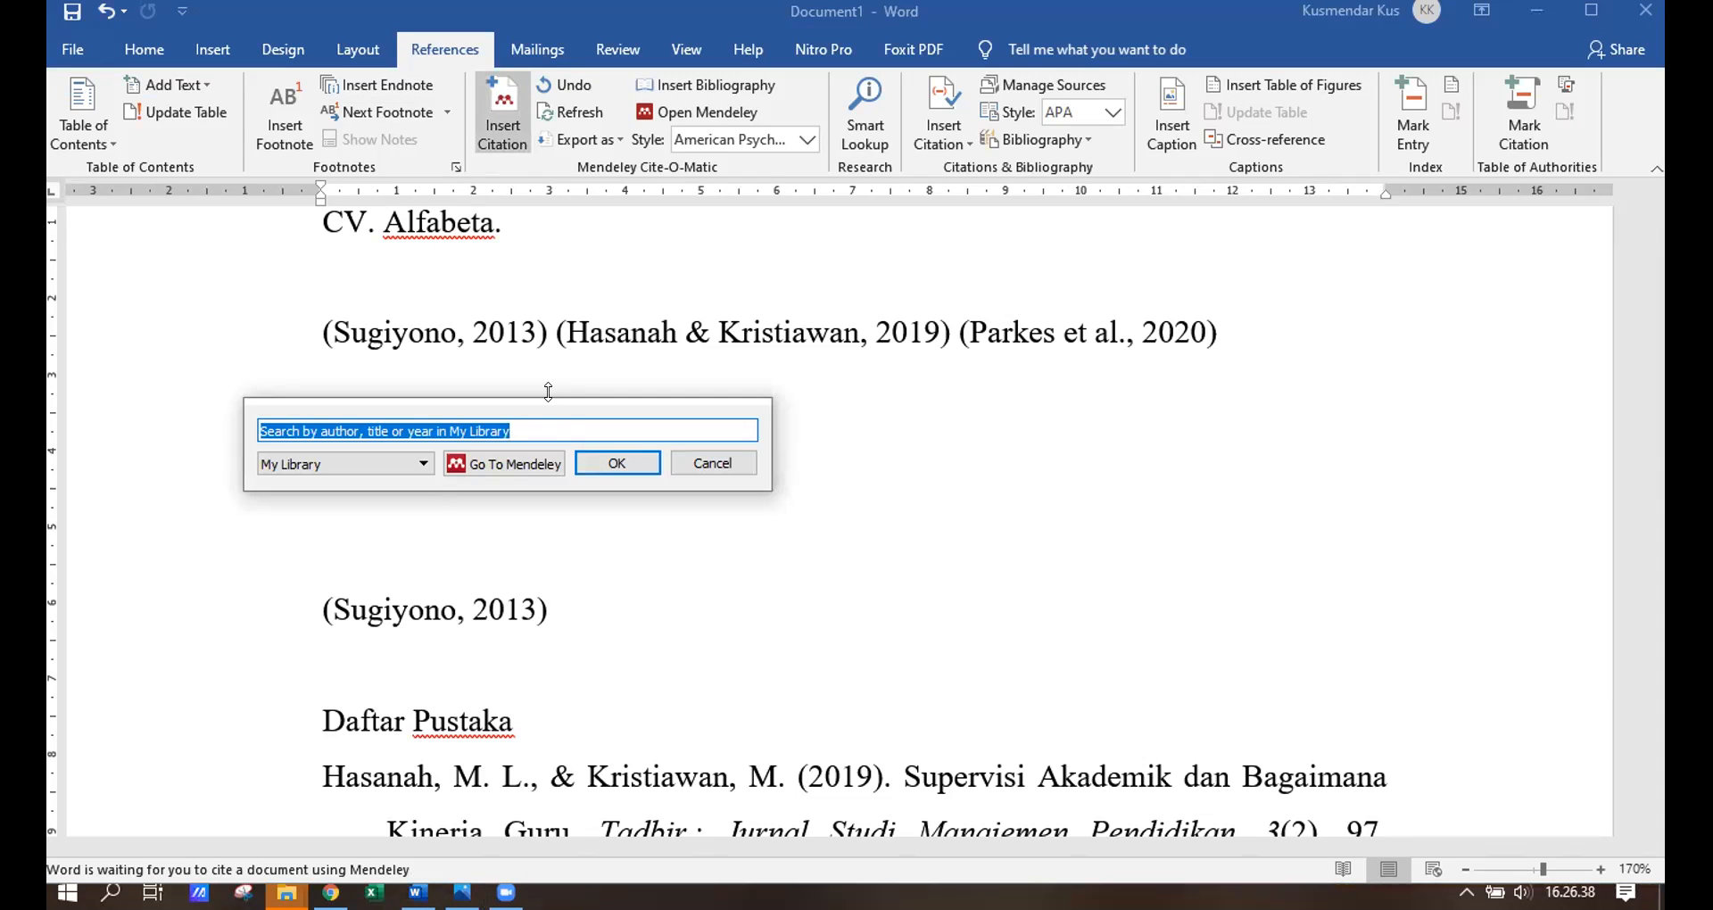
type("van")
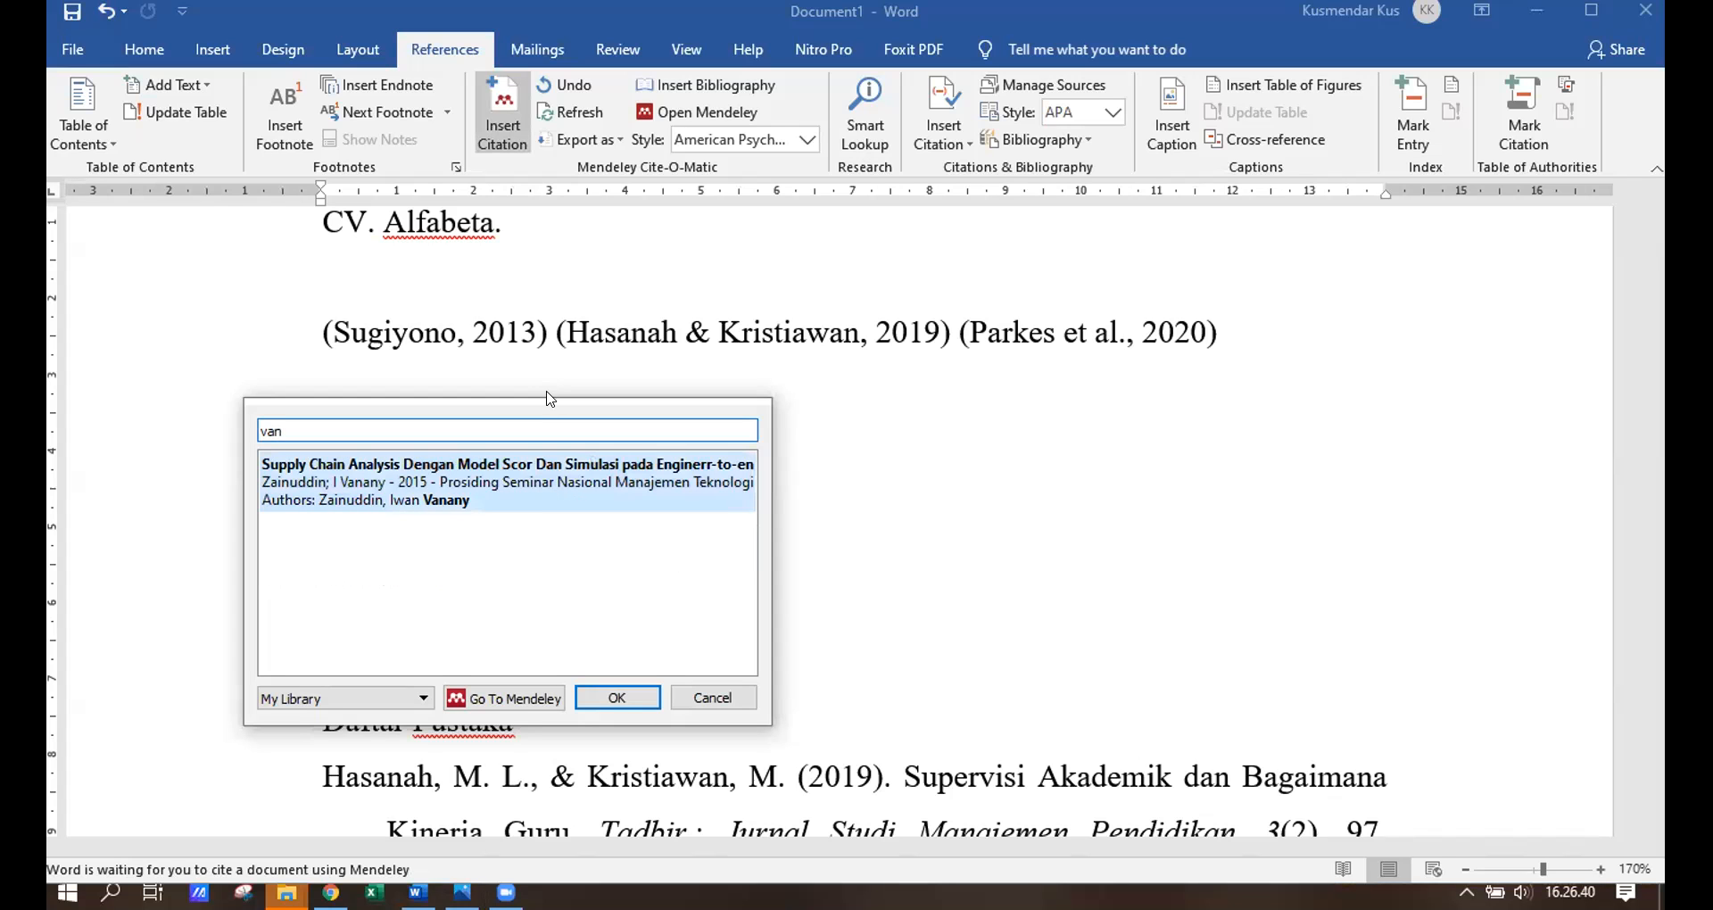
left_click(499, 466)
left_click(617, 463)
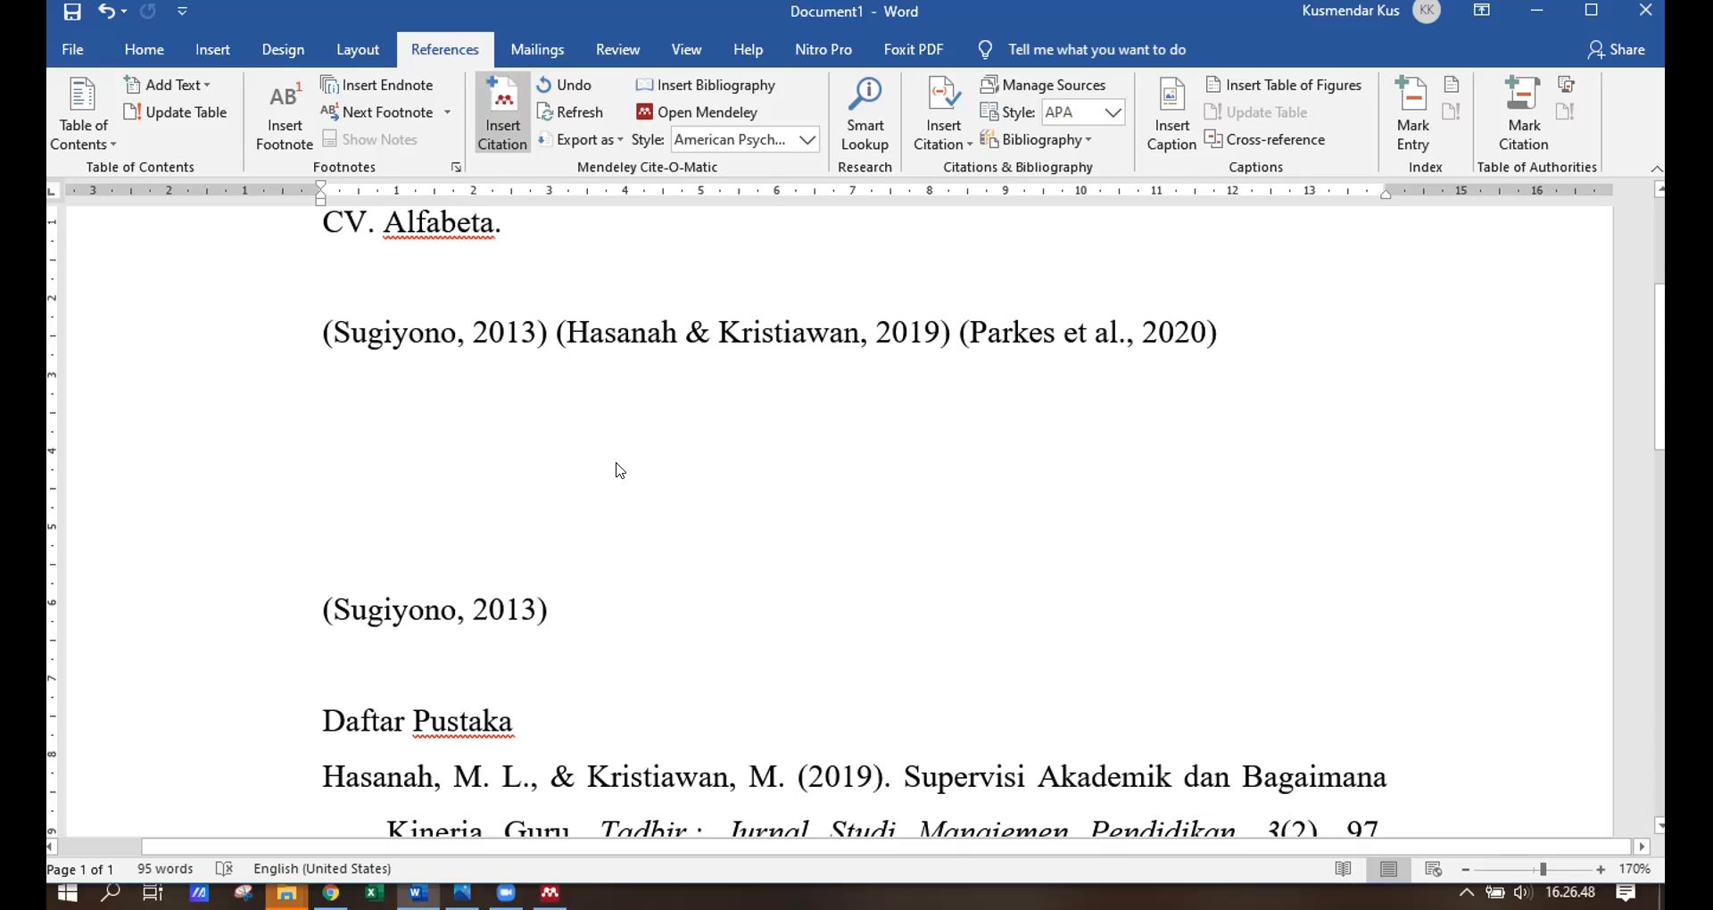
Delete the old three-citation line and (Sugiyono, 2013), then refresh the citations.
left_click_drag(321, 333, 1109, 332)
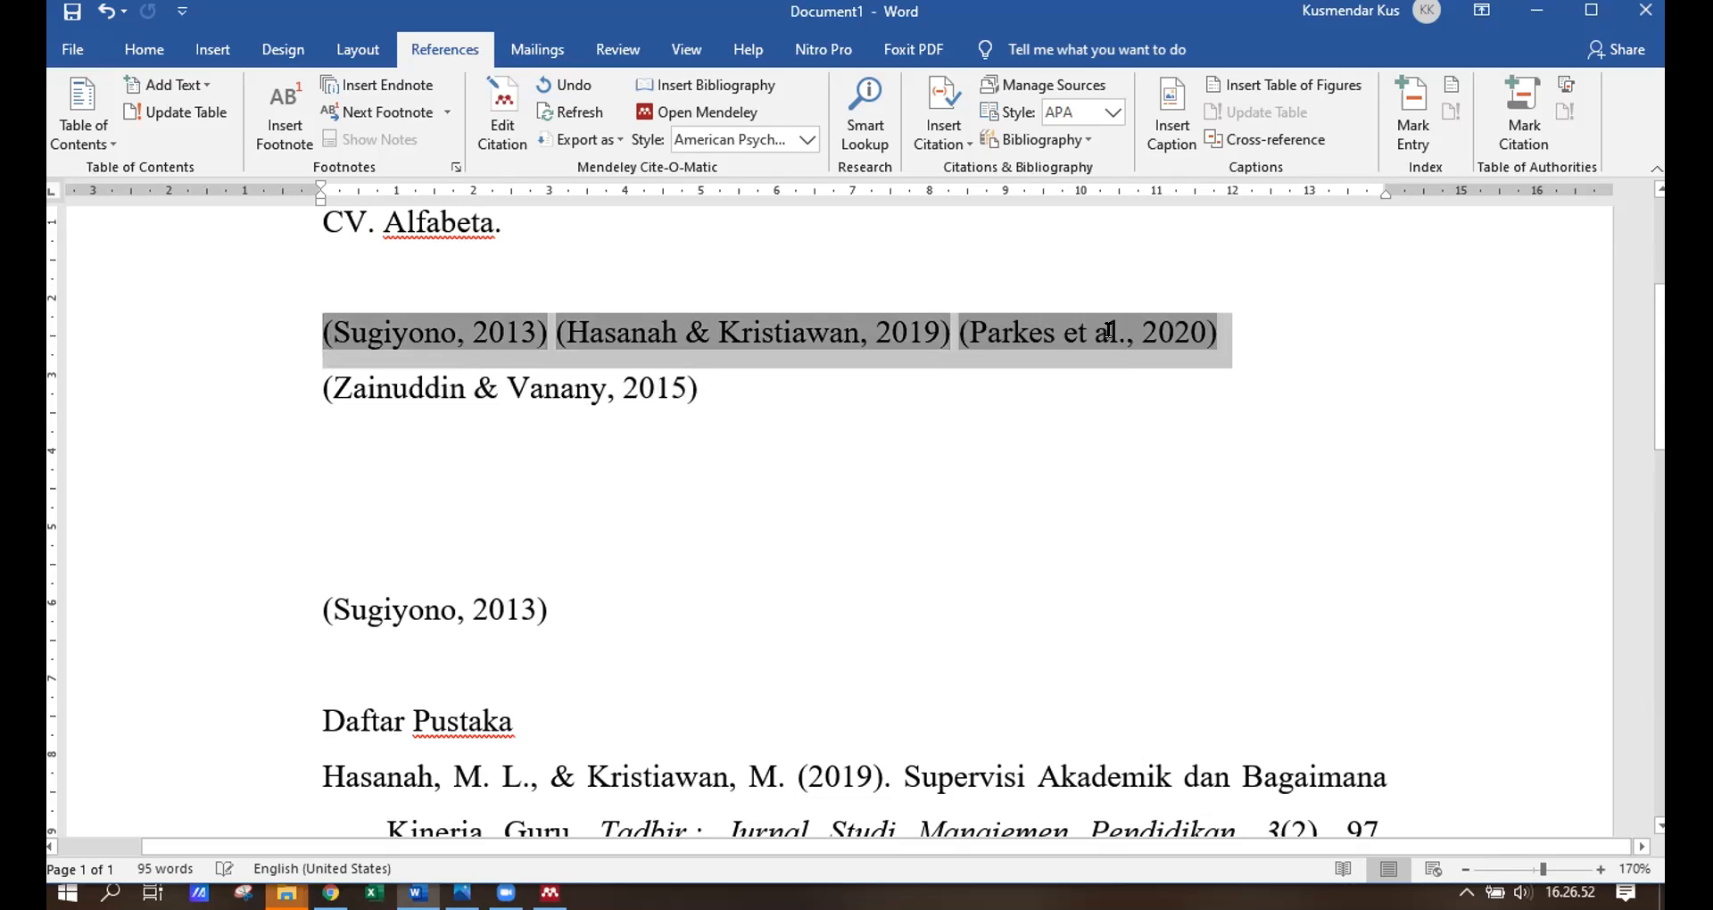
key("Delete")
scroll(752, 400, "down", 2)
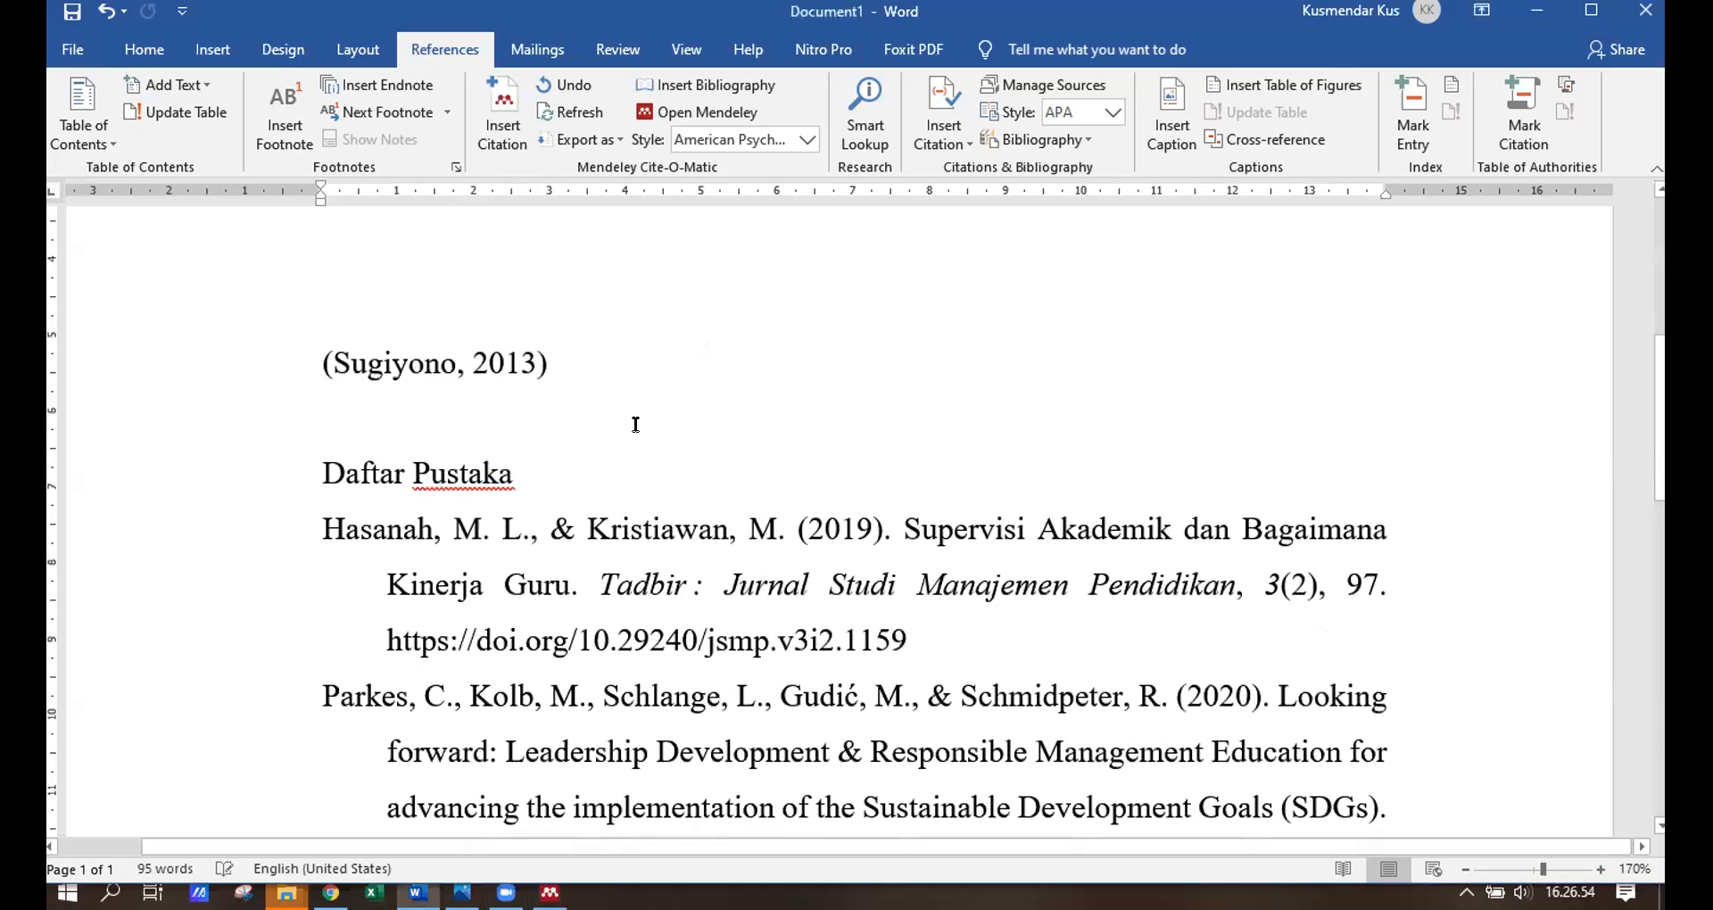
scroll(635, 423, "up", 2)
left_click_drag(557, 562, 339, 427)
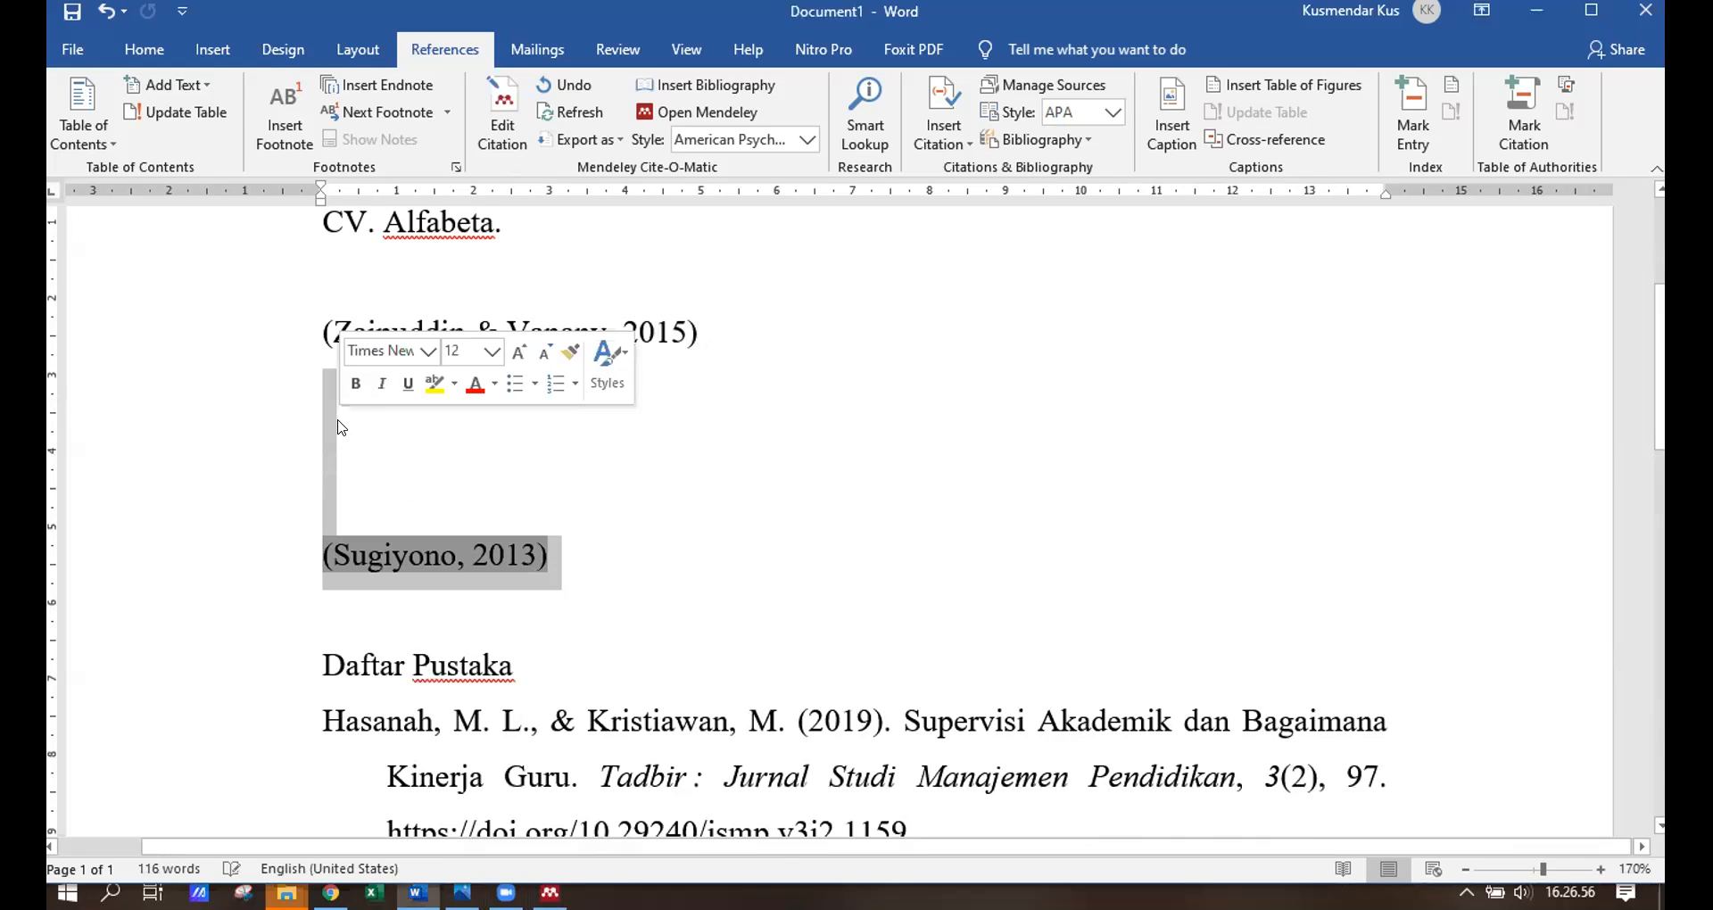
key("Delete")
left_click(650, 428)
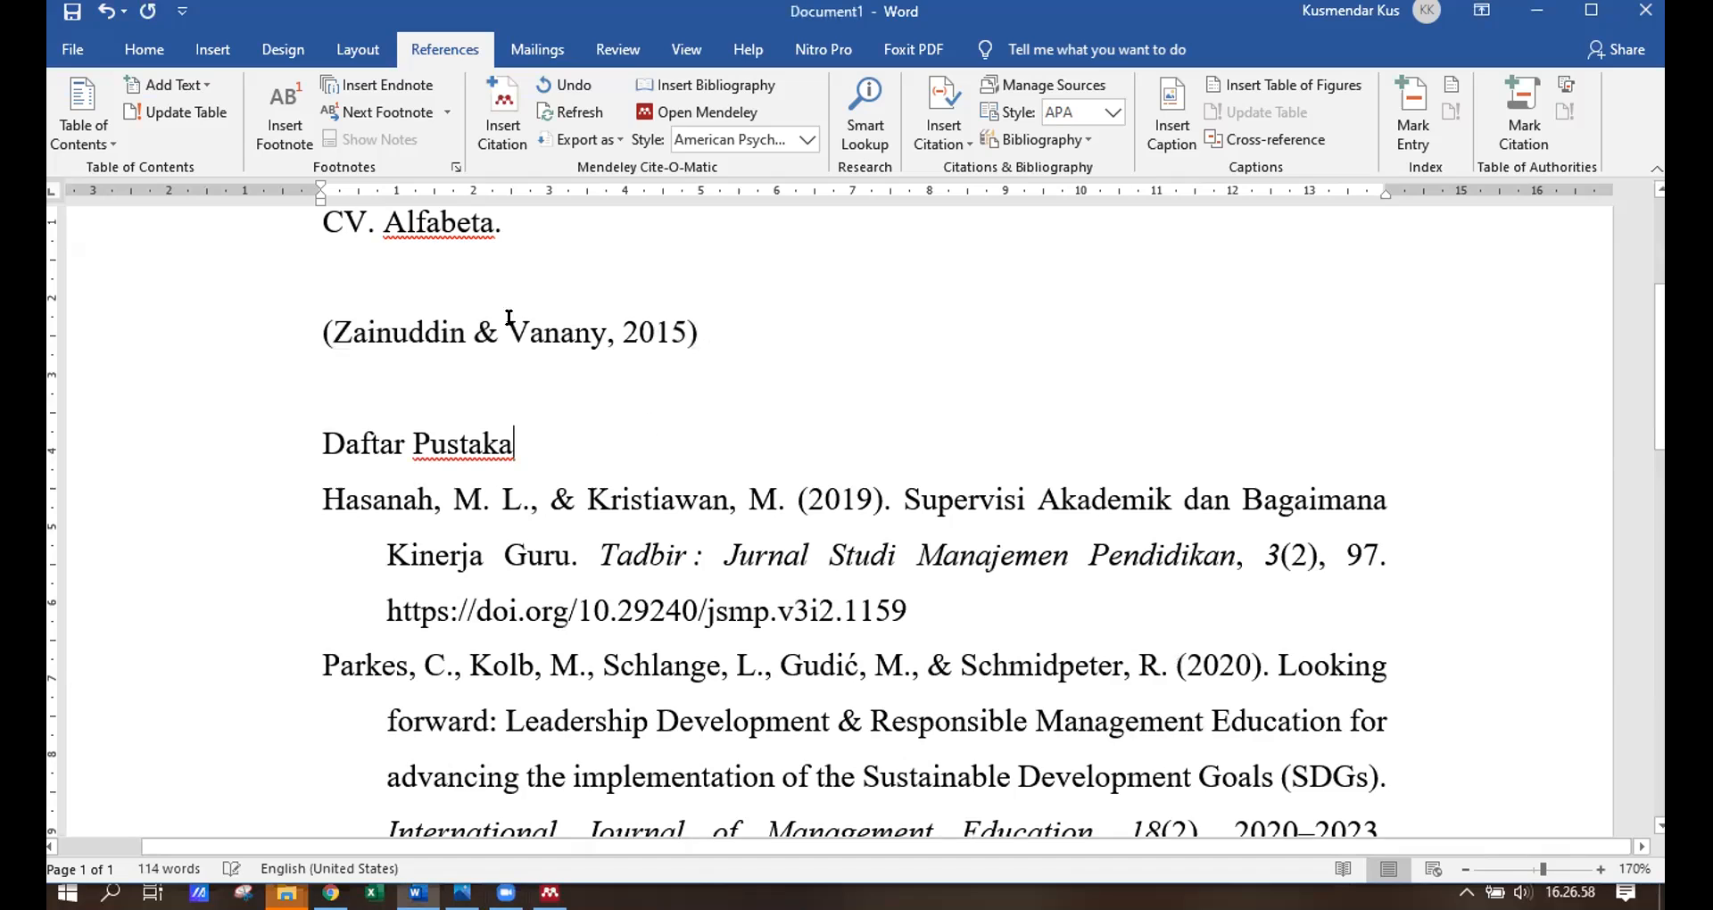
scroll(570, 207, "up", 1)
left_click(580, 112)
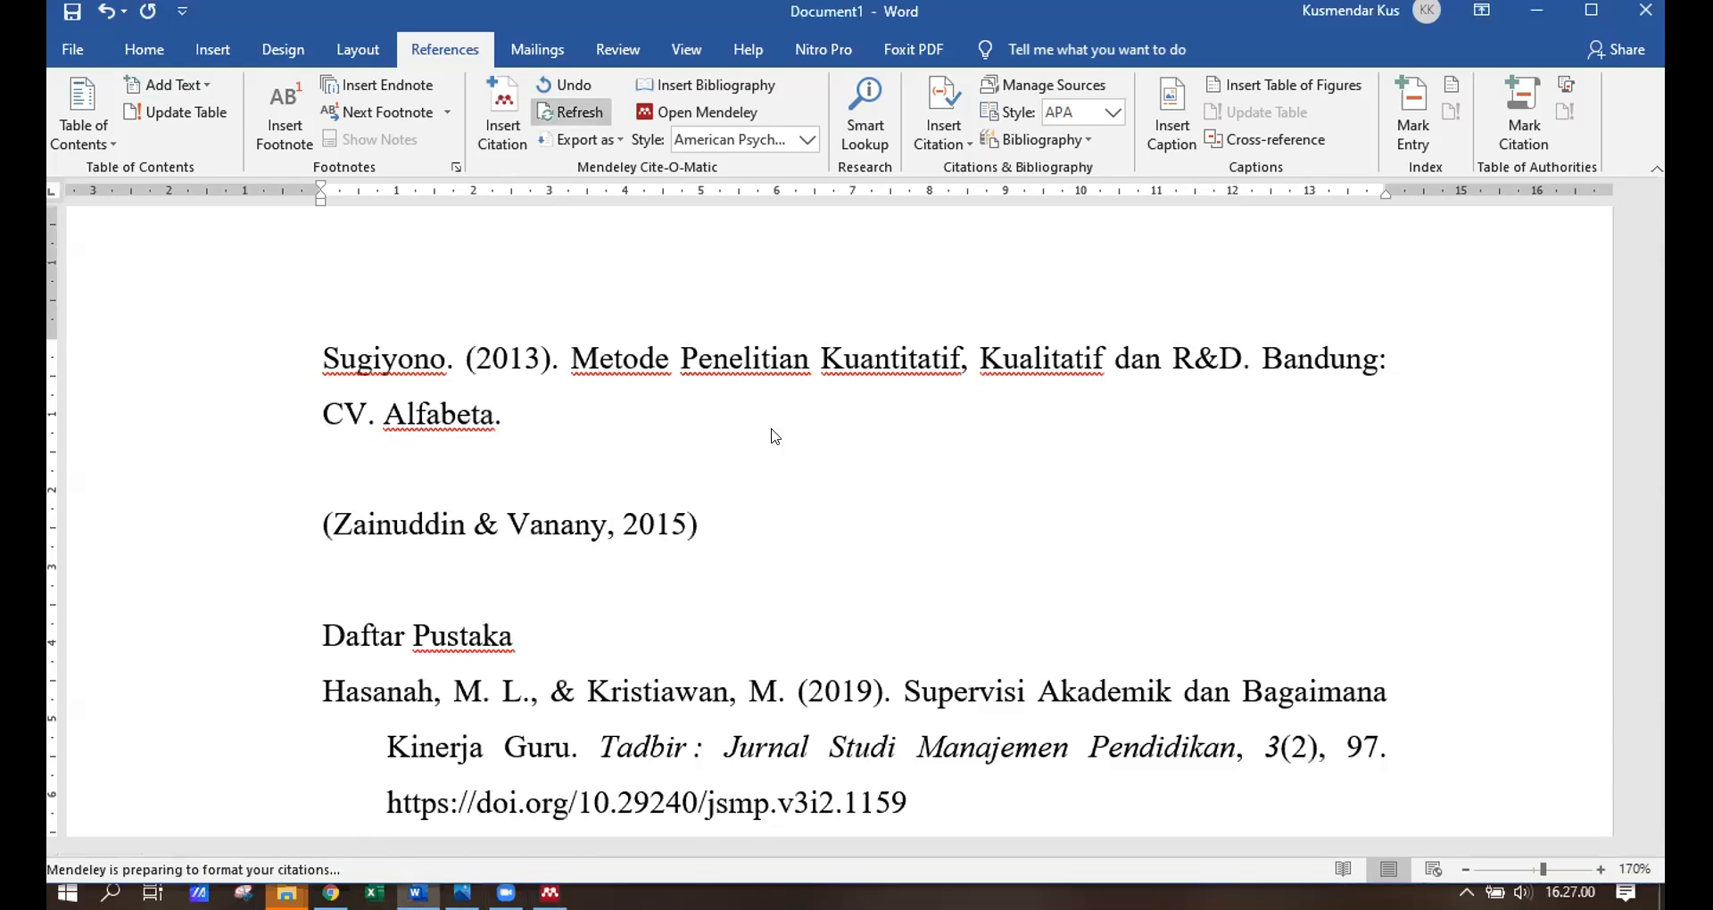
Review the Zainuddin & Vanany (2015) bibliography entry and its italic proceedings title.
scroll(1403, 580, "down", 2)
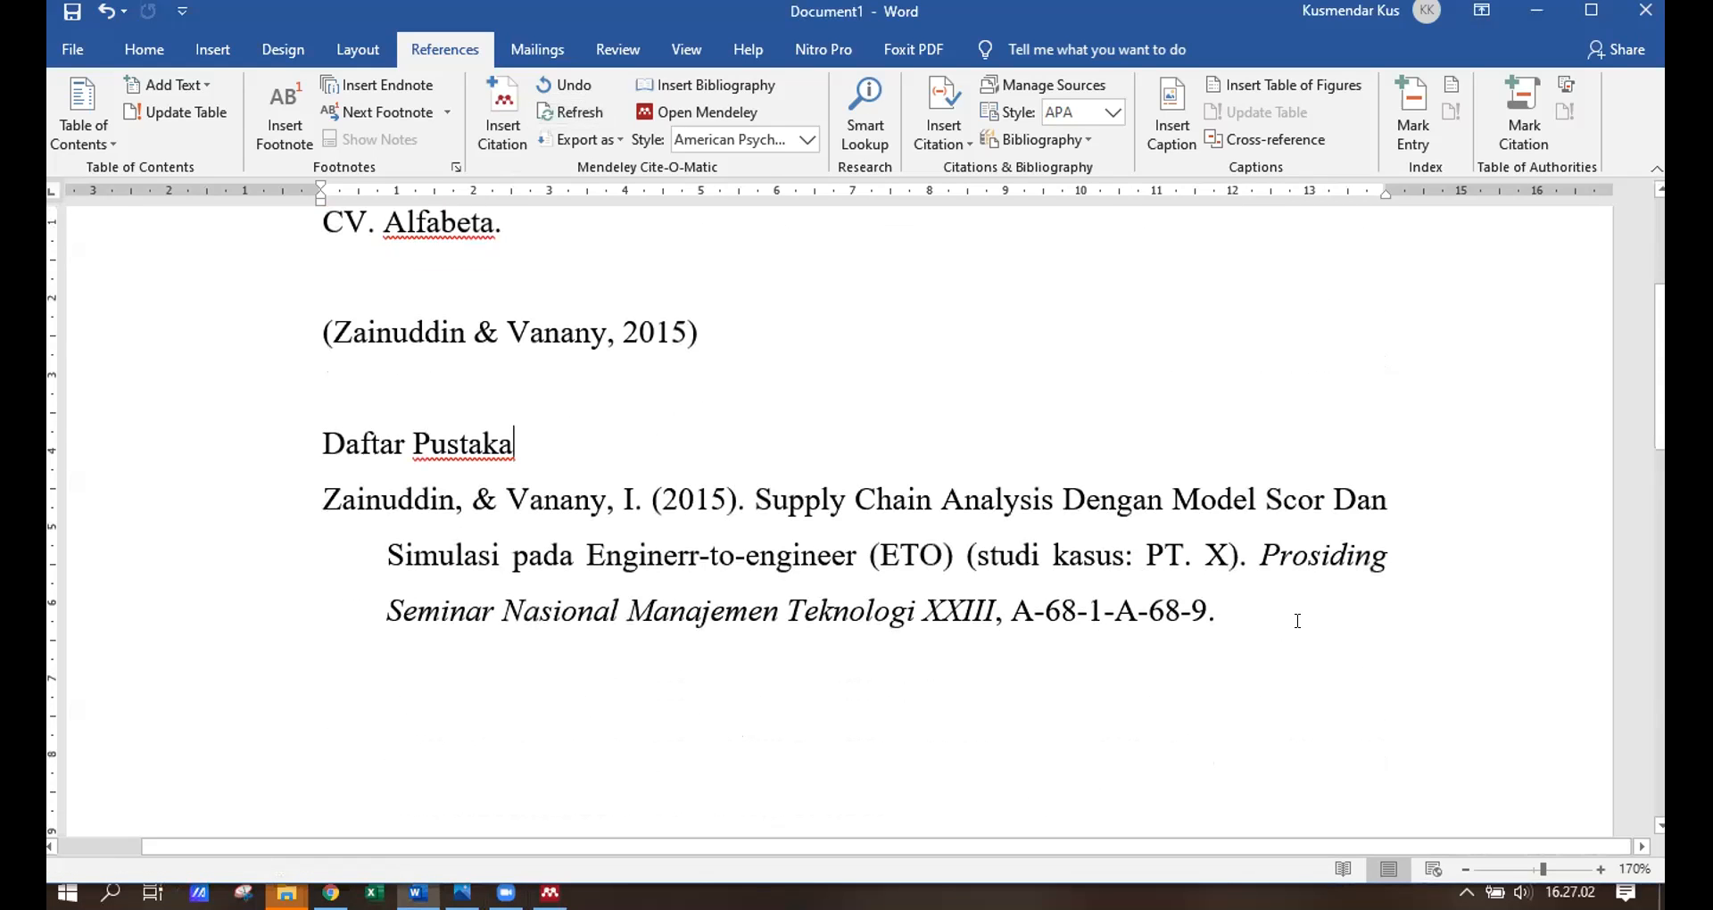
left_click_drag(1220, 614, 306, 491)
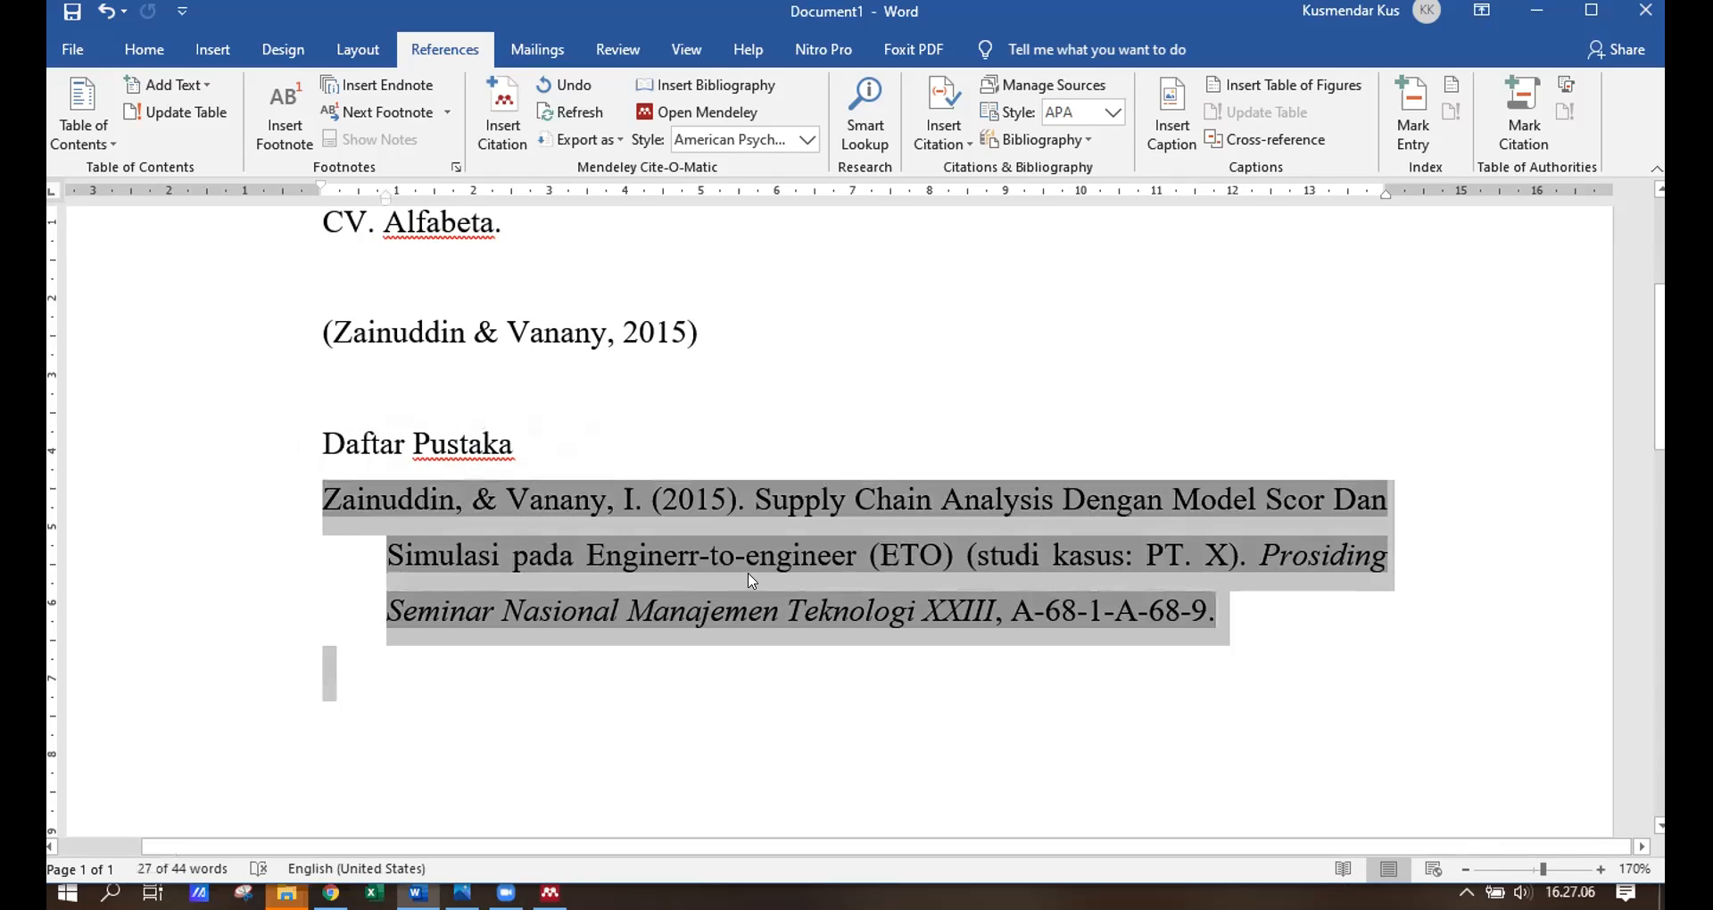
left_click(471, 567)
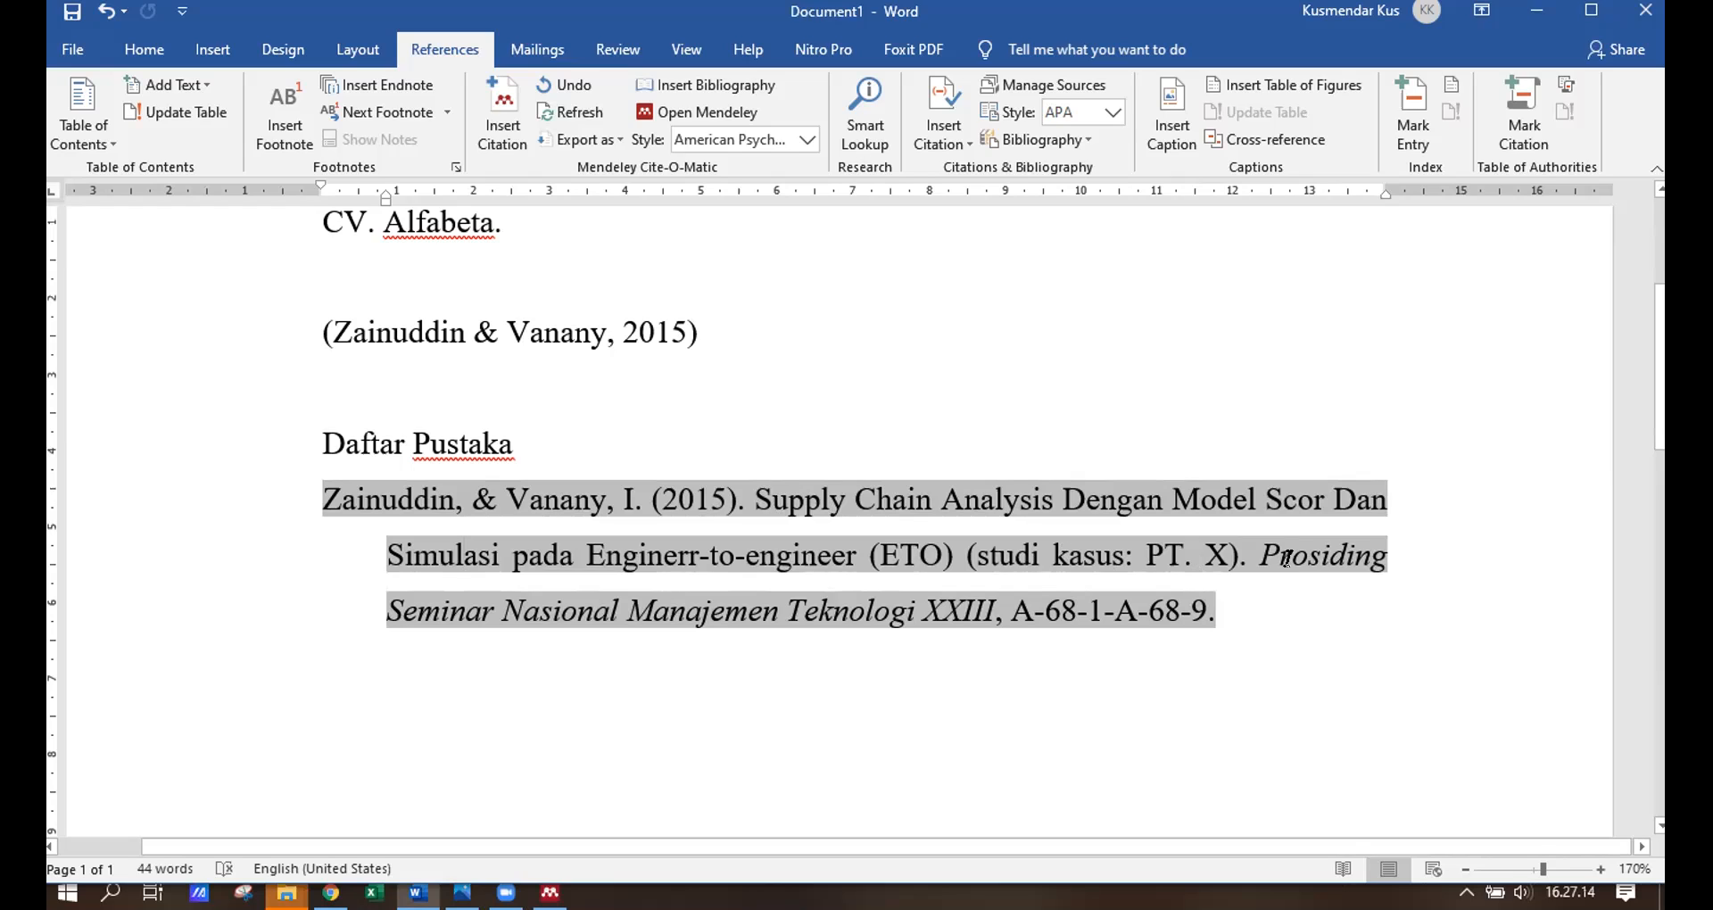
left_click_drag(1267, 548, 1198, 610)
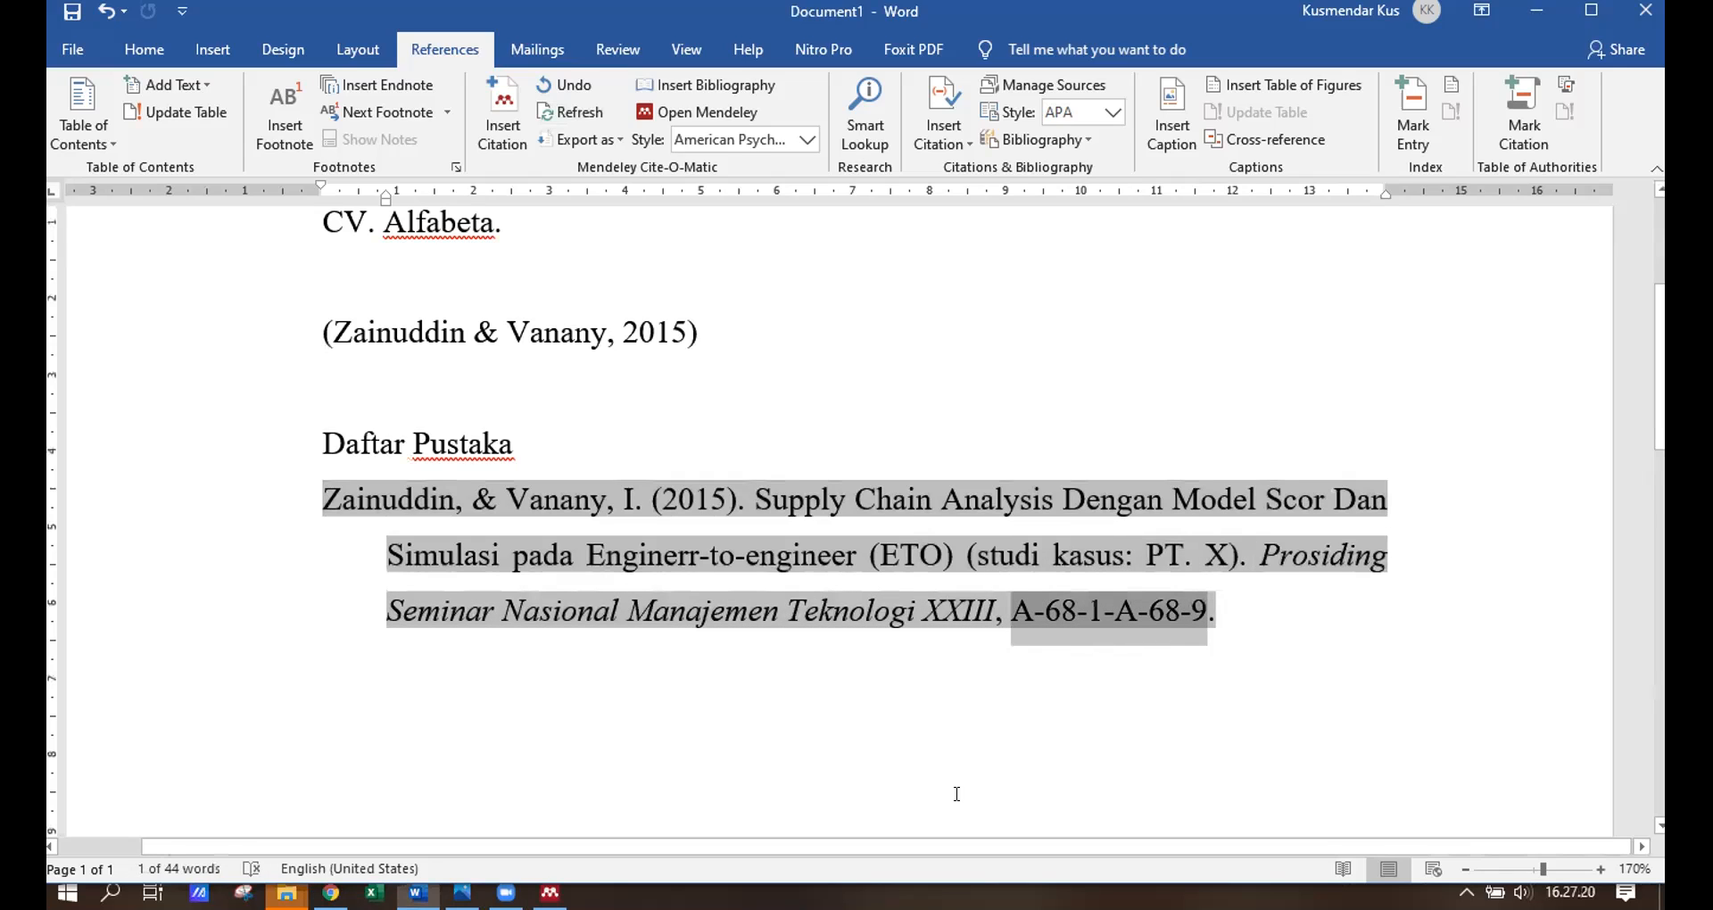
left_click_drag(1259, 555, 984, 606)
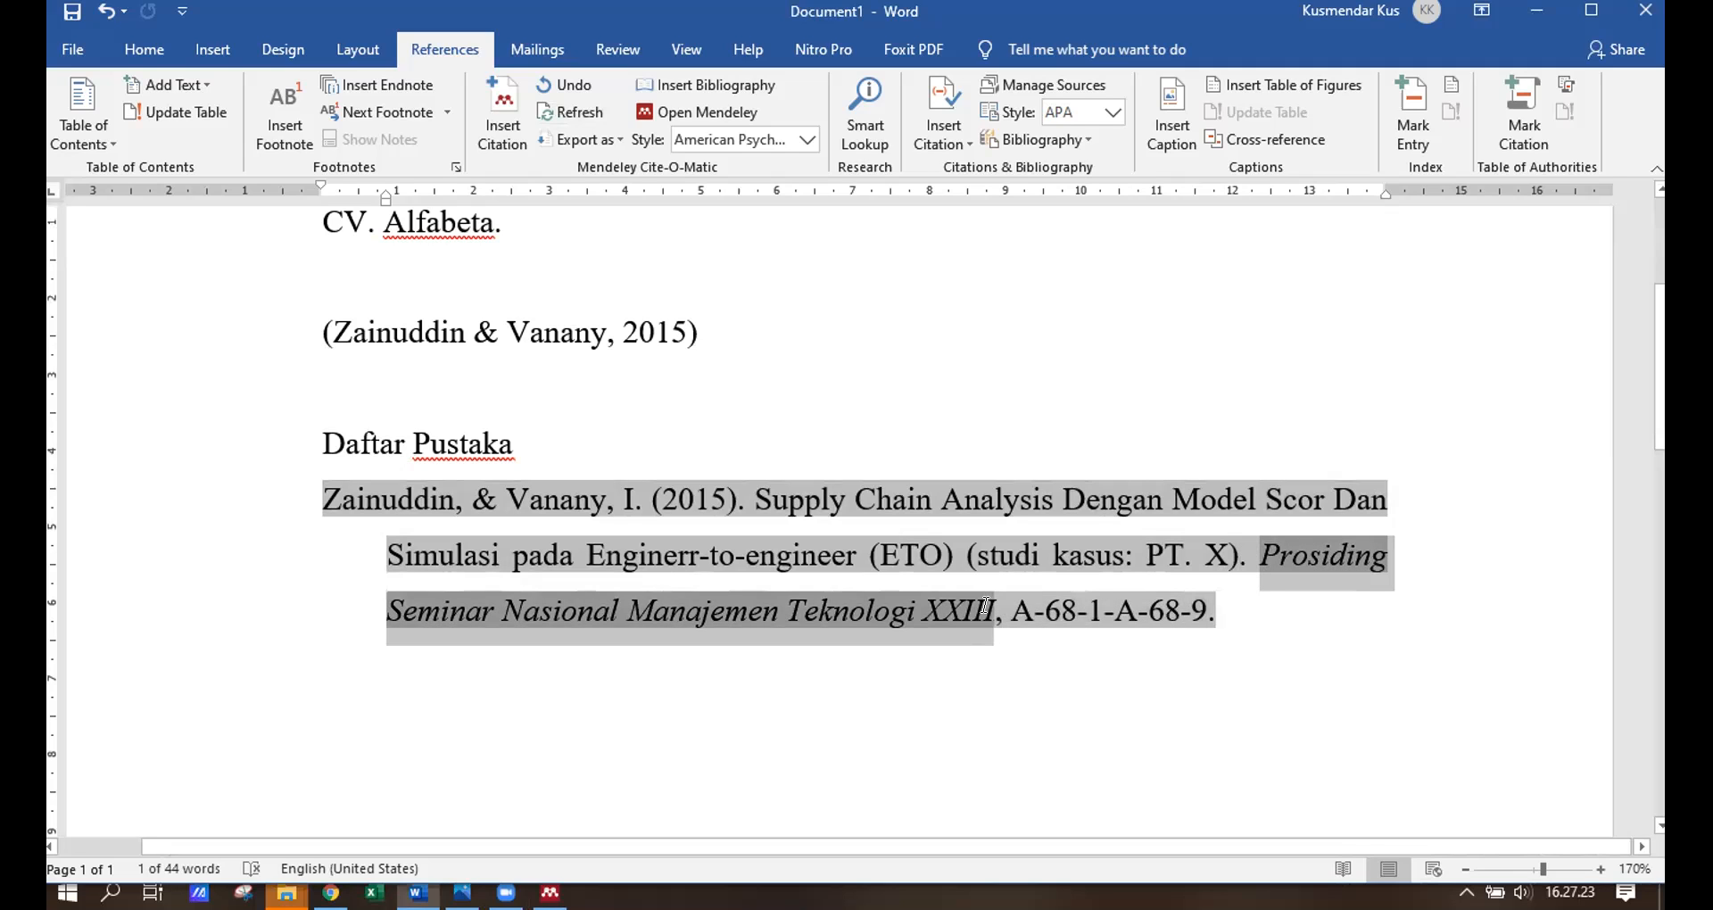
left_click(1331, 658)
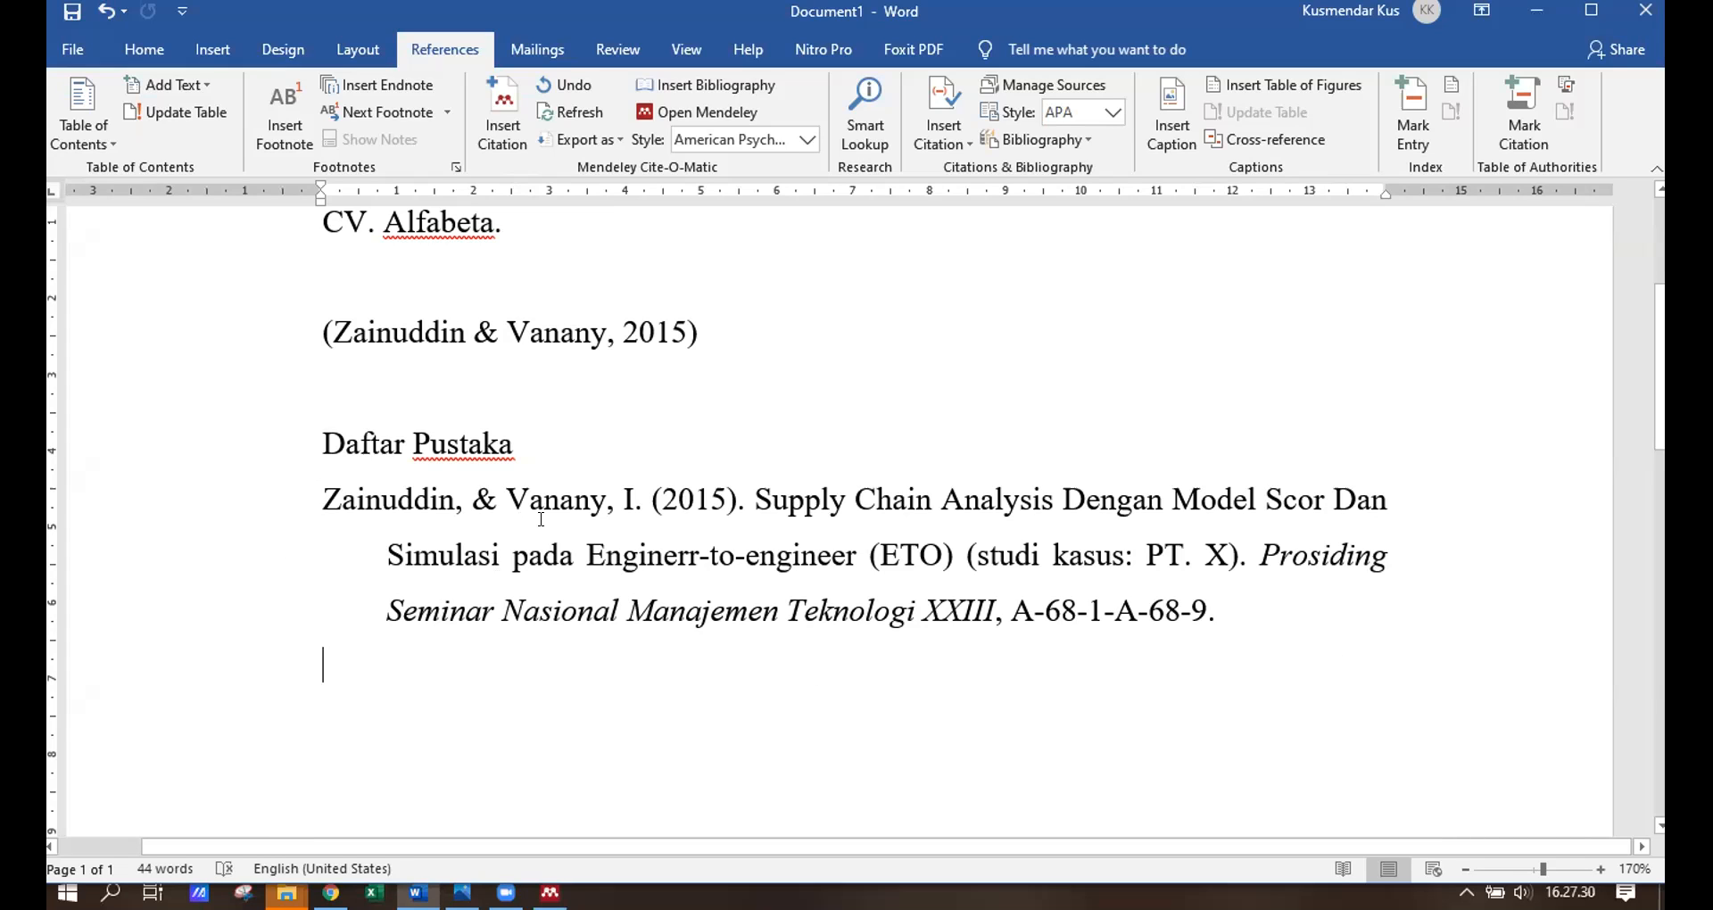
Switch back to Mendeley Desktop.
scroll(748, 571, "up", 3)
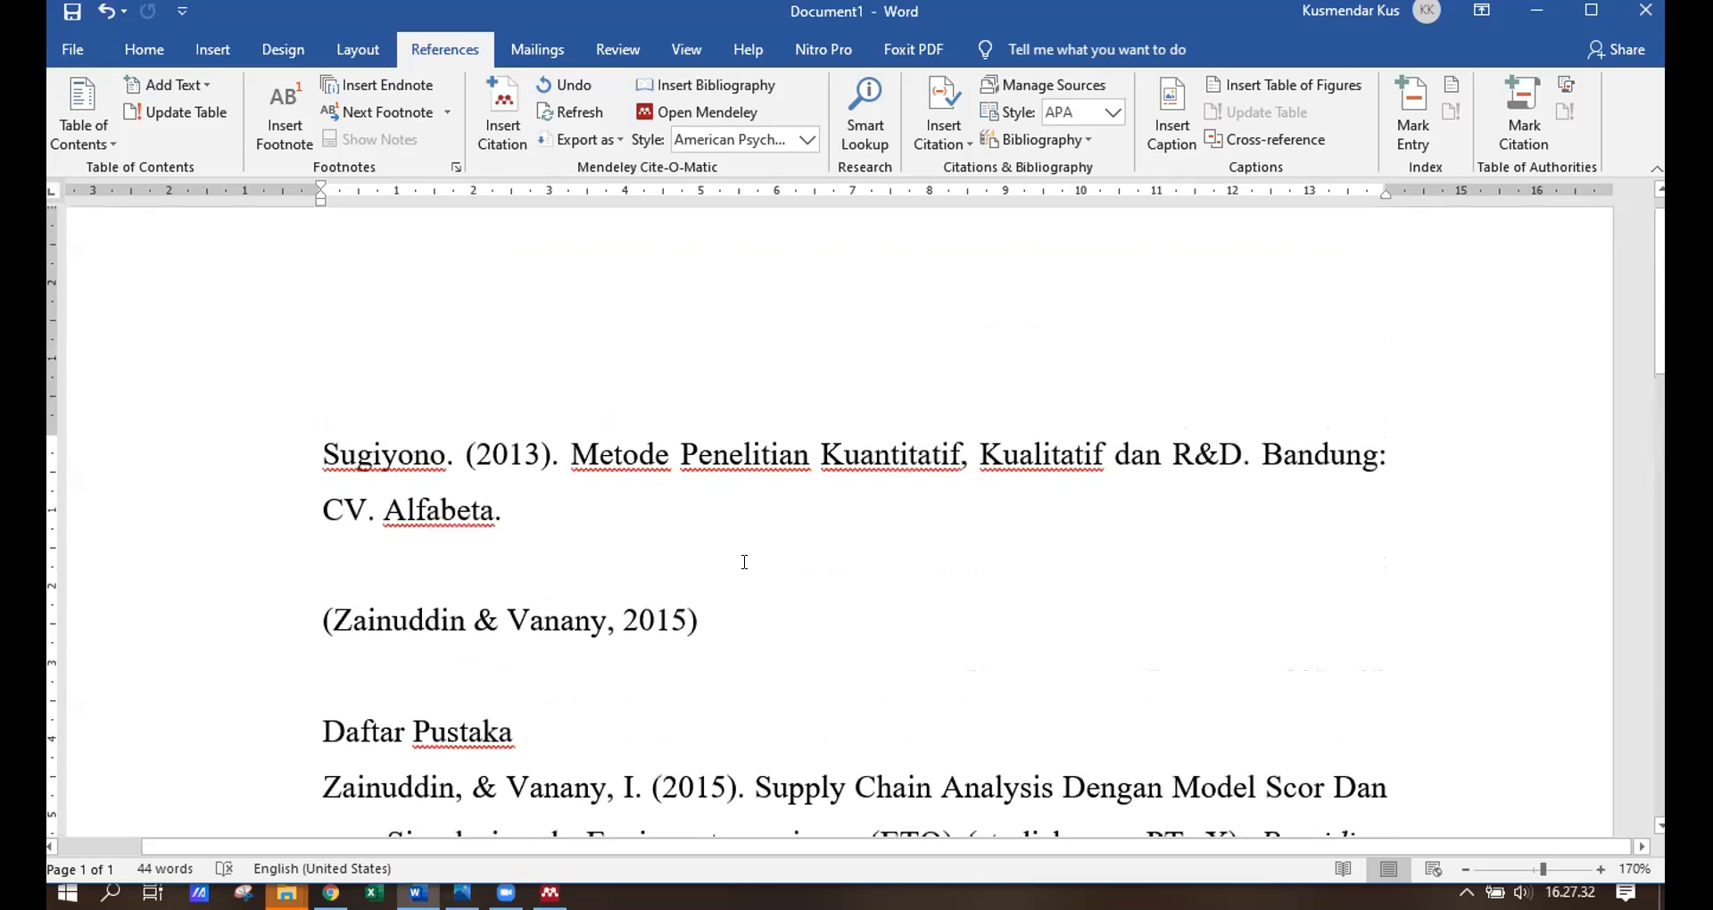
scroll(746, 568, "down", 2)
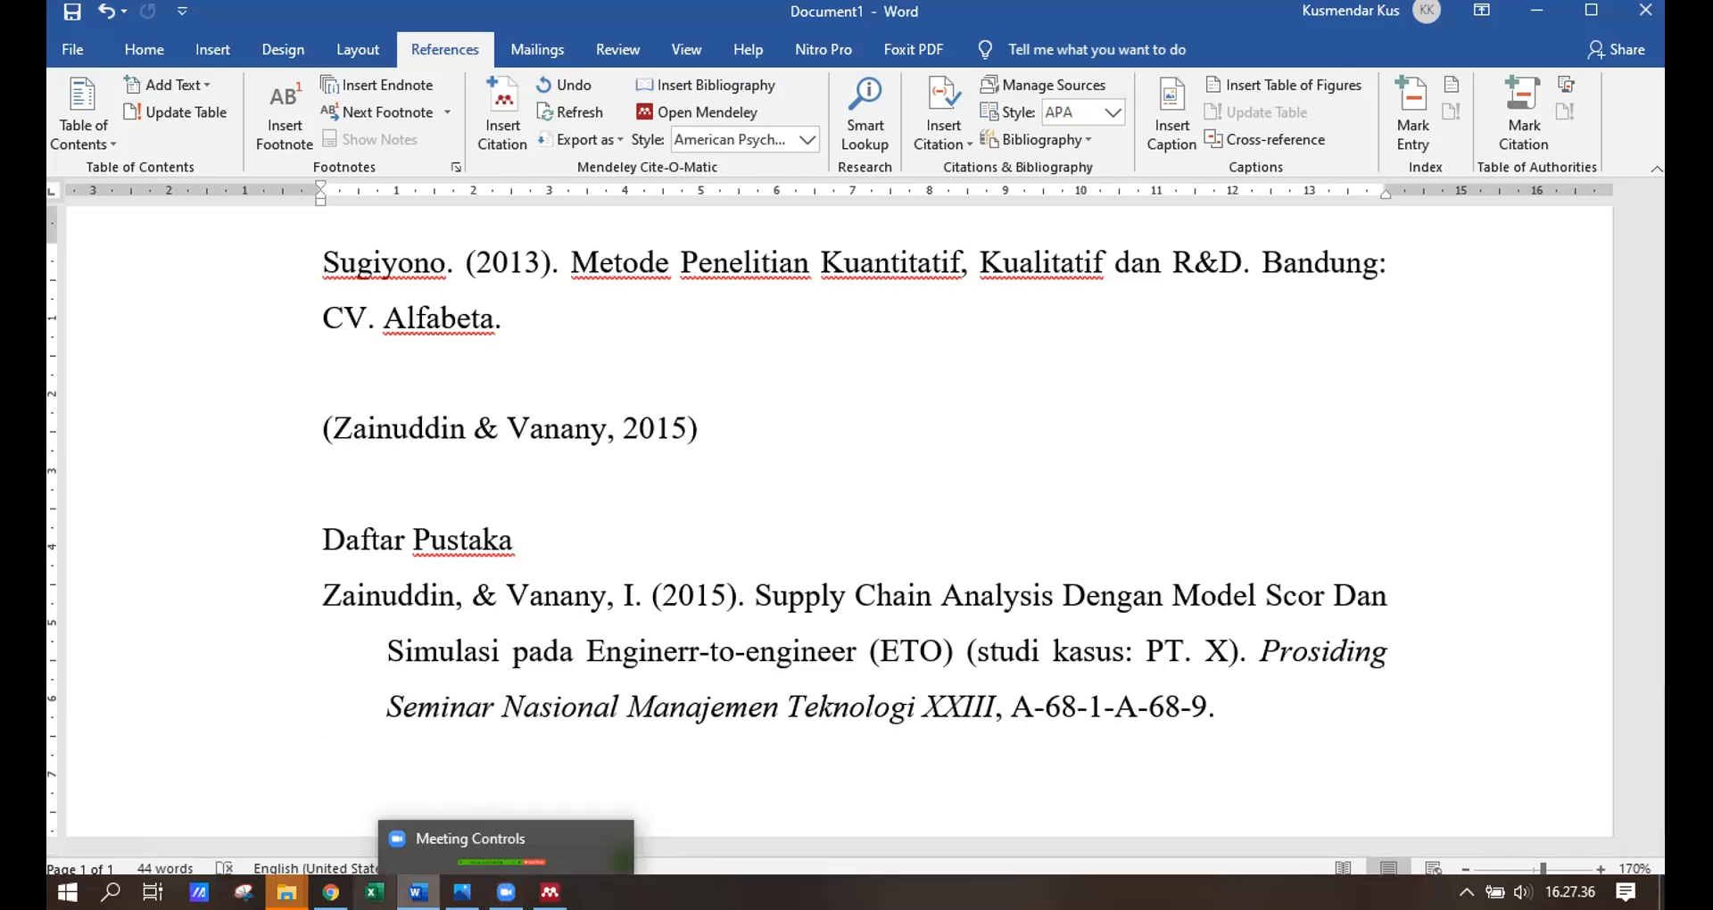
mouse_move(287, 892)
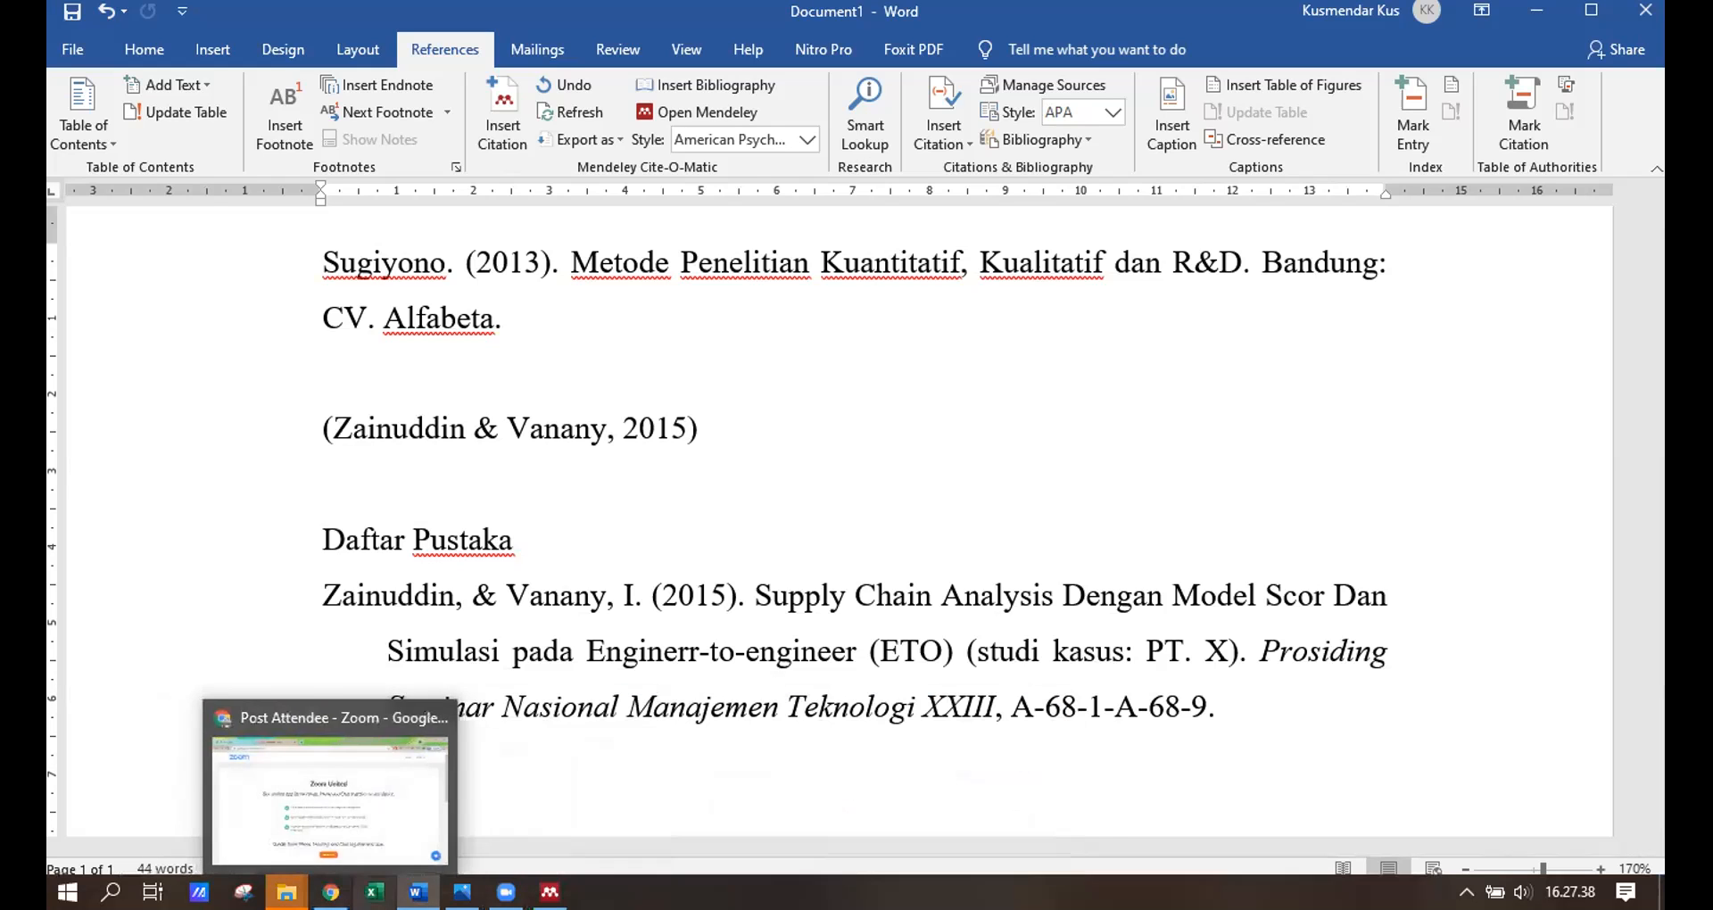
mouse_move(549, 893)
left_click(550, 799)
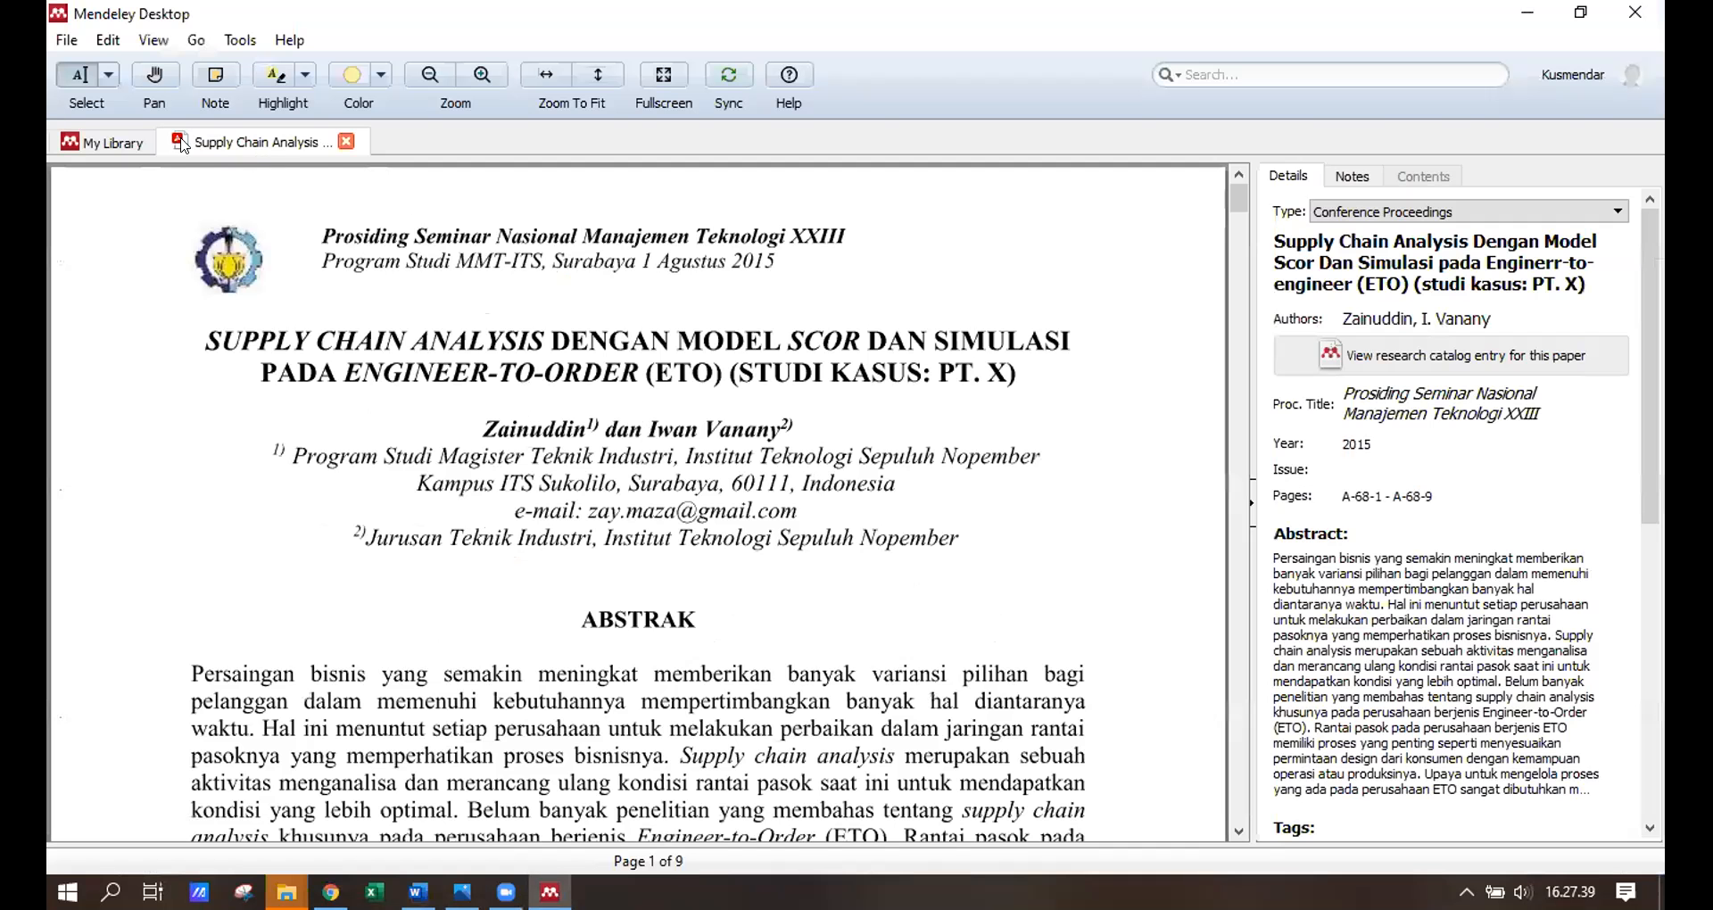
Open the 'Model Optimasi Jaringan Rantai Pasok' thesis, skim its PDF, and mark its details correct.
left_click(111, 143)
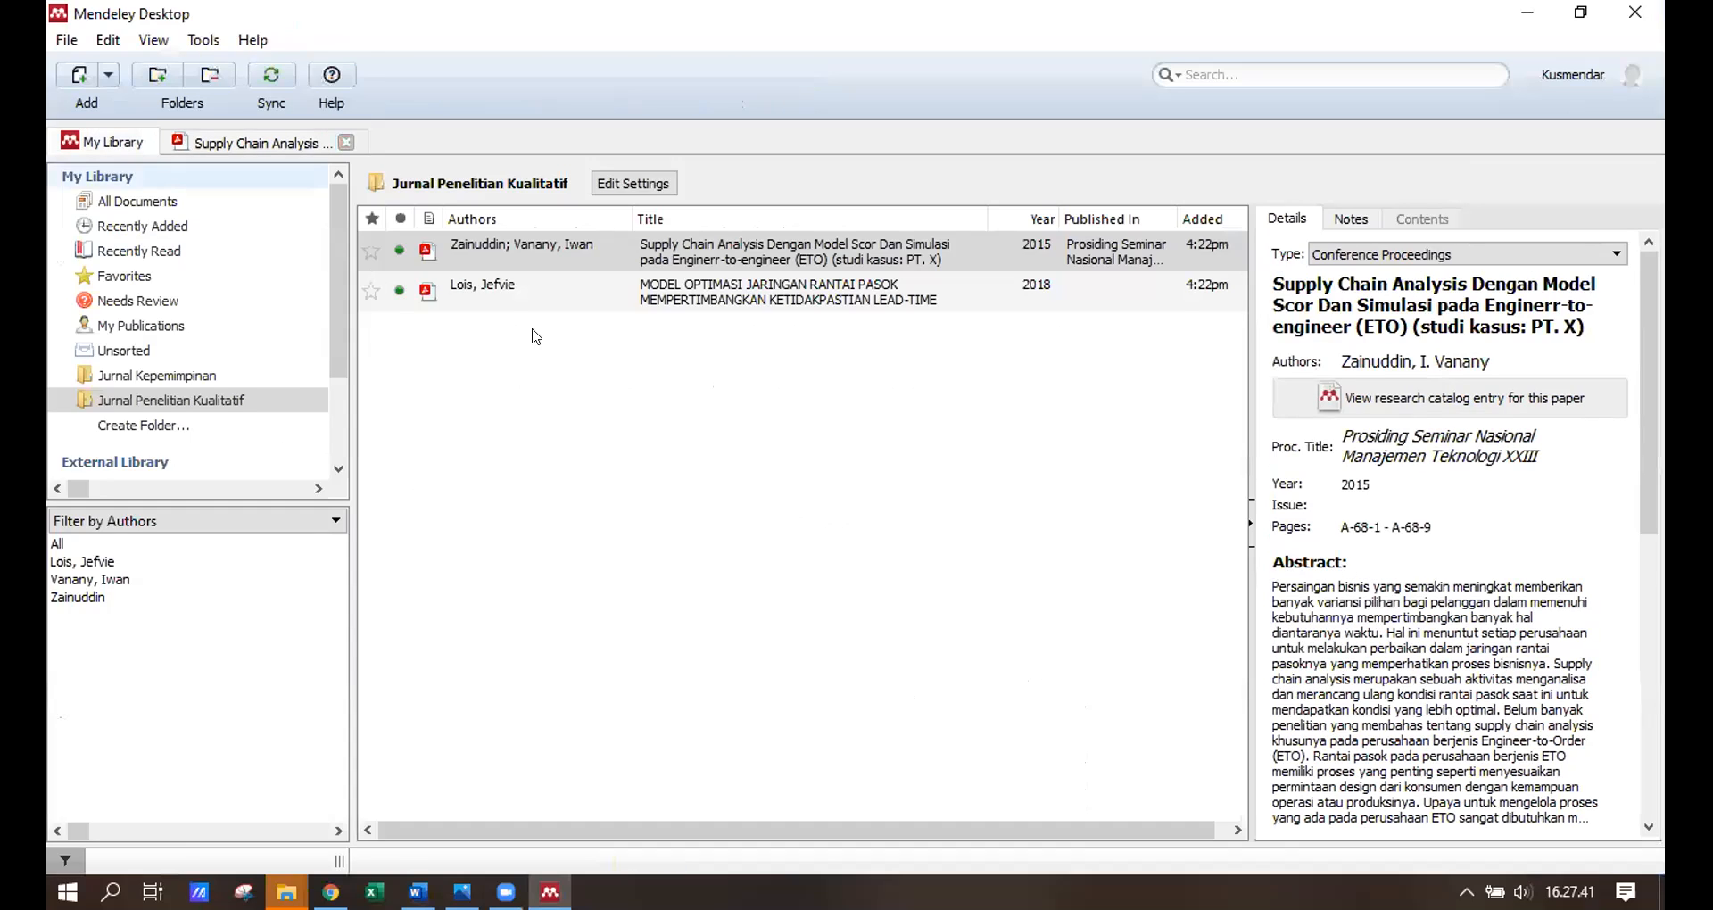
double_click(582, 302)
scroll(928, 450, "down", 3)
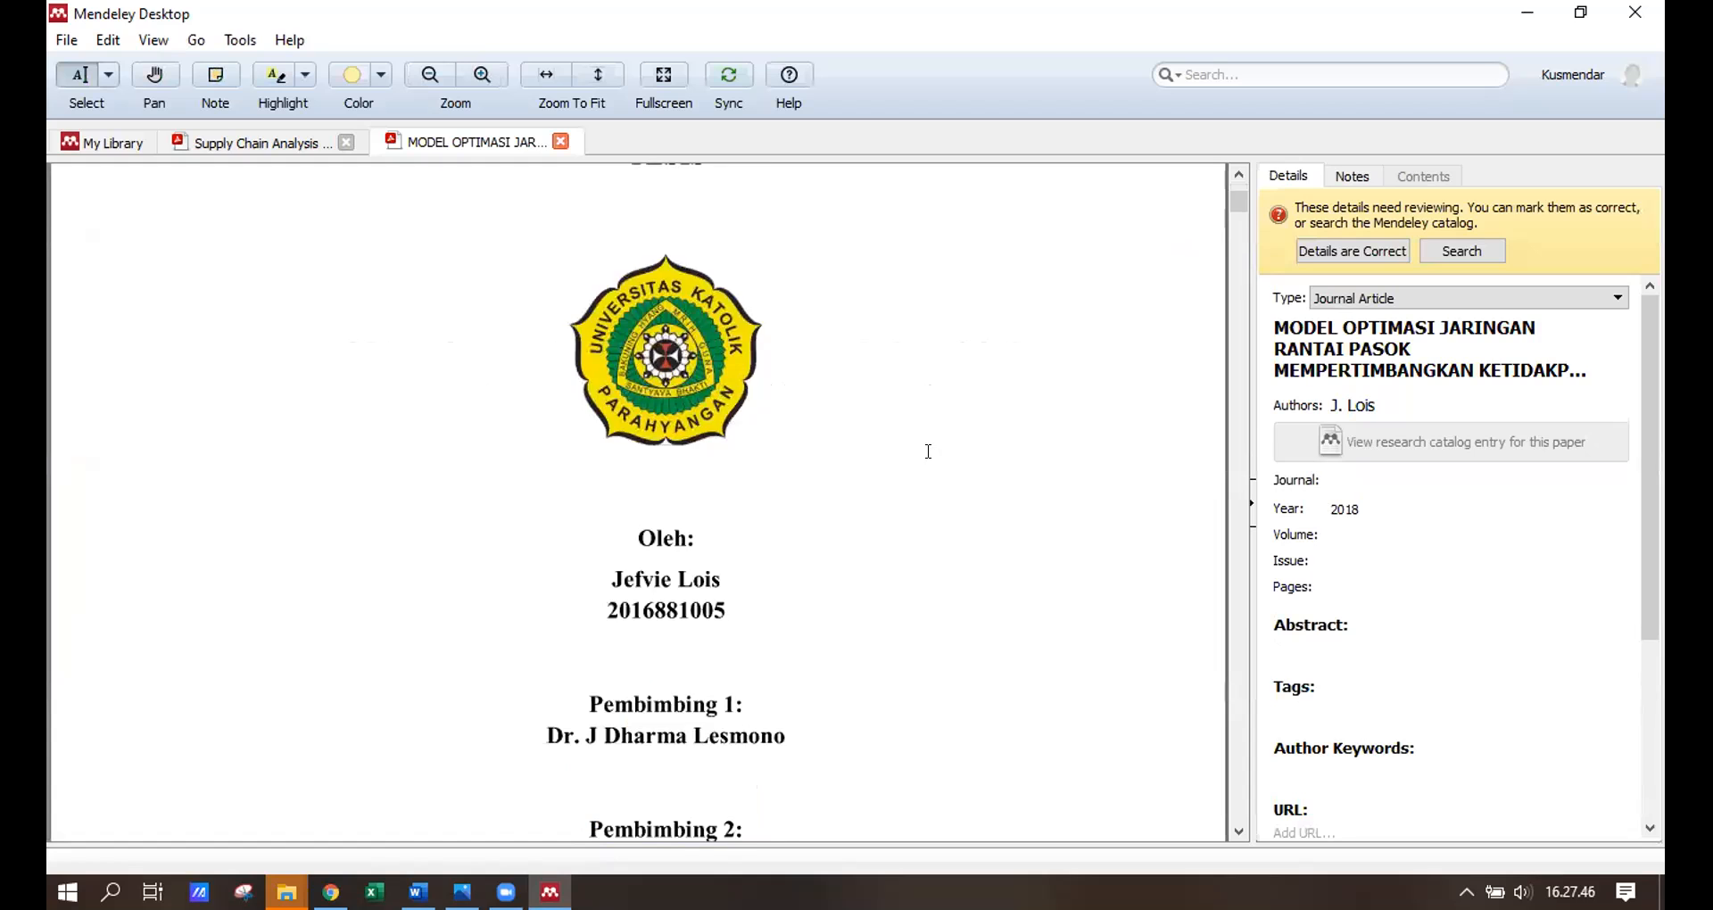
scroll(928, 450, "down", 2)
scroll(723, 397, "up", 6)
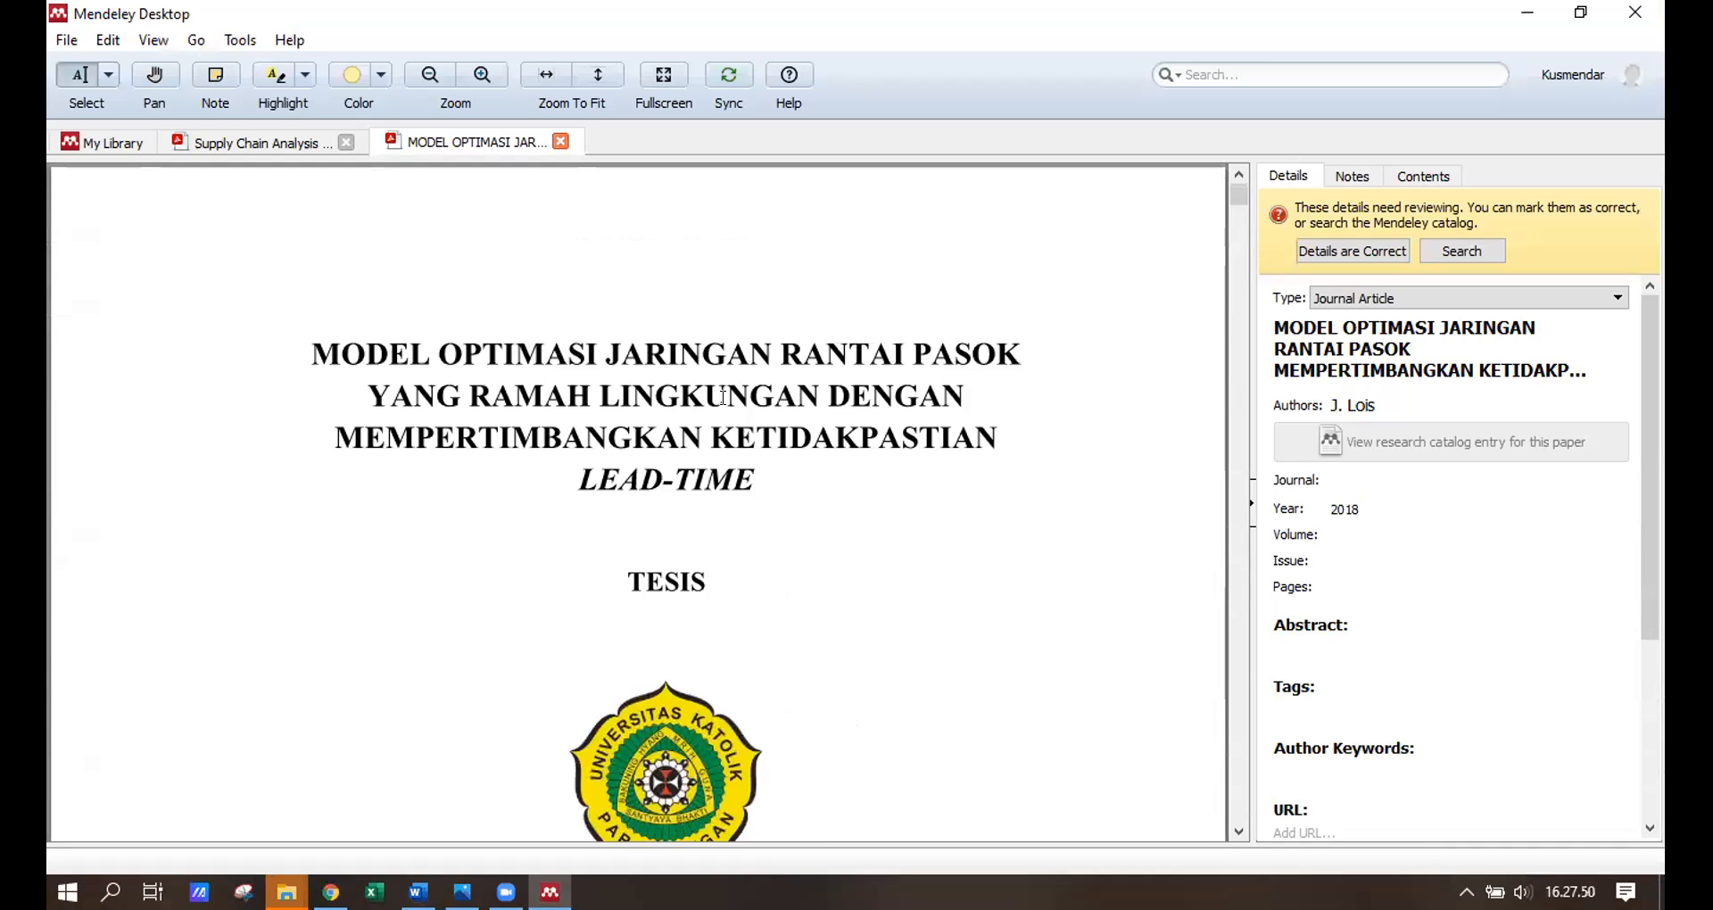
scroll(722, 397, "down", 5)
scroll(1032, 313, "down", 9)
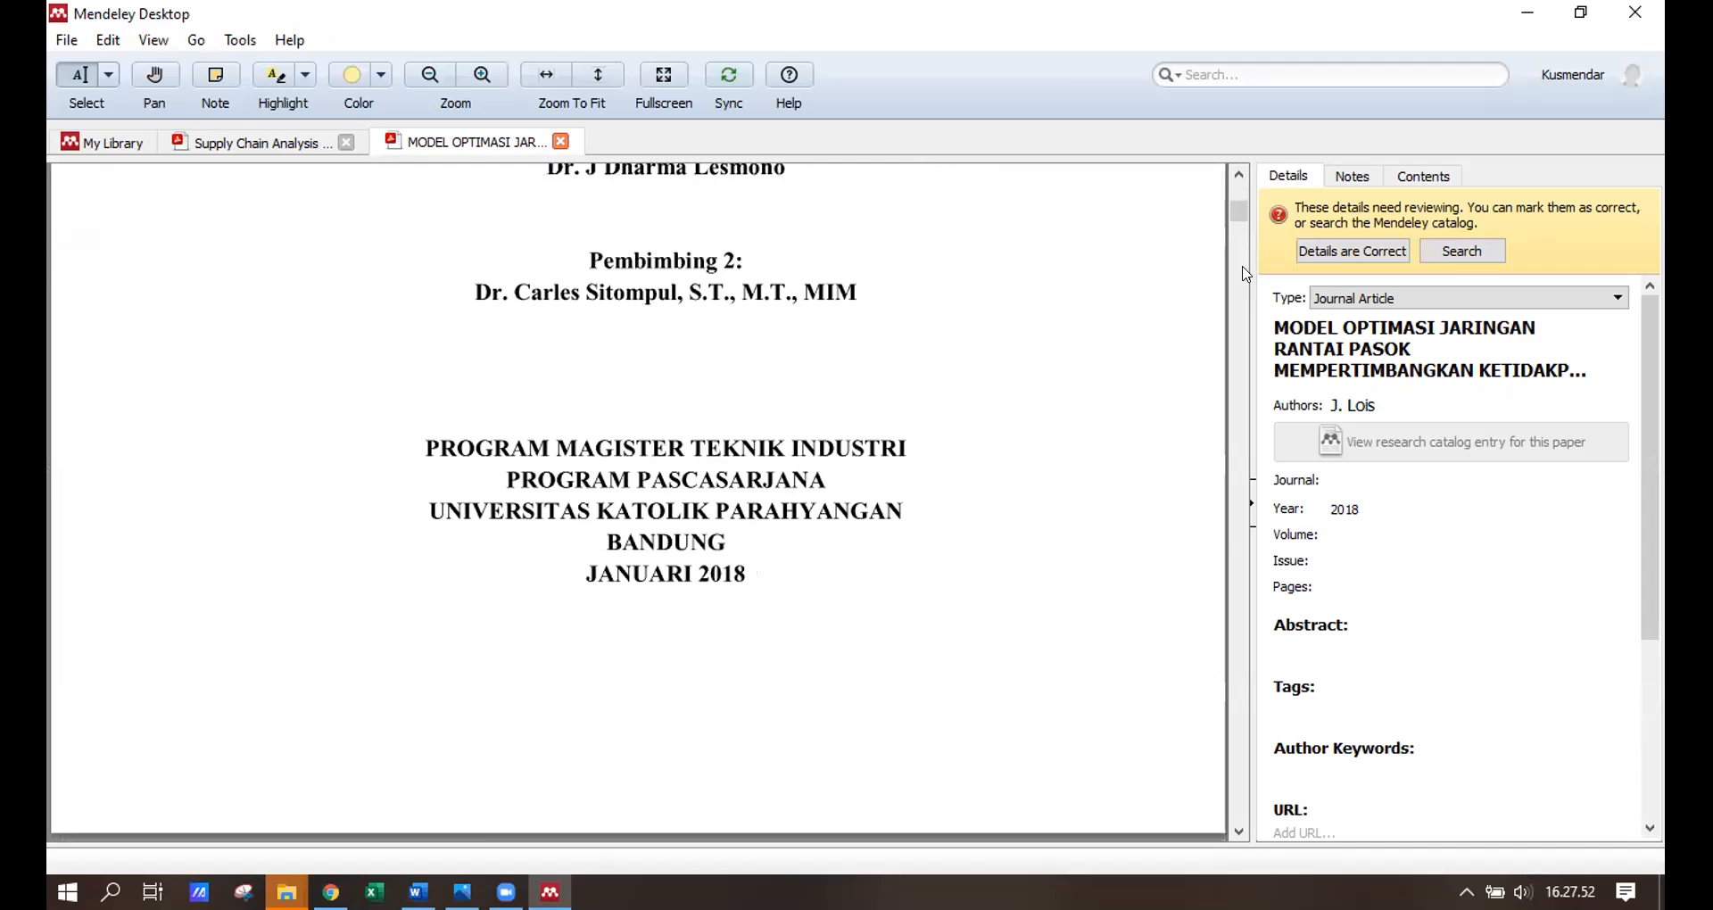
left_click_drag(1238, 211, 1240, 393)
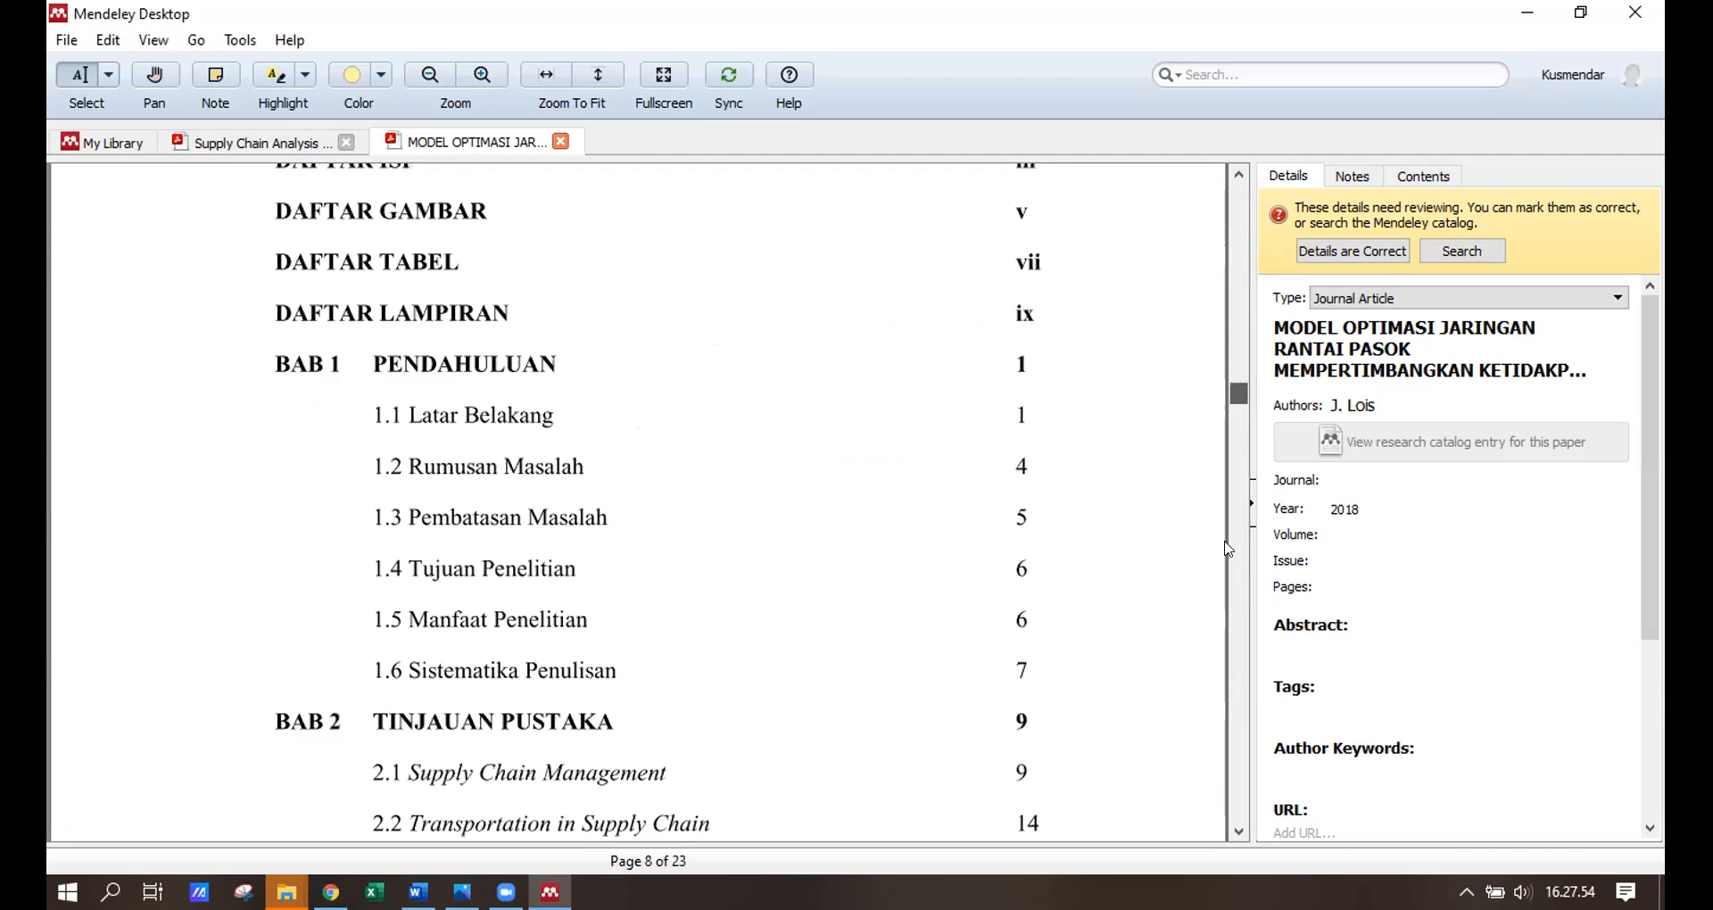
left_click_drag(1227, 568, 1231, 185)
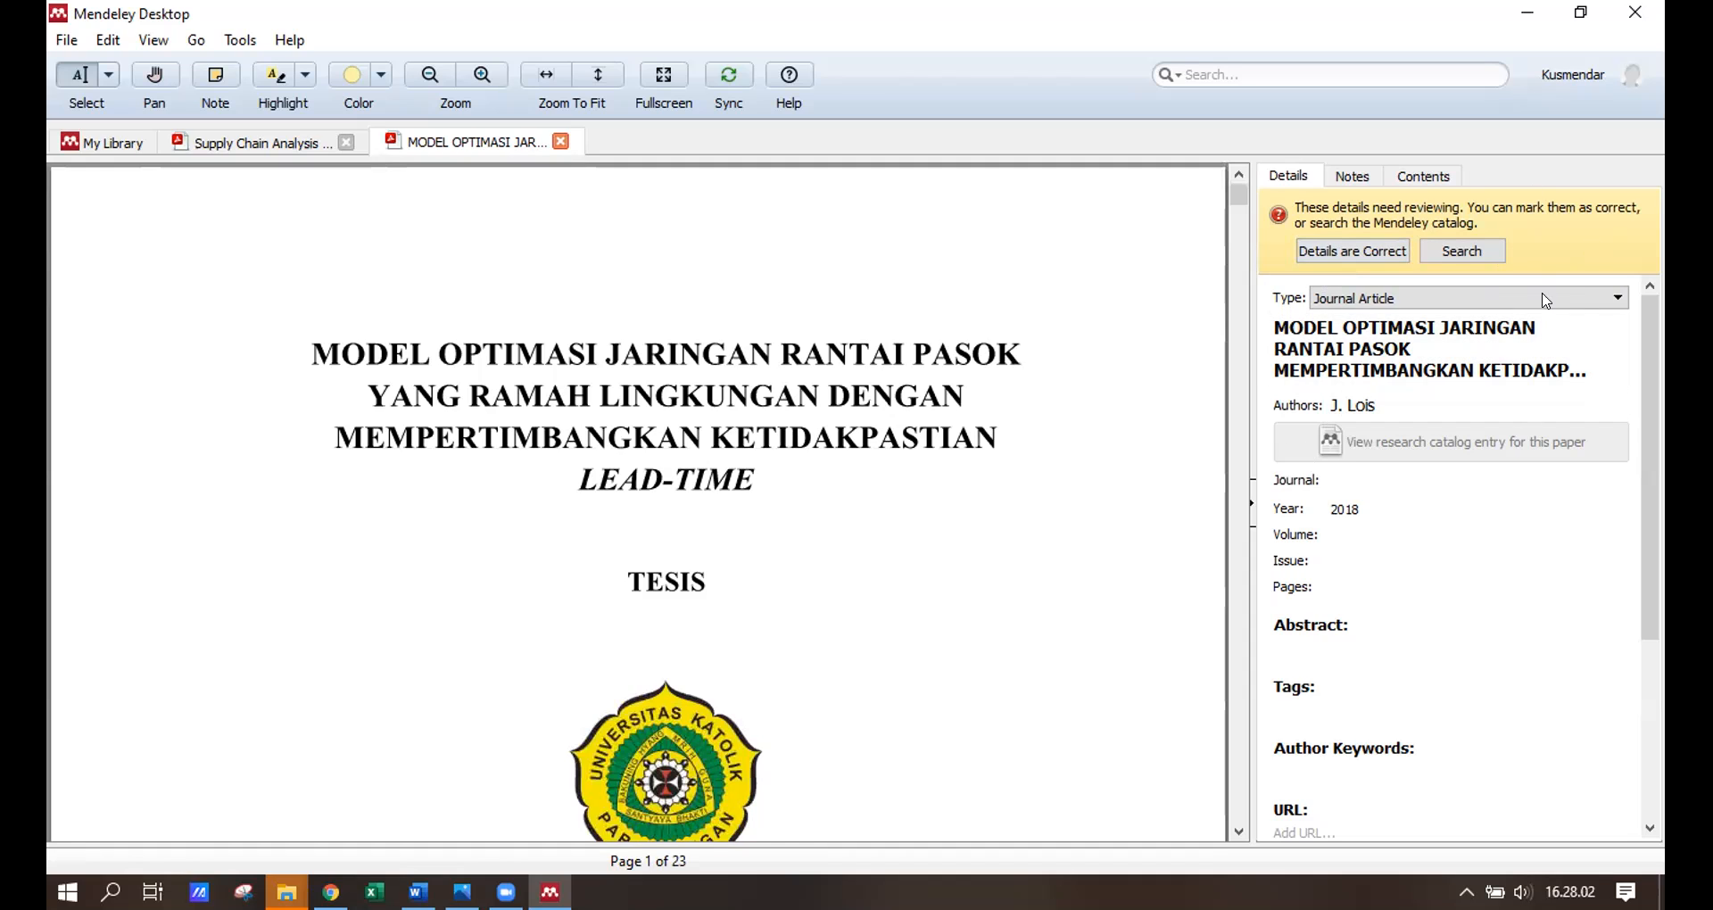
left_click(1383, 257)
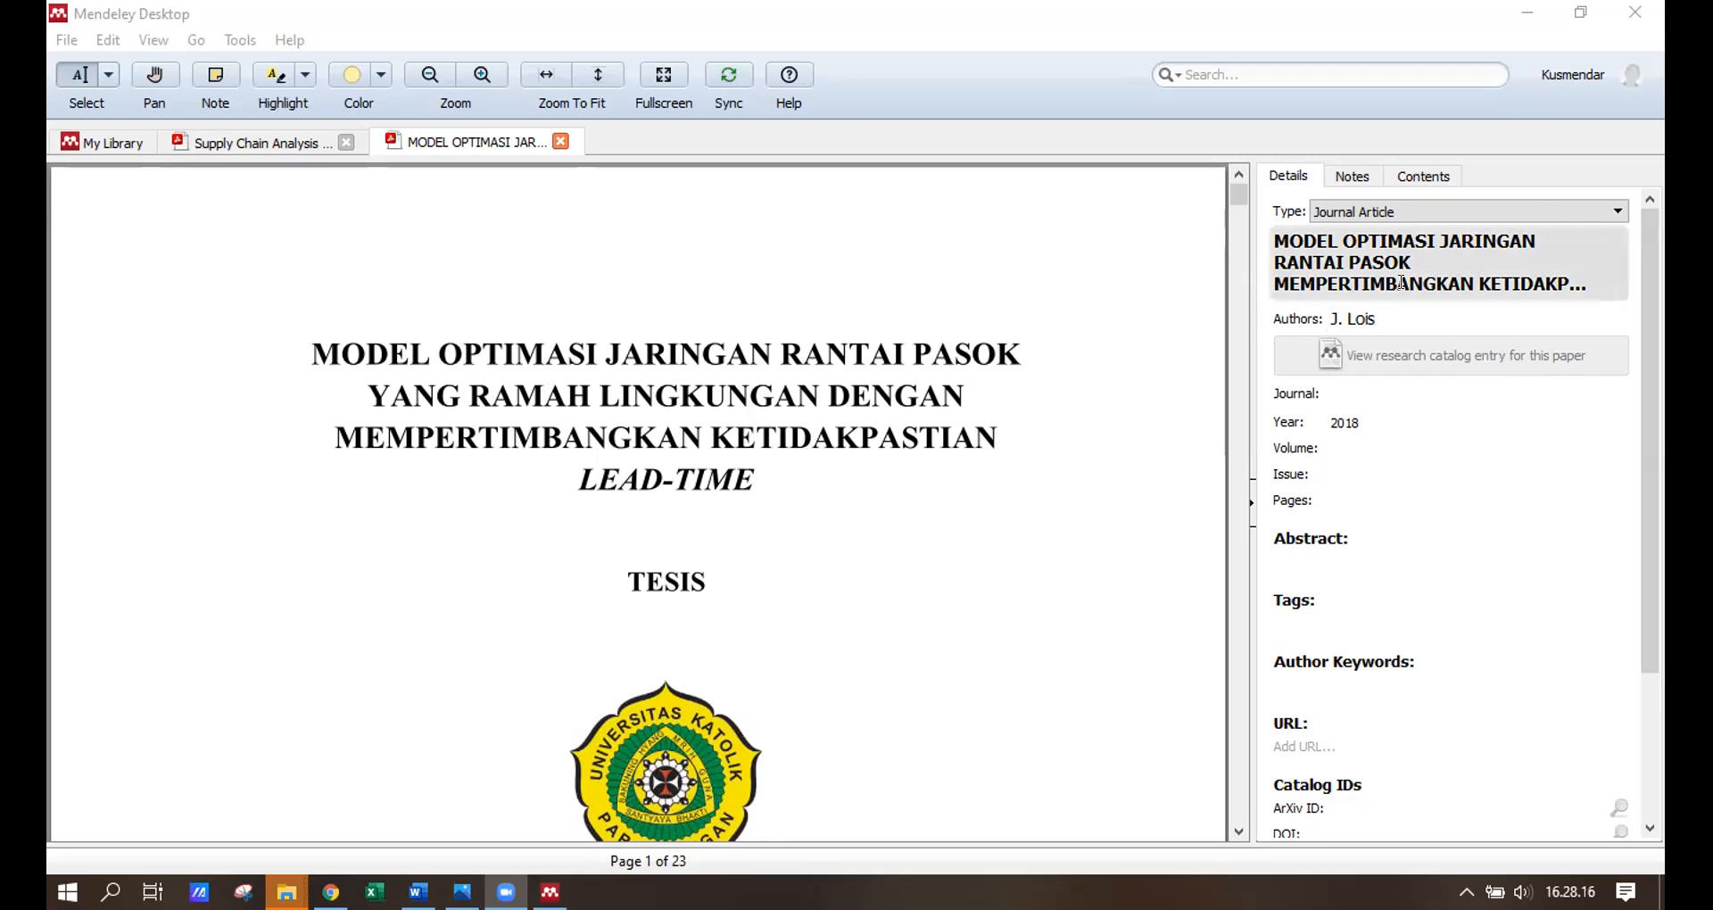
Show the thesis's reference-type list, scrolled down to Thesis and Working Paper.
left_click(1485, 205)
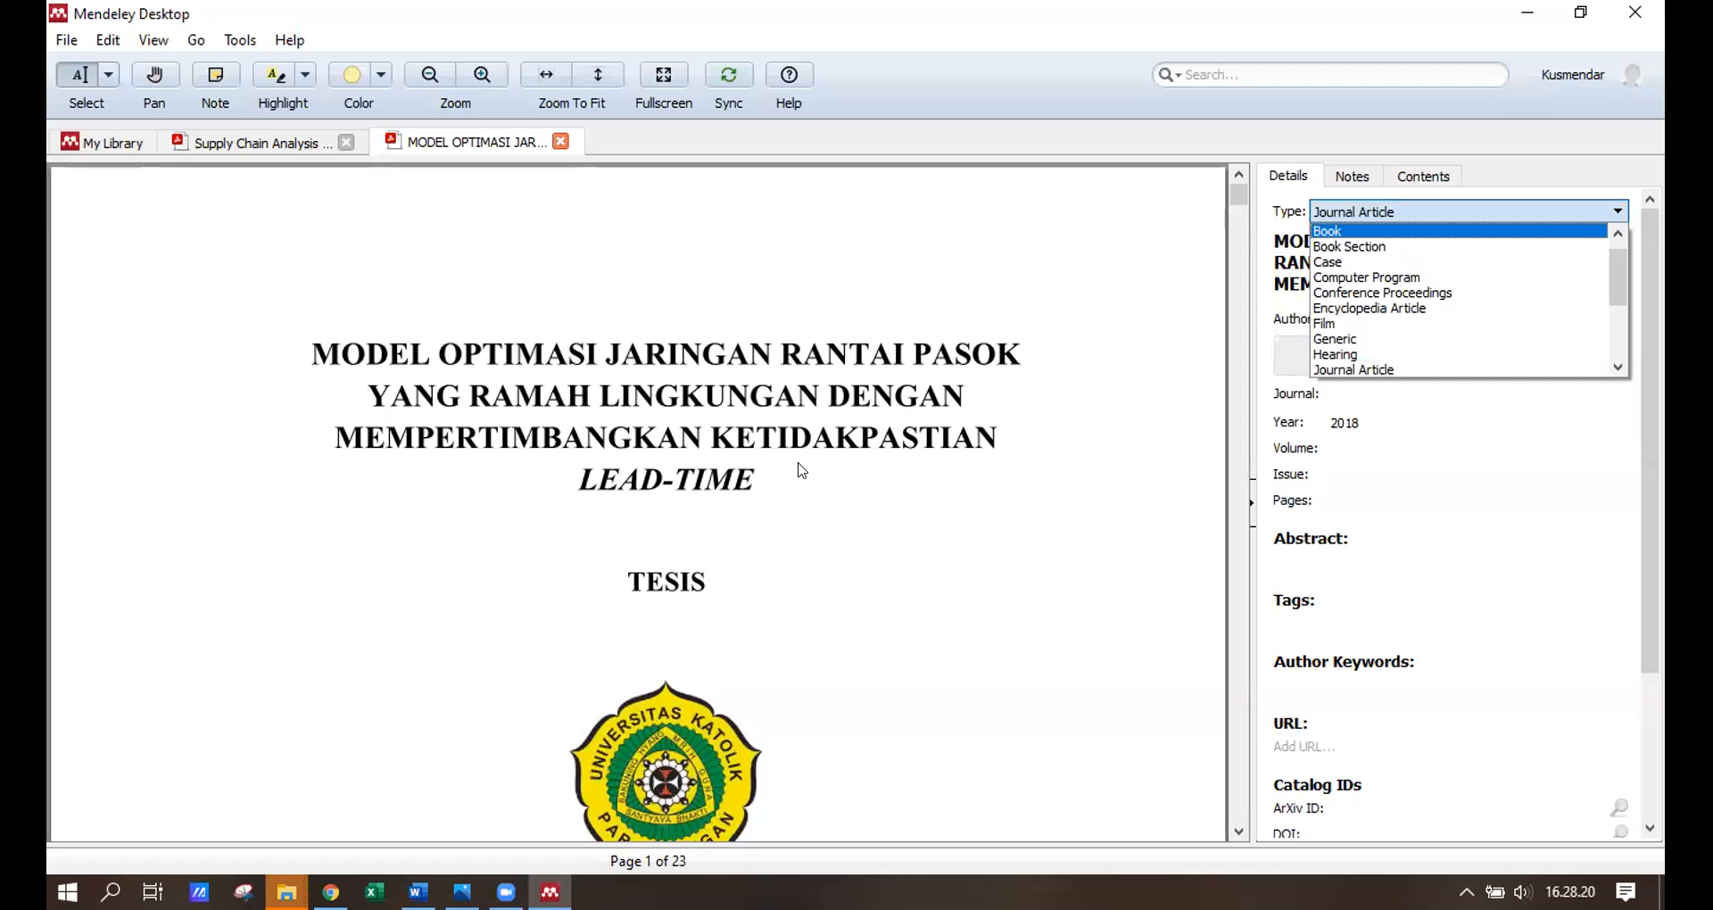
left_click_drag(1617, 274, 1624, 326)
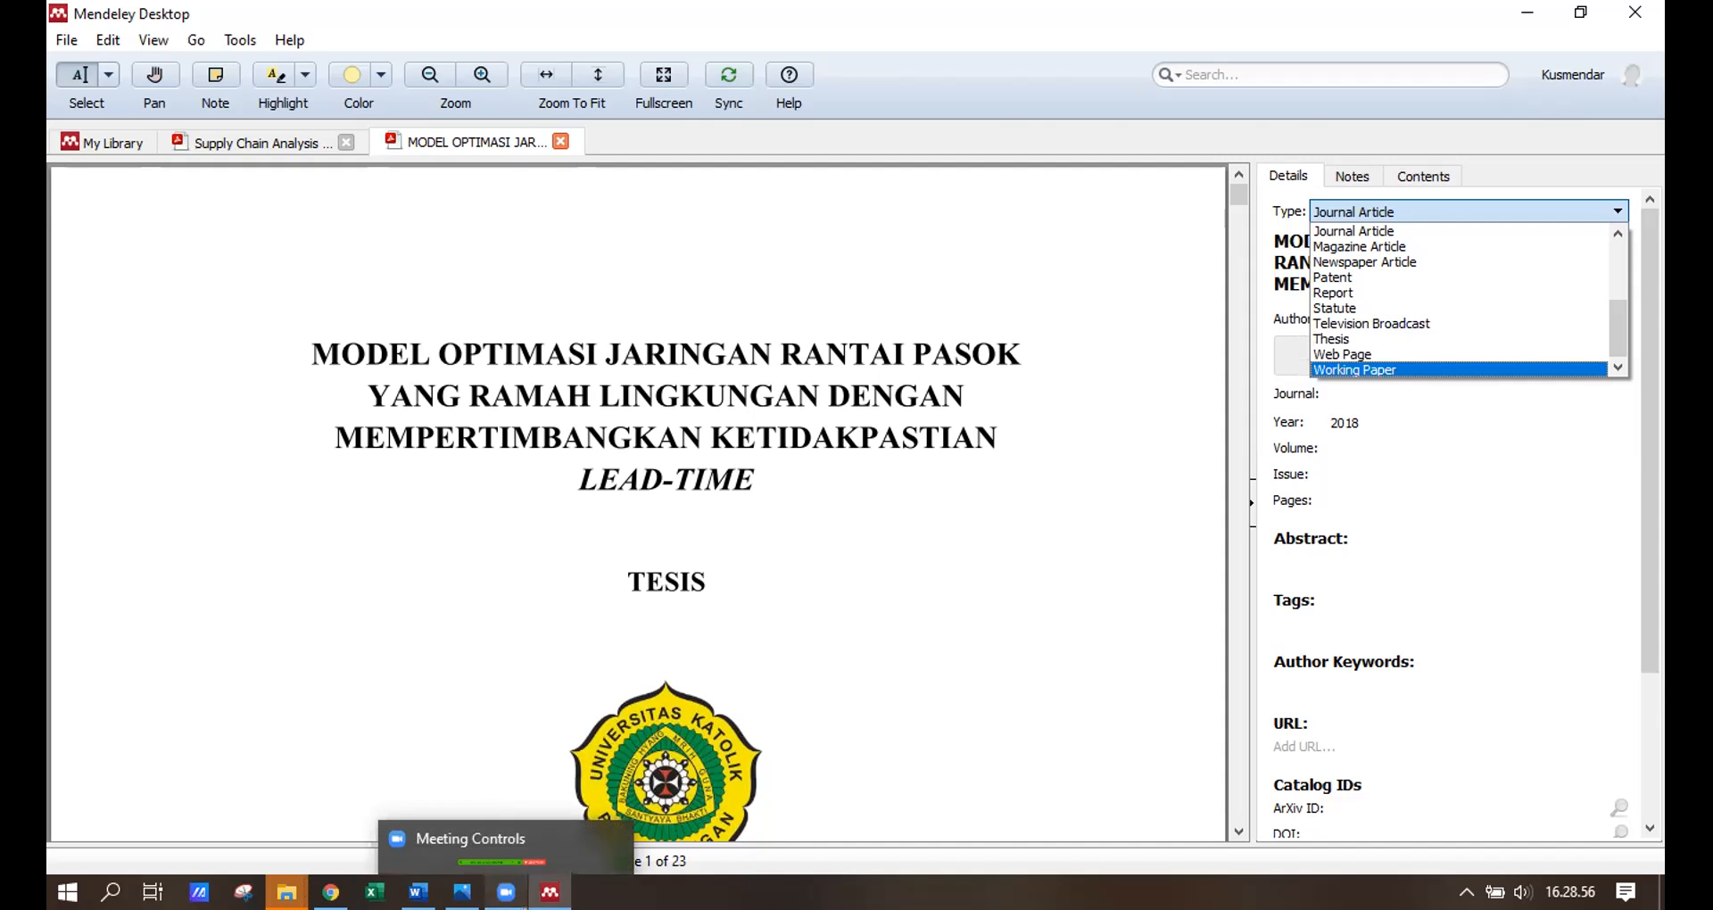
In Word, delete all of Document1's text, including citations and the Daftar Pustaka bibliography.
left_click(417, 892)
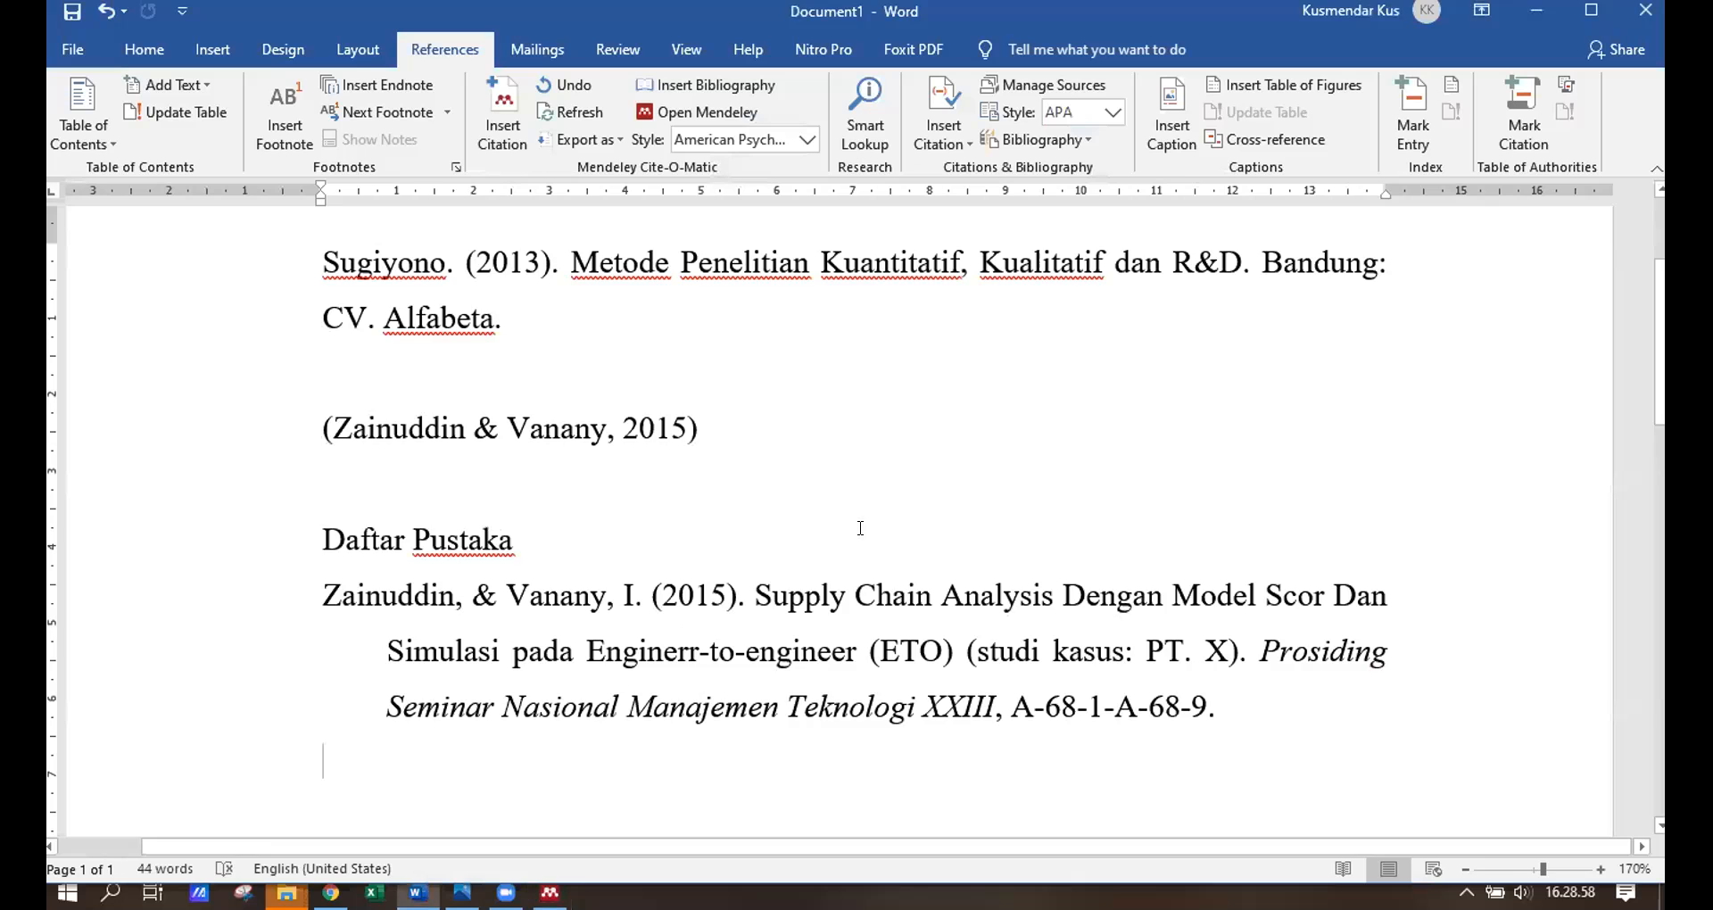
scroll(893, 549, "up", 1)
scroll(1008, 625, "down", 3)
left_click_drag(1261, 560, 323, 490)
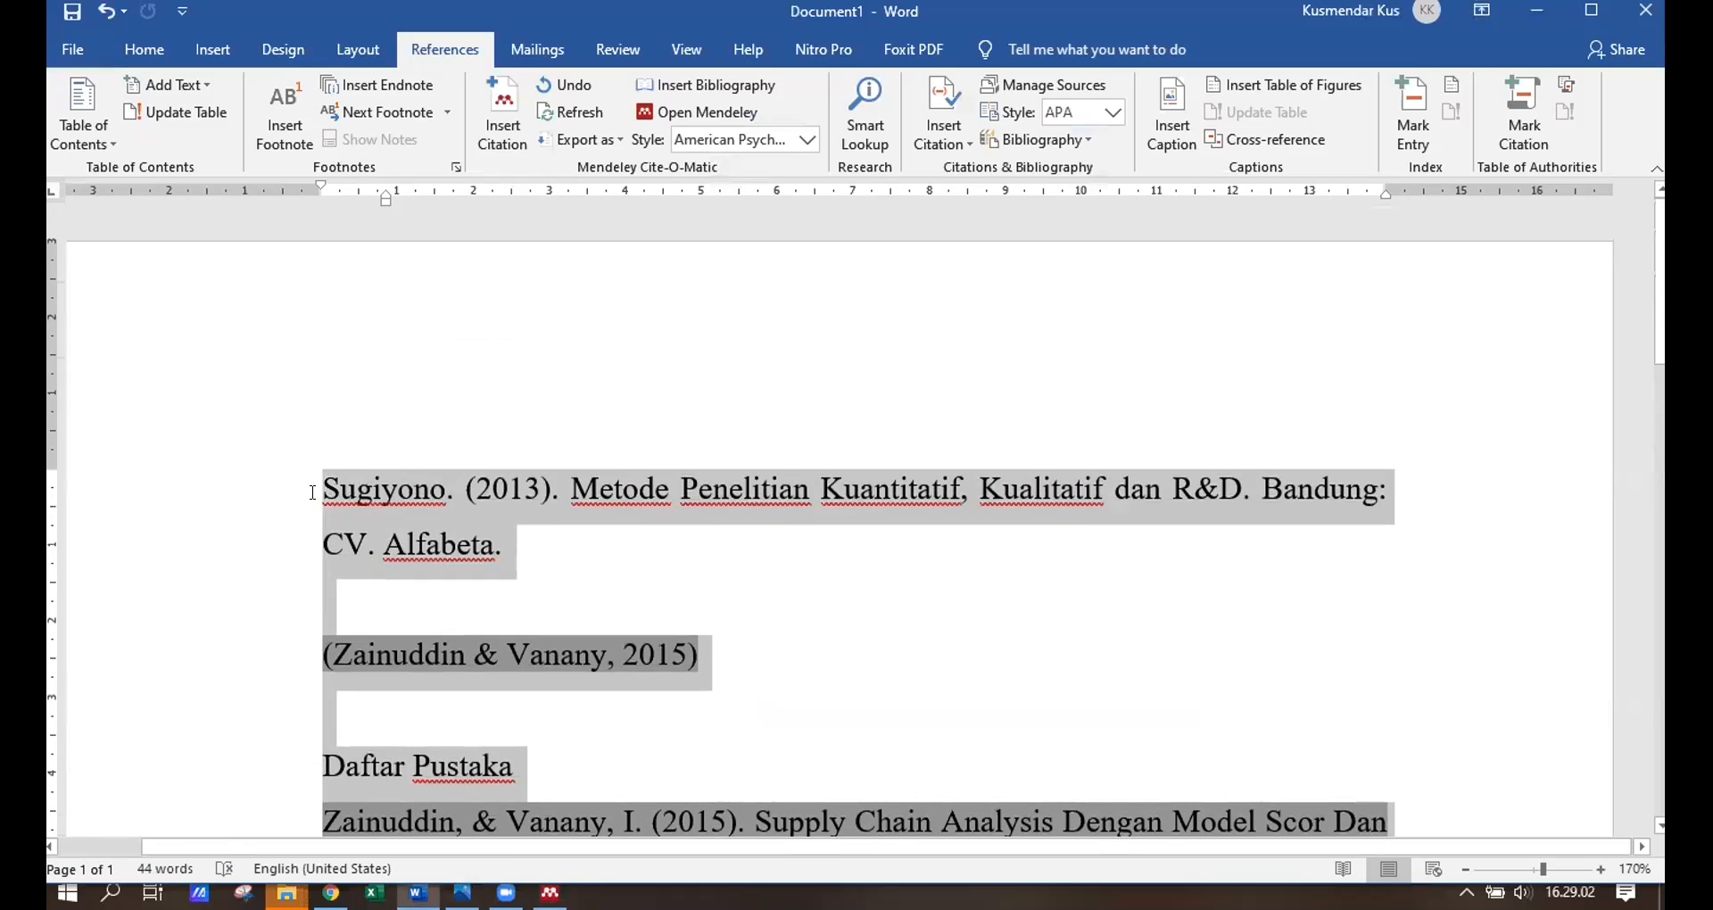
key("Delete")
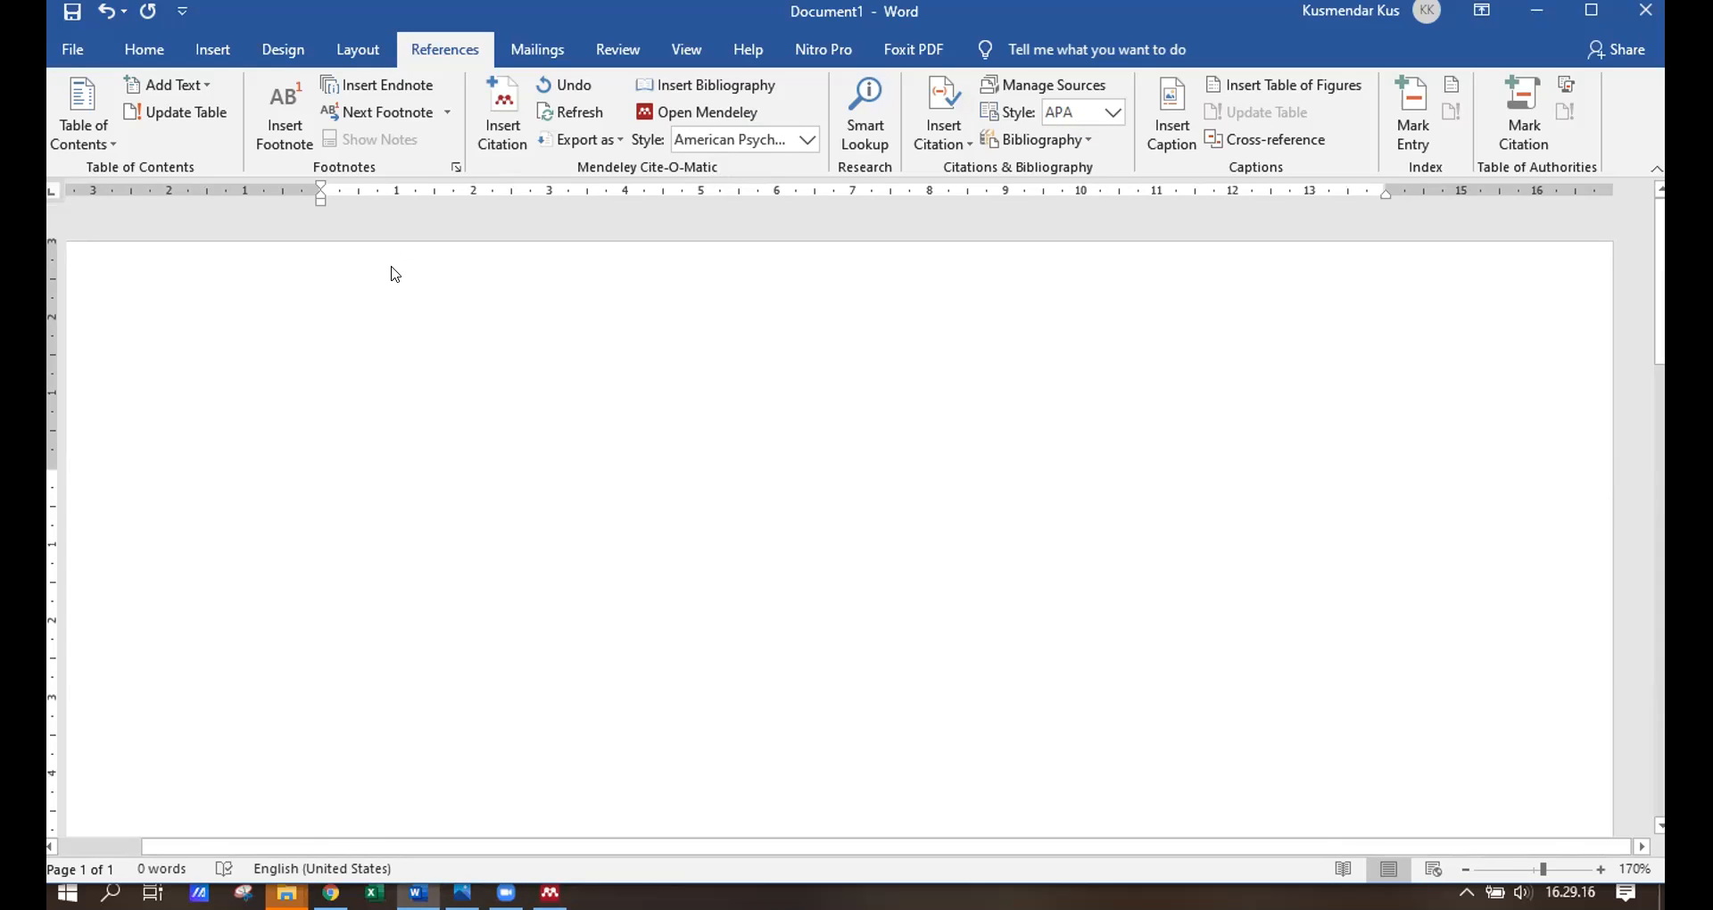
Save the blank document as a PDF named 'contoh tesis'.
key("F12")
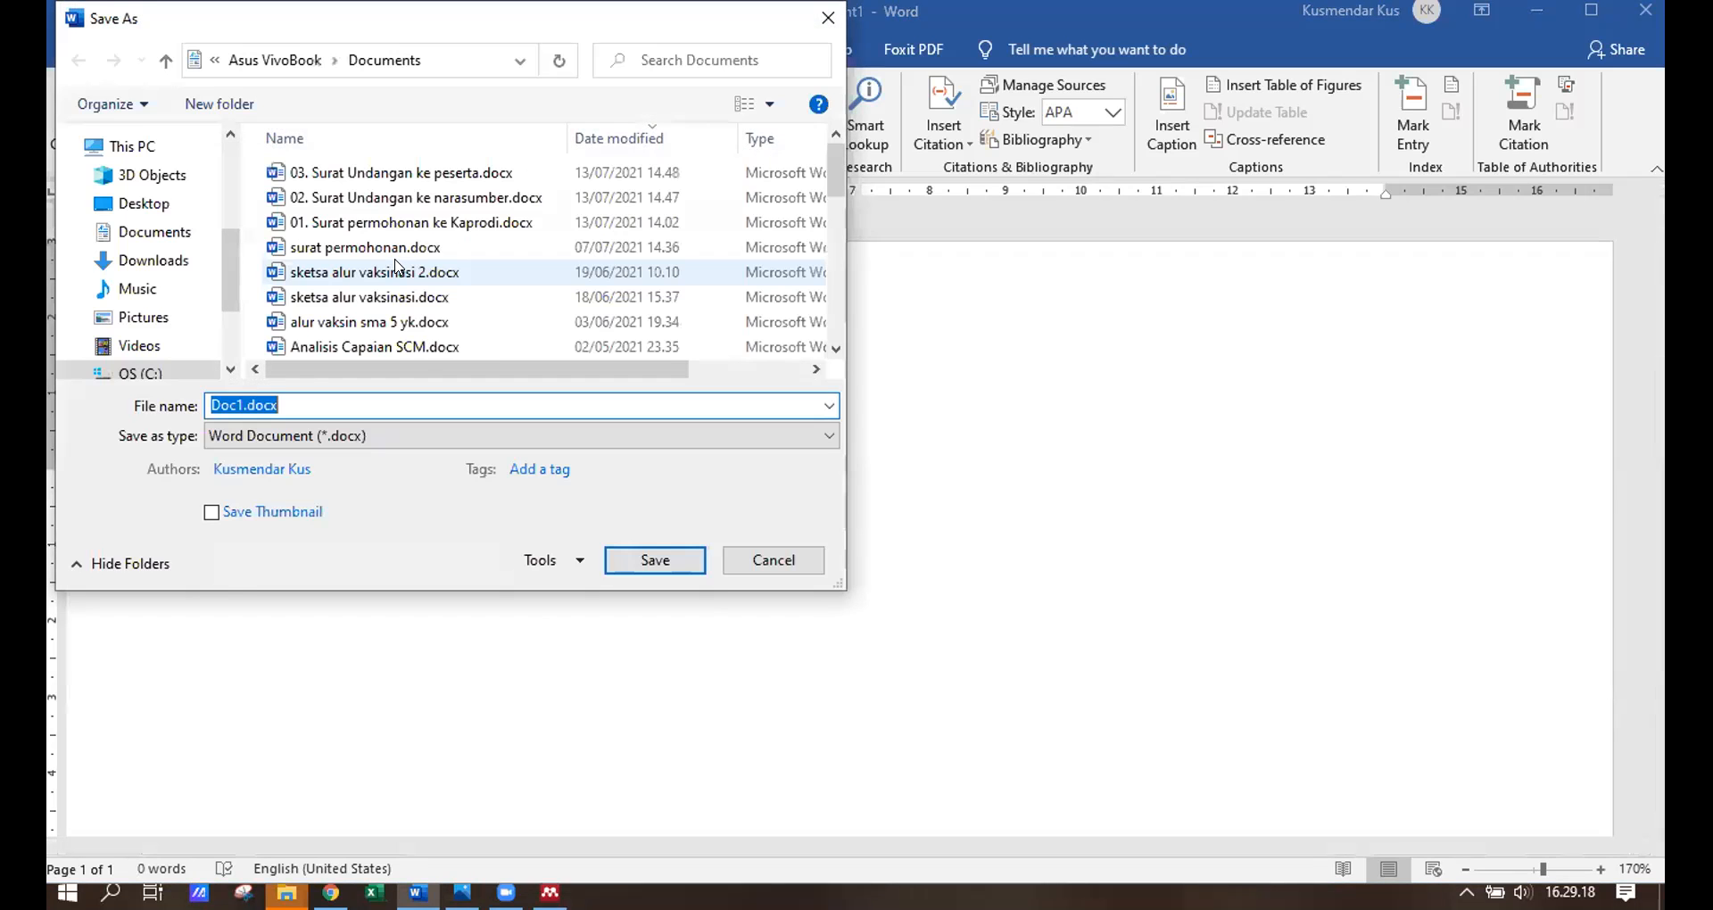
left_click(348, 435)
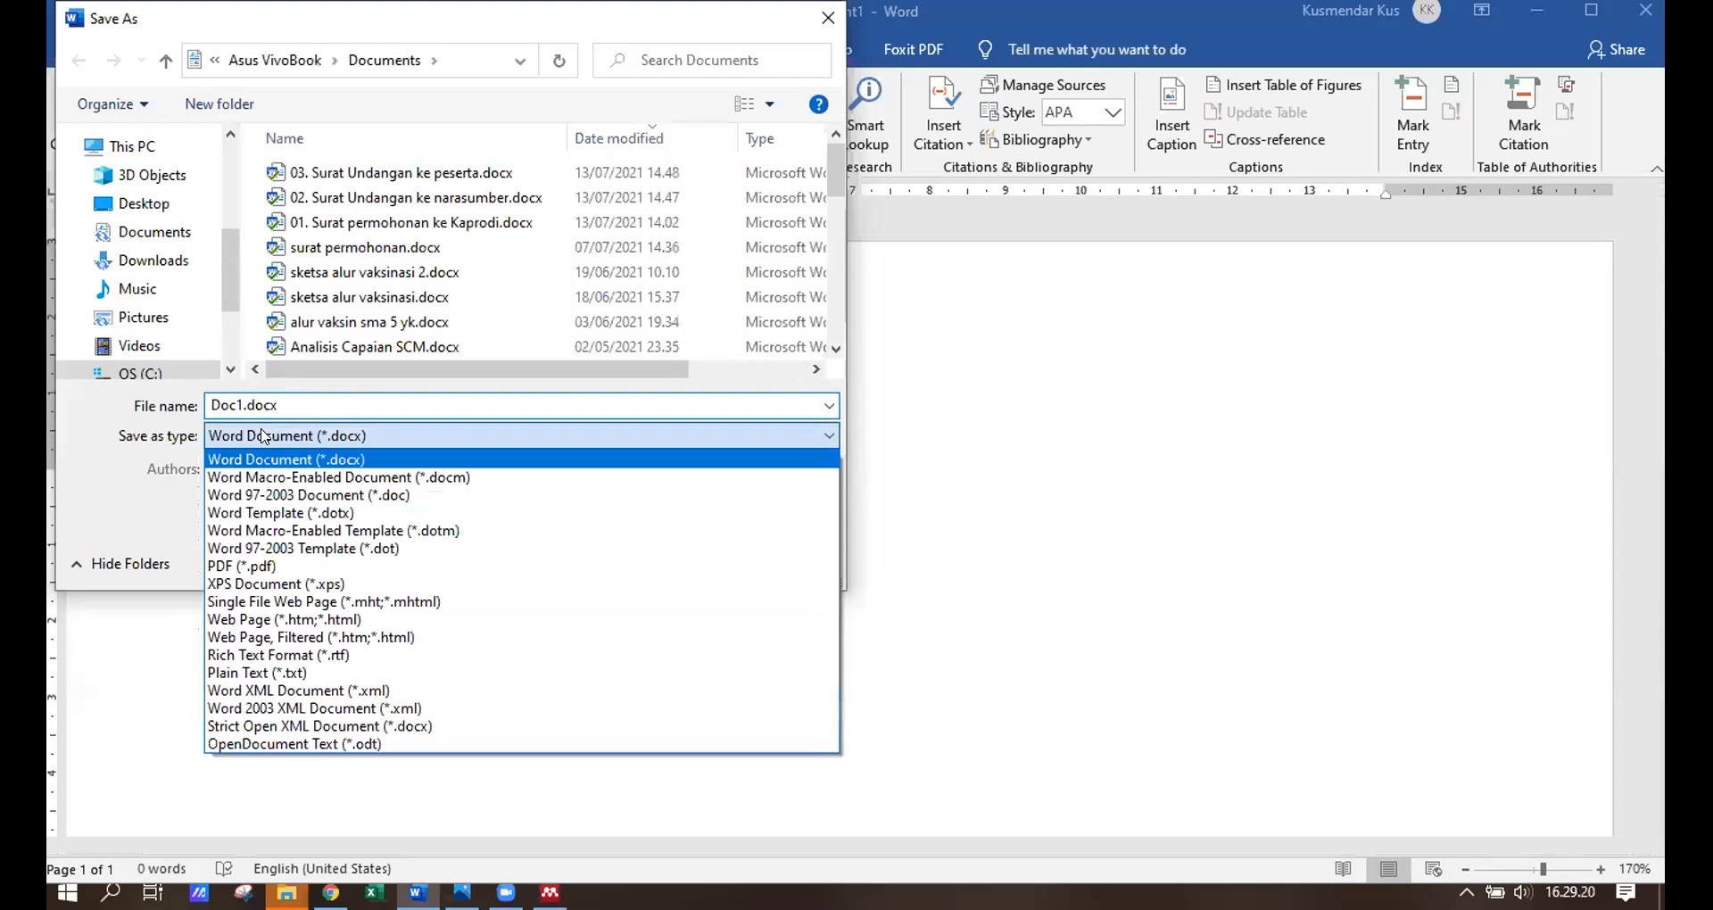
left_click(284, 568)
double_click(273, 406)
type("contoh tesis")
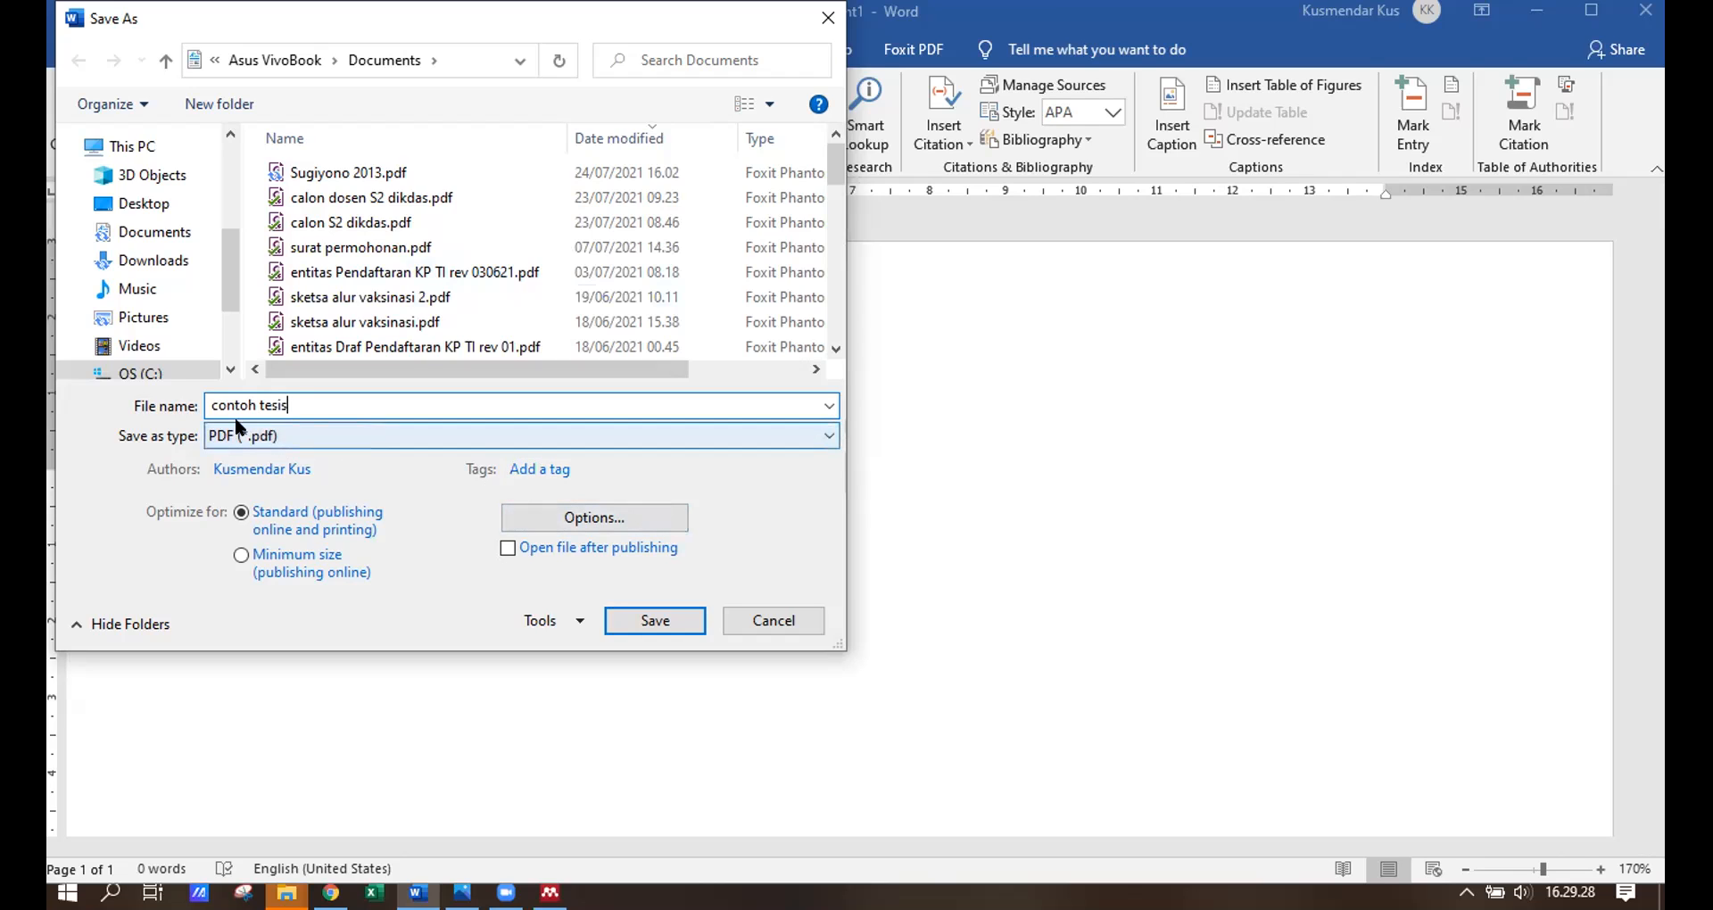
left_click(678, 621)
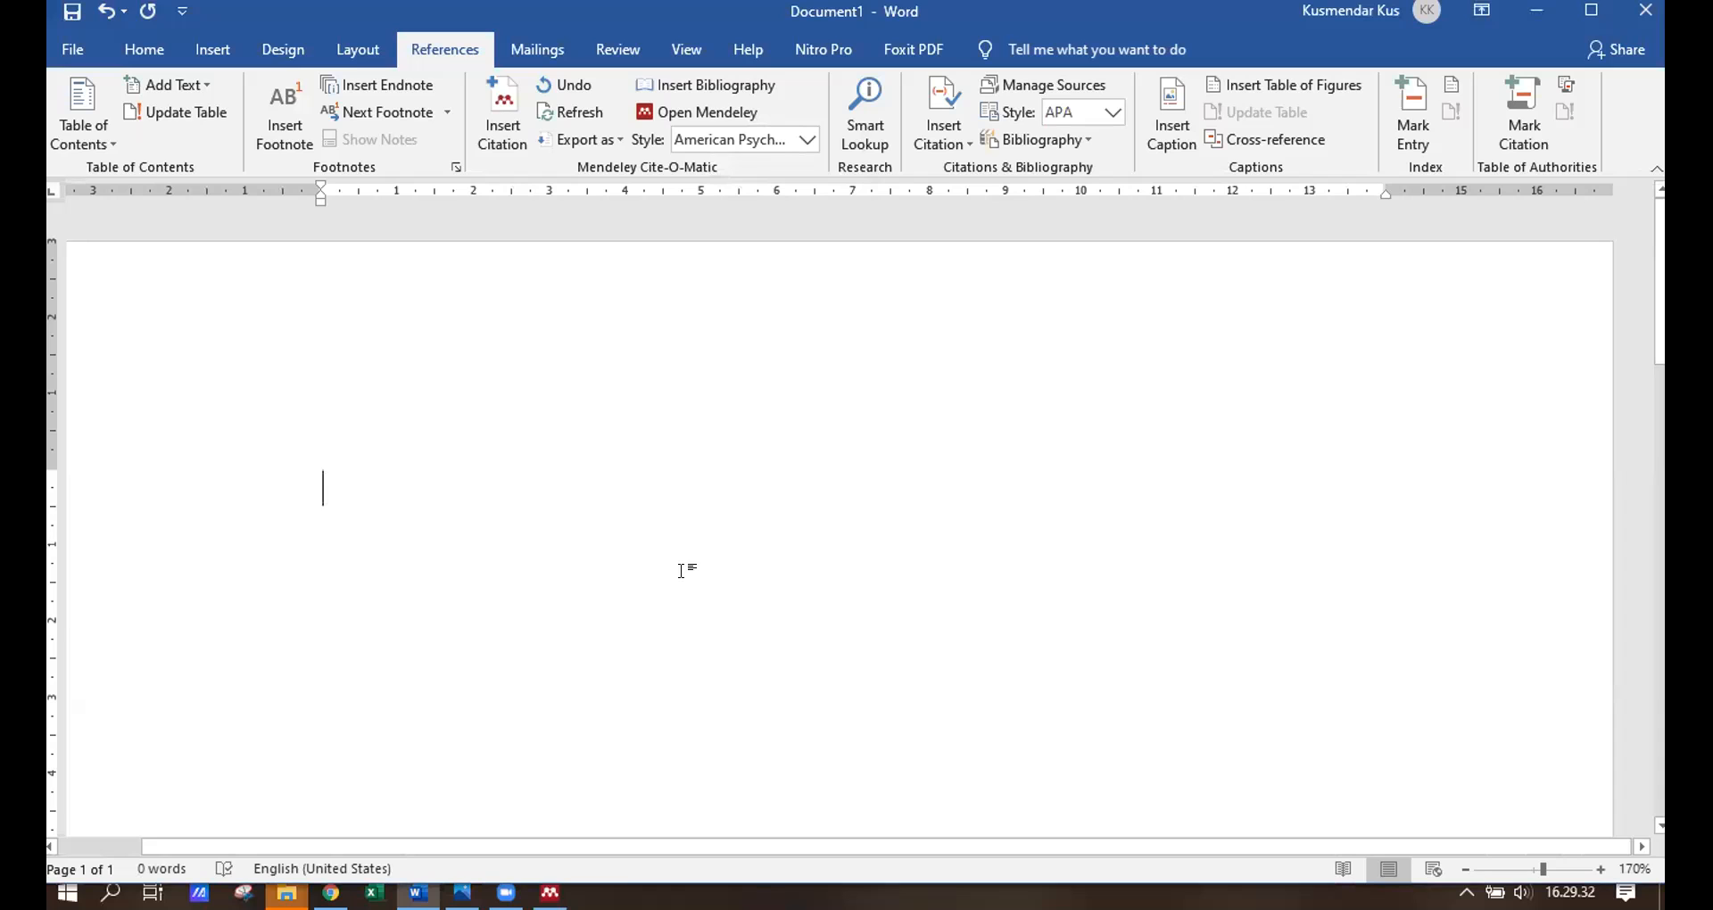
Import contoh tesis.pdf from the Documents folder into the Mendeley library.
mouse_move(550, 892)
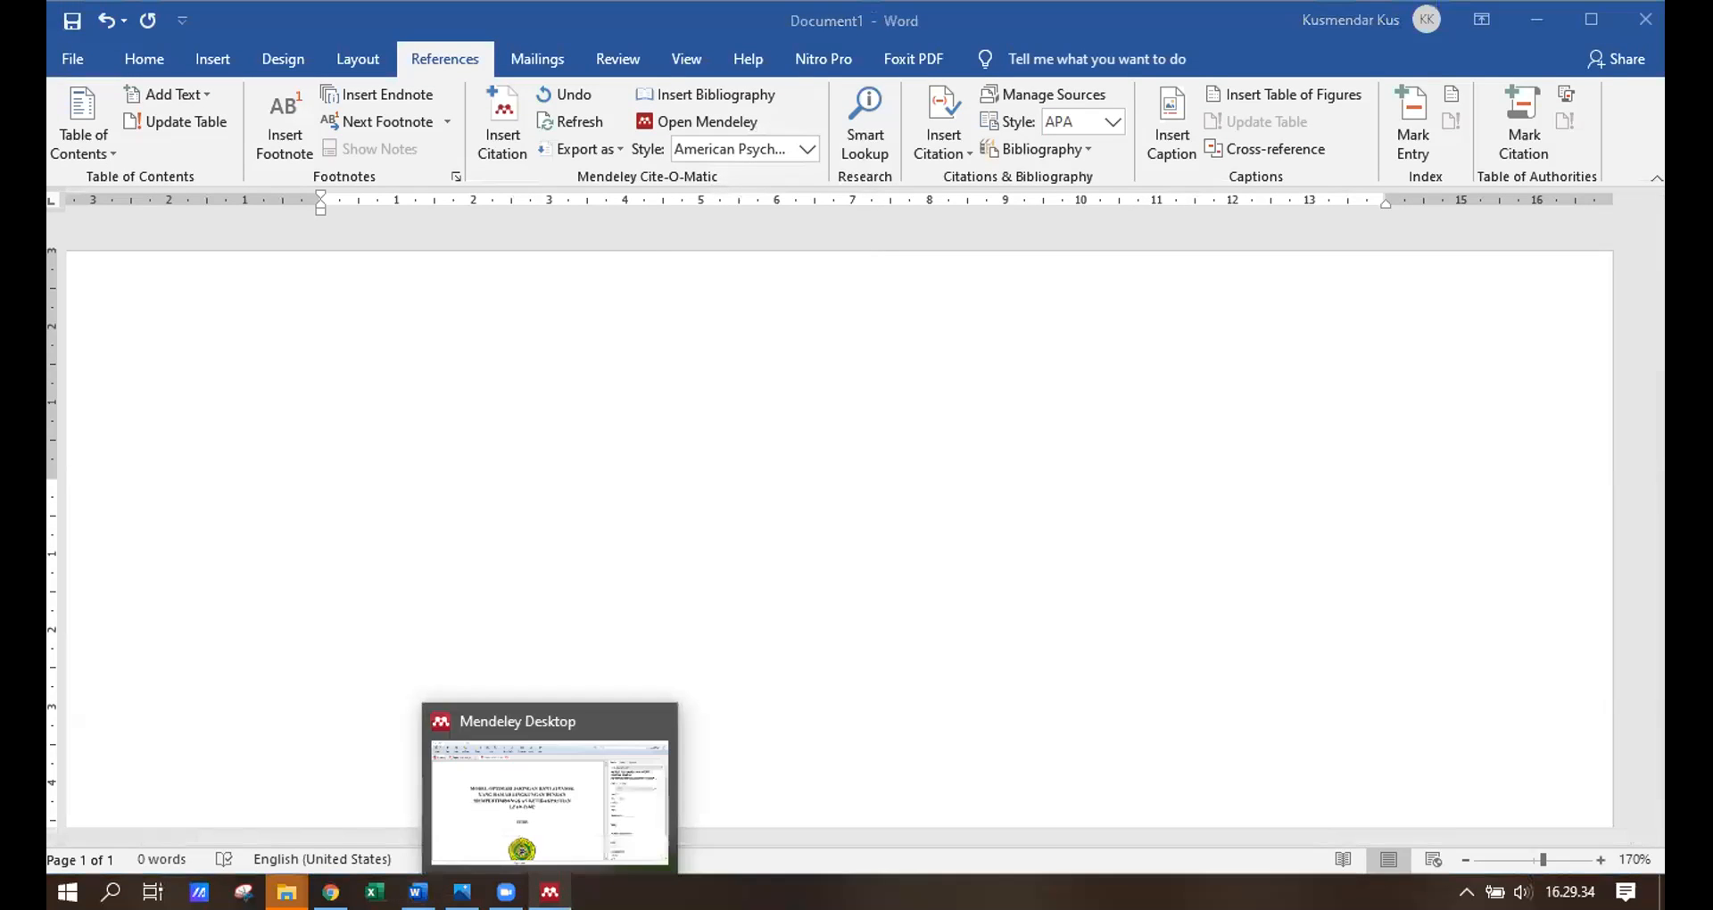
left_click(563, 777)
left_click(99, 147)
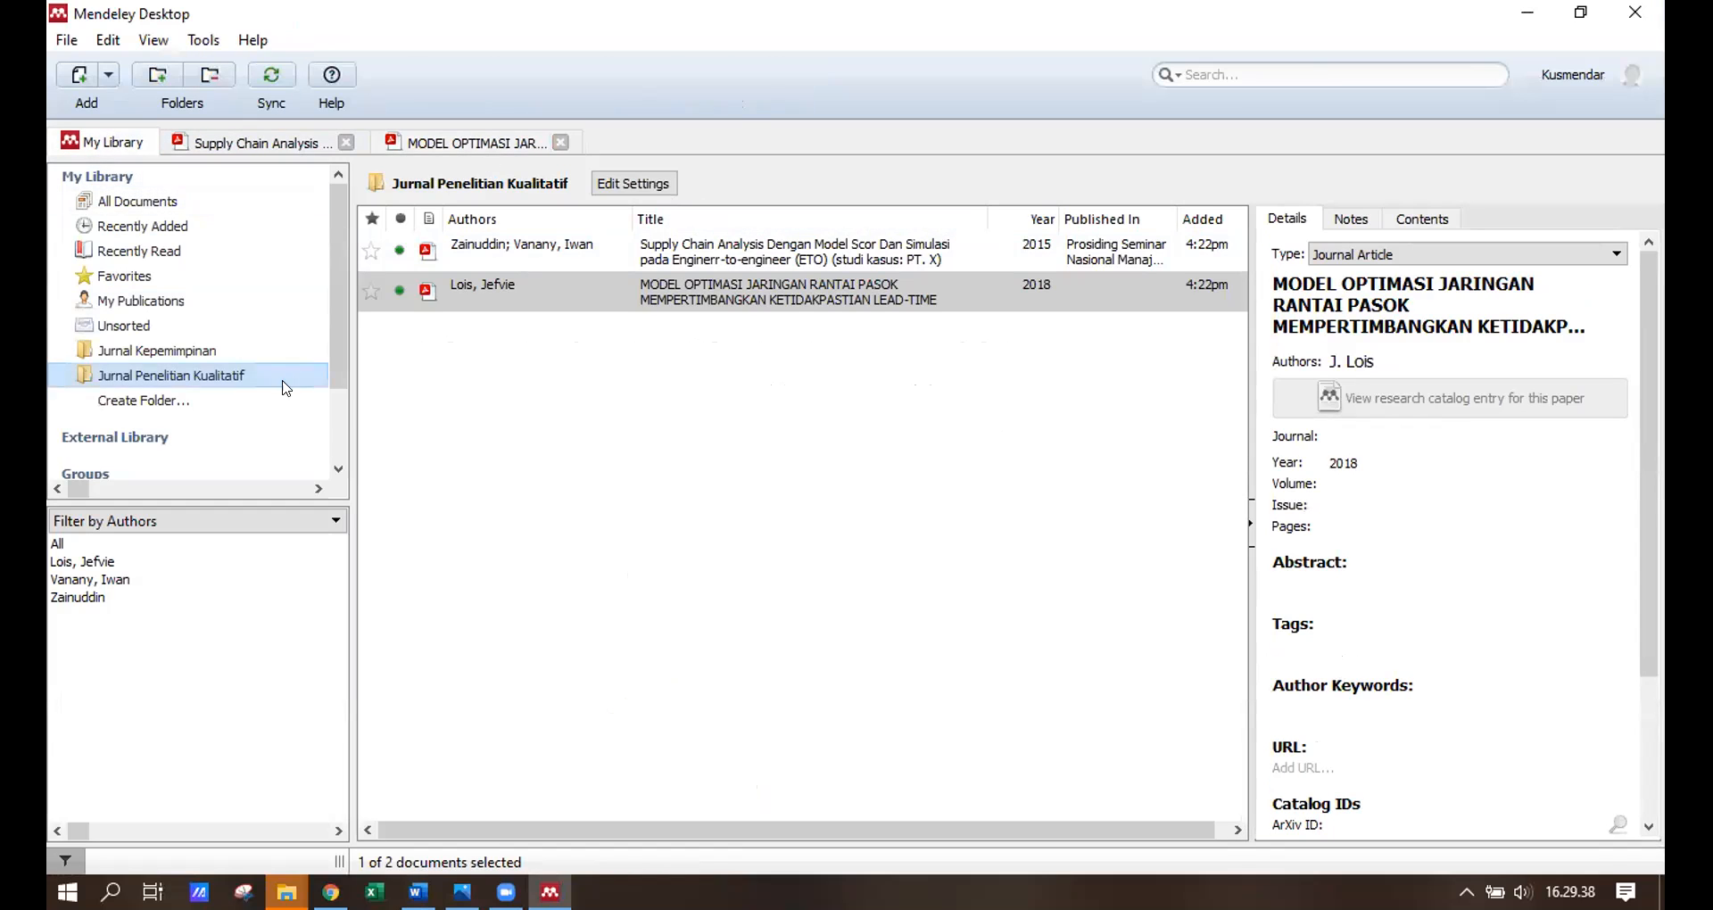
left_click(79, 75)
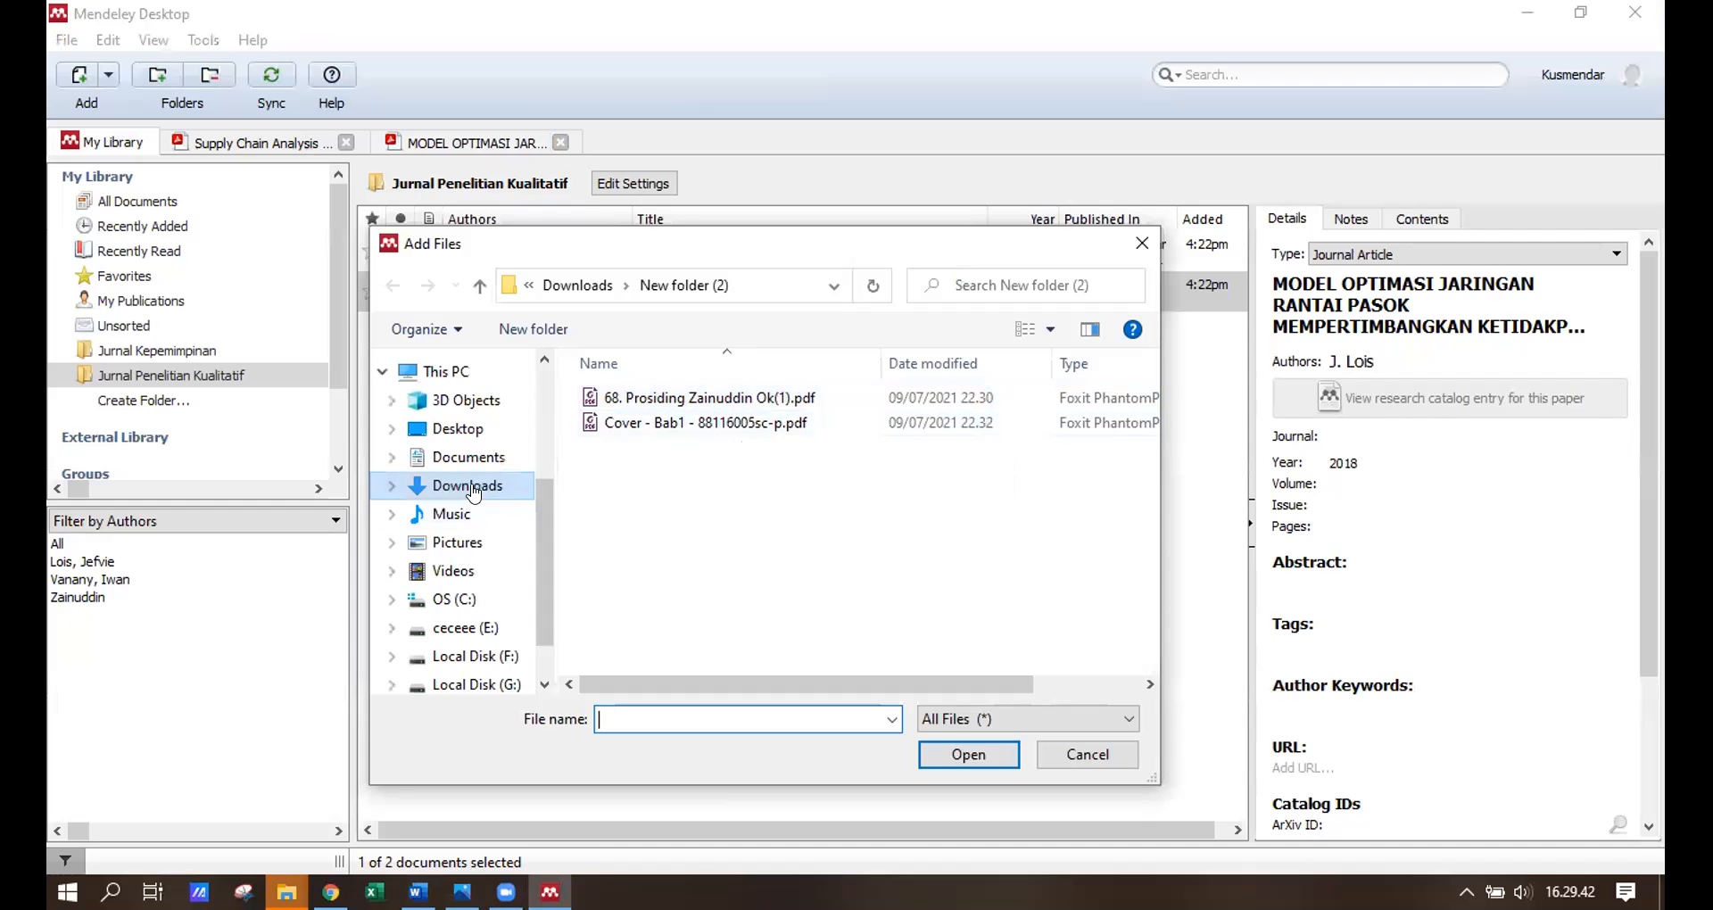
left_click(471, 490)
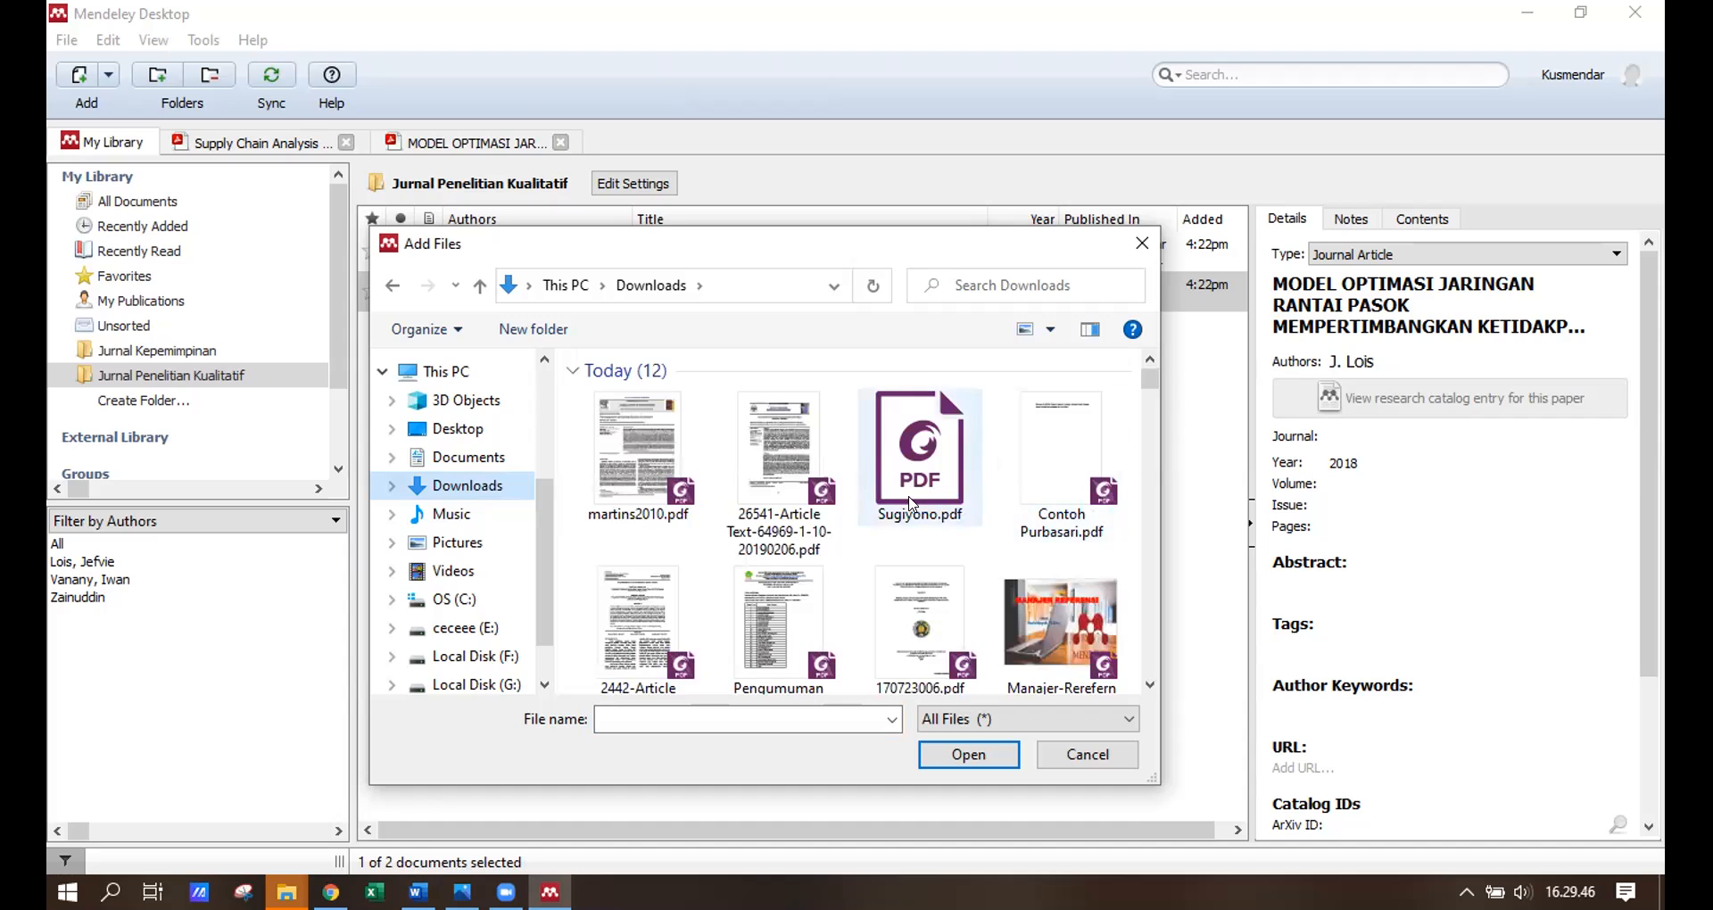
scroll(947, 517, "down", 1)
scroll(947, 517, "down", 5)
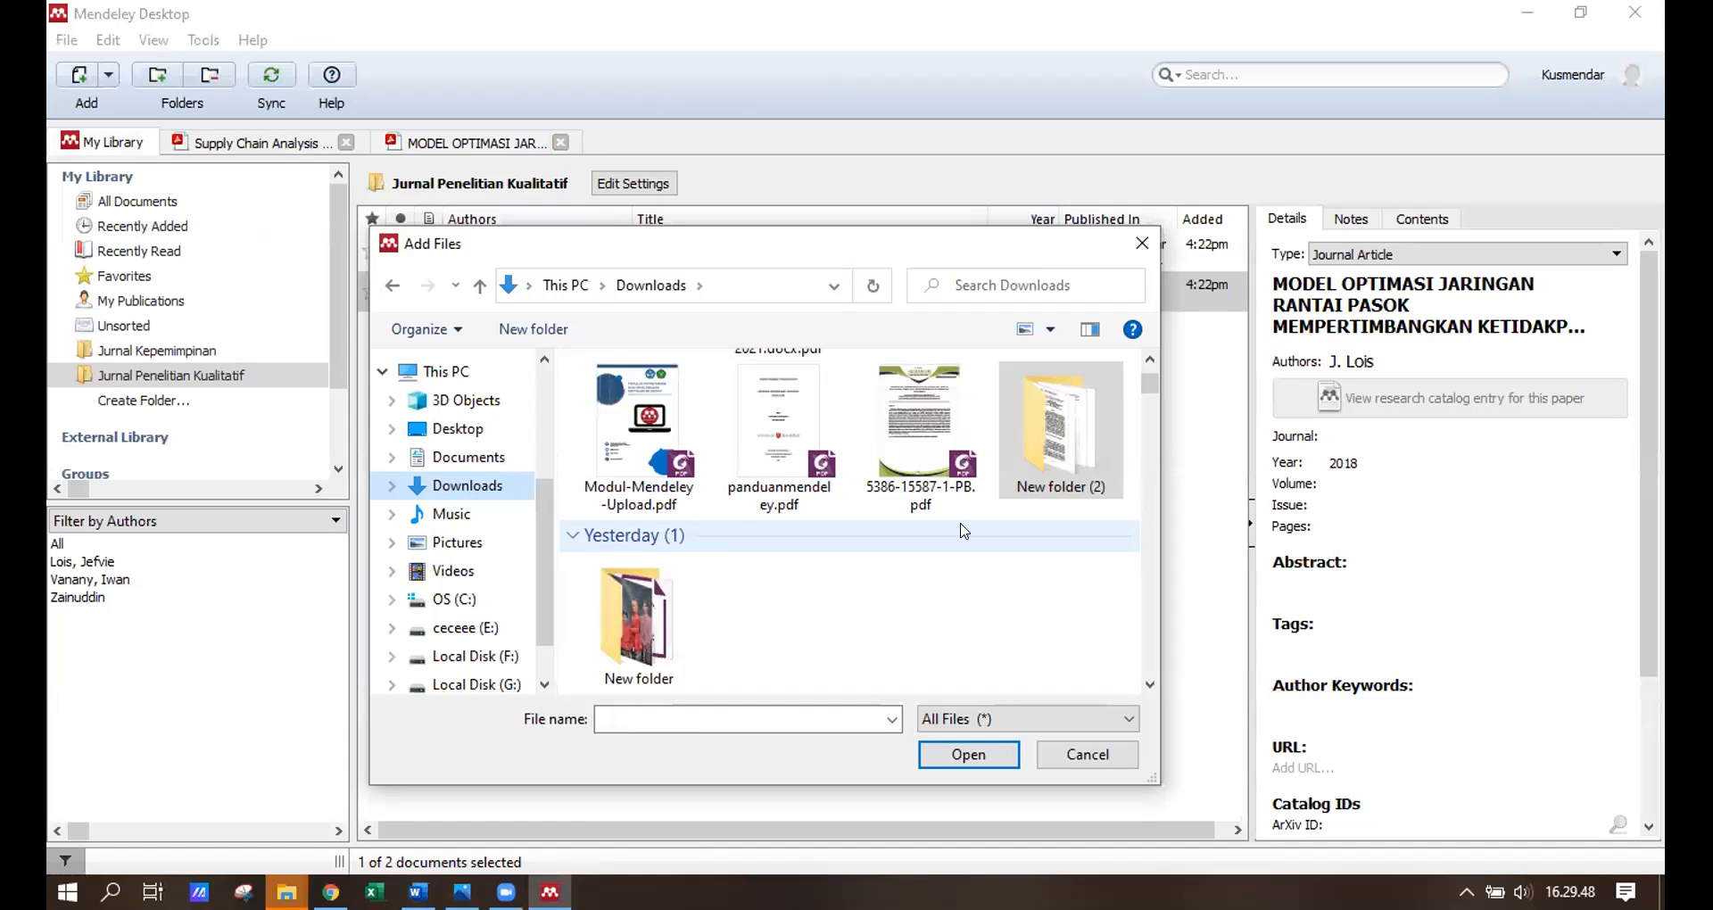
scroll(963, 531, "up", 6)
left_click(462, 458)
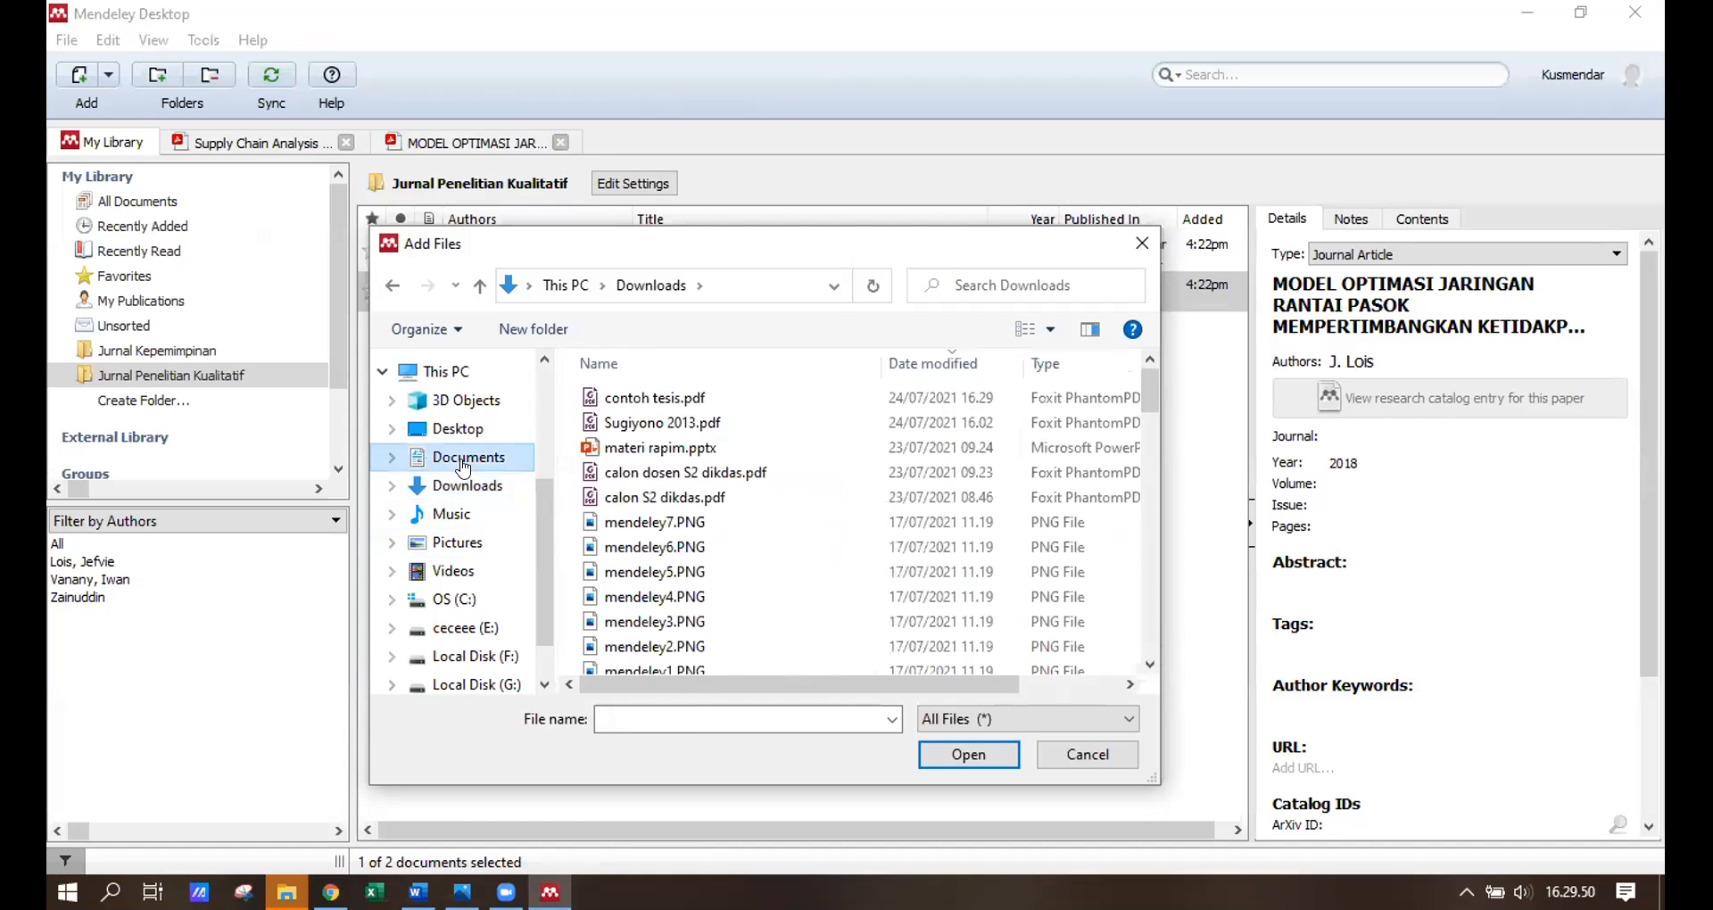
left_click(652, 398)
left_click(980, 754)
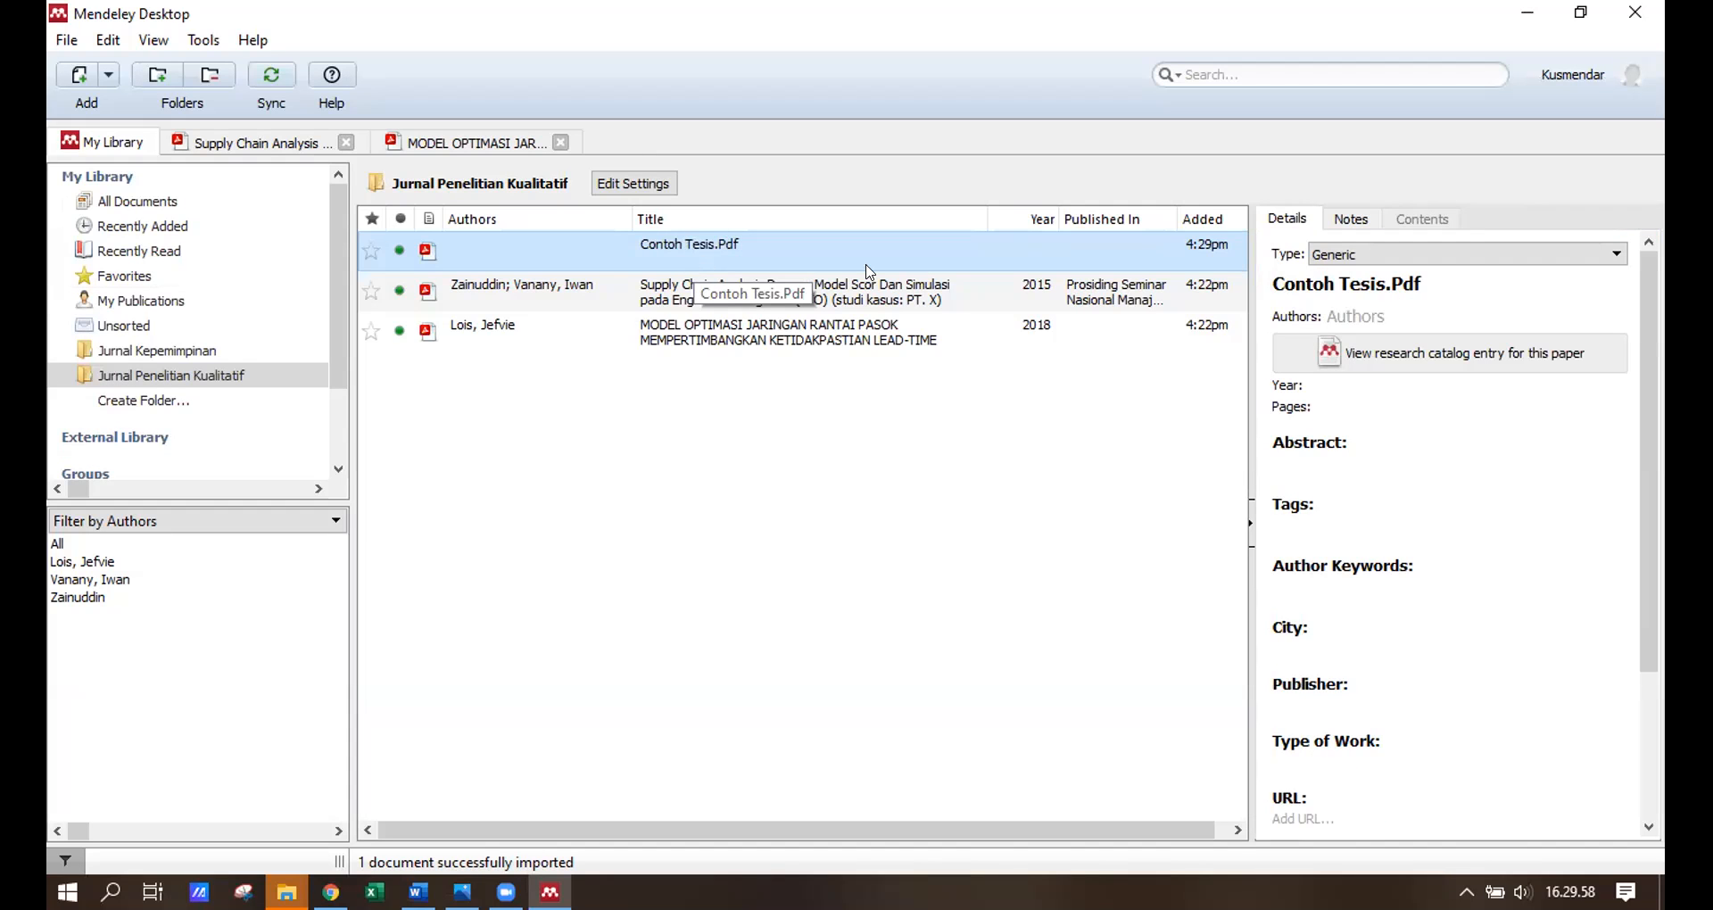
Set the new entry's type to Thesis.
left_click(1445, 257)
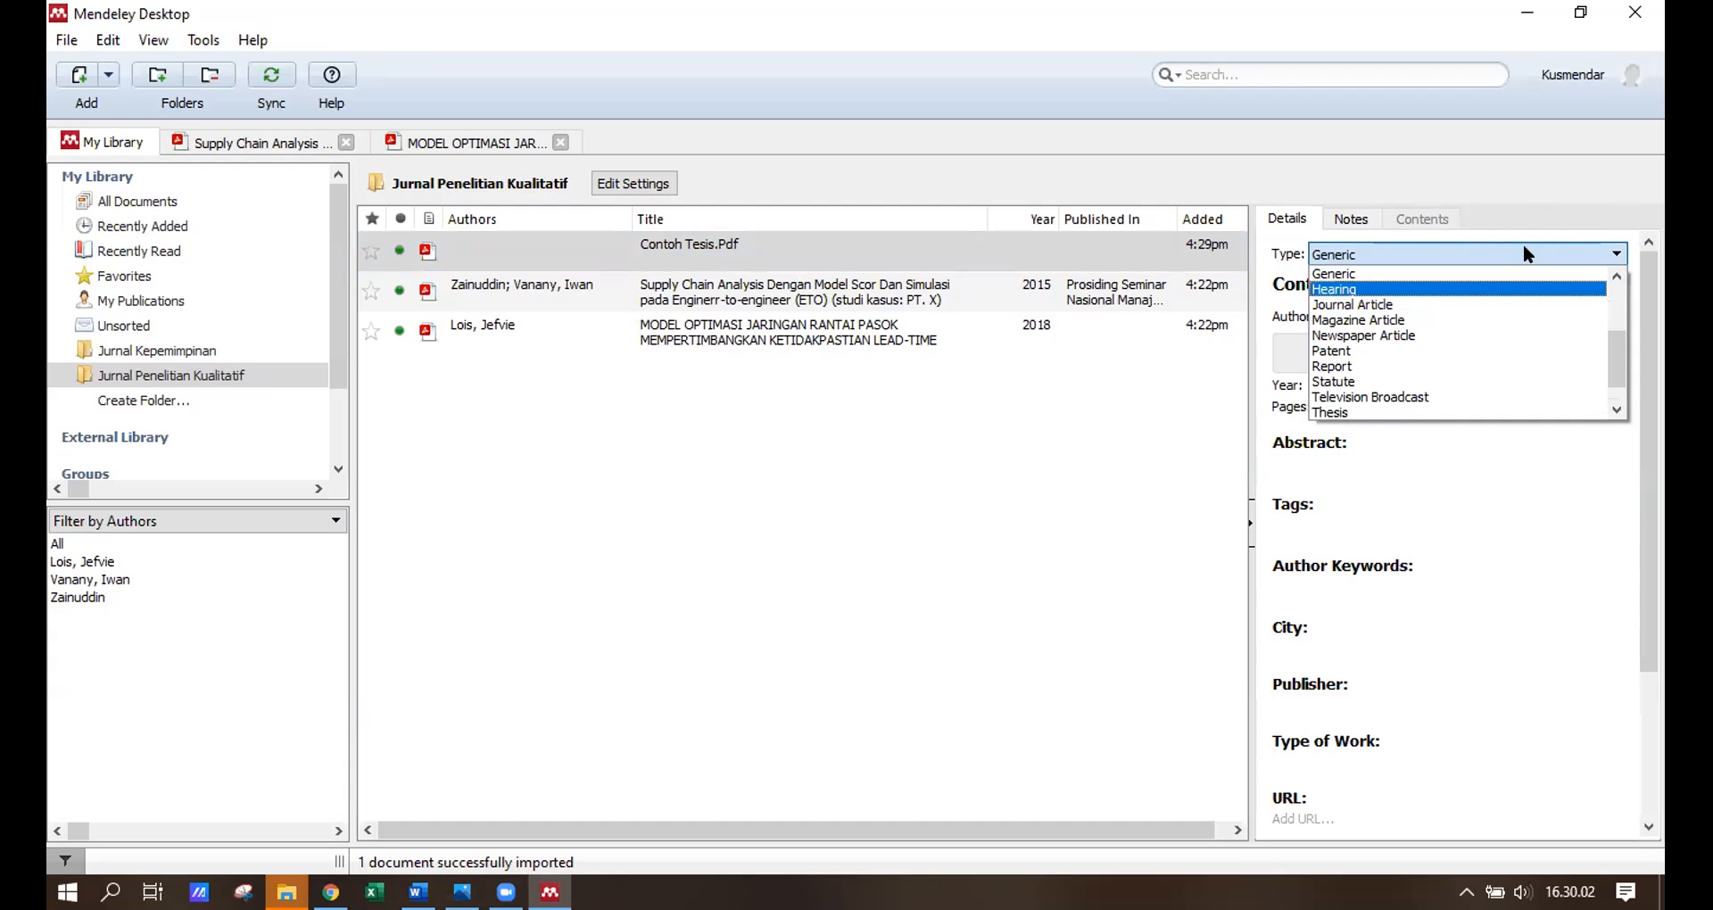
scroll(1479, 308, "down", 1)
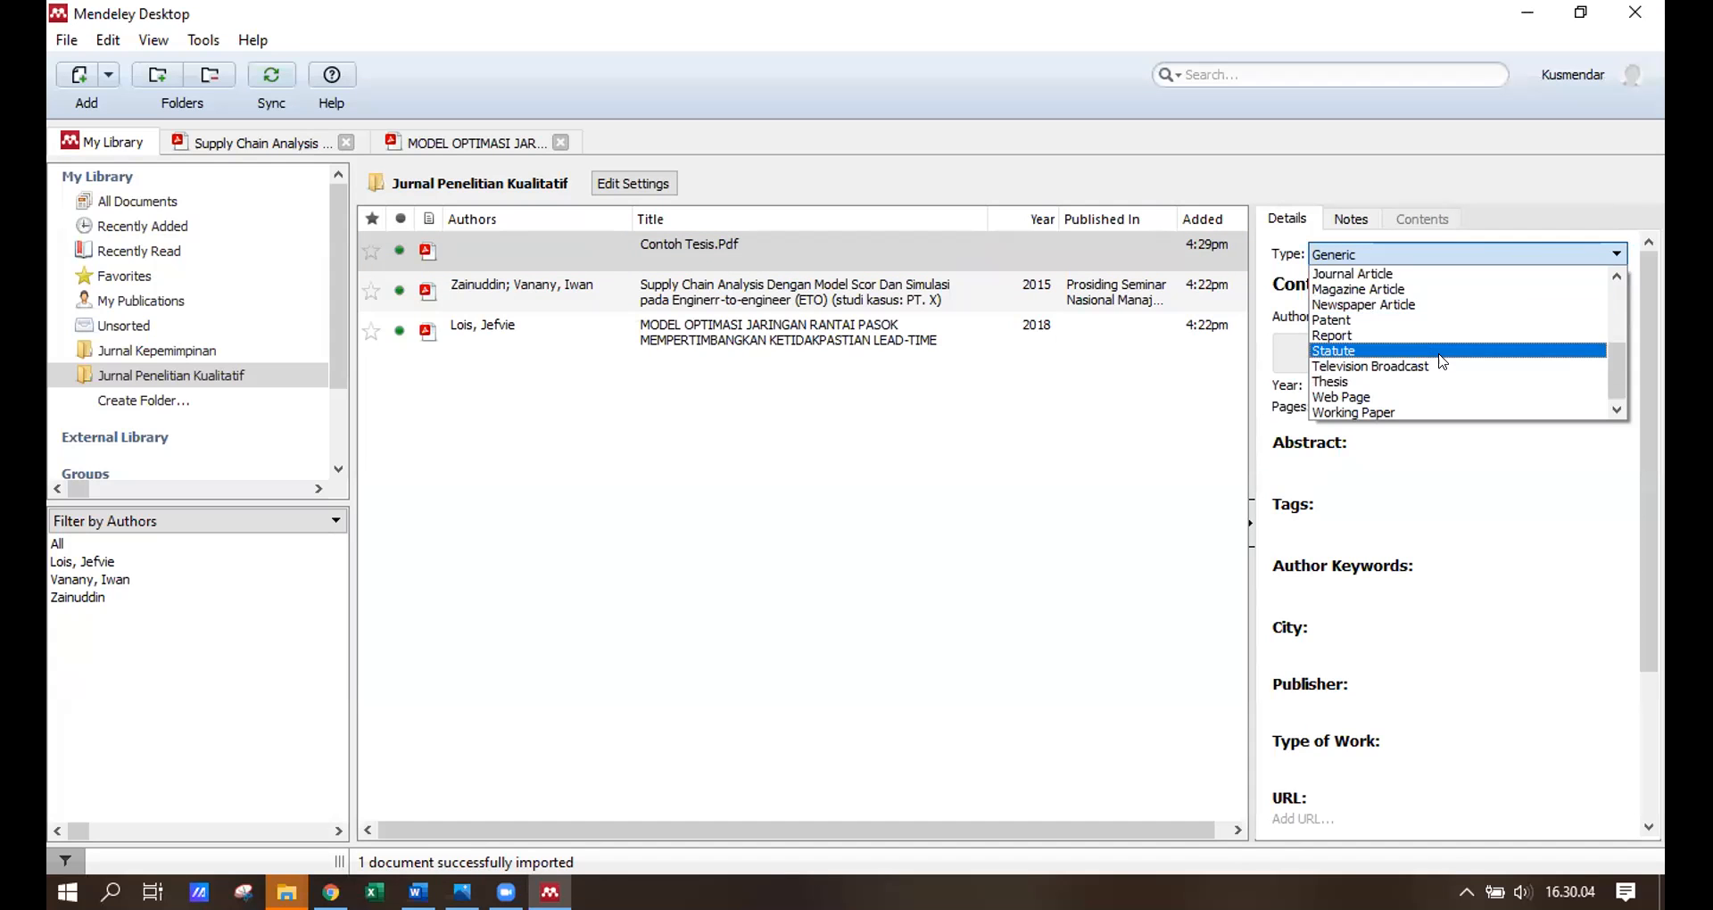
left_click(1421, 382)
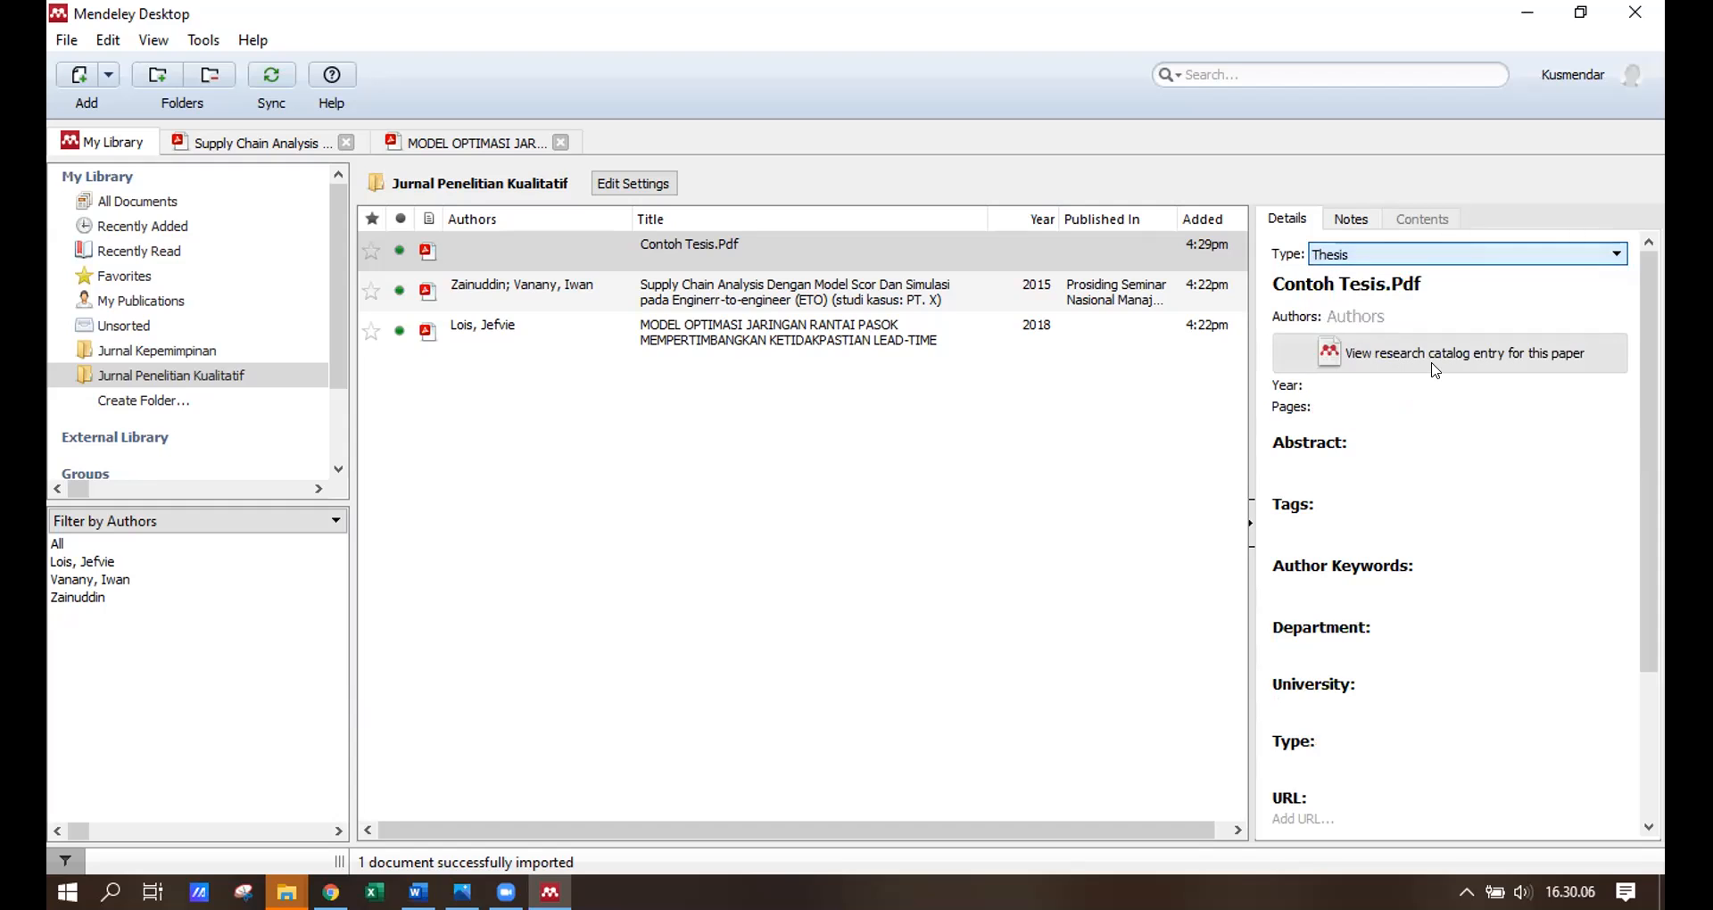
Retitle the entry 'Manajemen Pendidikan di Era Revolusi Industri 4.0'.
left_click(1410, 284)
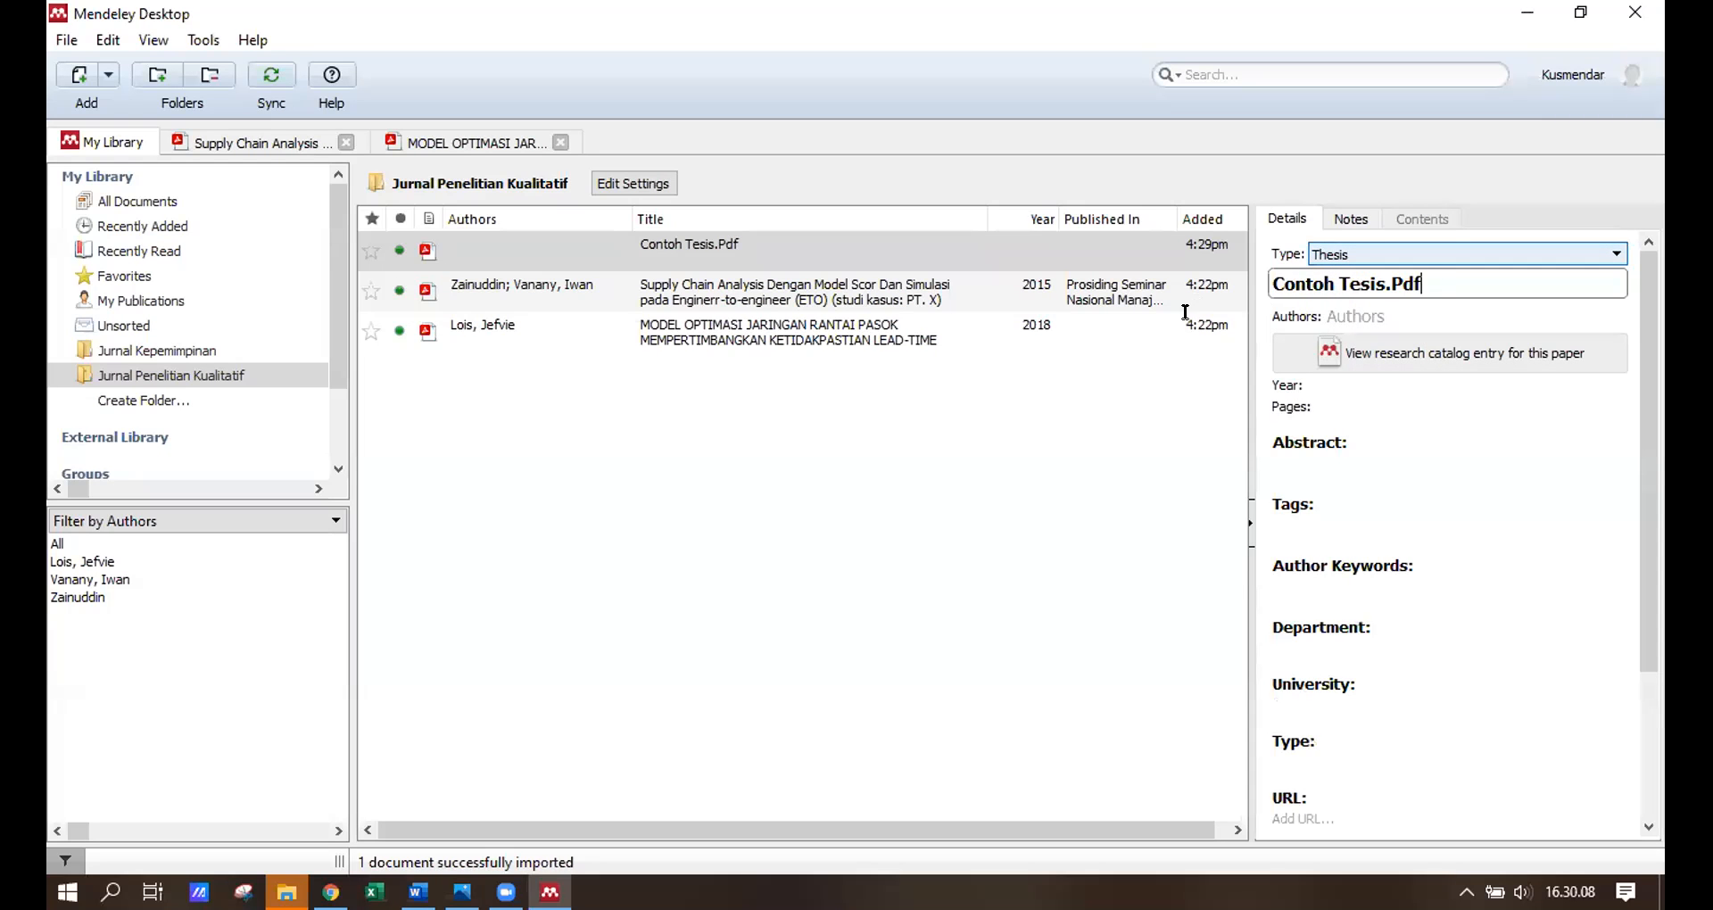
left_click(1203, 252)
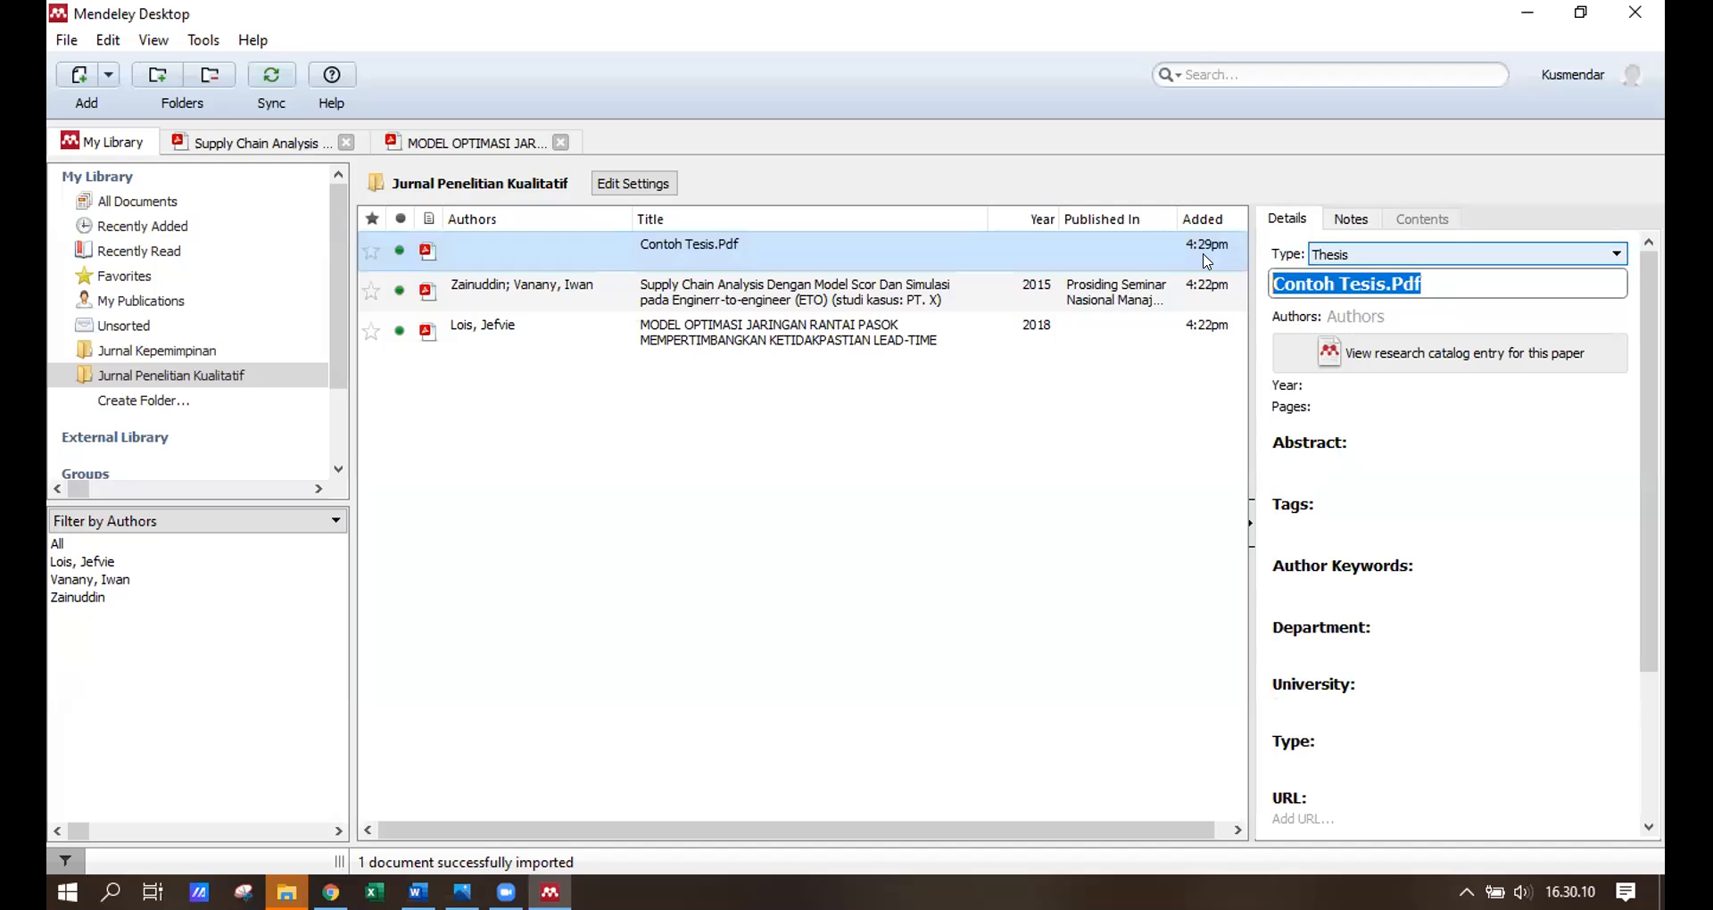
type("Manajeme")
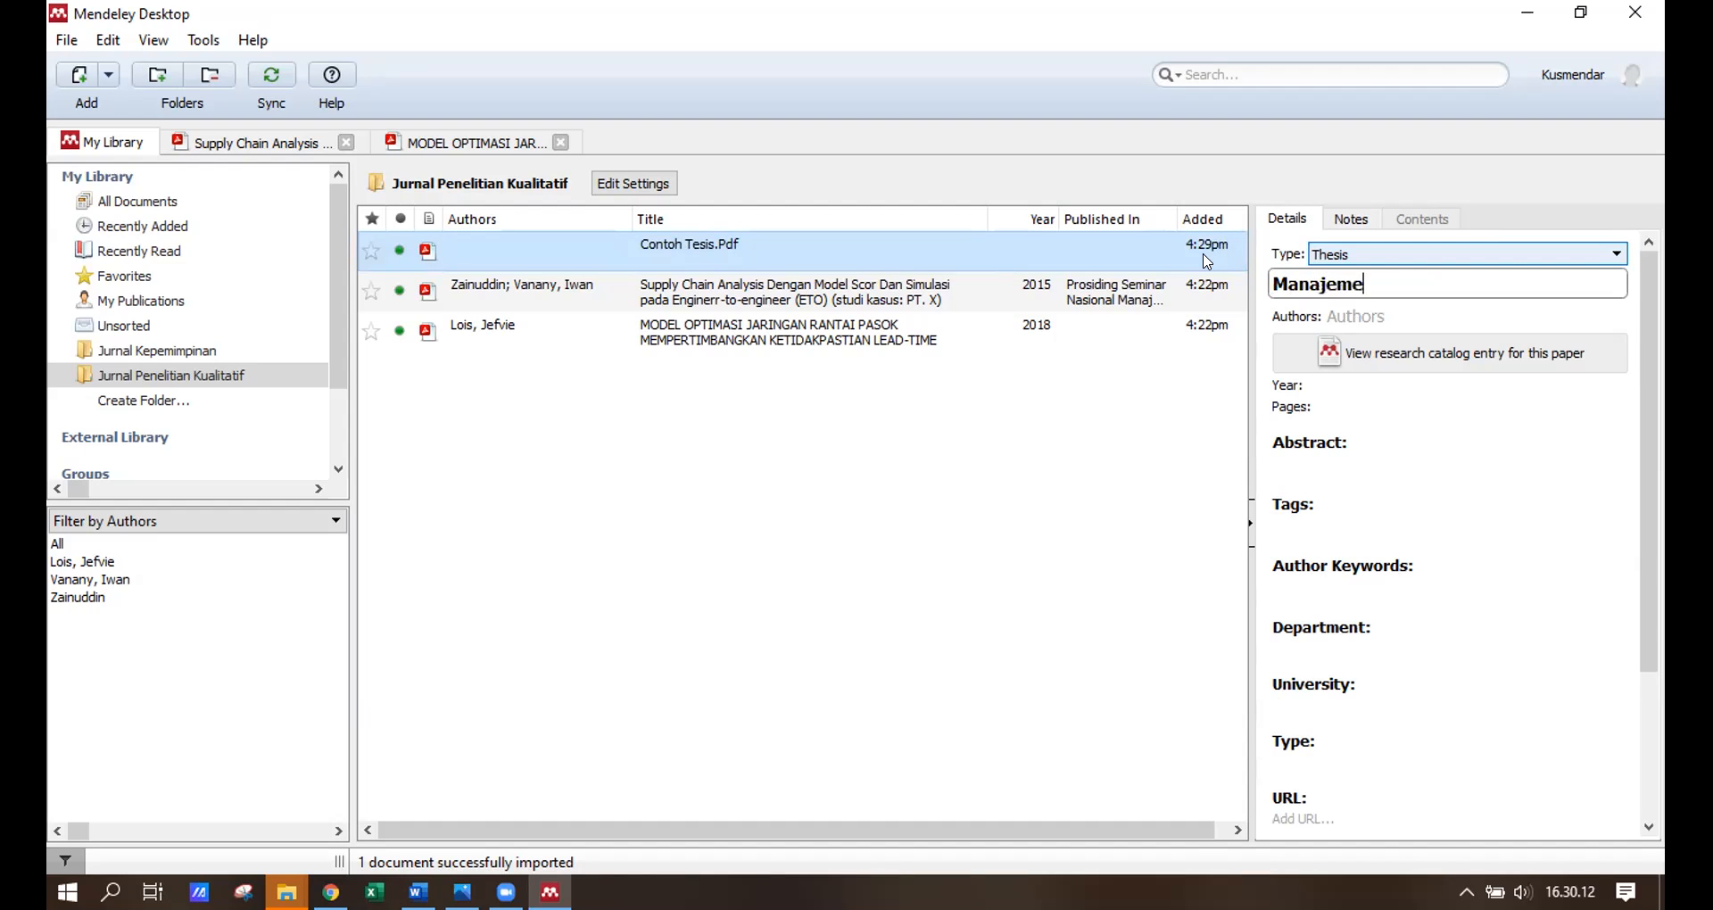
type("n Pendidi")
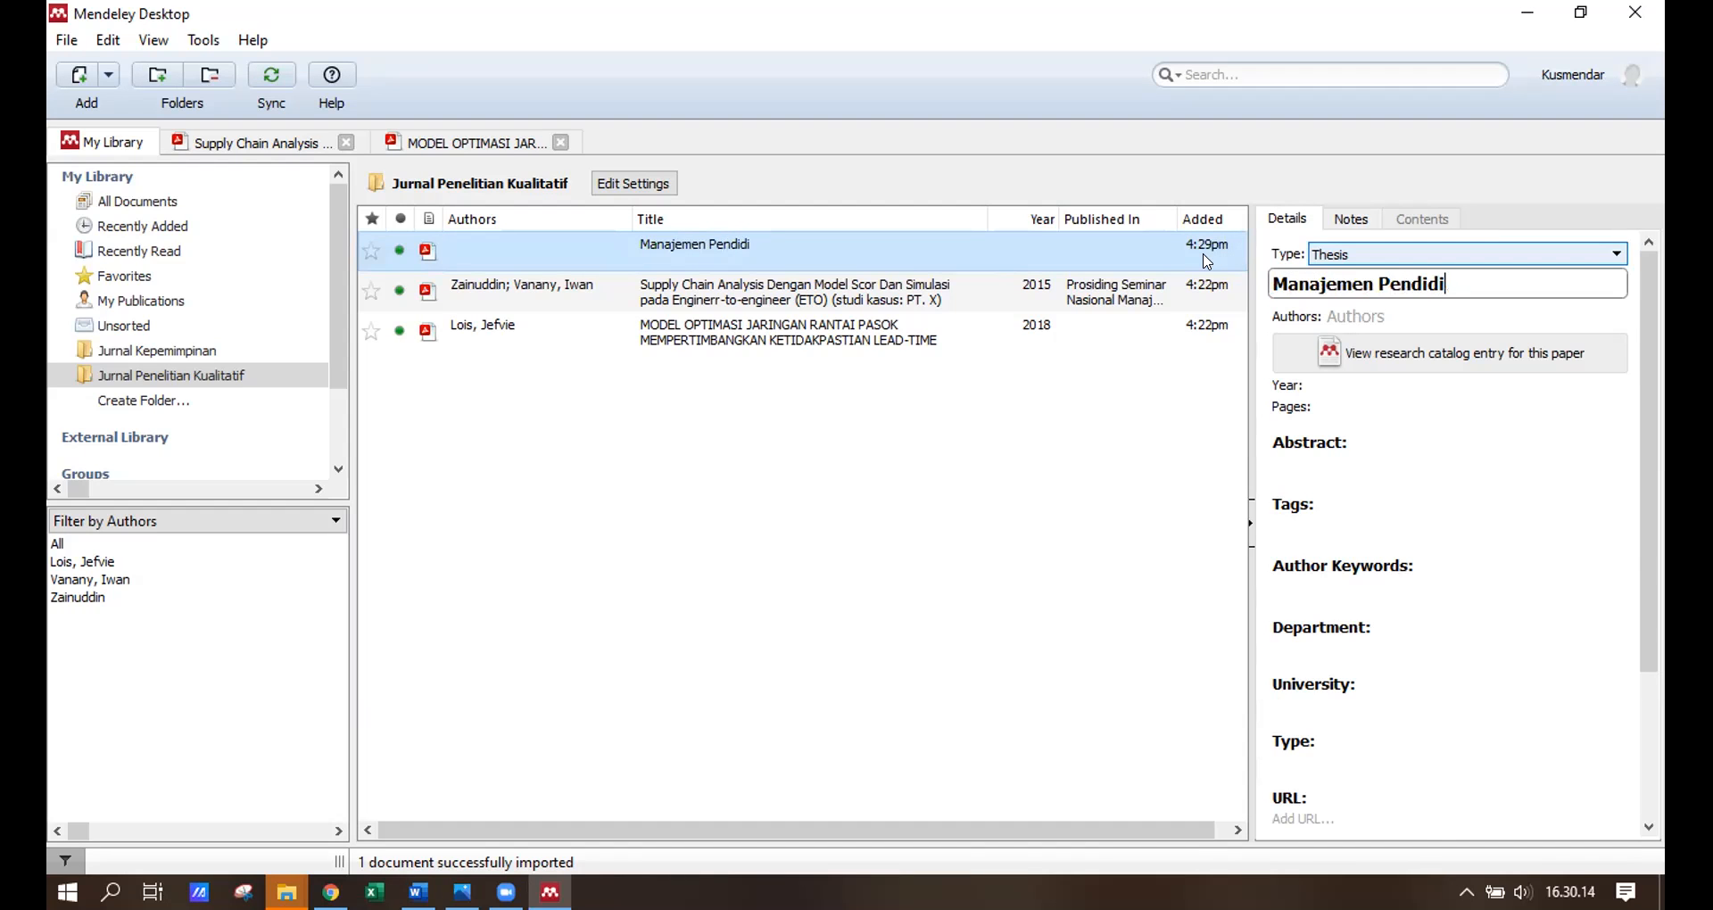
type("kan di era revolusi Indu")
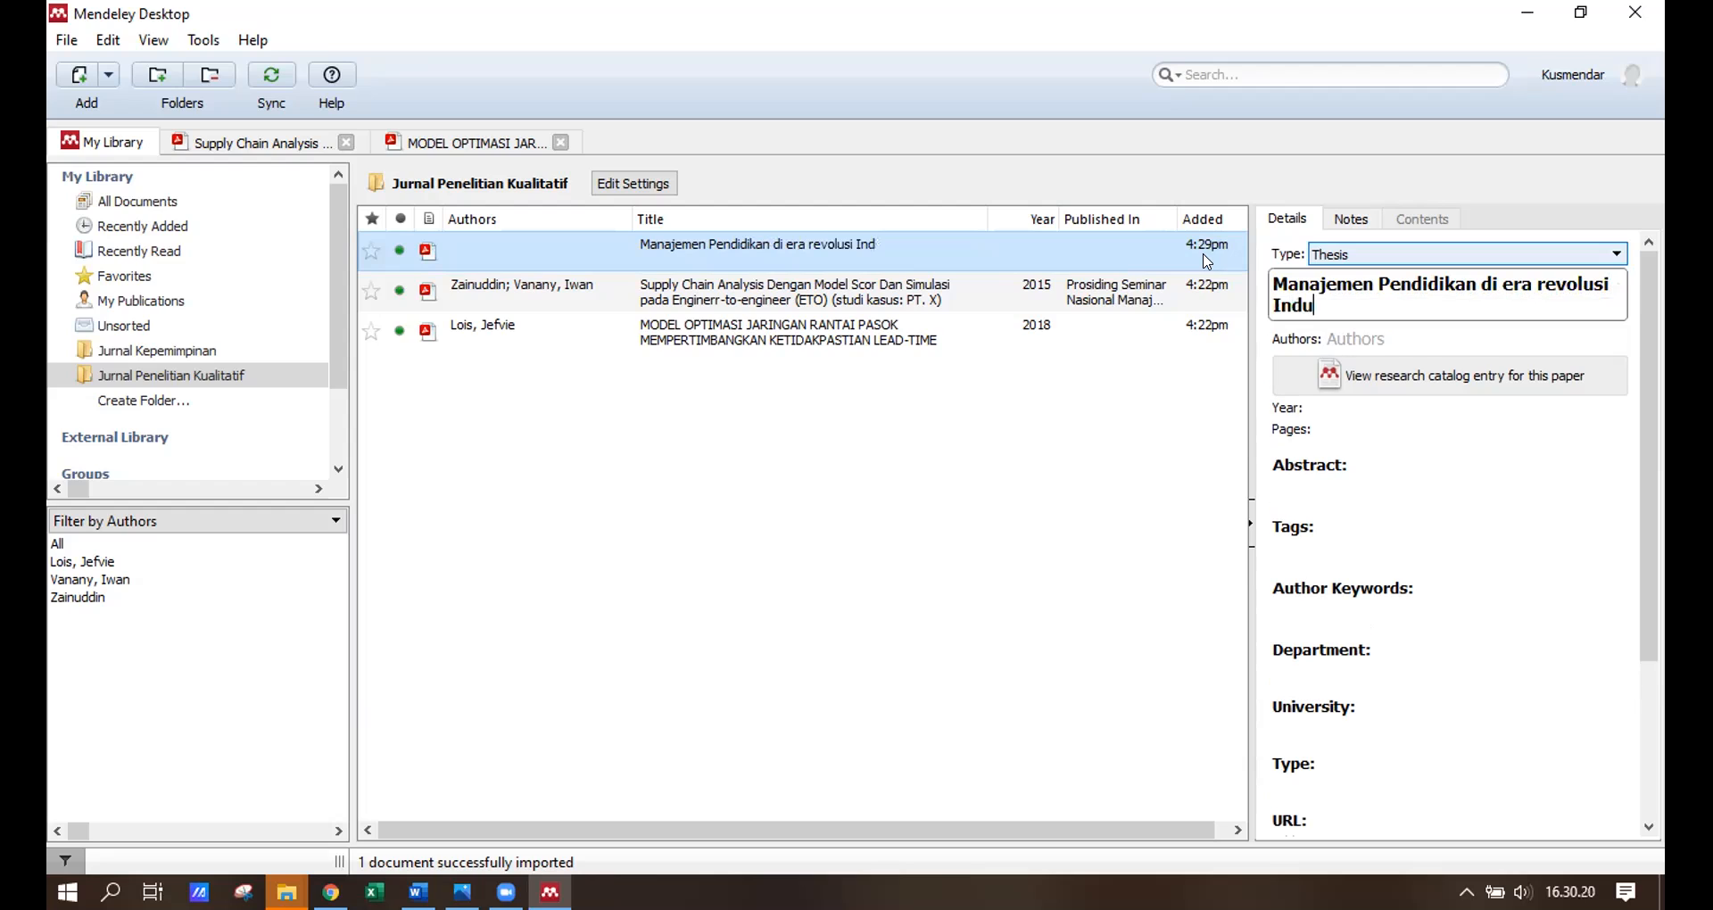
type("stri 4.0")
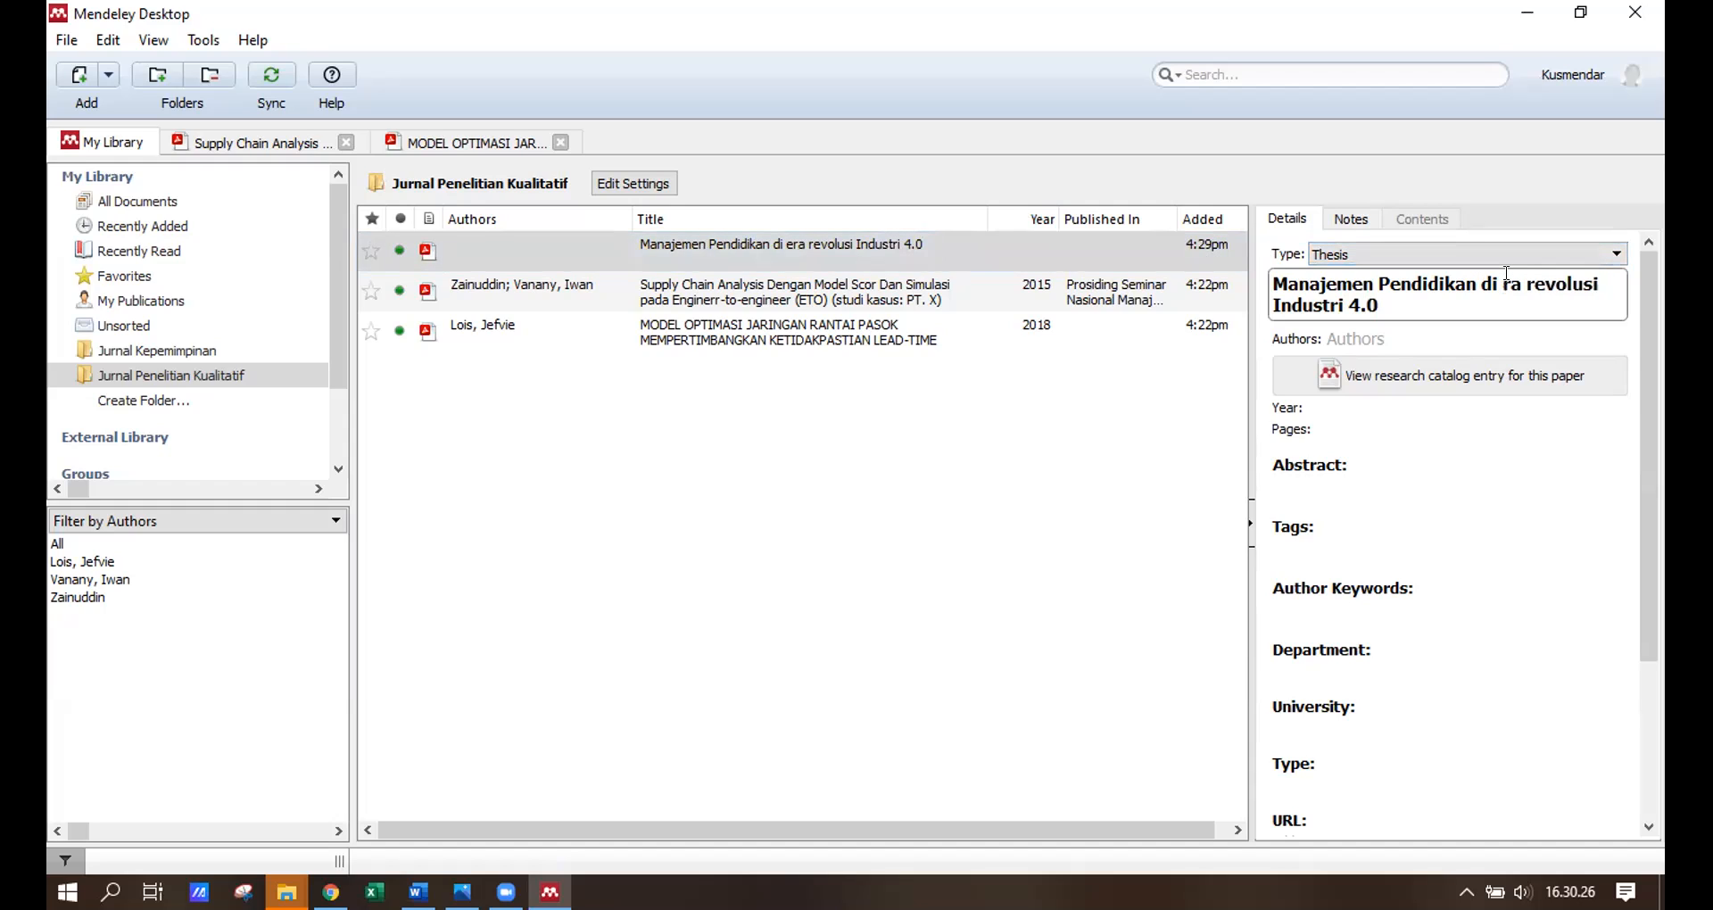
left_click(1544, 280)
key("BackSpace")
type("R")
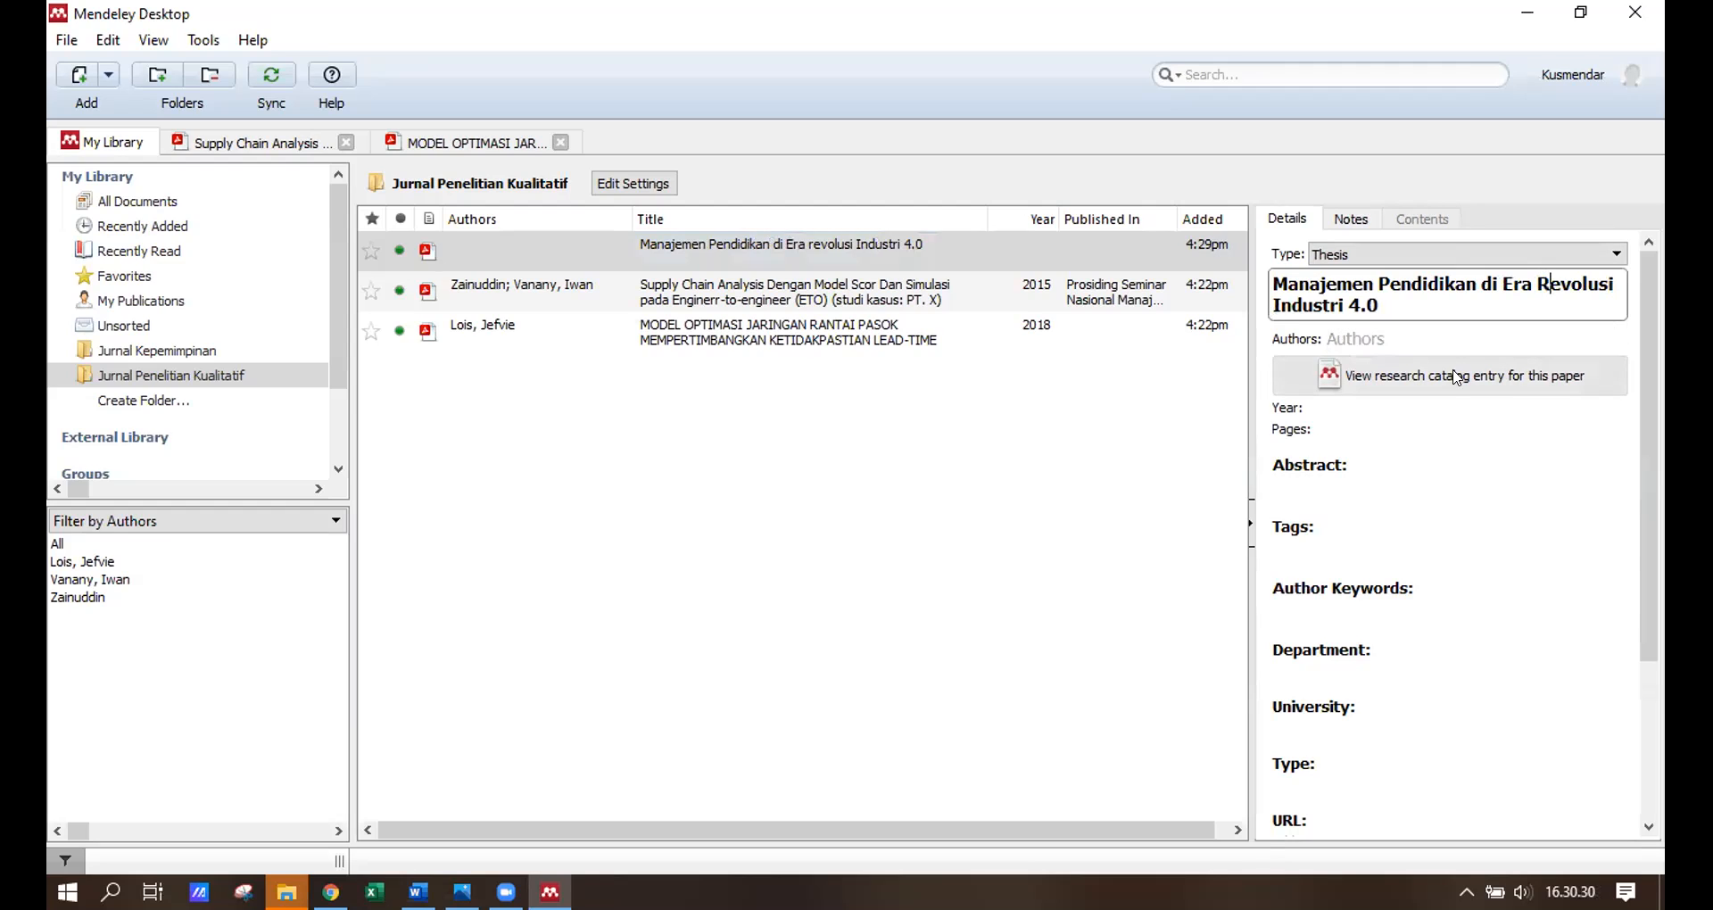
left_click(1440, 334)
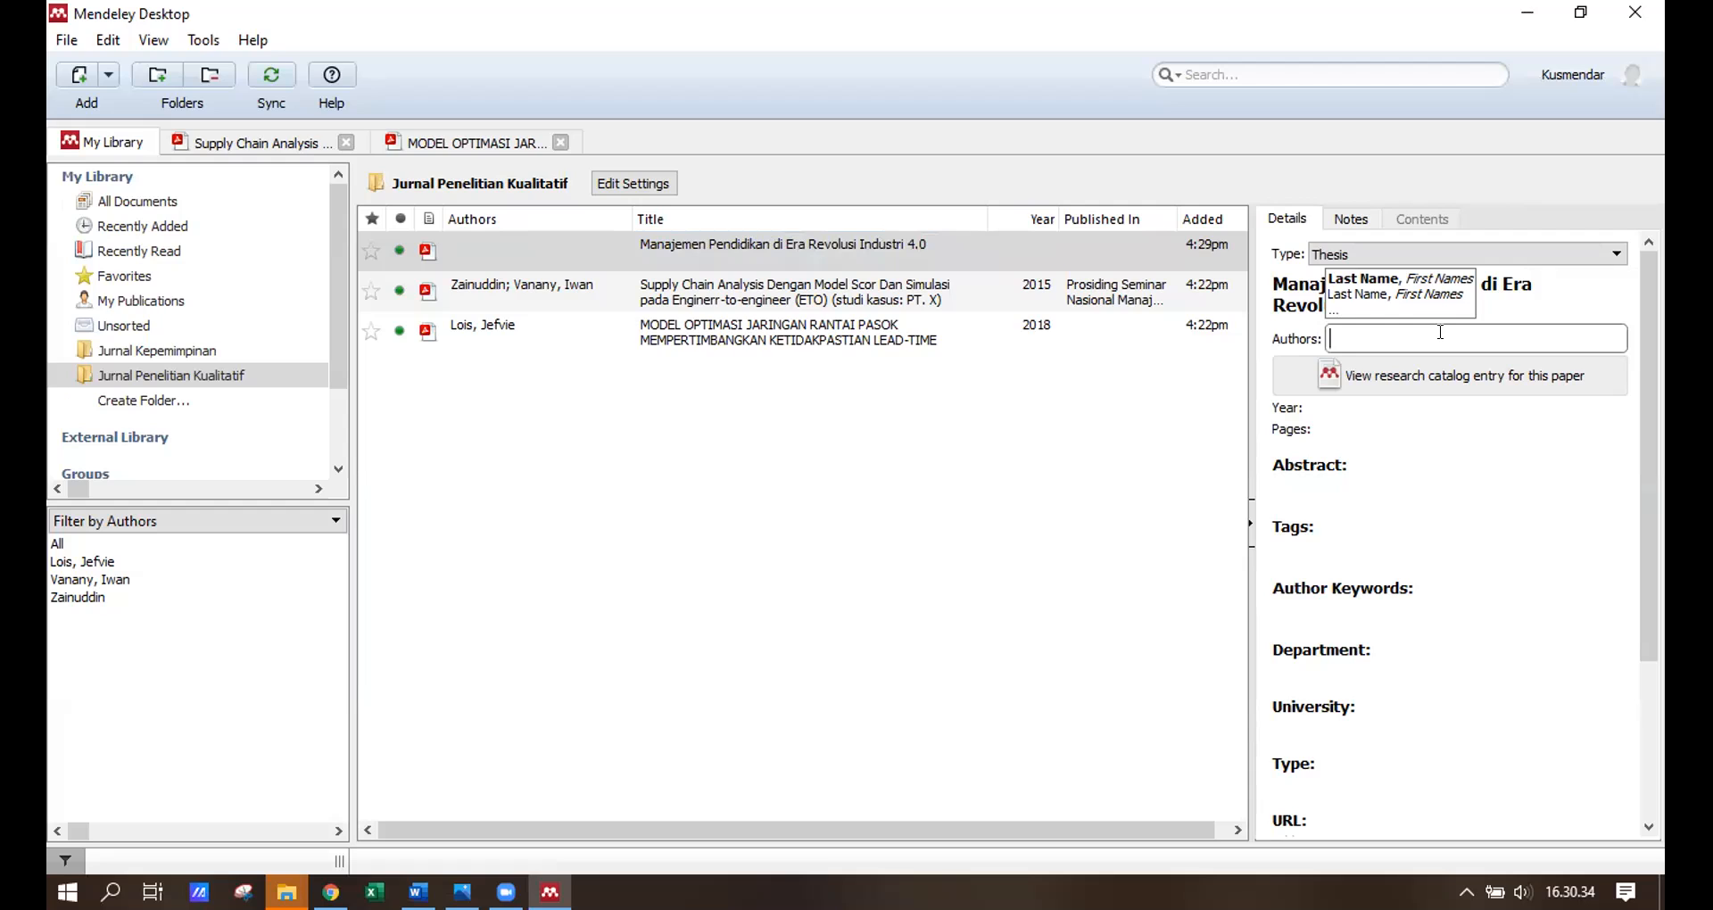
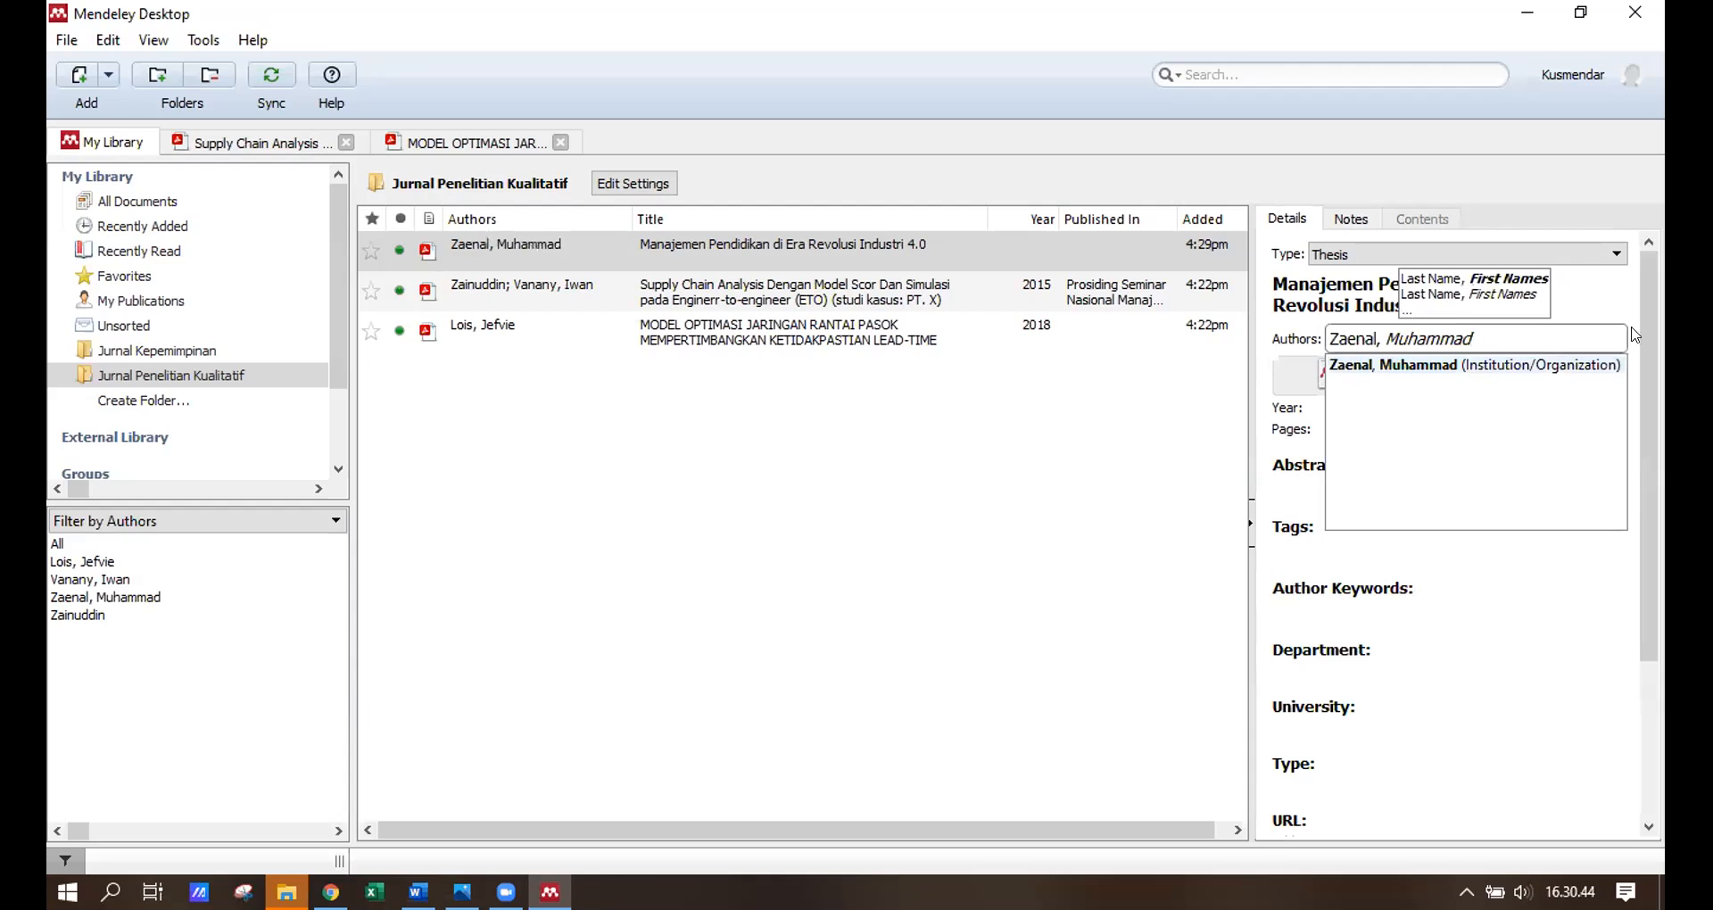
Enter the thesis author's name as 'Last Name, First Names' and set Year to 2019.
key("Return")
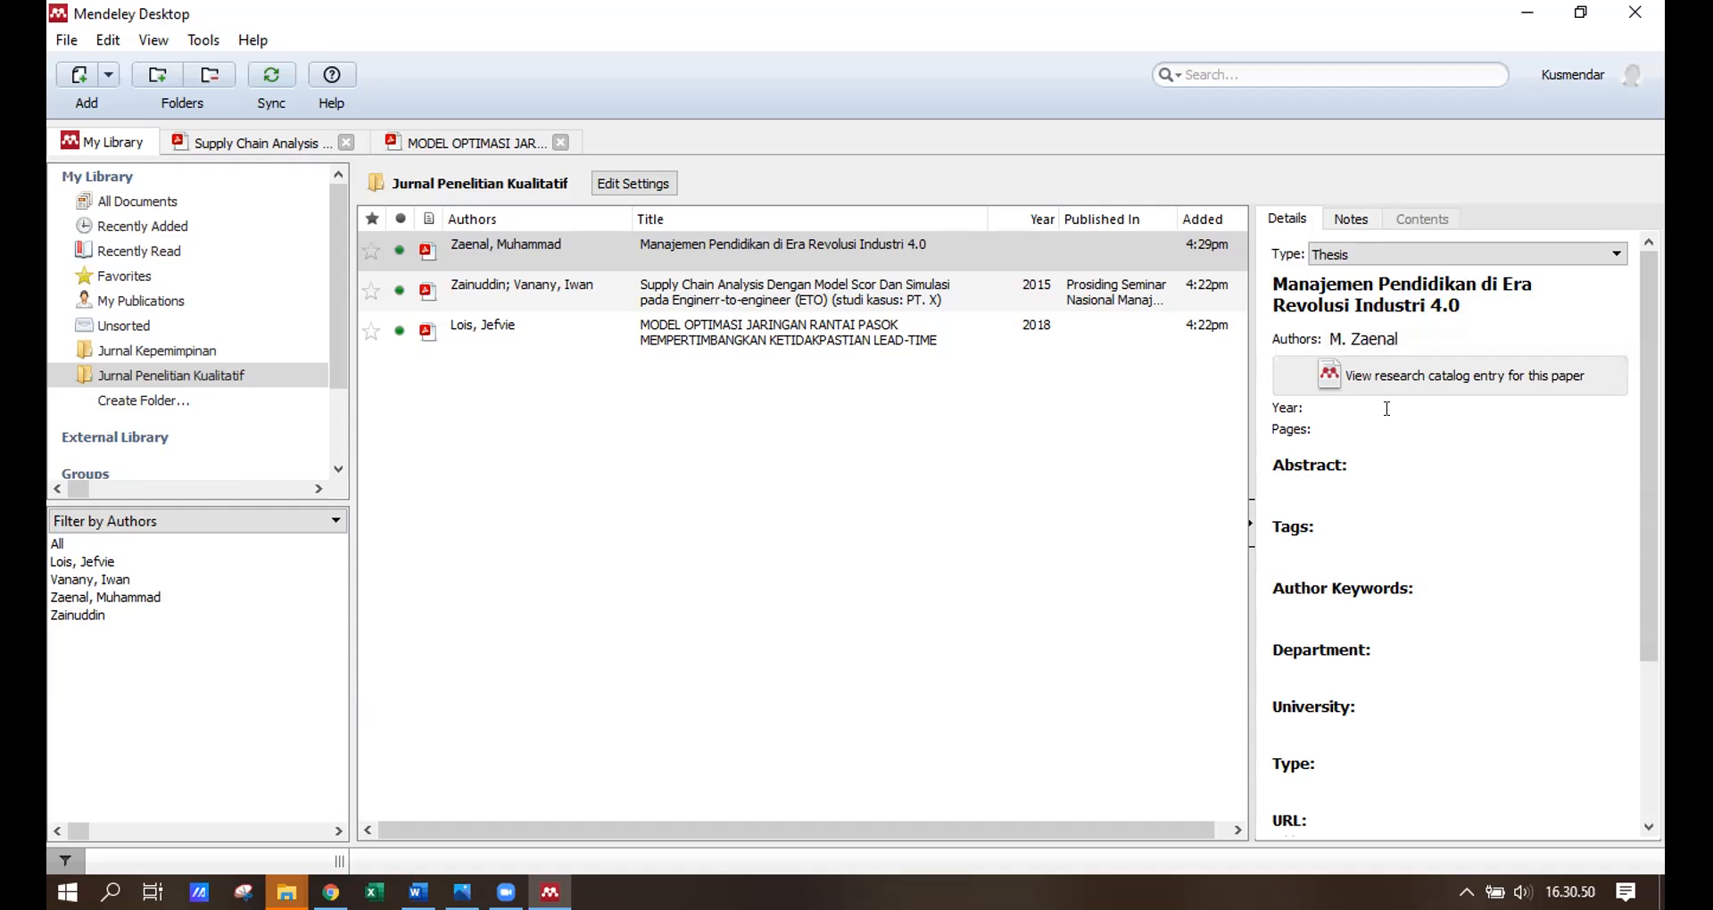
left_click(1386, 408)
type("2019")
Fill Department with 'Program Studi Manejemen Pendidikan, Direktorat Pascasarjana Pendidikan'.
left_click(1337, 430)
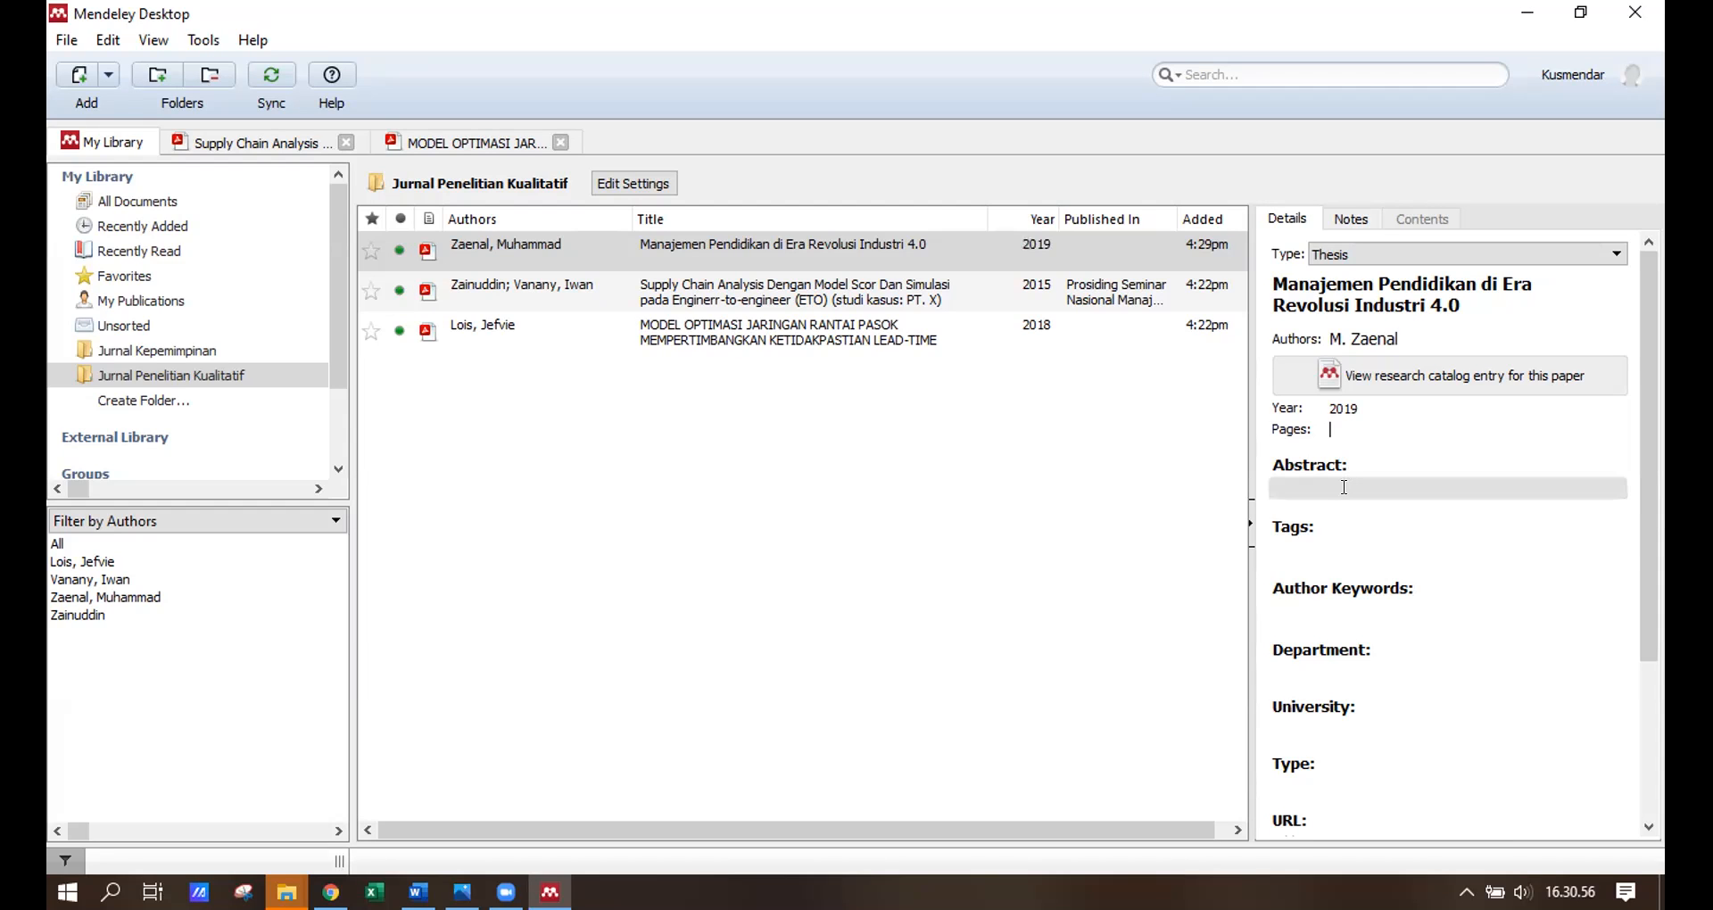
left_click(1332, 535)
scroll(1332, 538, "down", 1)
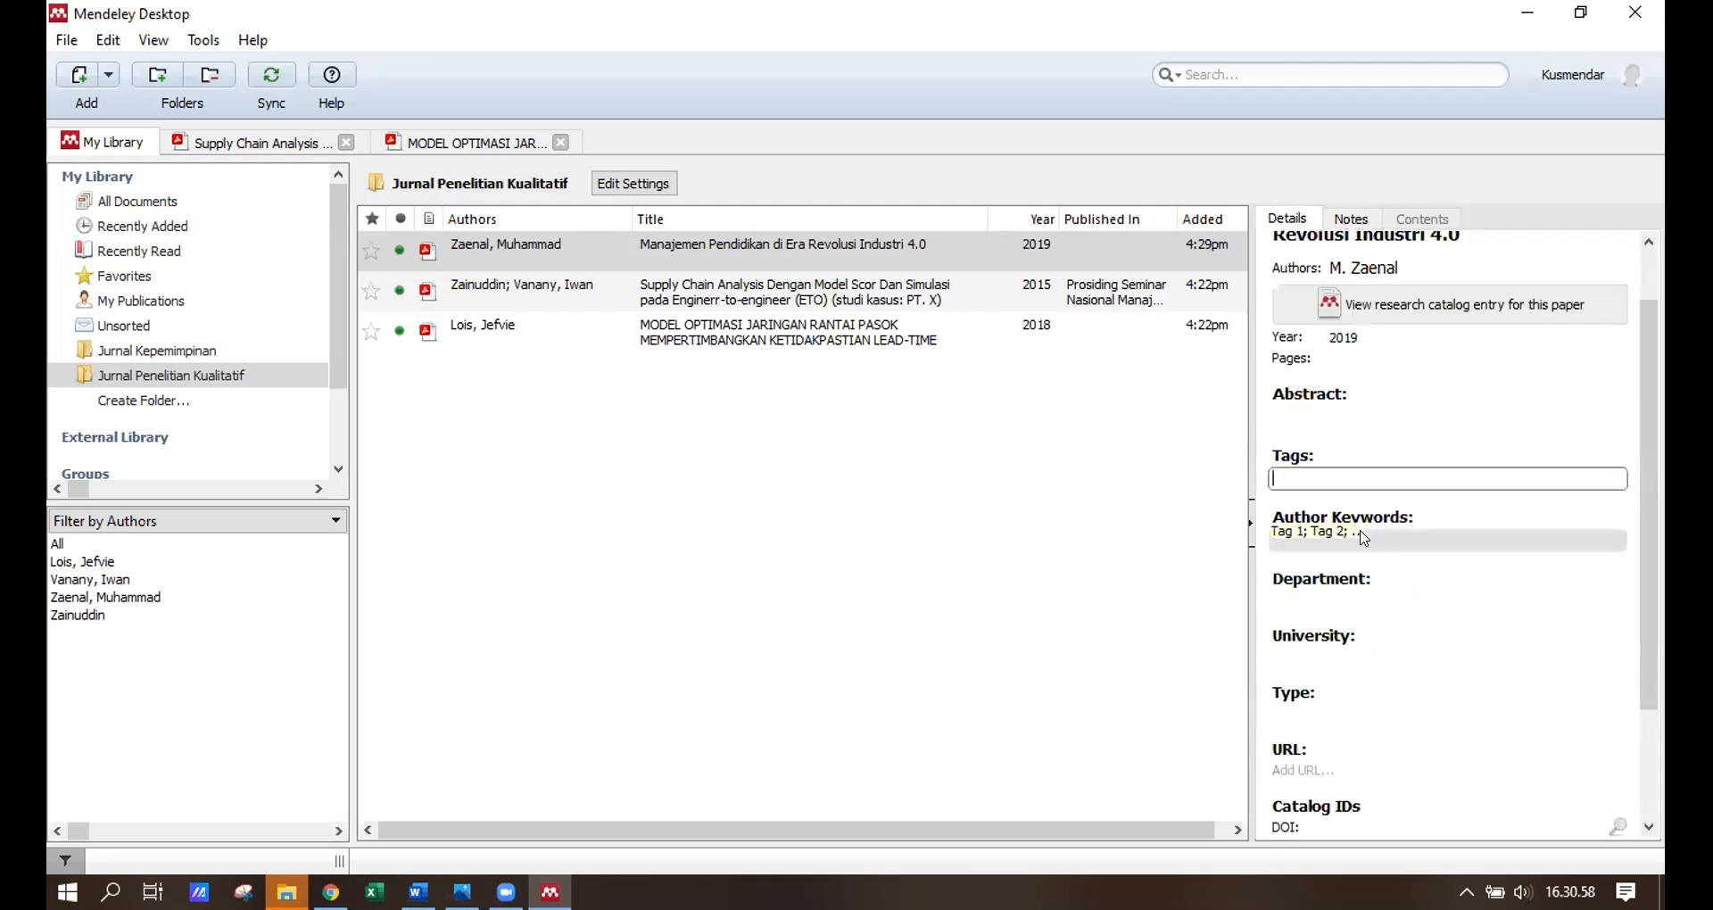
left_click(1347, 597)
type("Progra")
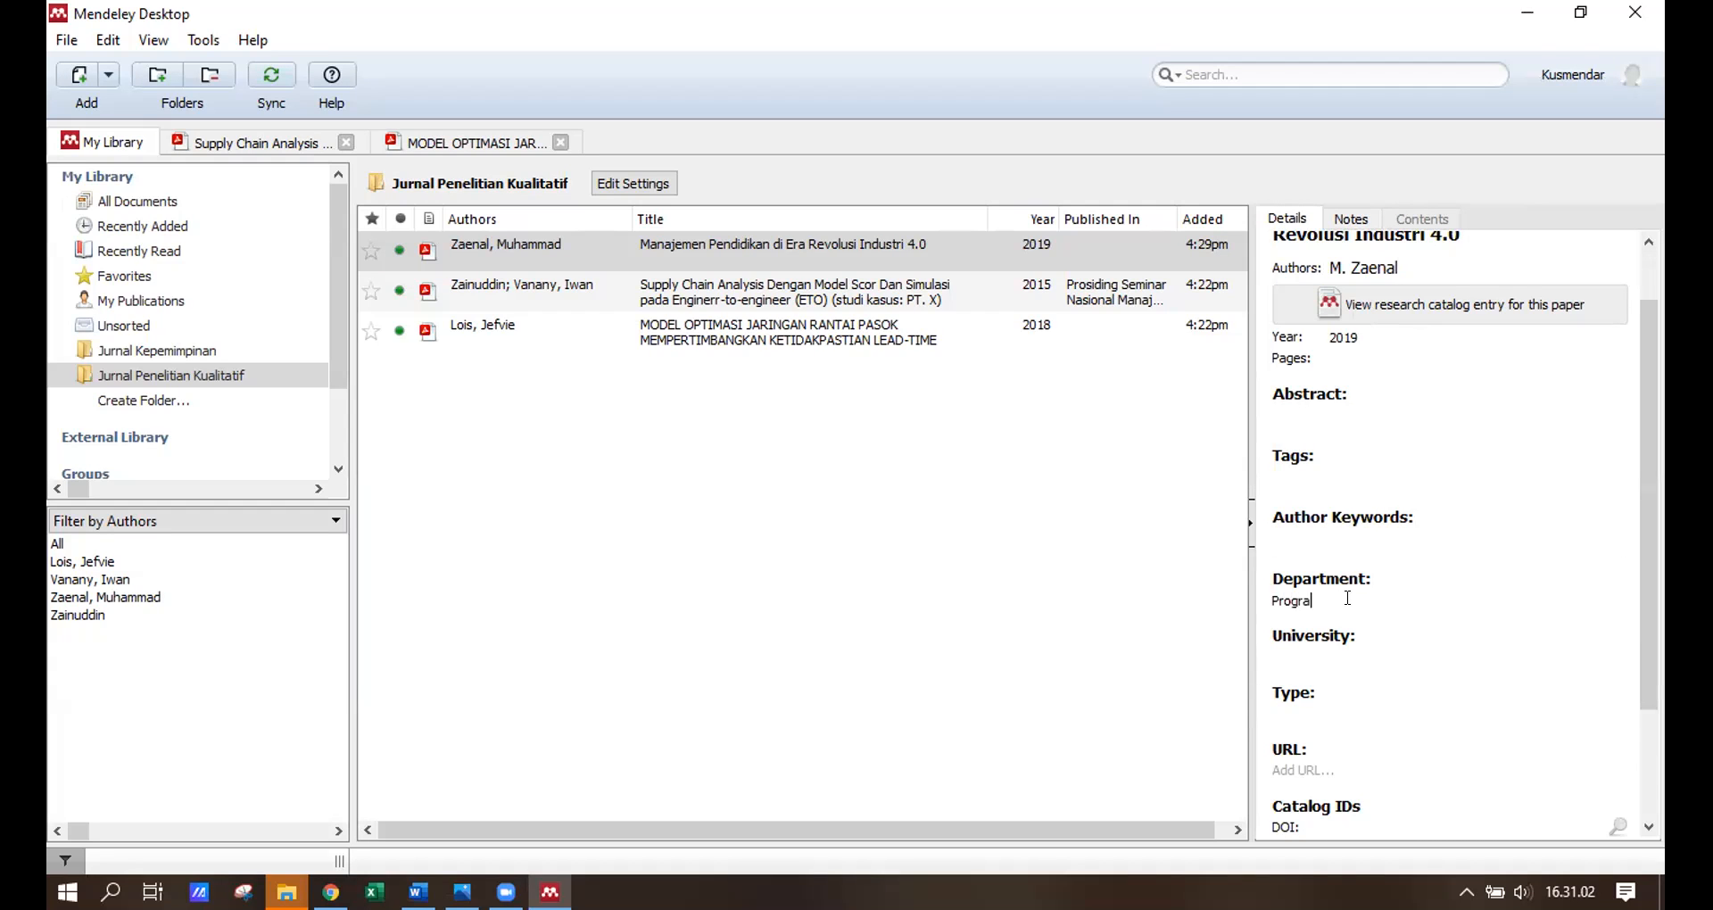
type("m Studi Manejemen Pendidikan")
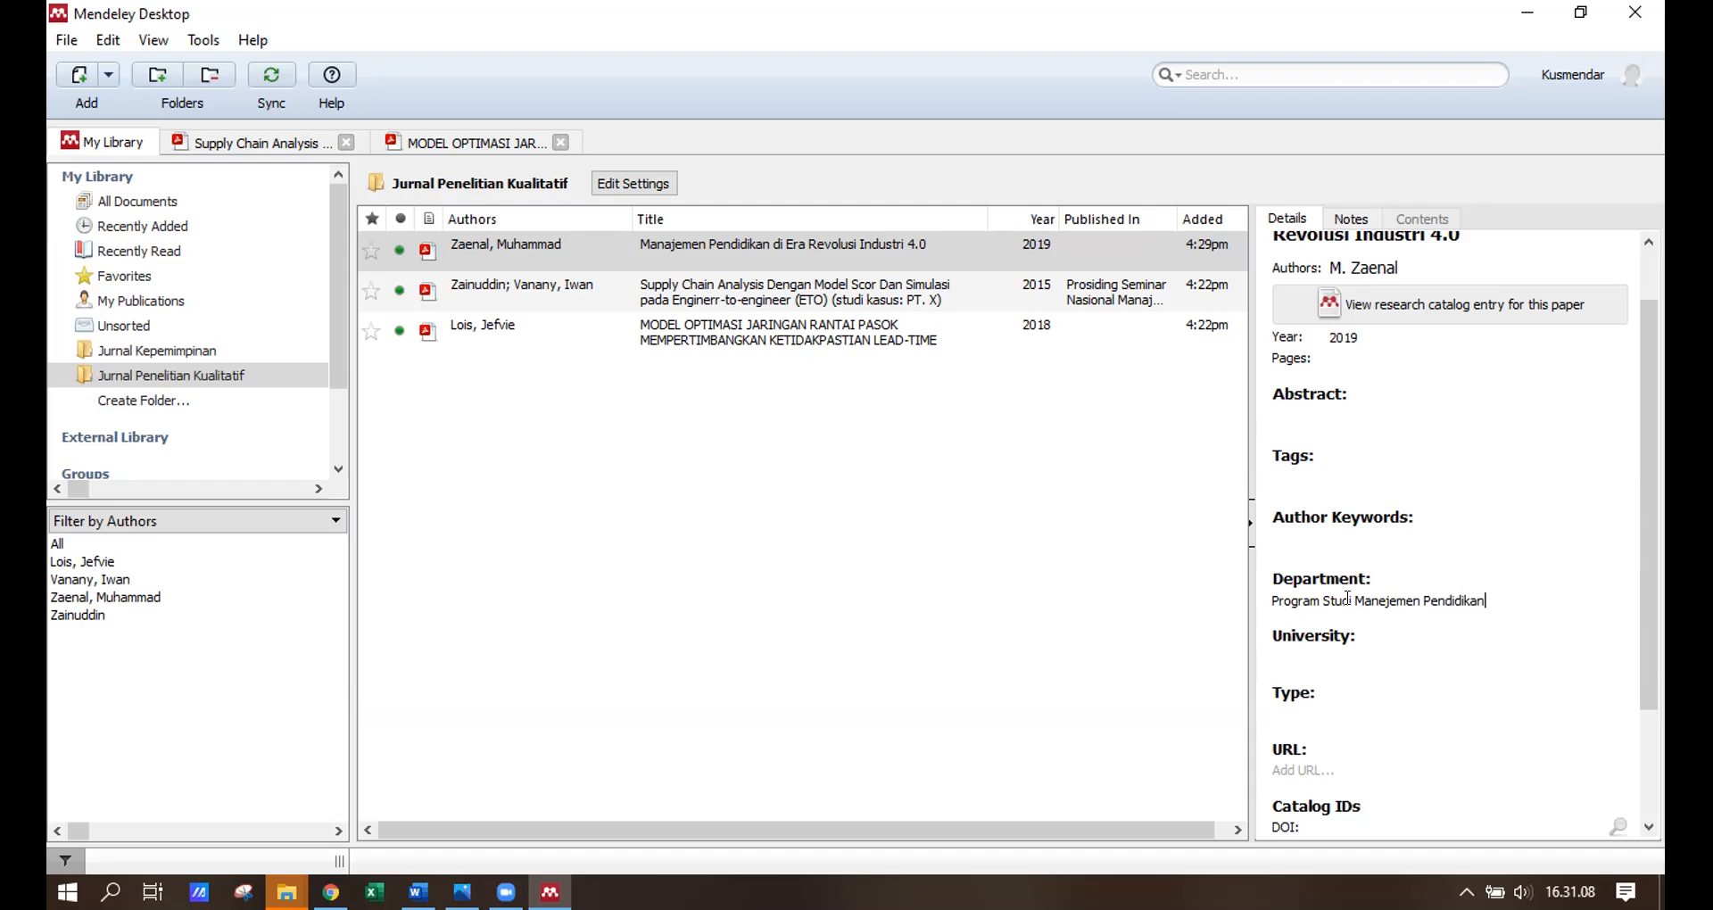
type(", Direktorat Pascasarjana")
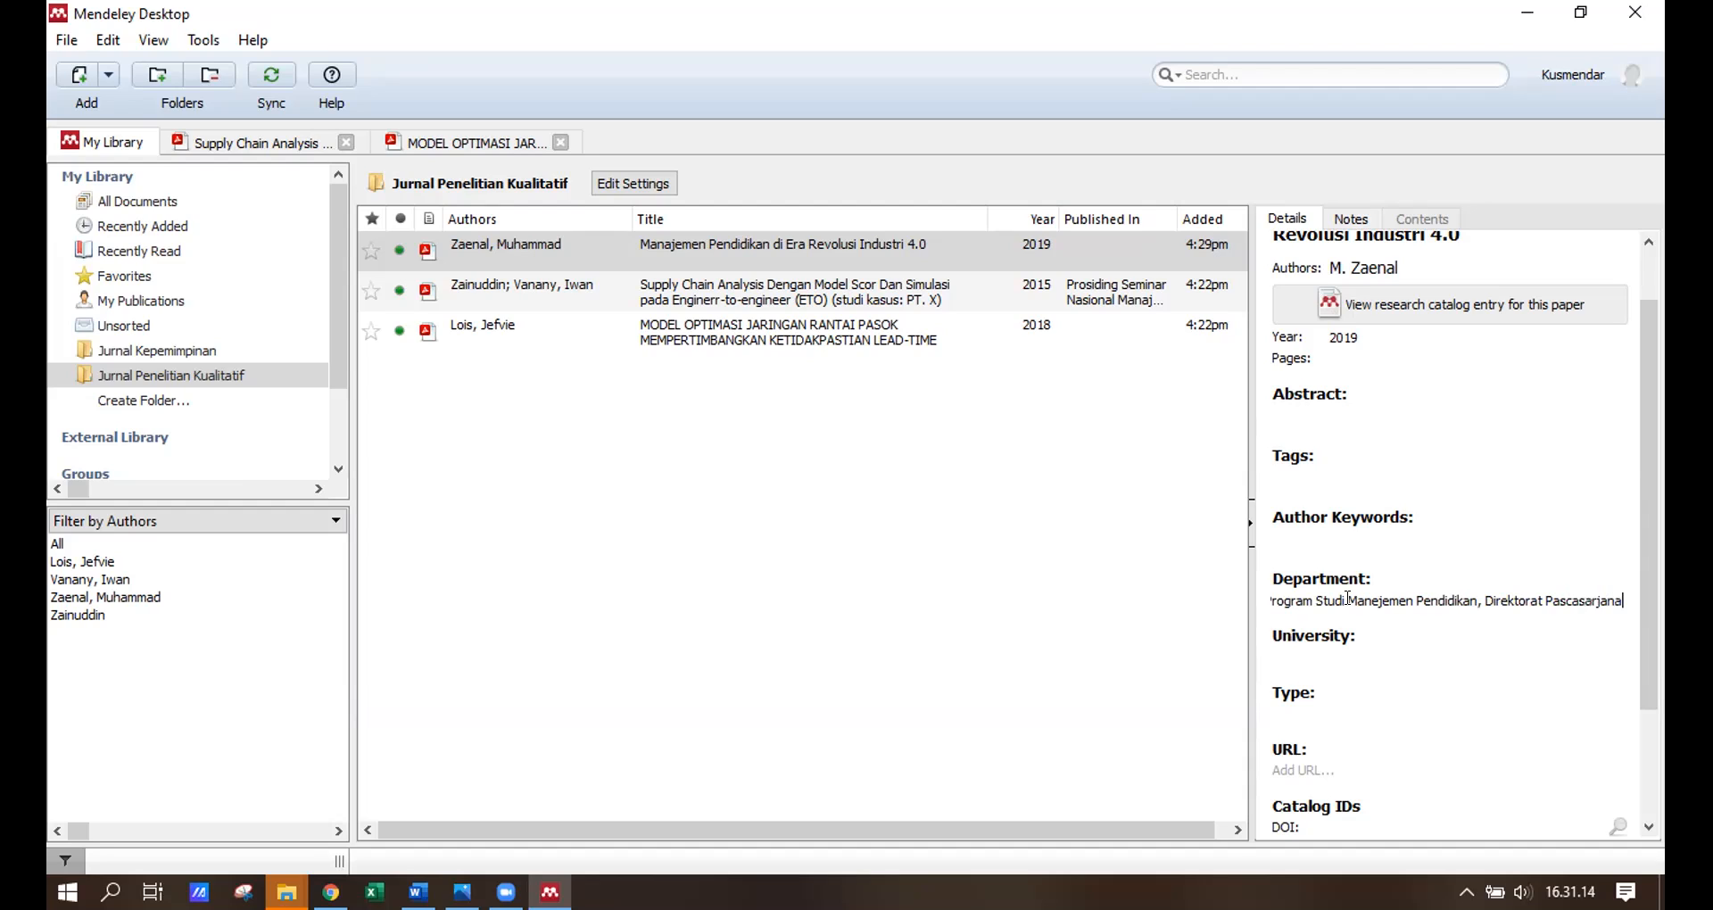
type(" Pendidia")
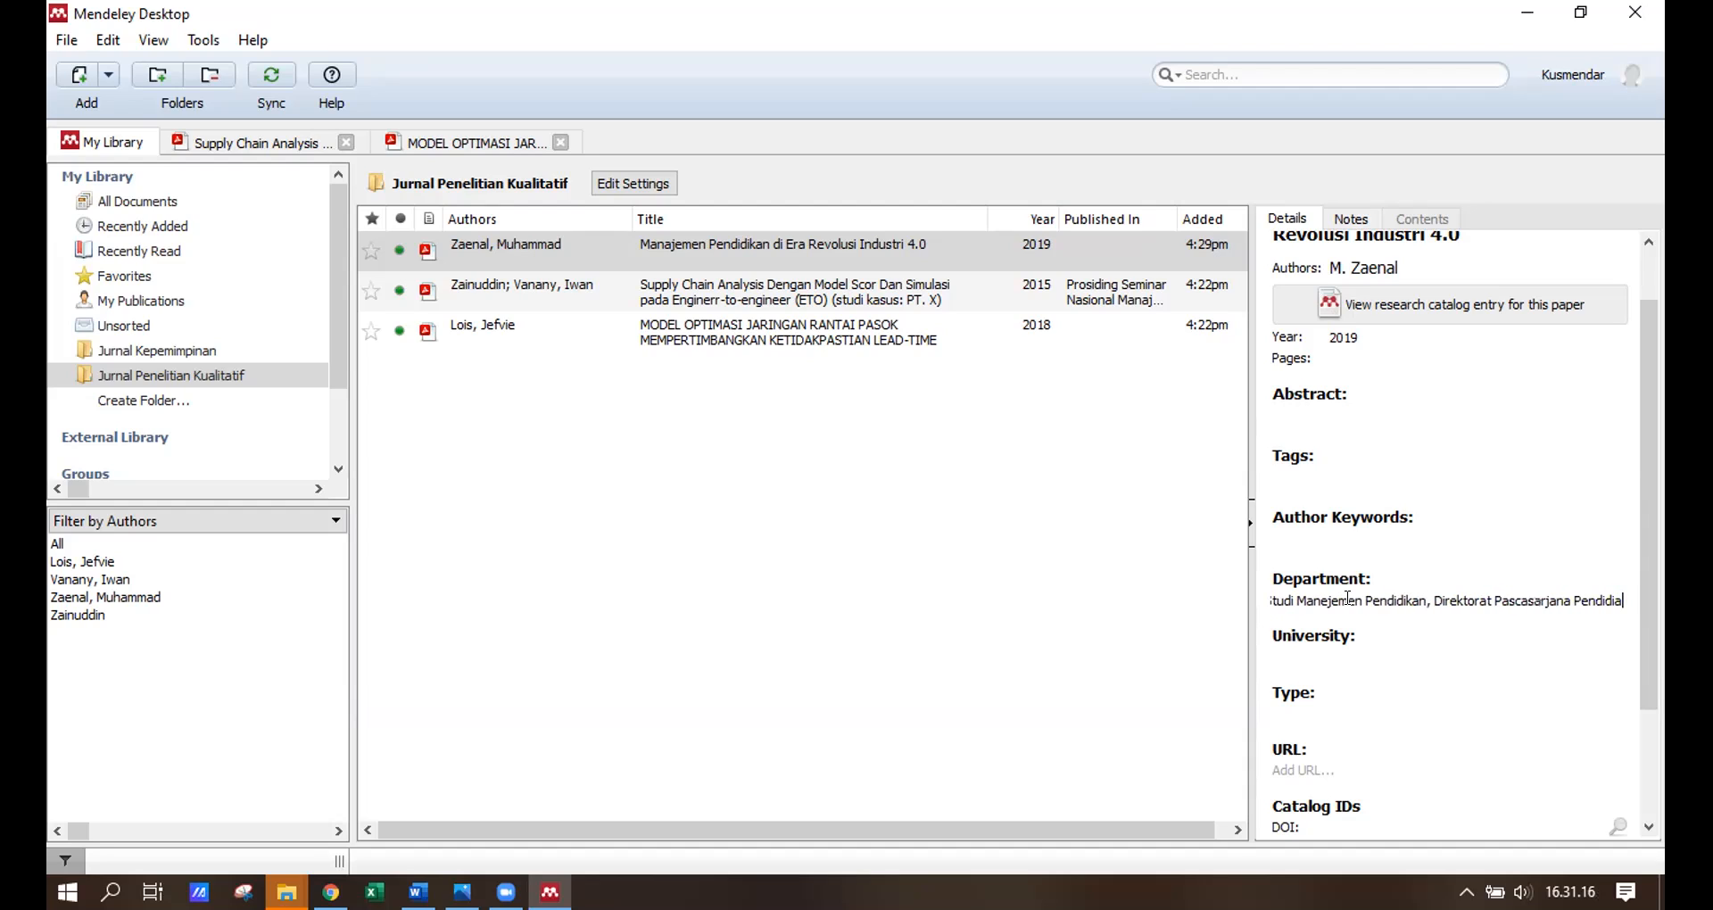
key("BackSpace")
type("kan")
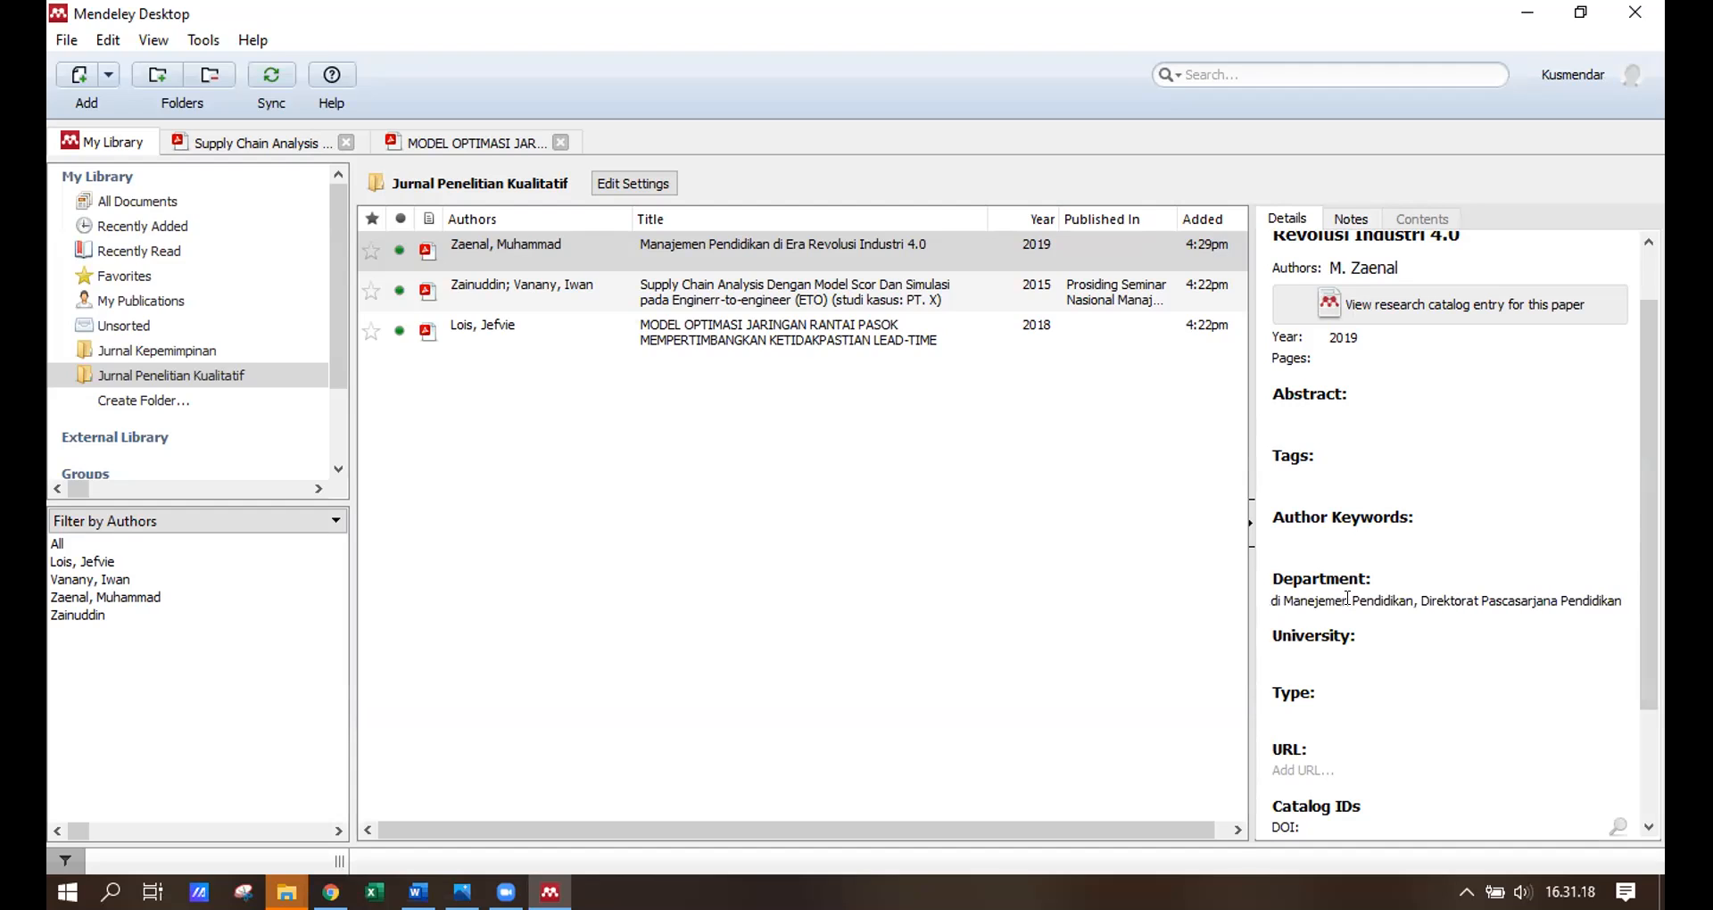
Set University to 'Universitas Sarjanawiyata Tamansiswa'.
left_click(1305, 655)
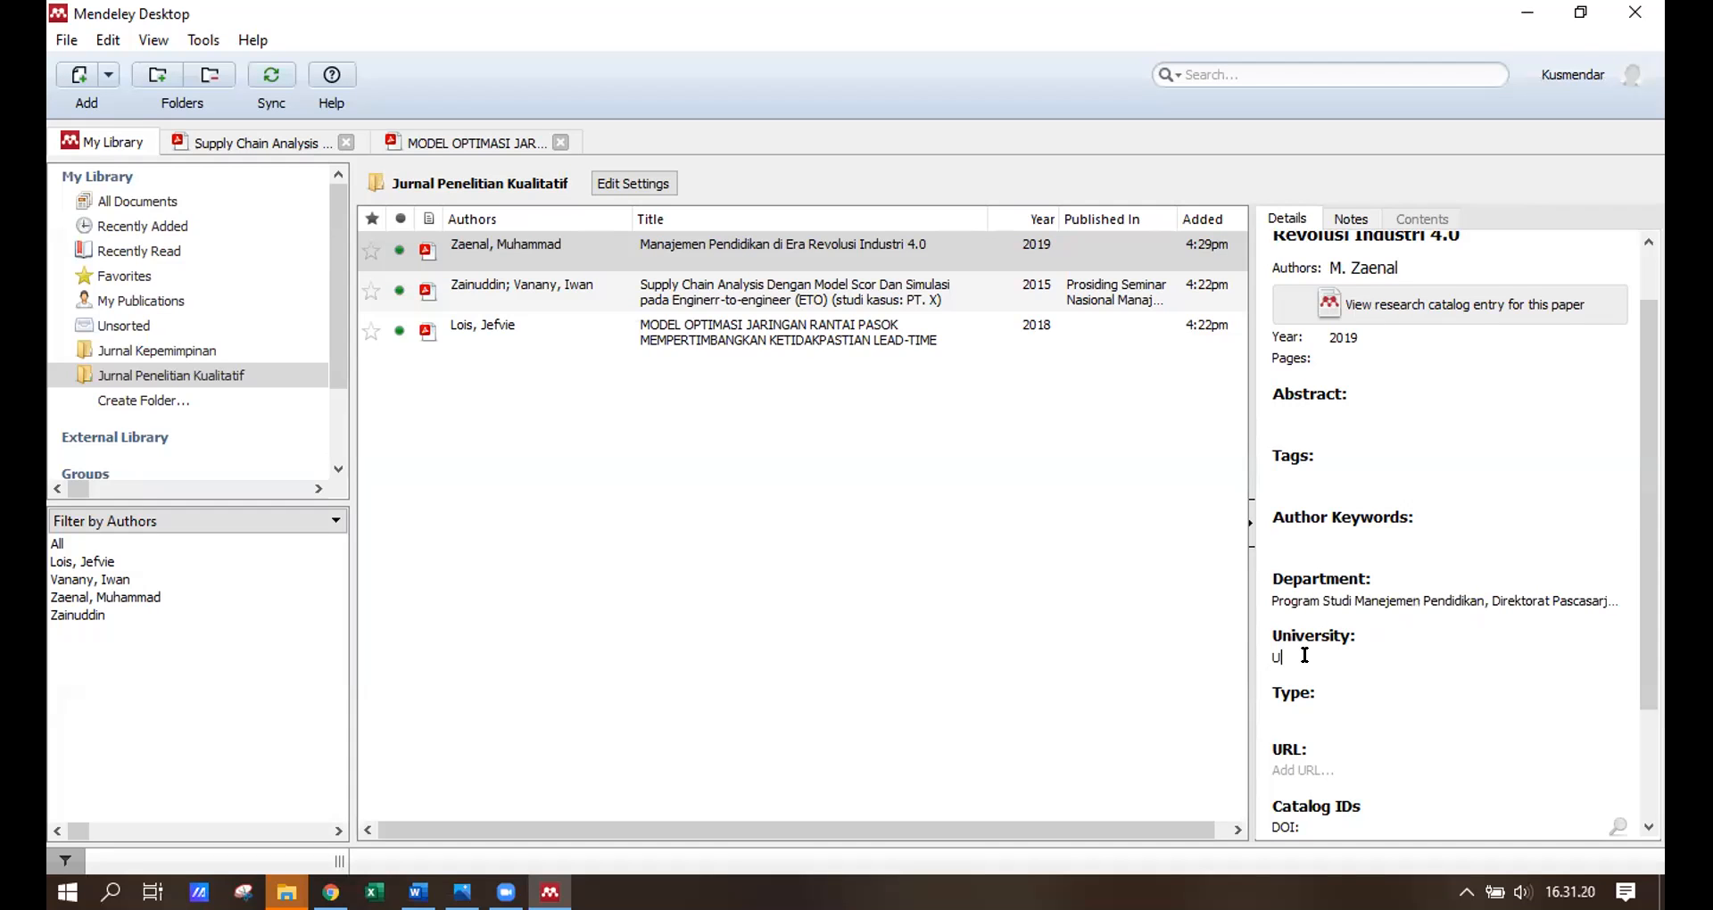
type("Universitas Sarjanawiyata Tamansiswa")
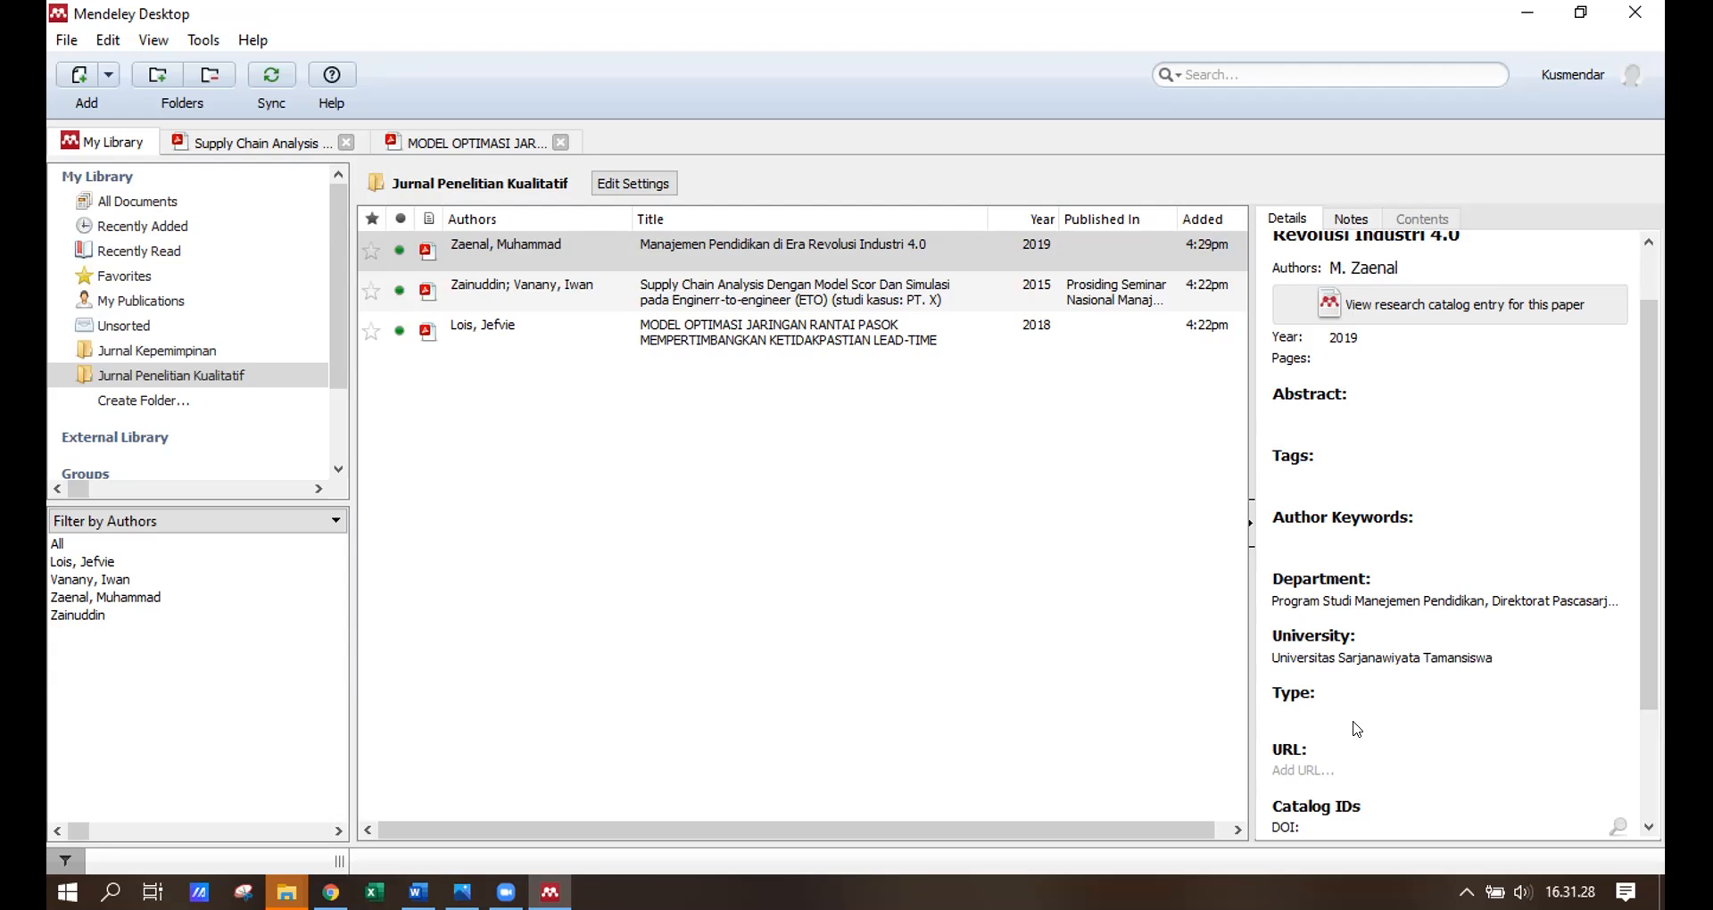
scroll(1360, 729, "down", 3)
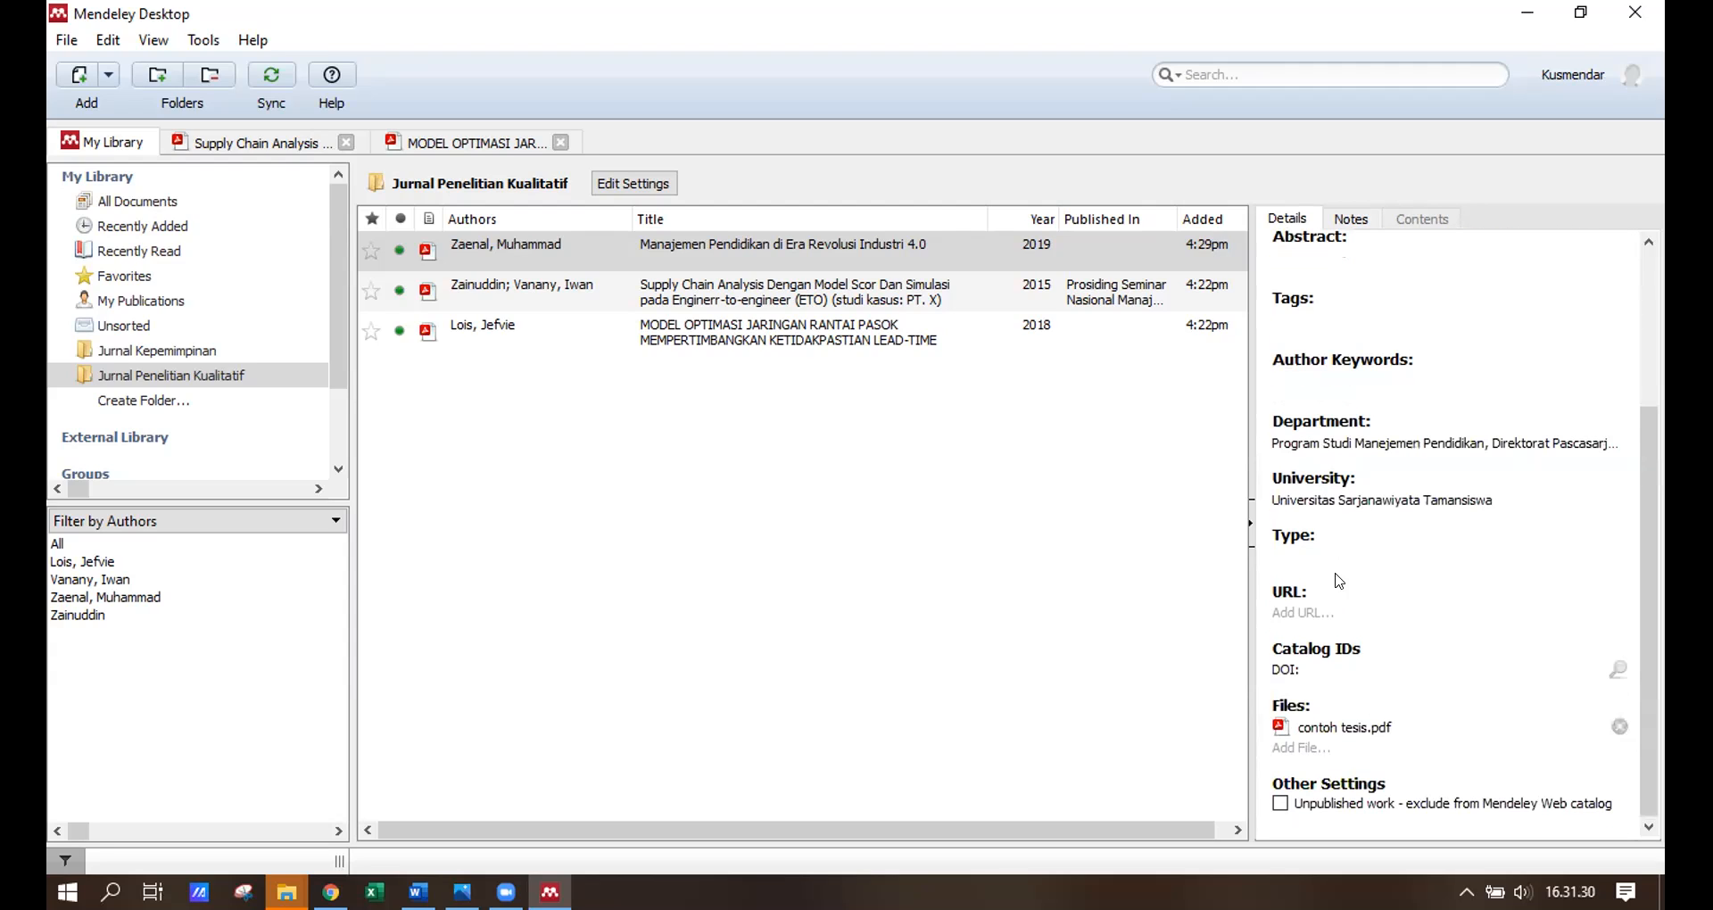
Tick 'Unpublished work' in Other Settings, then reselect the thesis to review its details.
left_click(1316, 605)
left_click(1280, 806)
scroll(1267, 616, "up", 3)
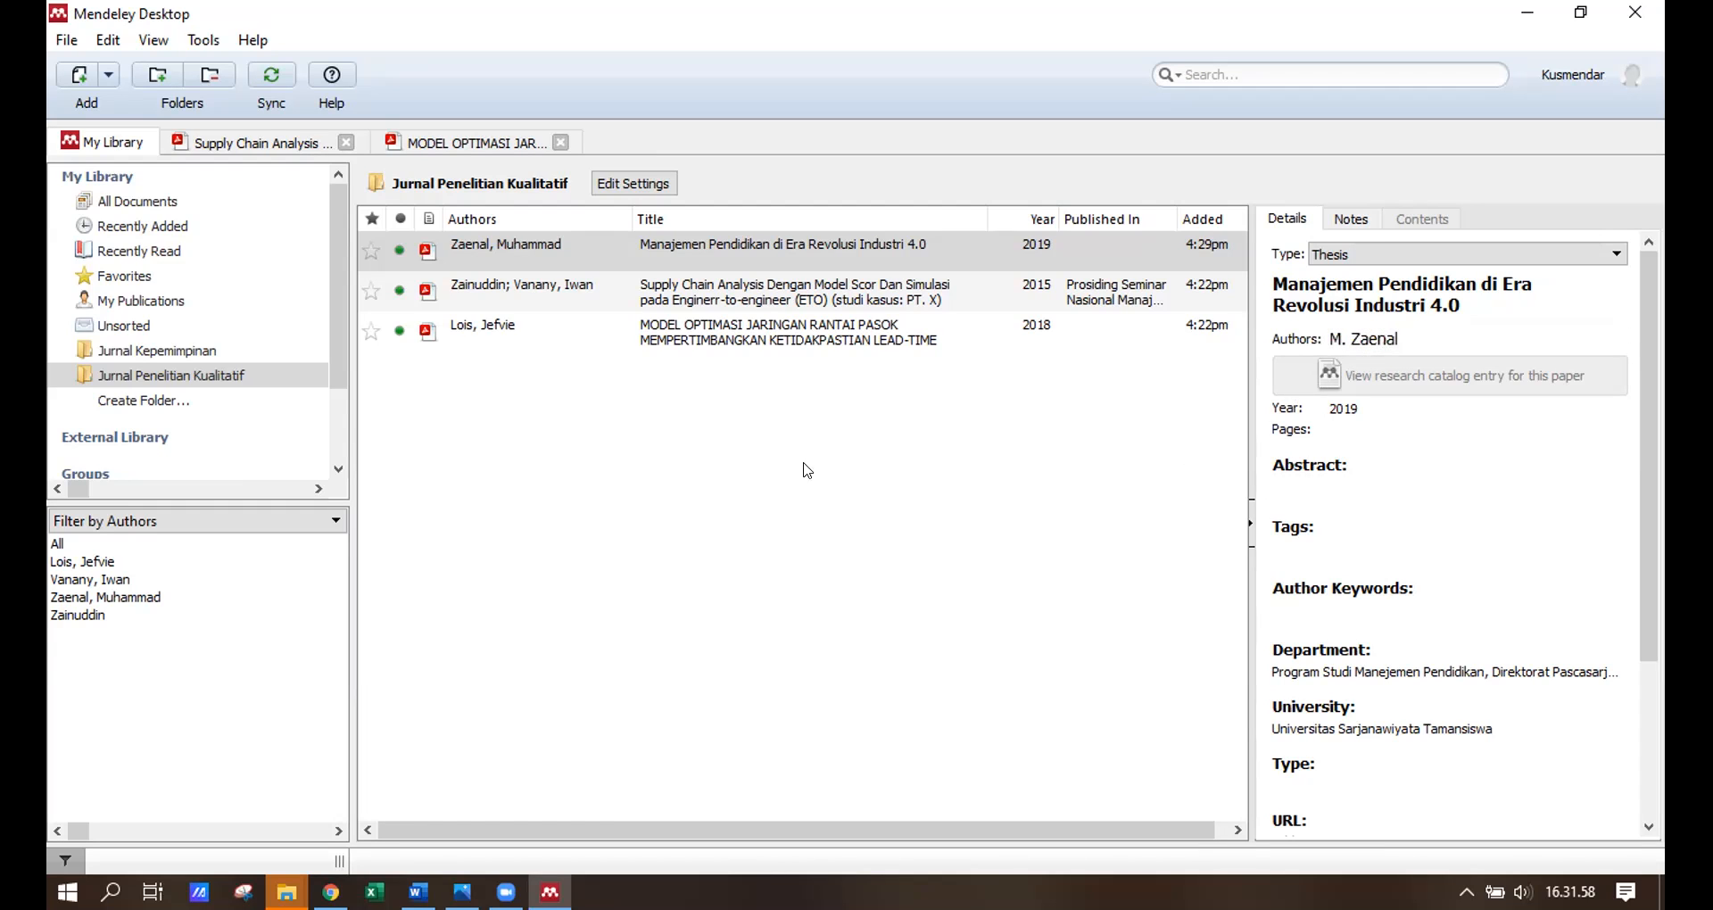
left_click(758, 464)
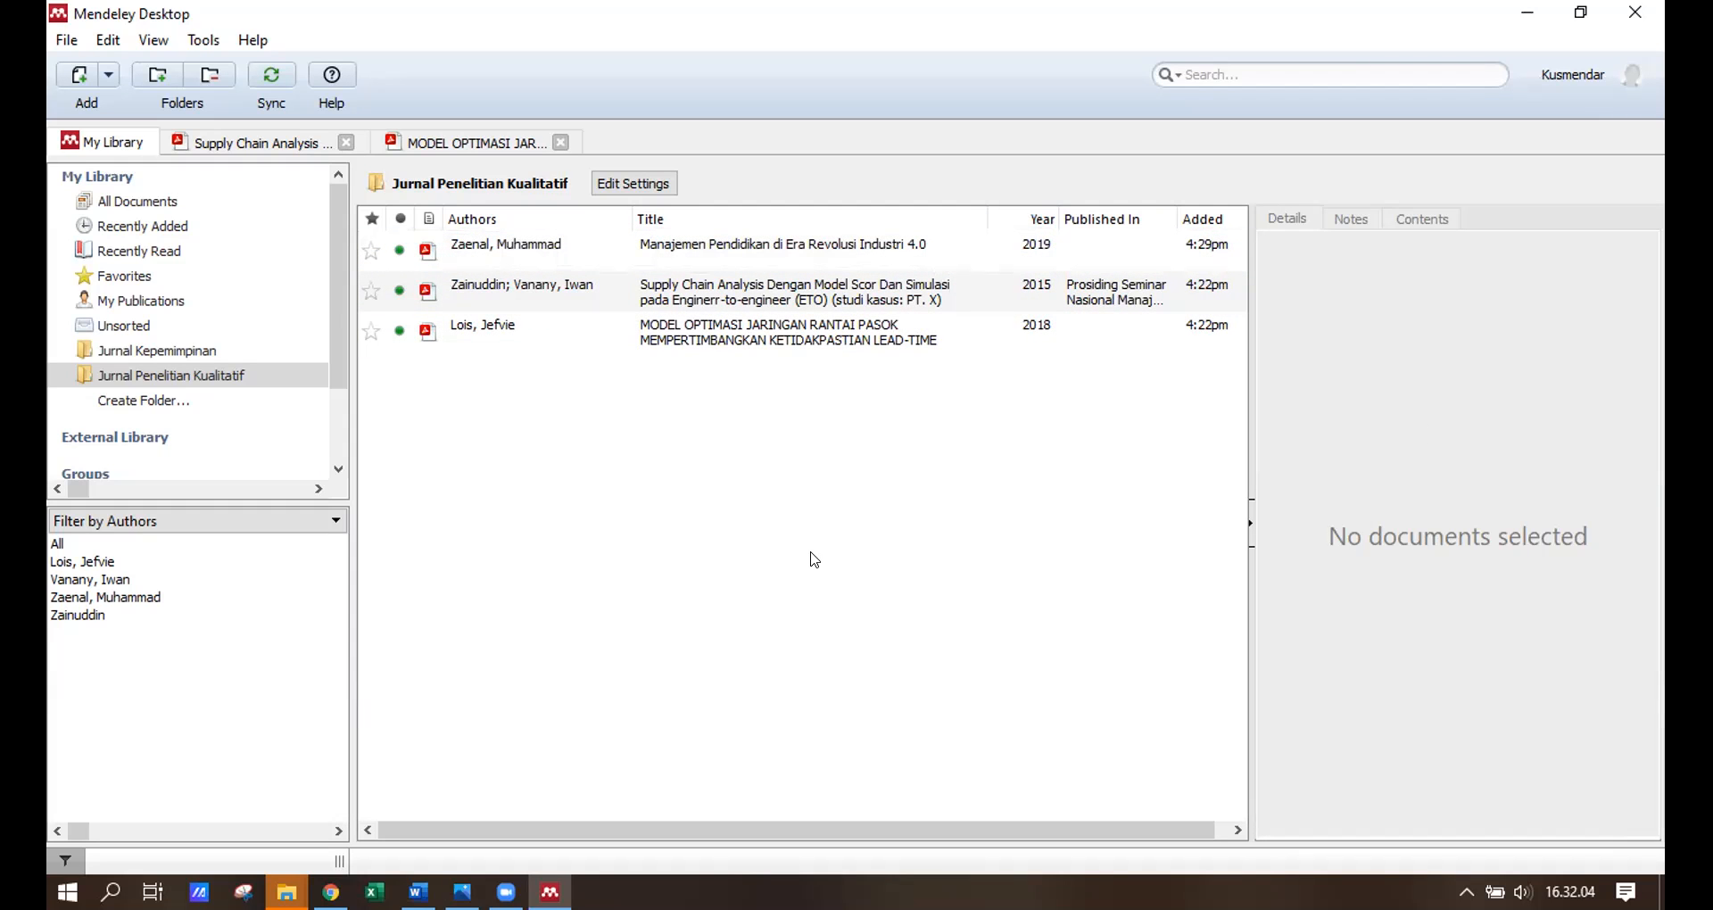
left_click(513, 260)
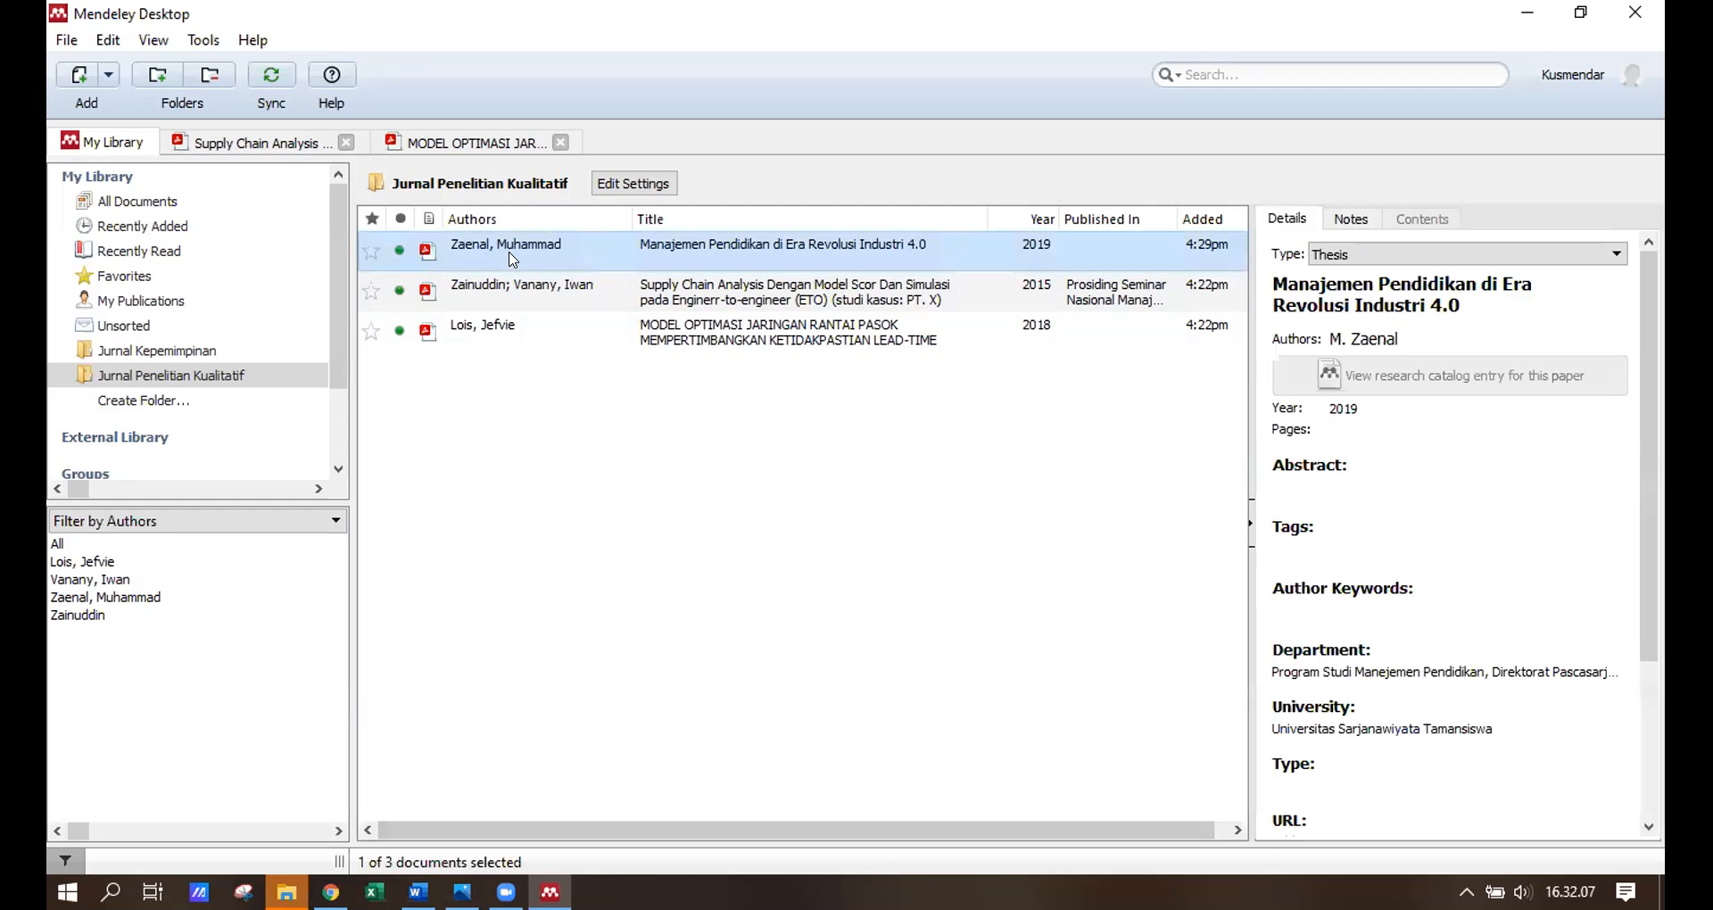
Open the thesis PDF briefly, close it, and bring the blank Word document forward.
double_click(580, 256)
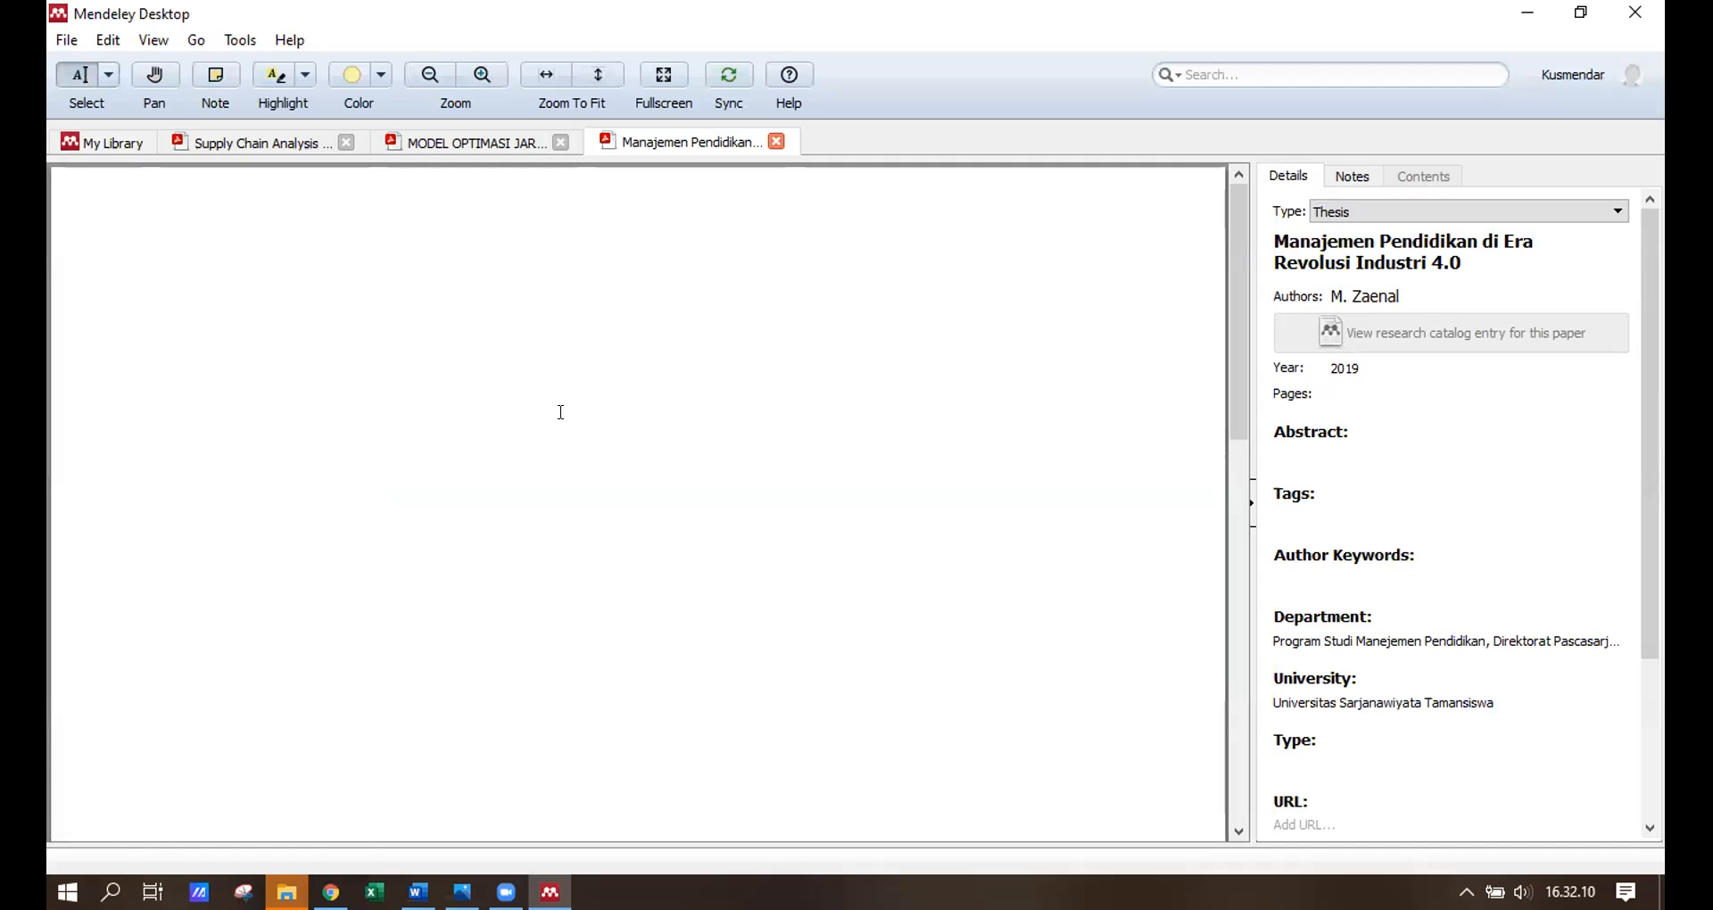
left_click(777, 143)
left_click(417, 893)
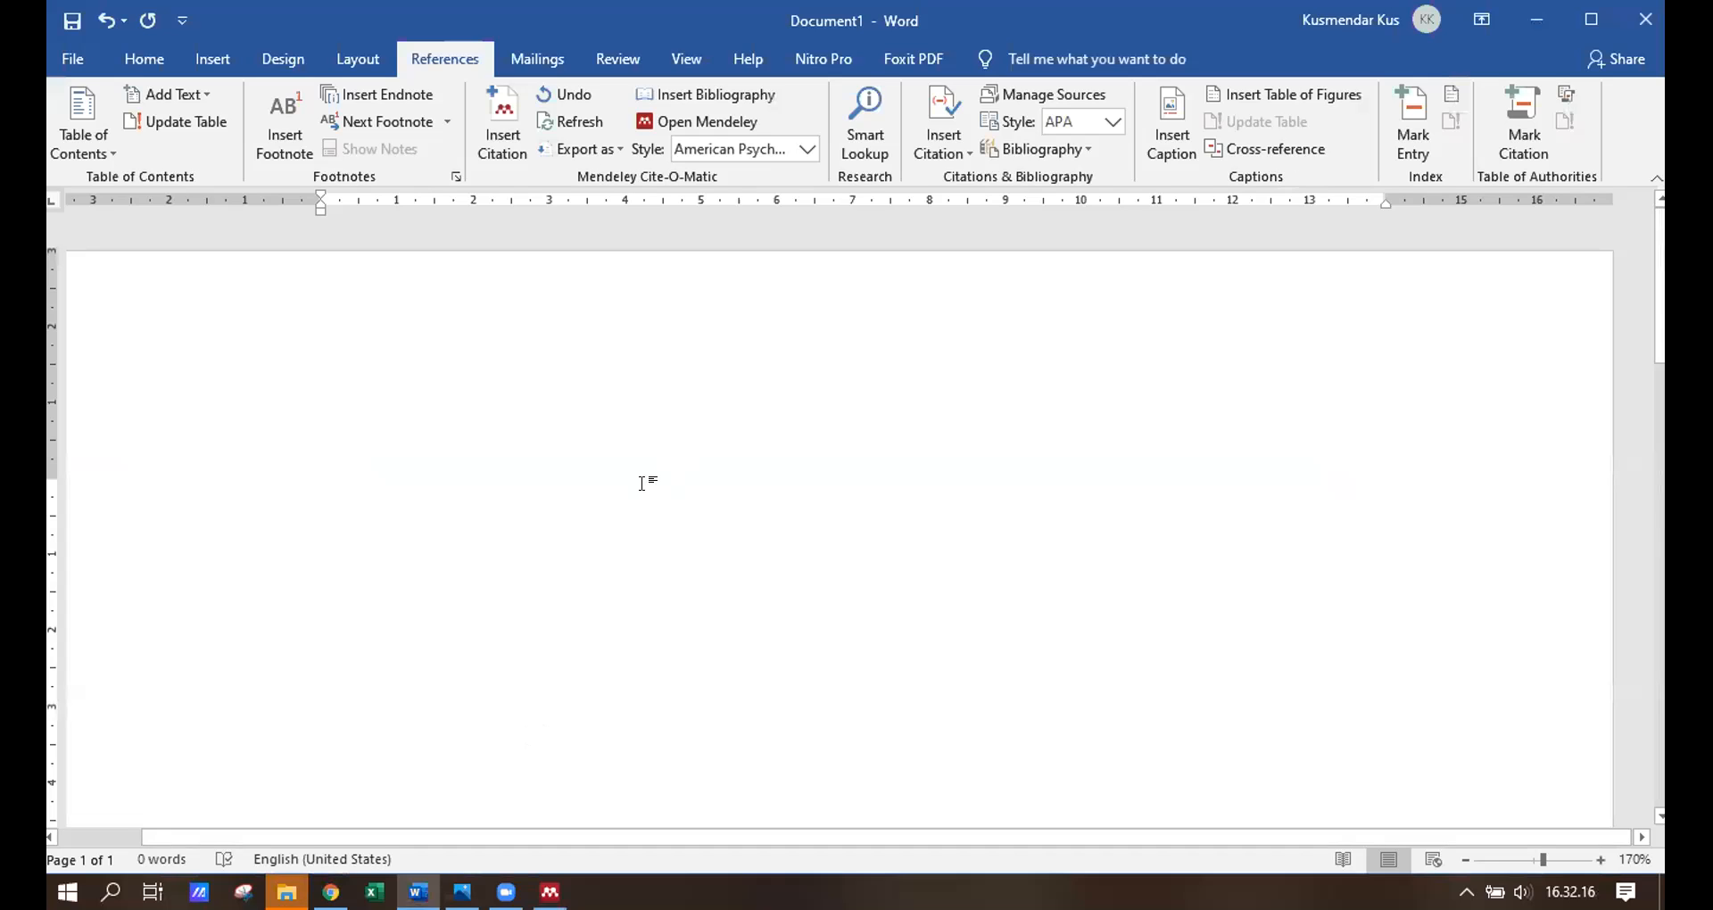
Insert a Mendeley citation for the 2019 thesis found by searching 'zaen'.
scroll(950, 510, "down", 2)
scroll(944, 511, "up", 1)
left_click(503, 123)
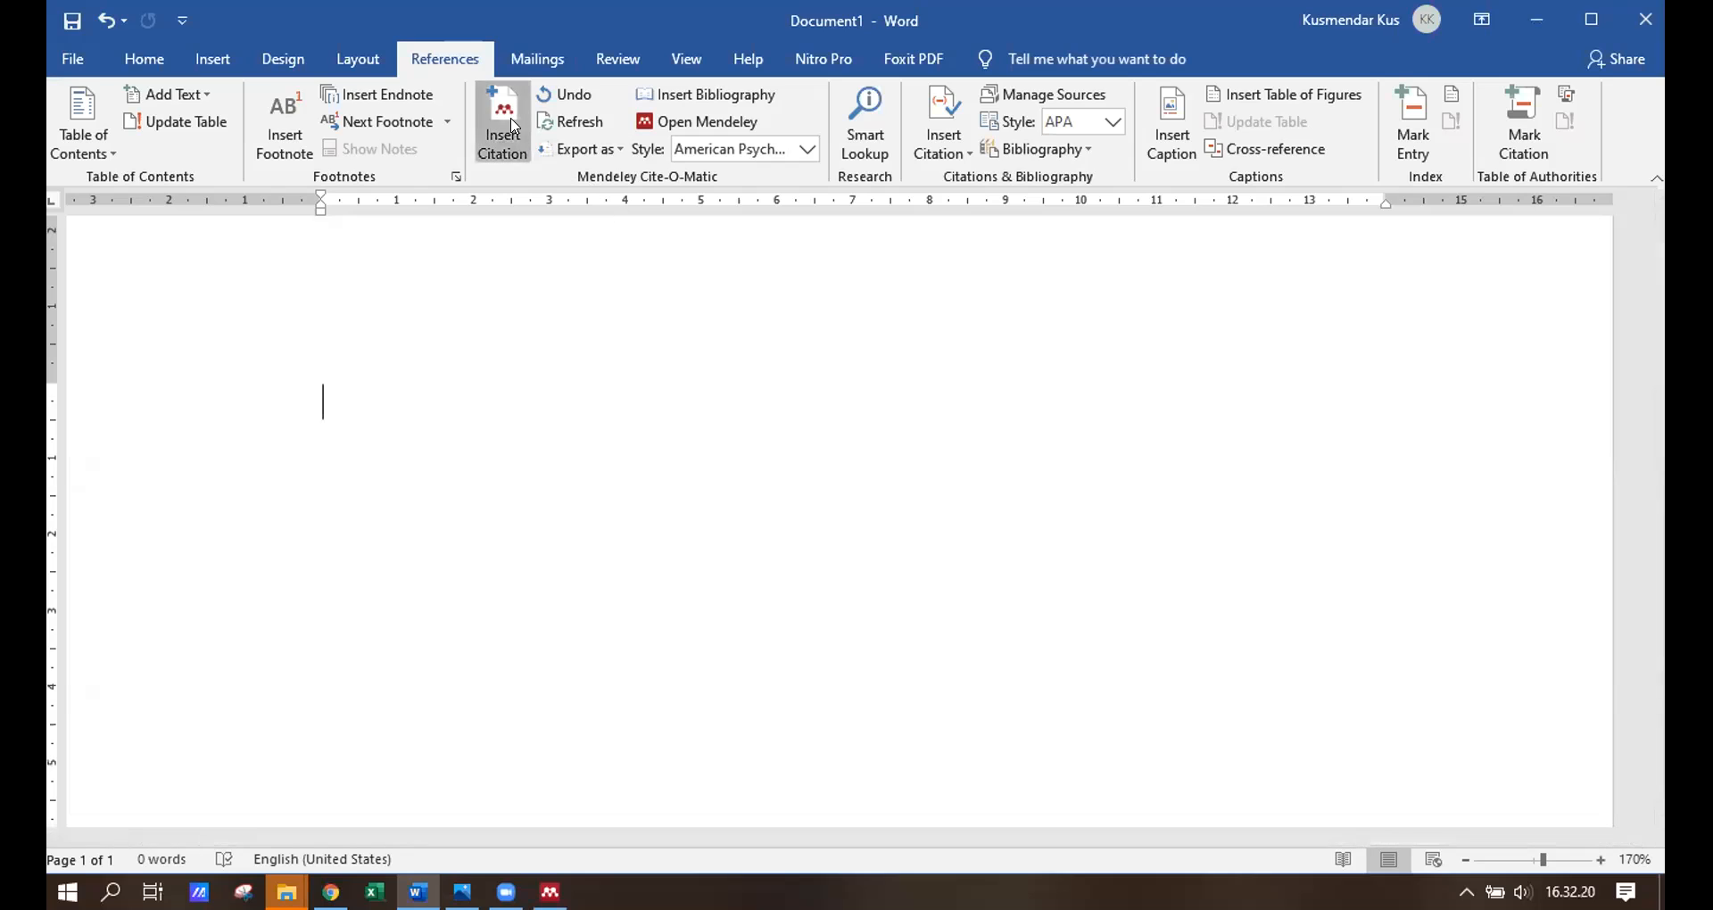
type("zaen")
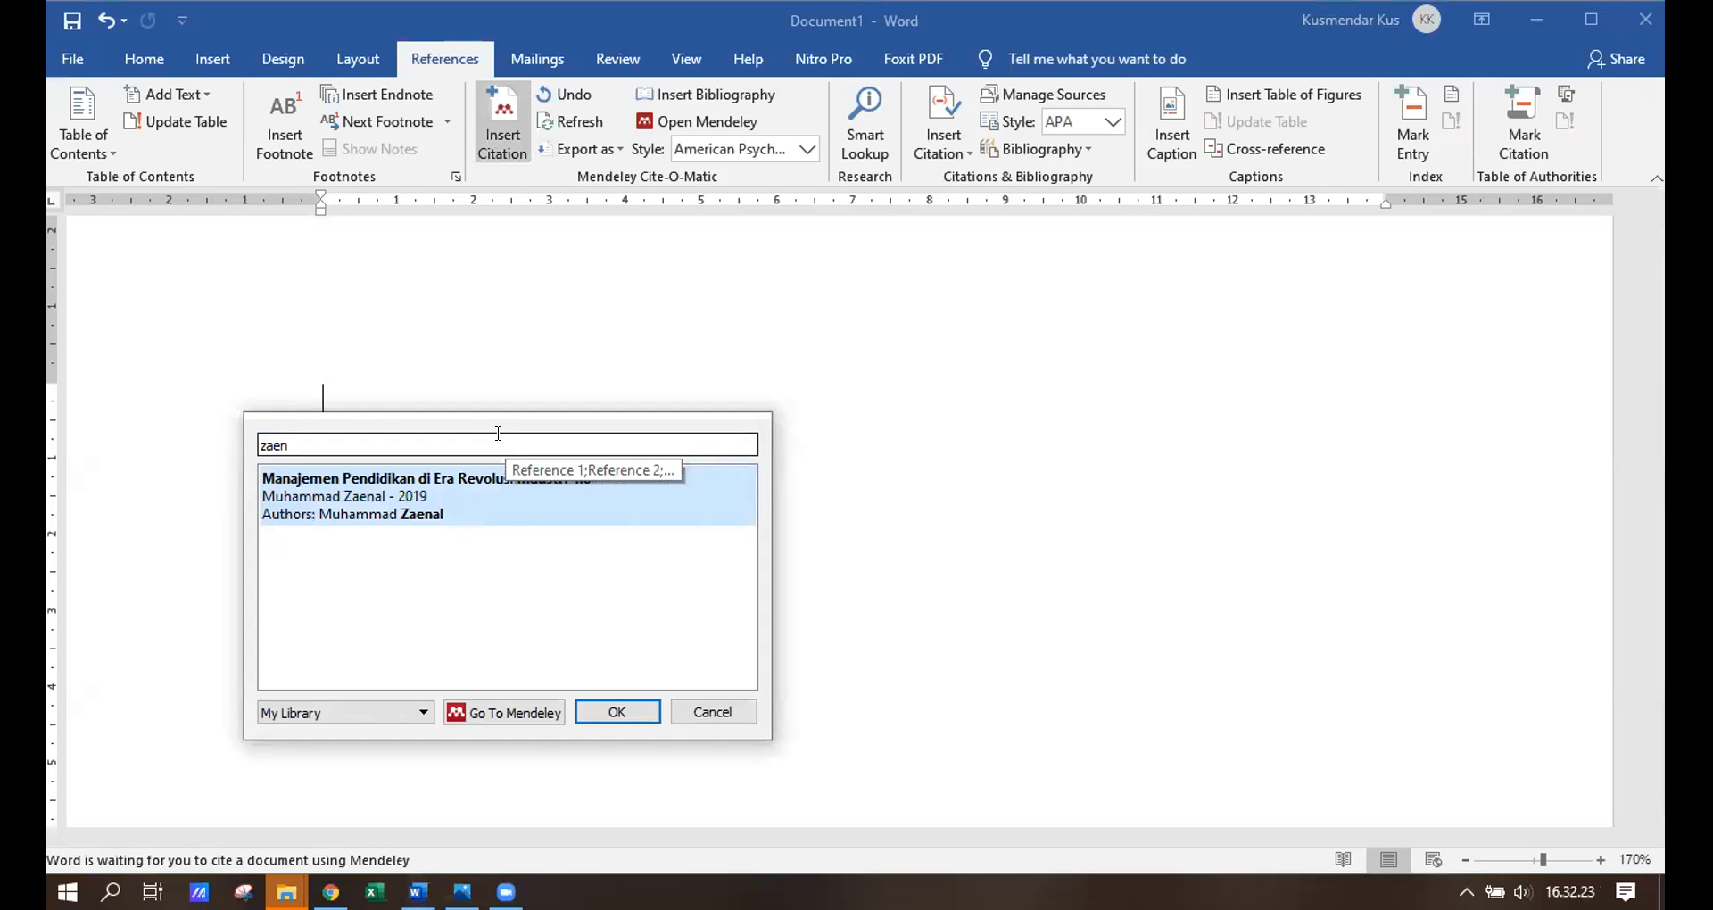
left_click(470, 499)
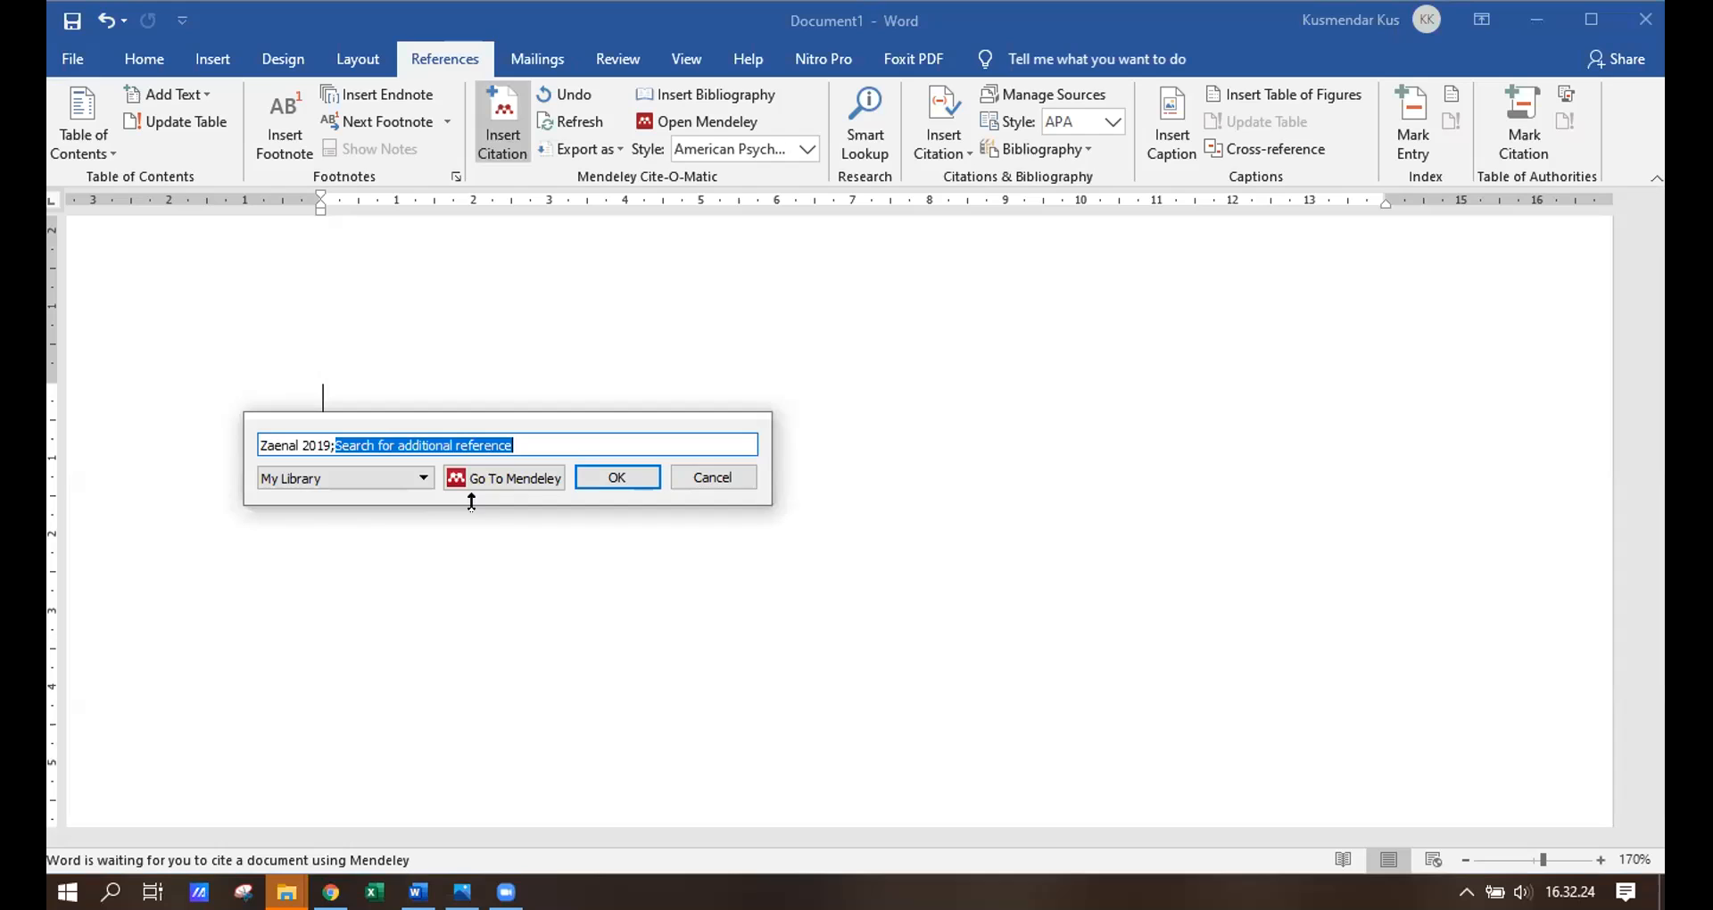
left_click(633, 480)
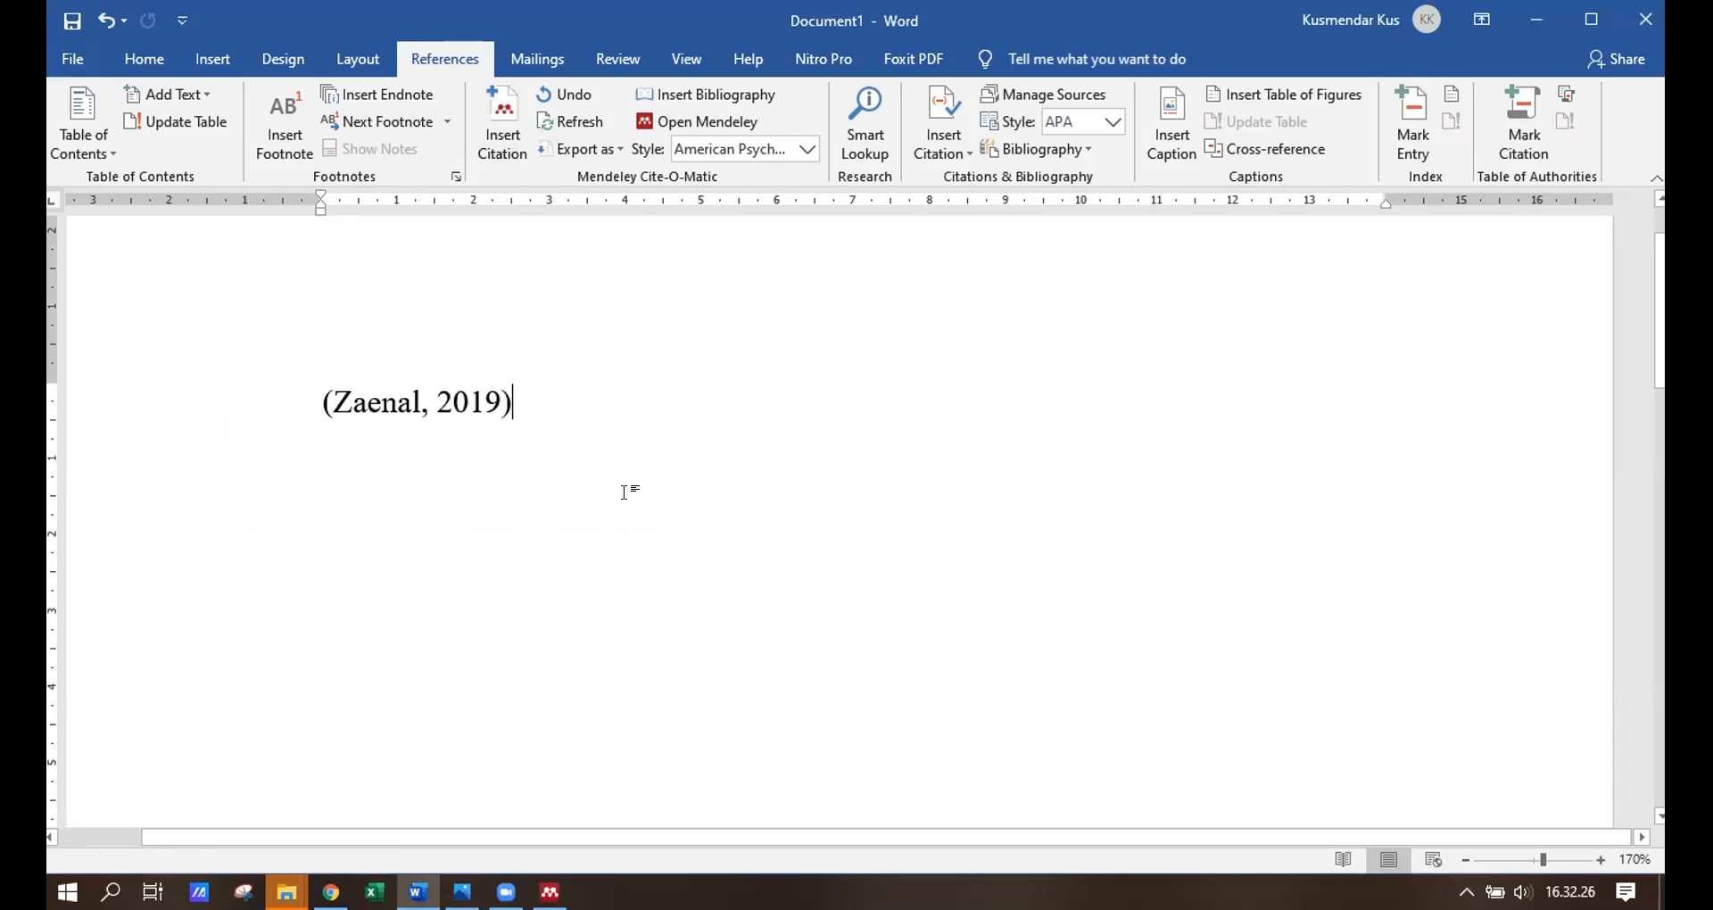
Add two blank lines and insert the bibliography below the citation.
key("Return")
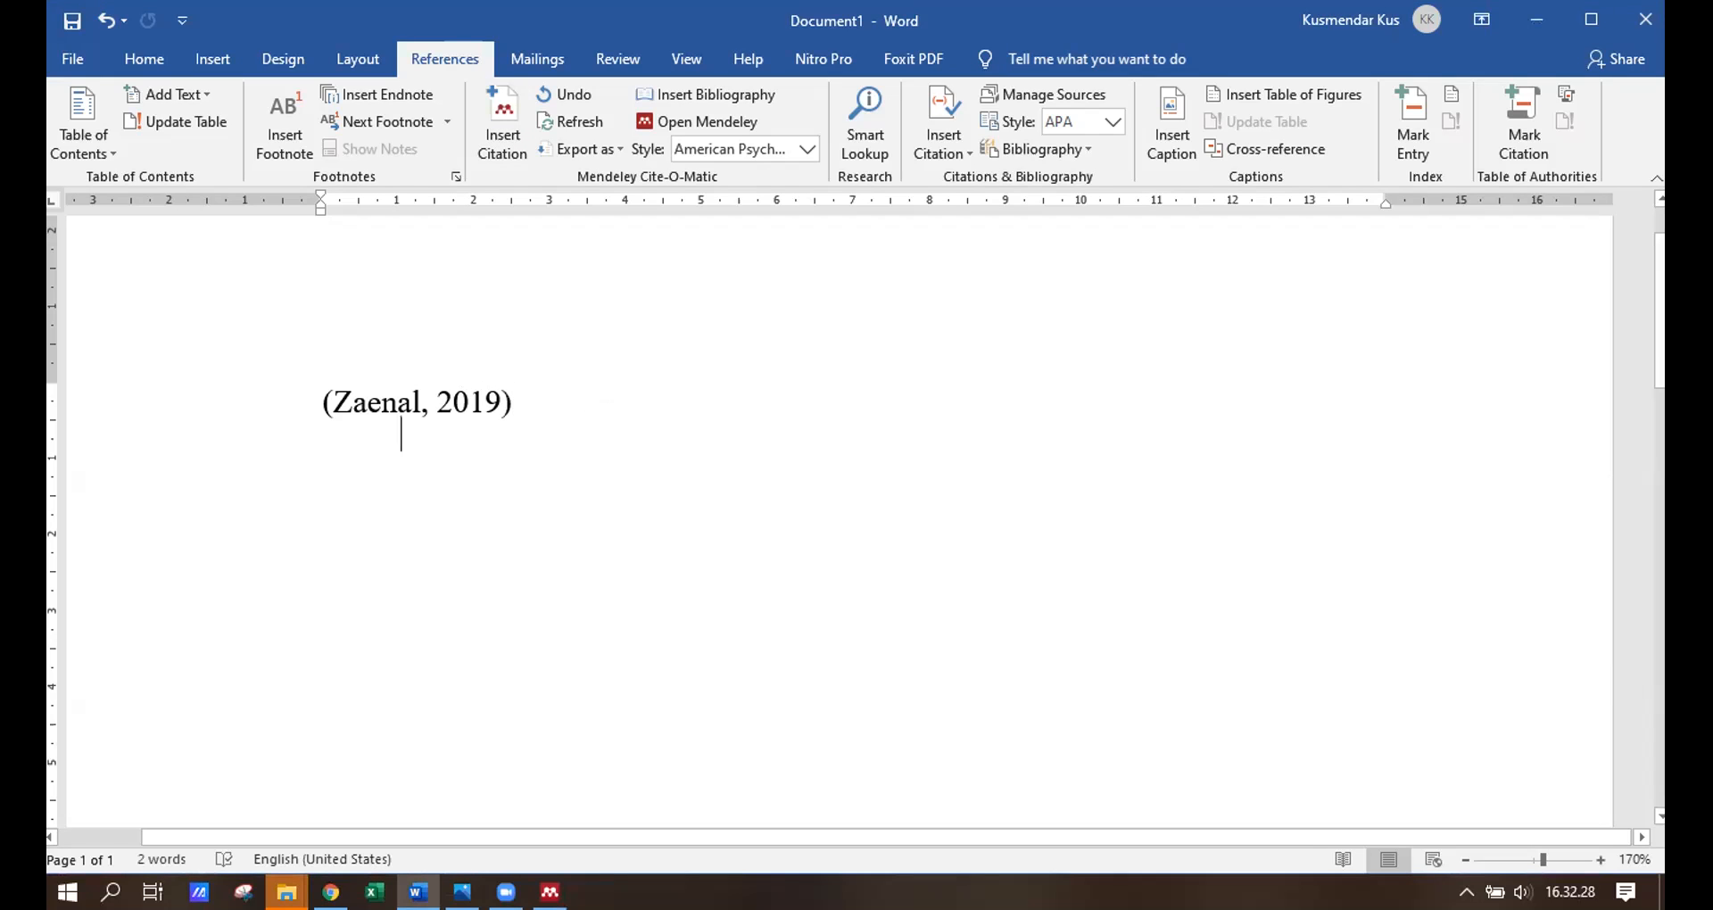
key("Return")
key("Return")
left_click(714, 96)
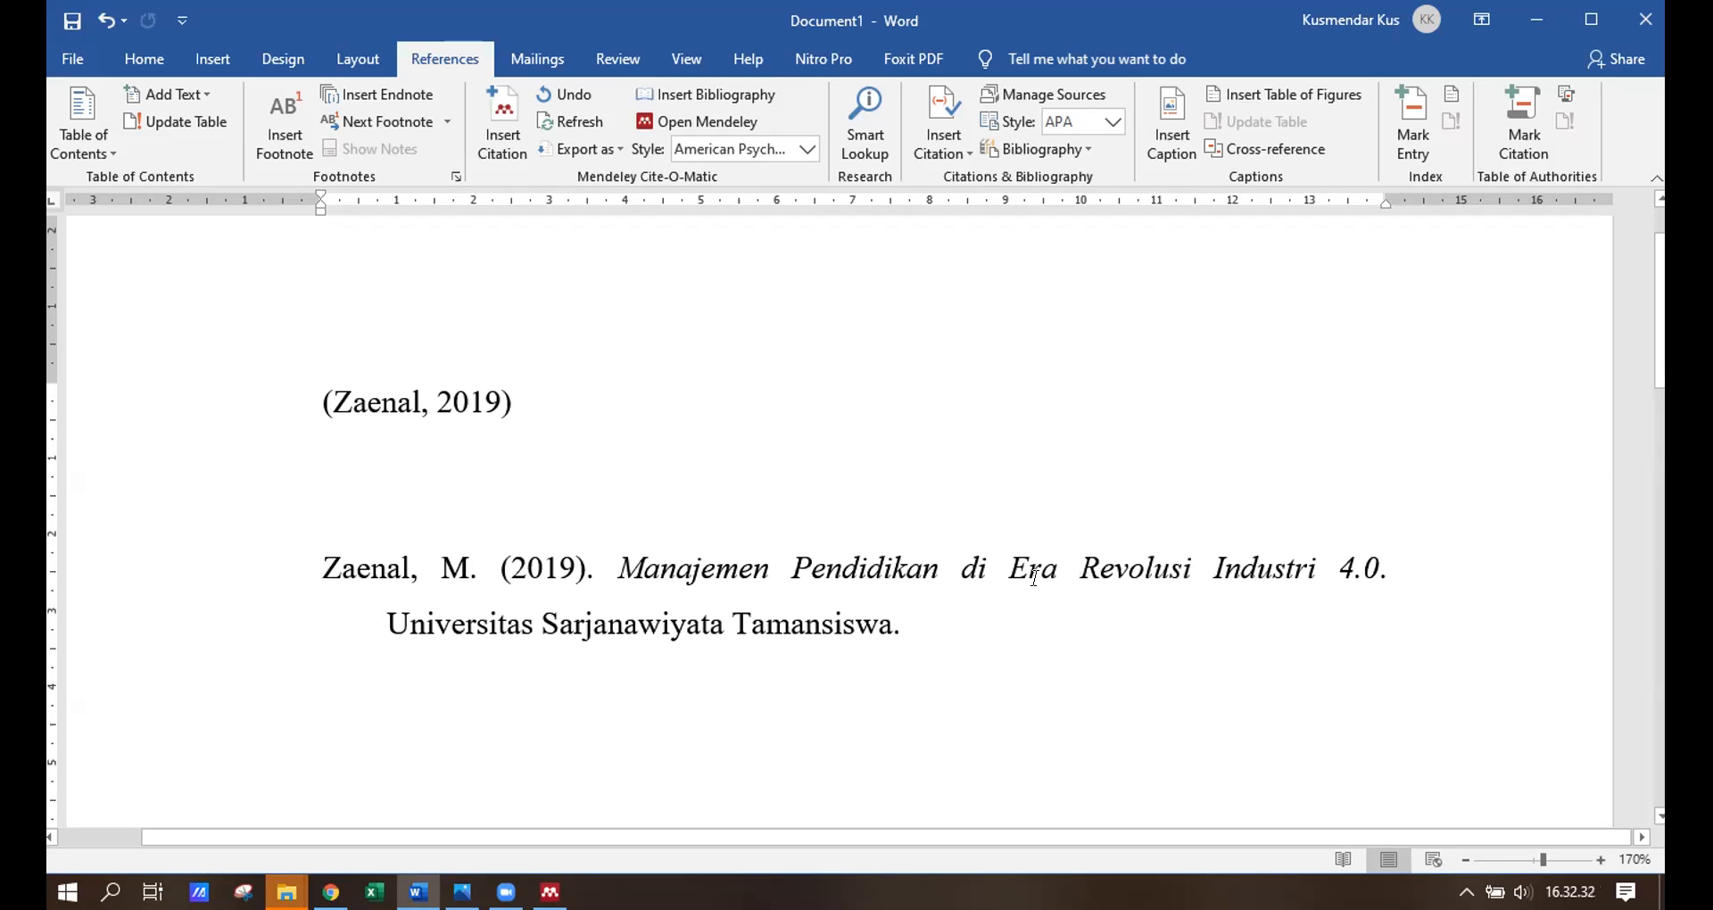
left_click(1033, 577)
left_click(951, 622)
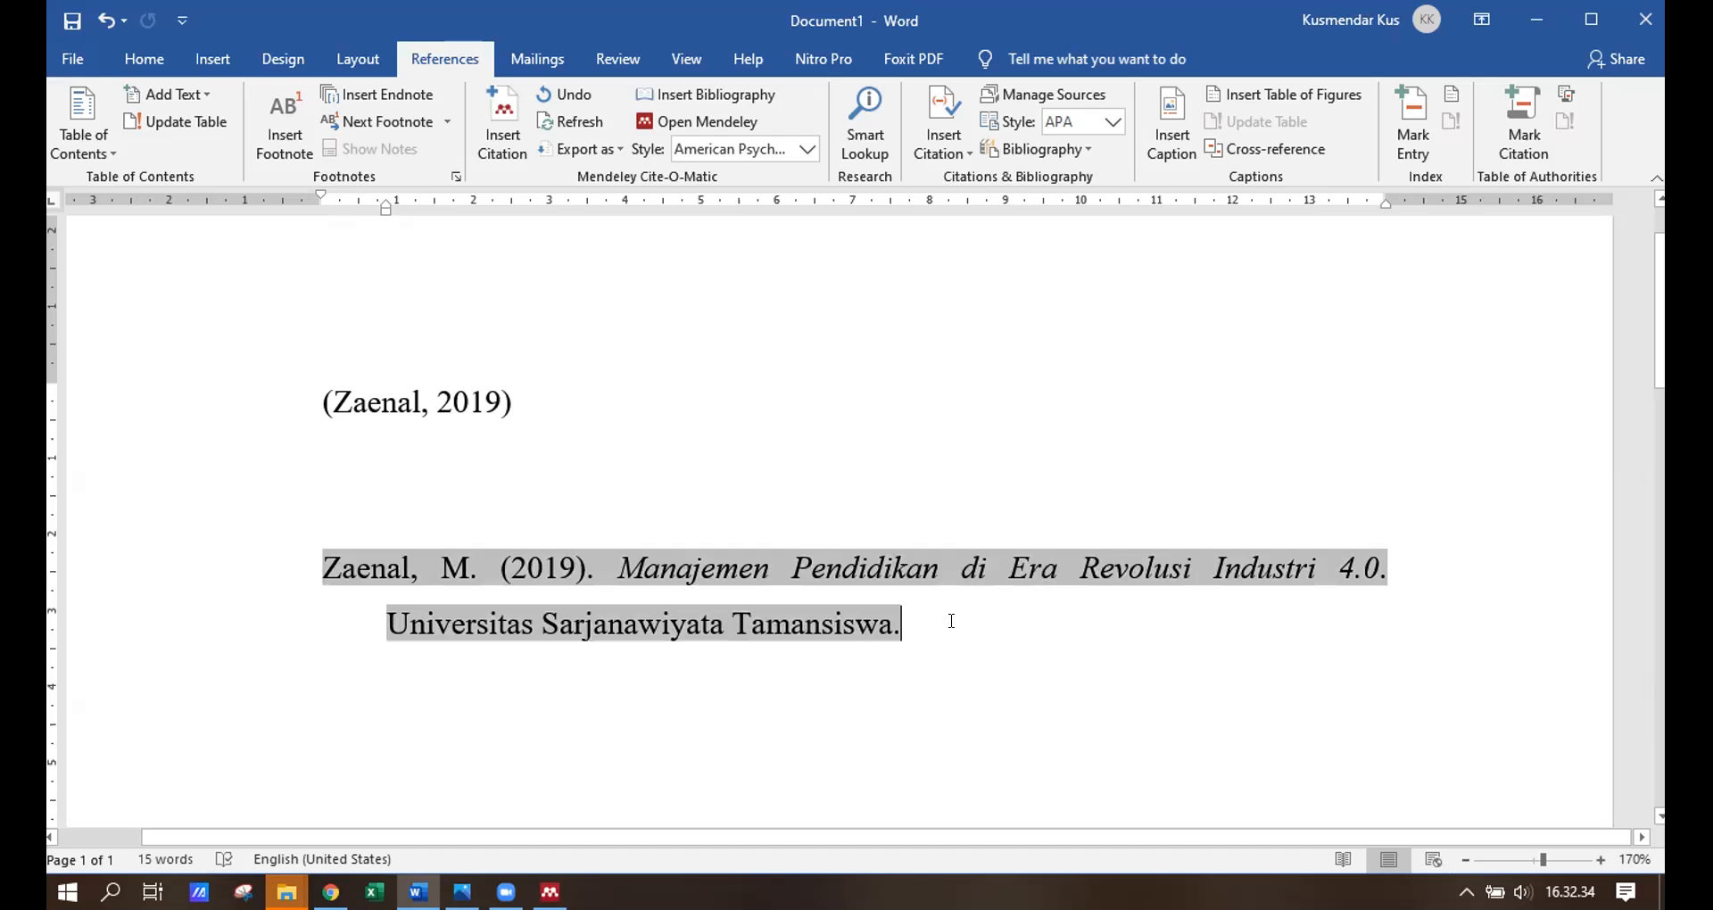
left_click_drag(870, 623, 323, 569)
left_click(344, 406)
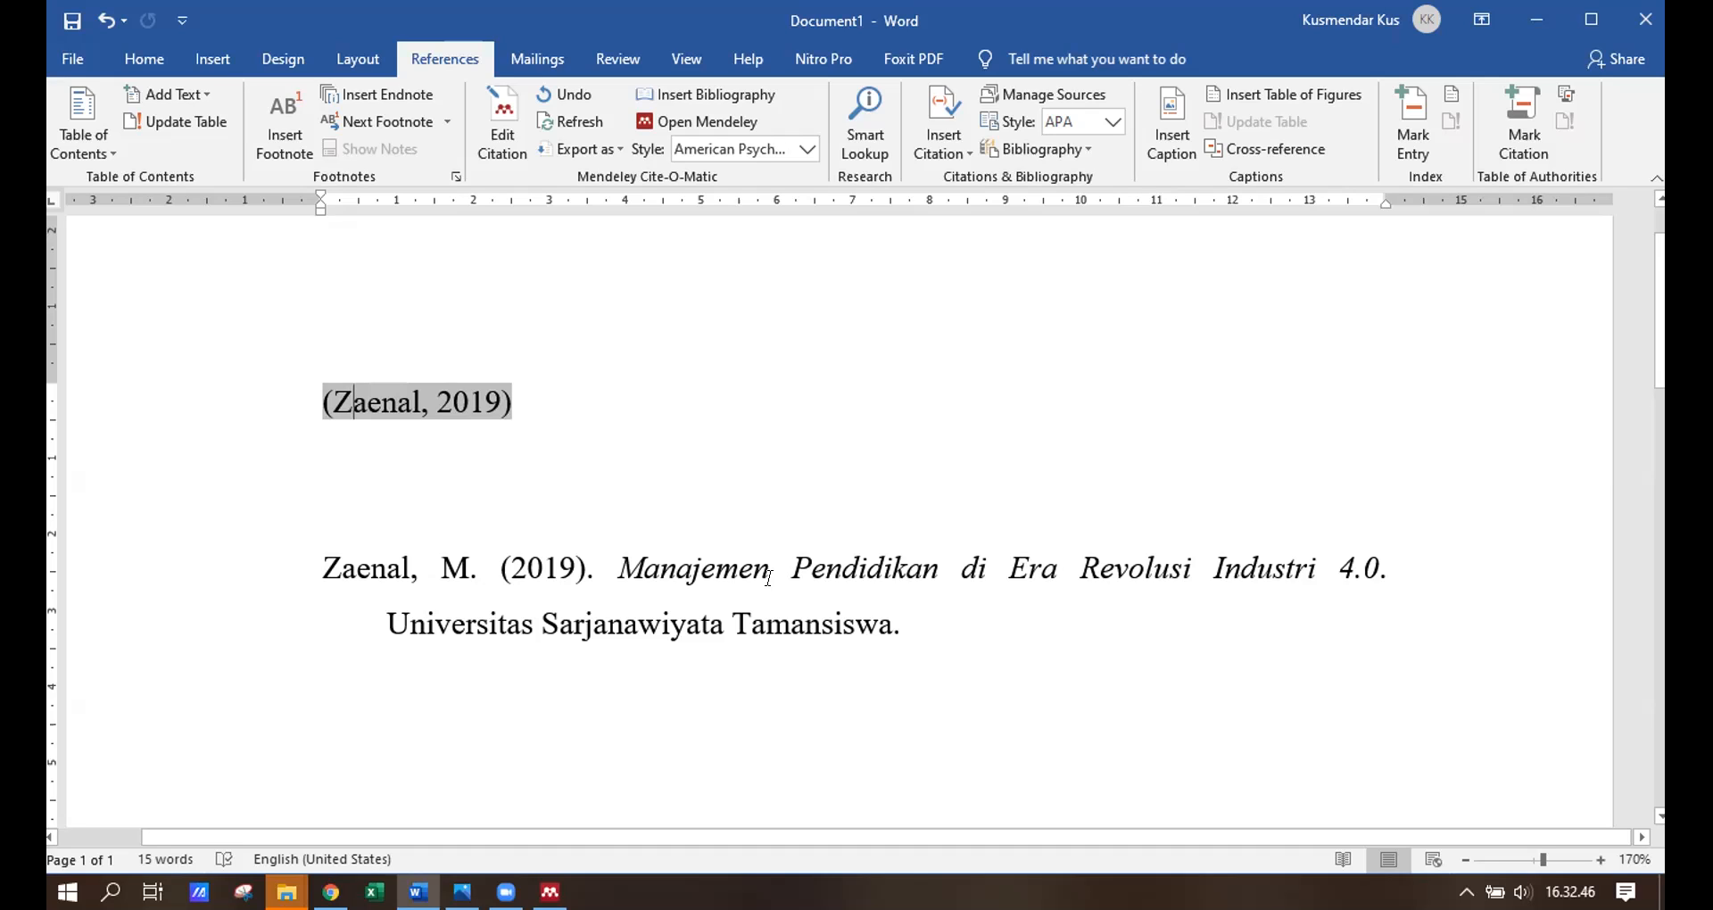
mouse_move(947, 623)
left_mouse_down()
mouse_move(540, 603)
mouse_move(357, 571)
mouse_move(323, 546)
left_mouse_up()
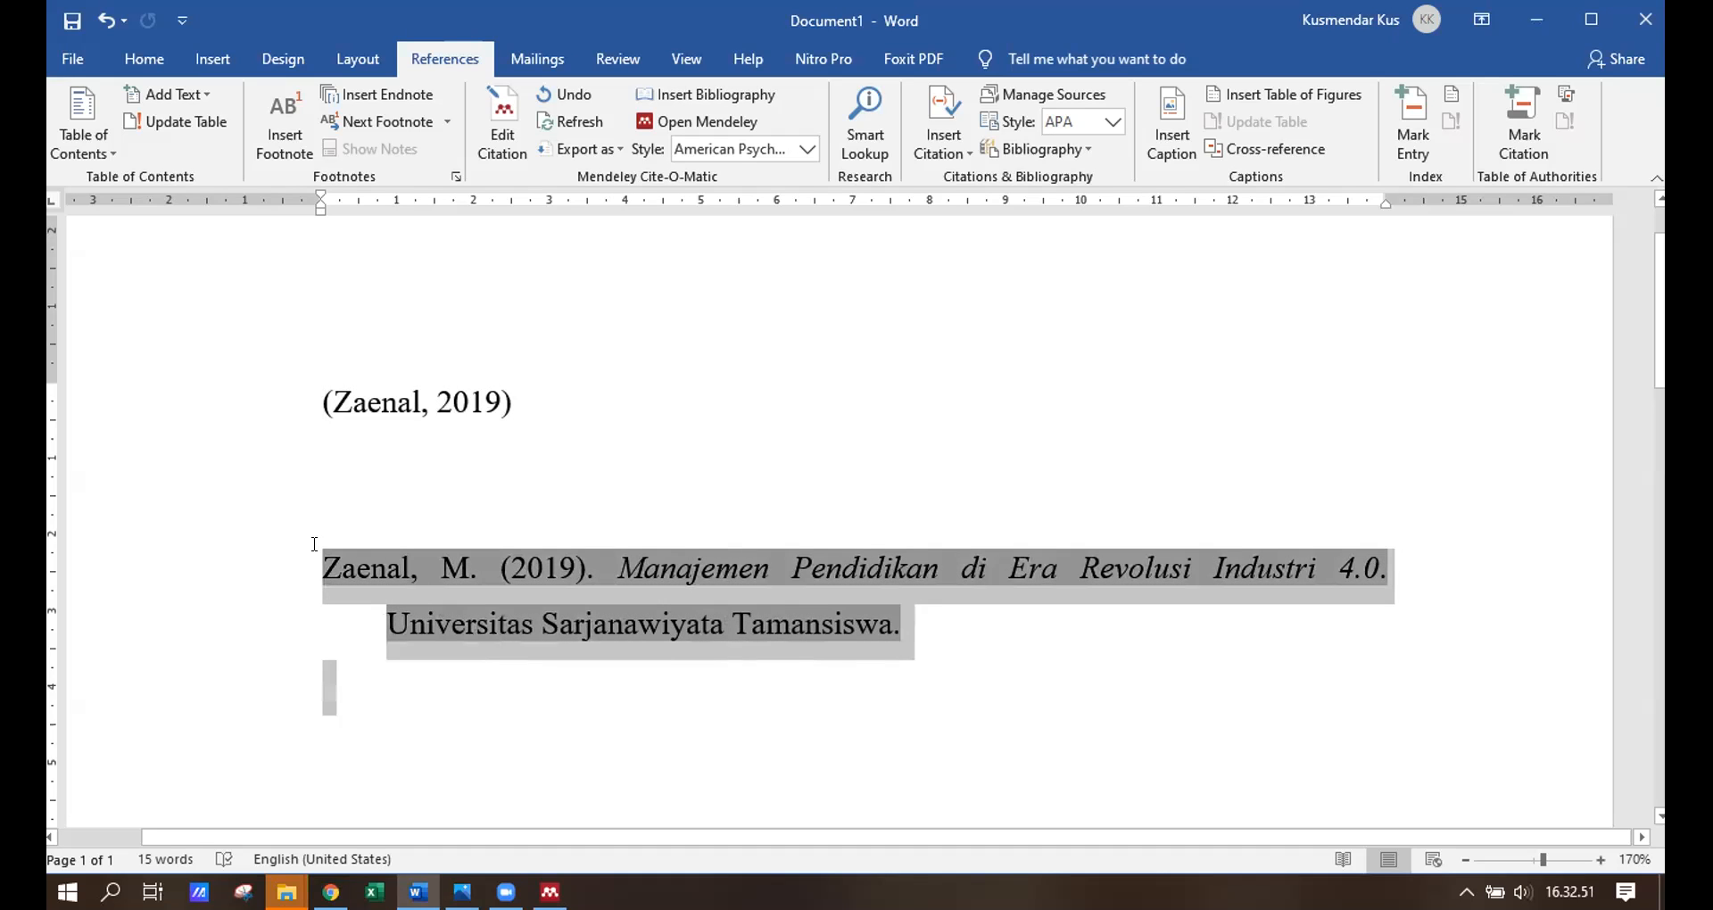
left_click(1149, 661)
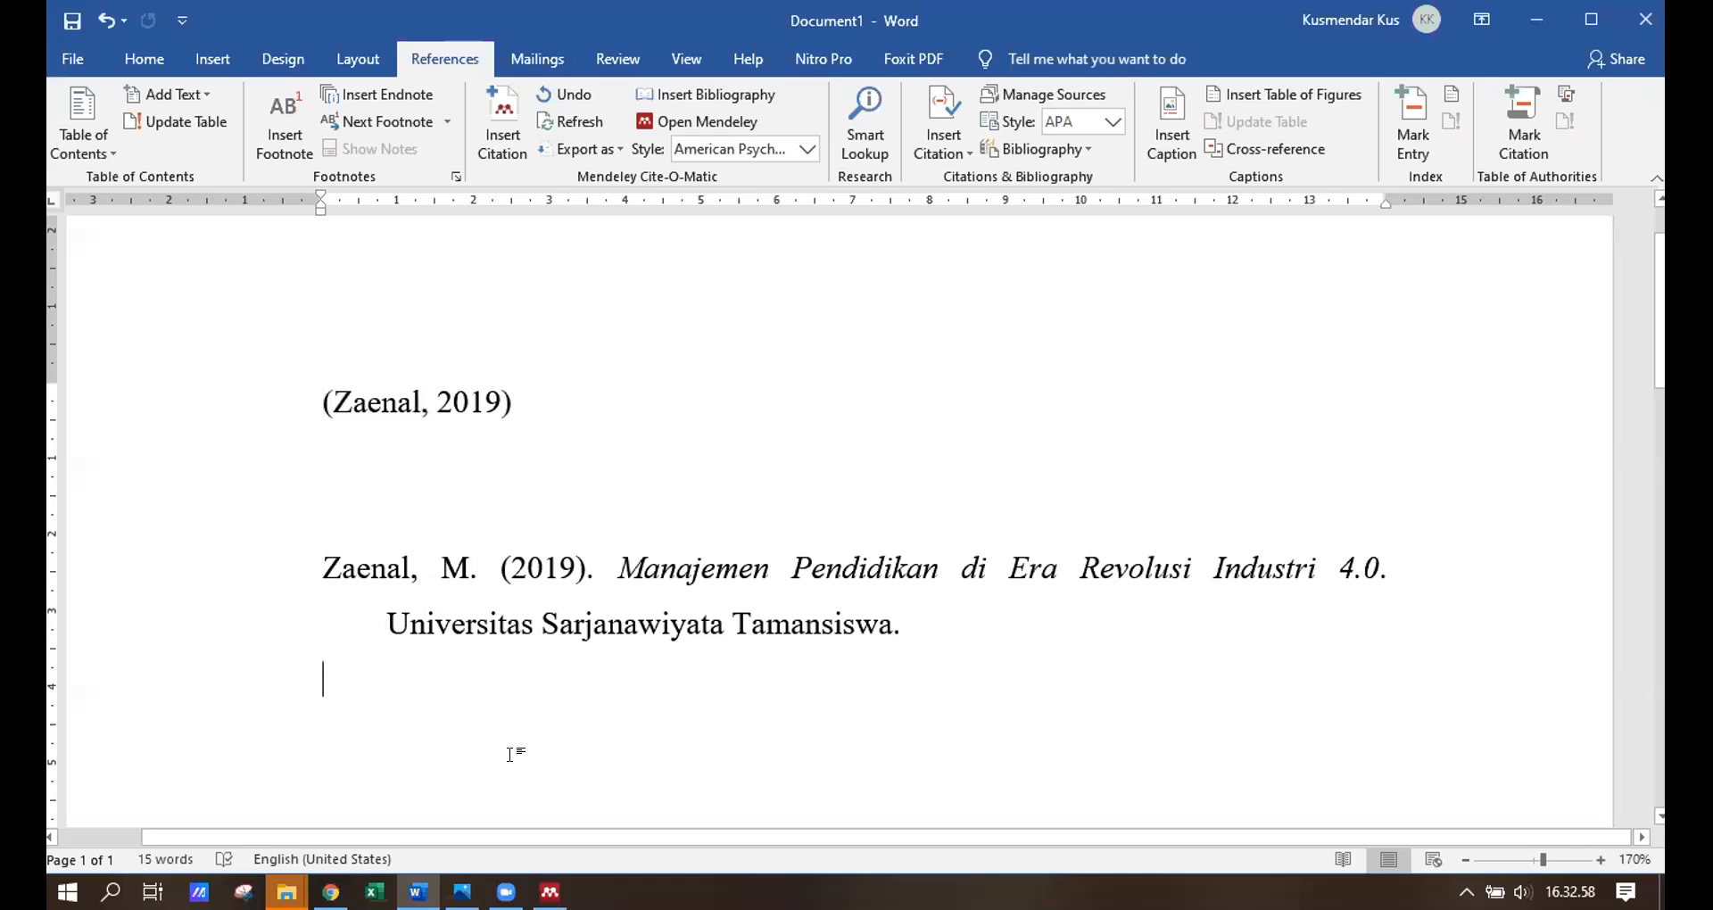
mouse_move(549, 892)
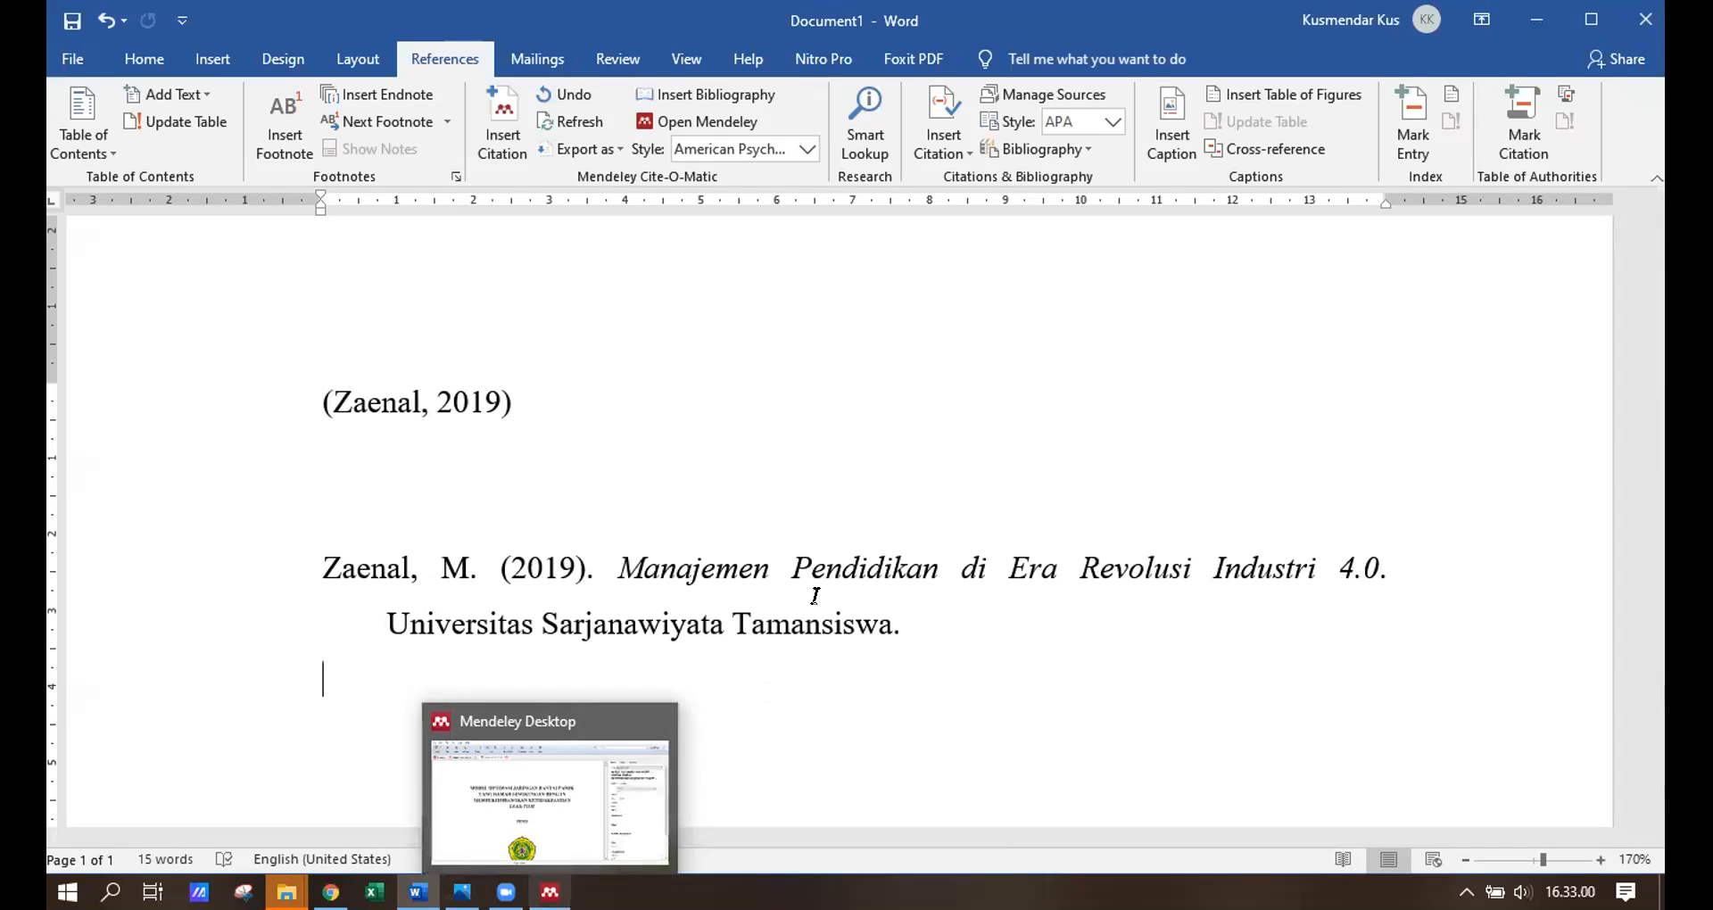
triple_click(814, 622)
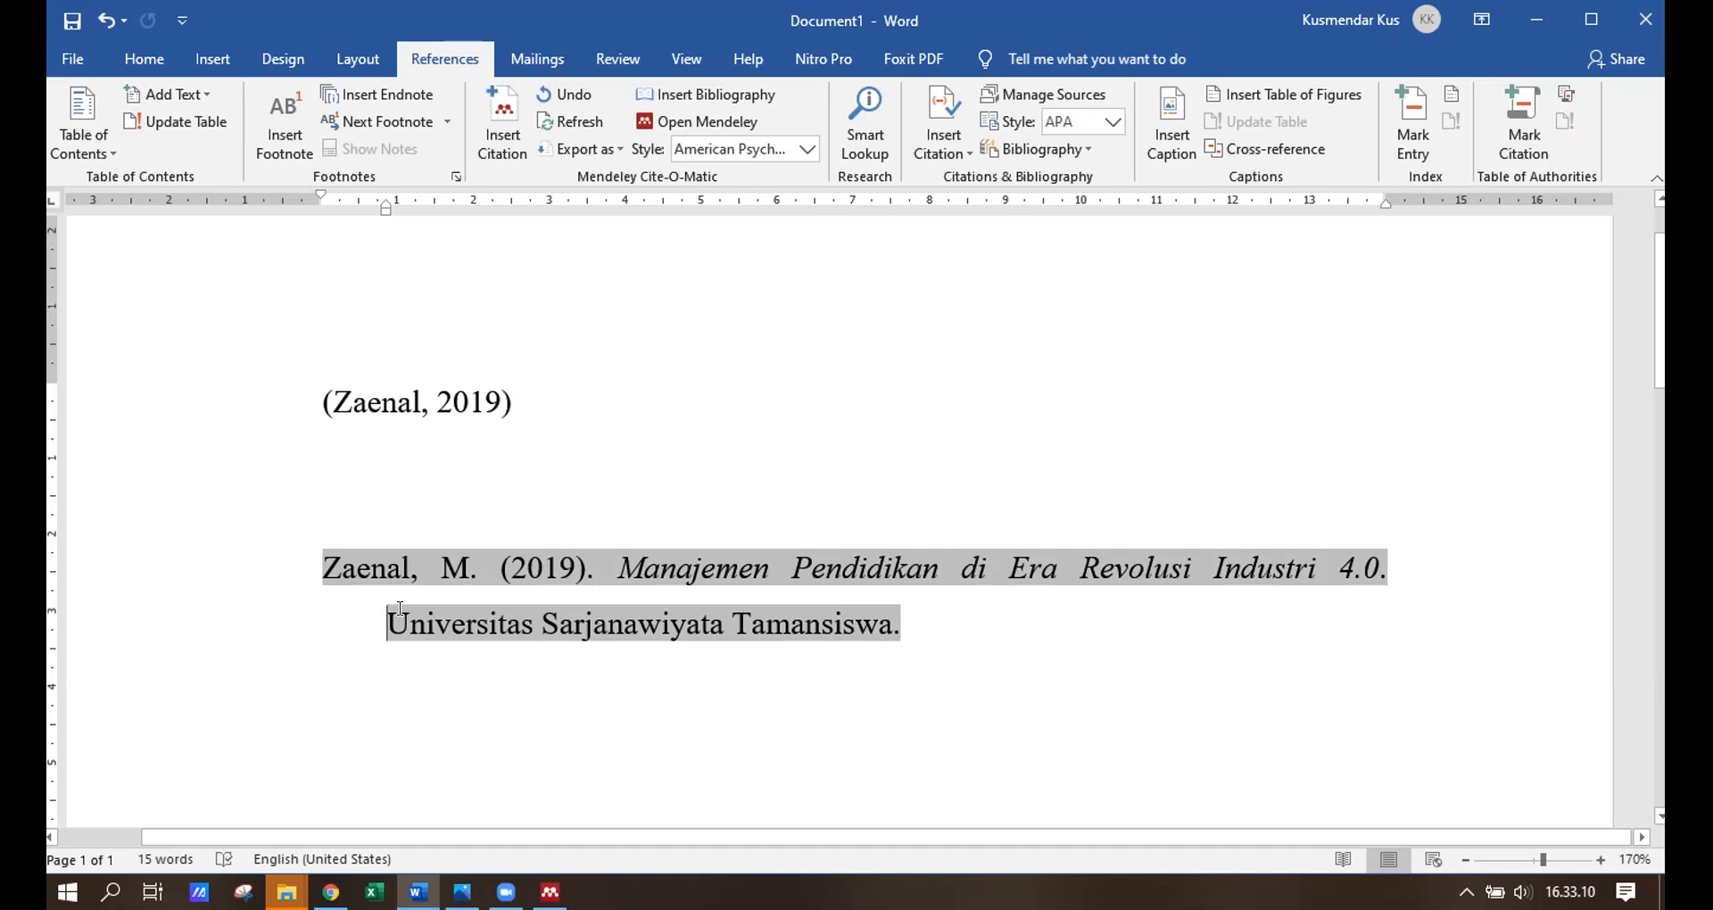
left_click(901, 622)
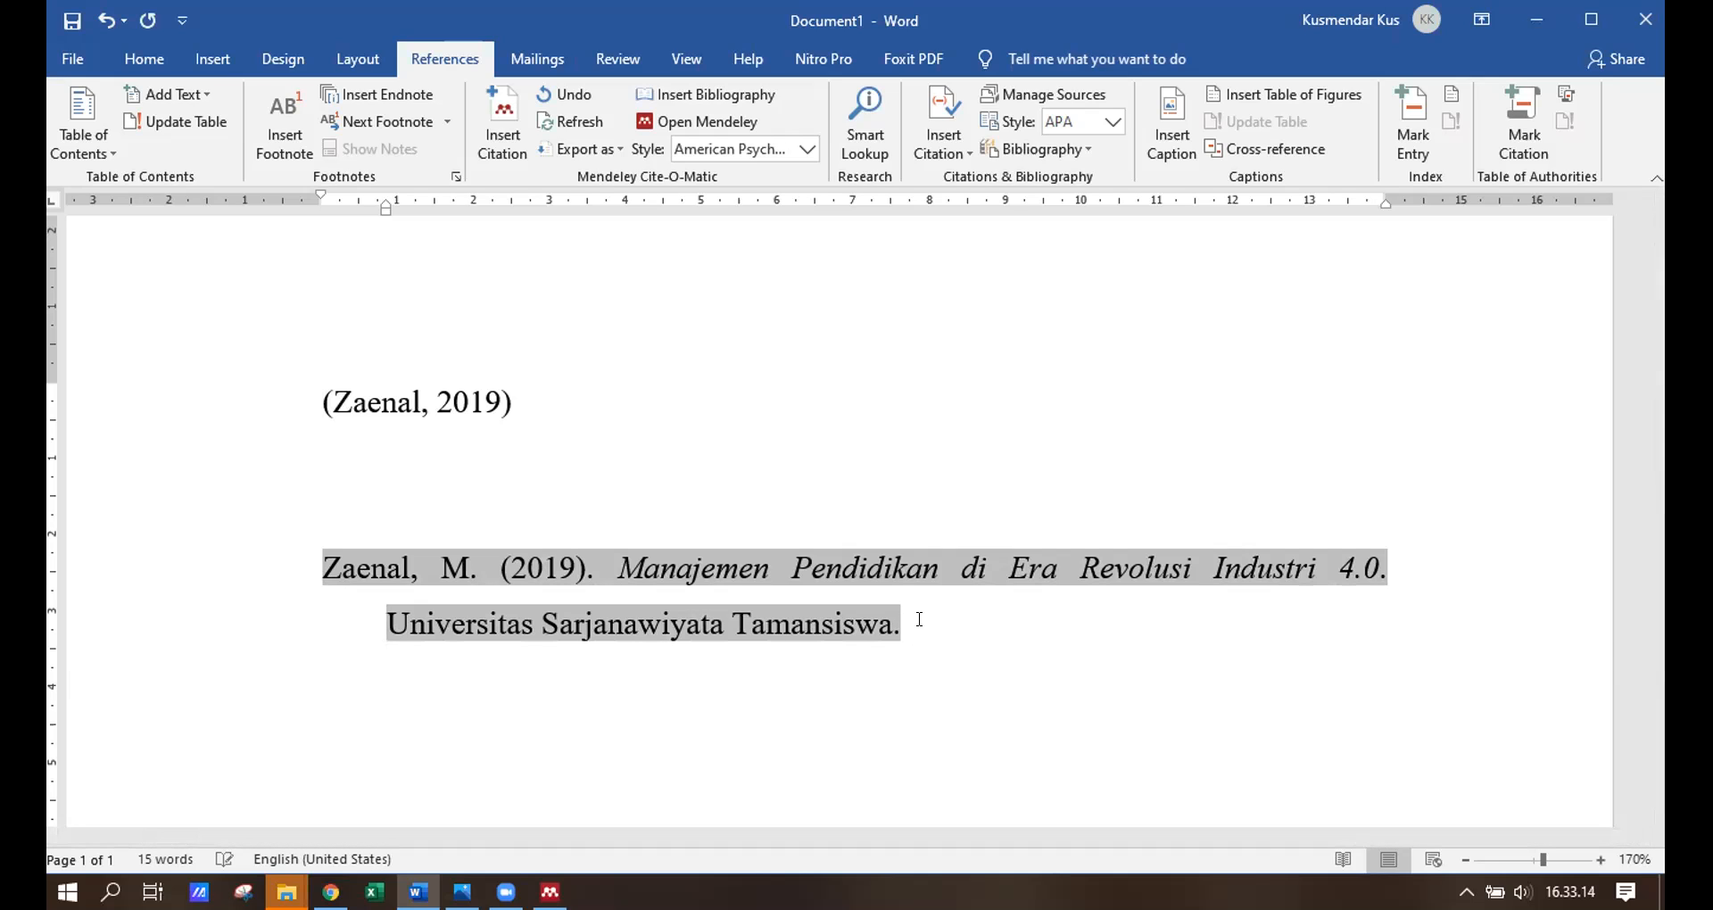
type("Tidak dipublikasikan.")
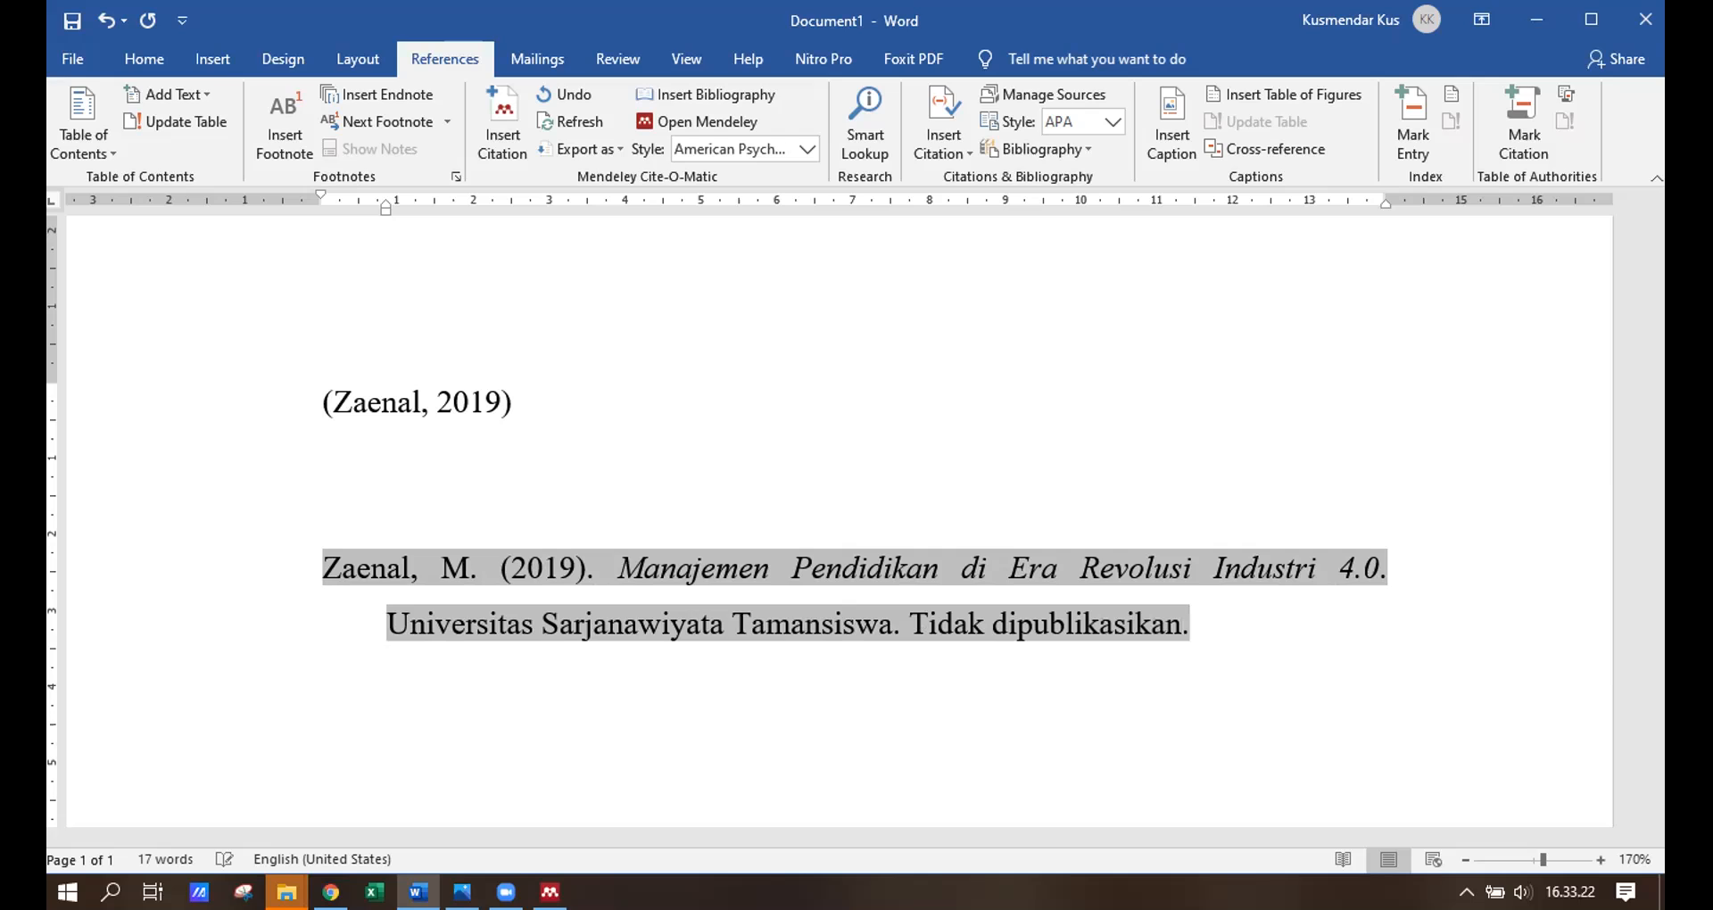
left_click(987, 449)
left_click(557, 394)
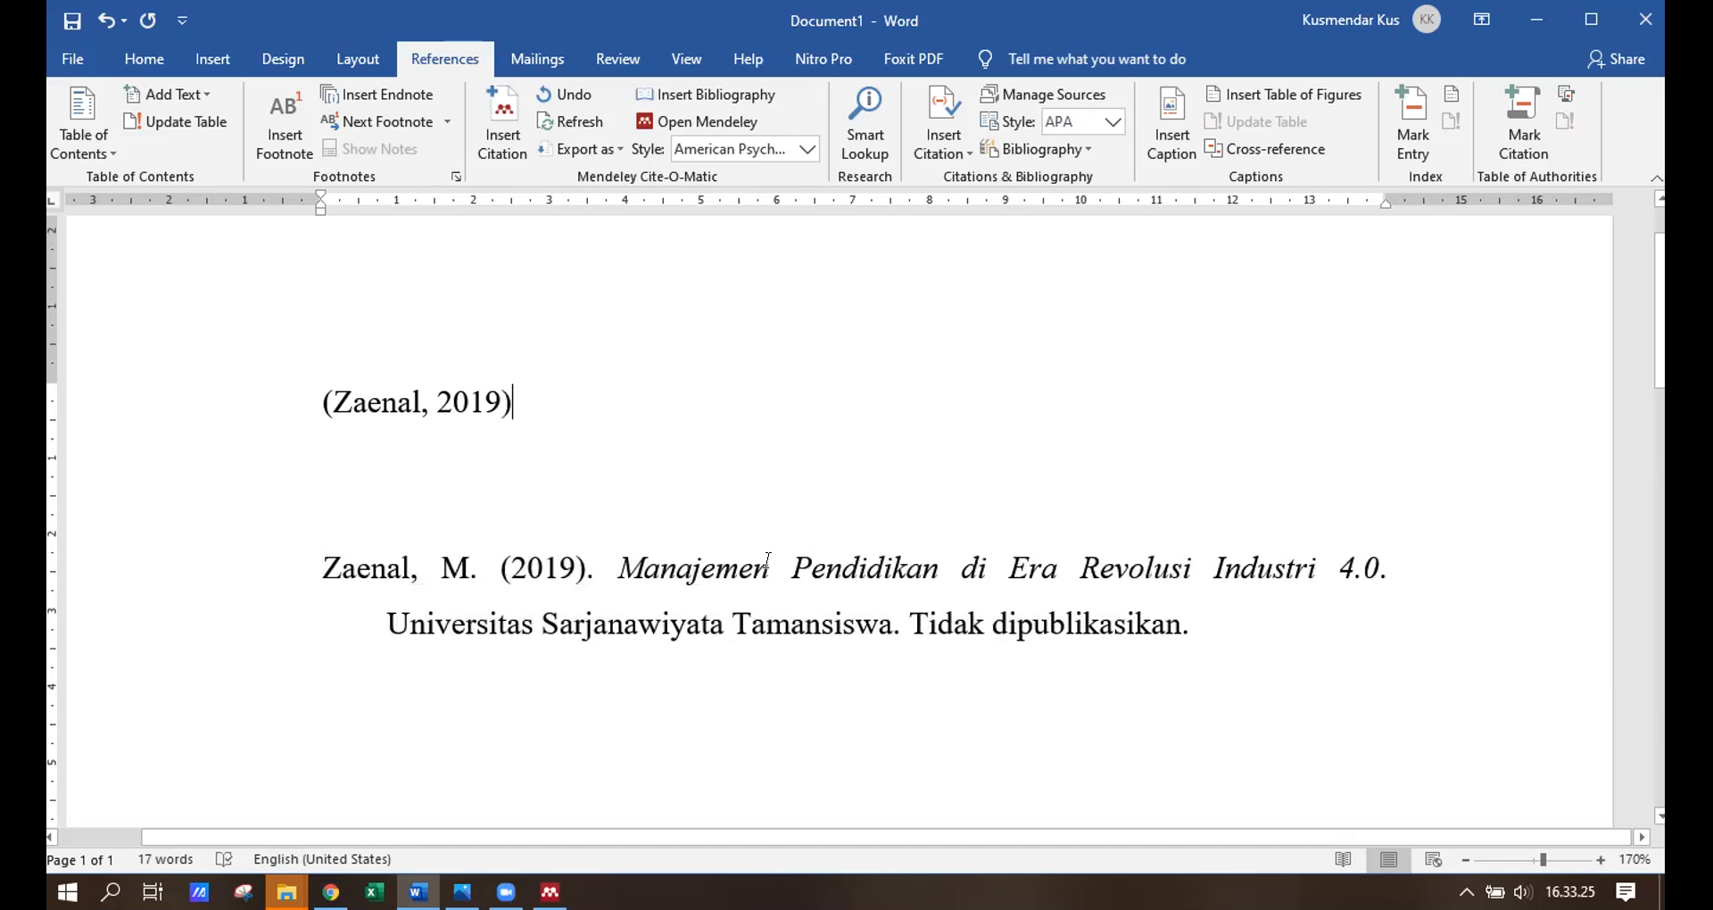
left_click(578, 121)
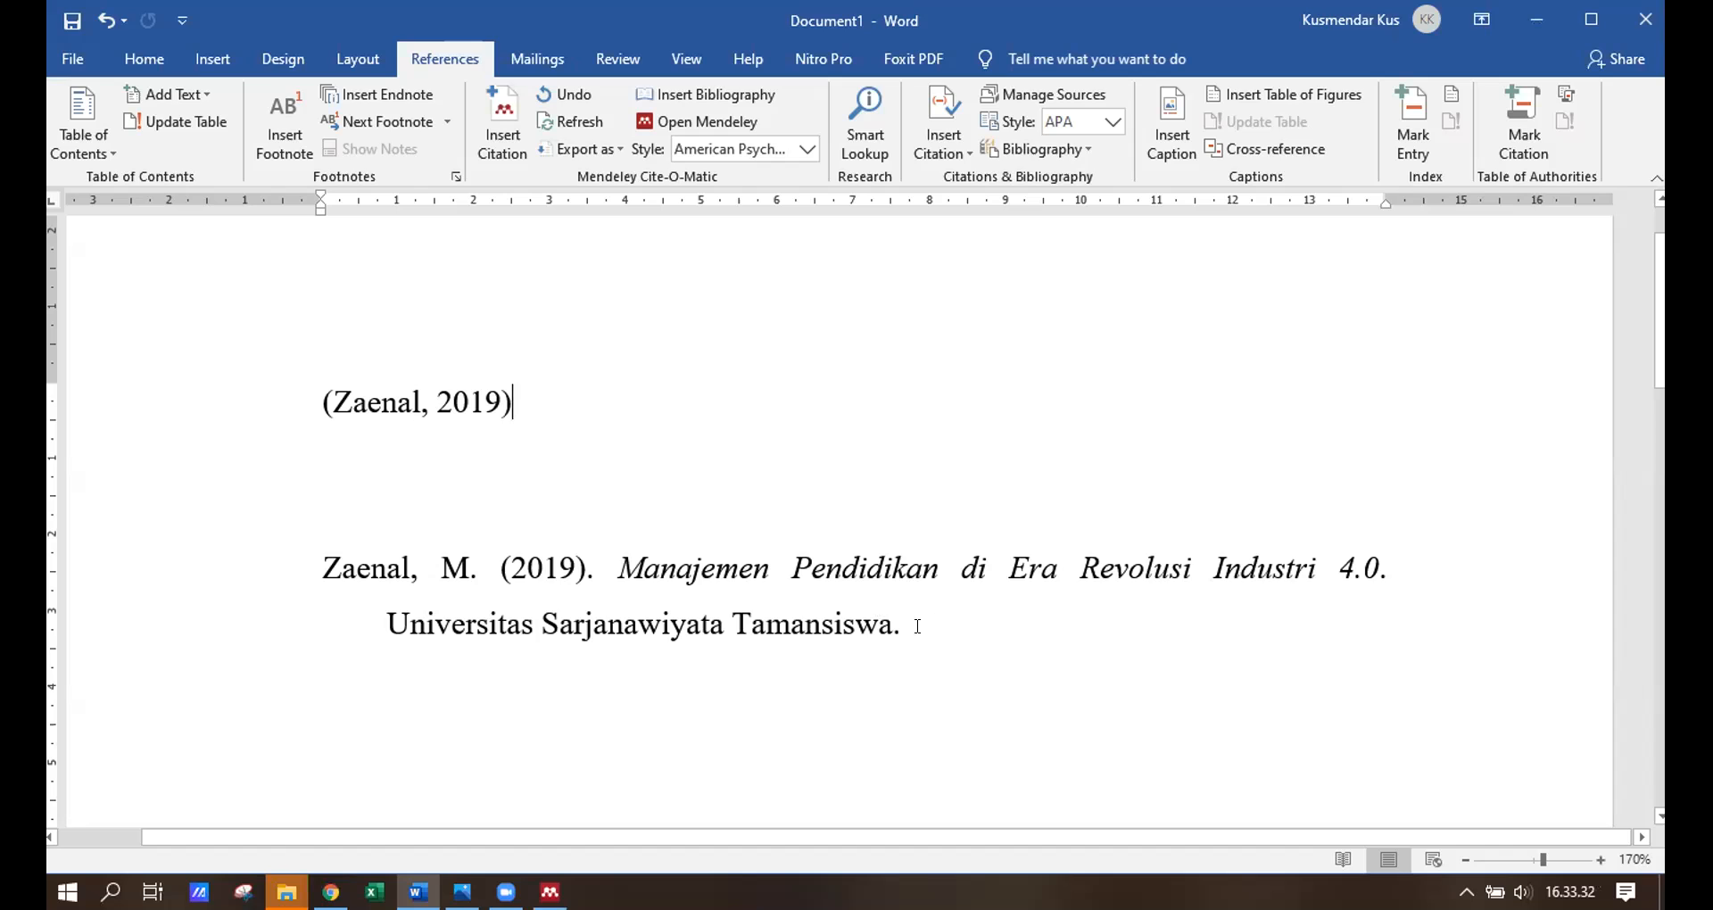
mouse_move(549, 887)
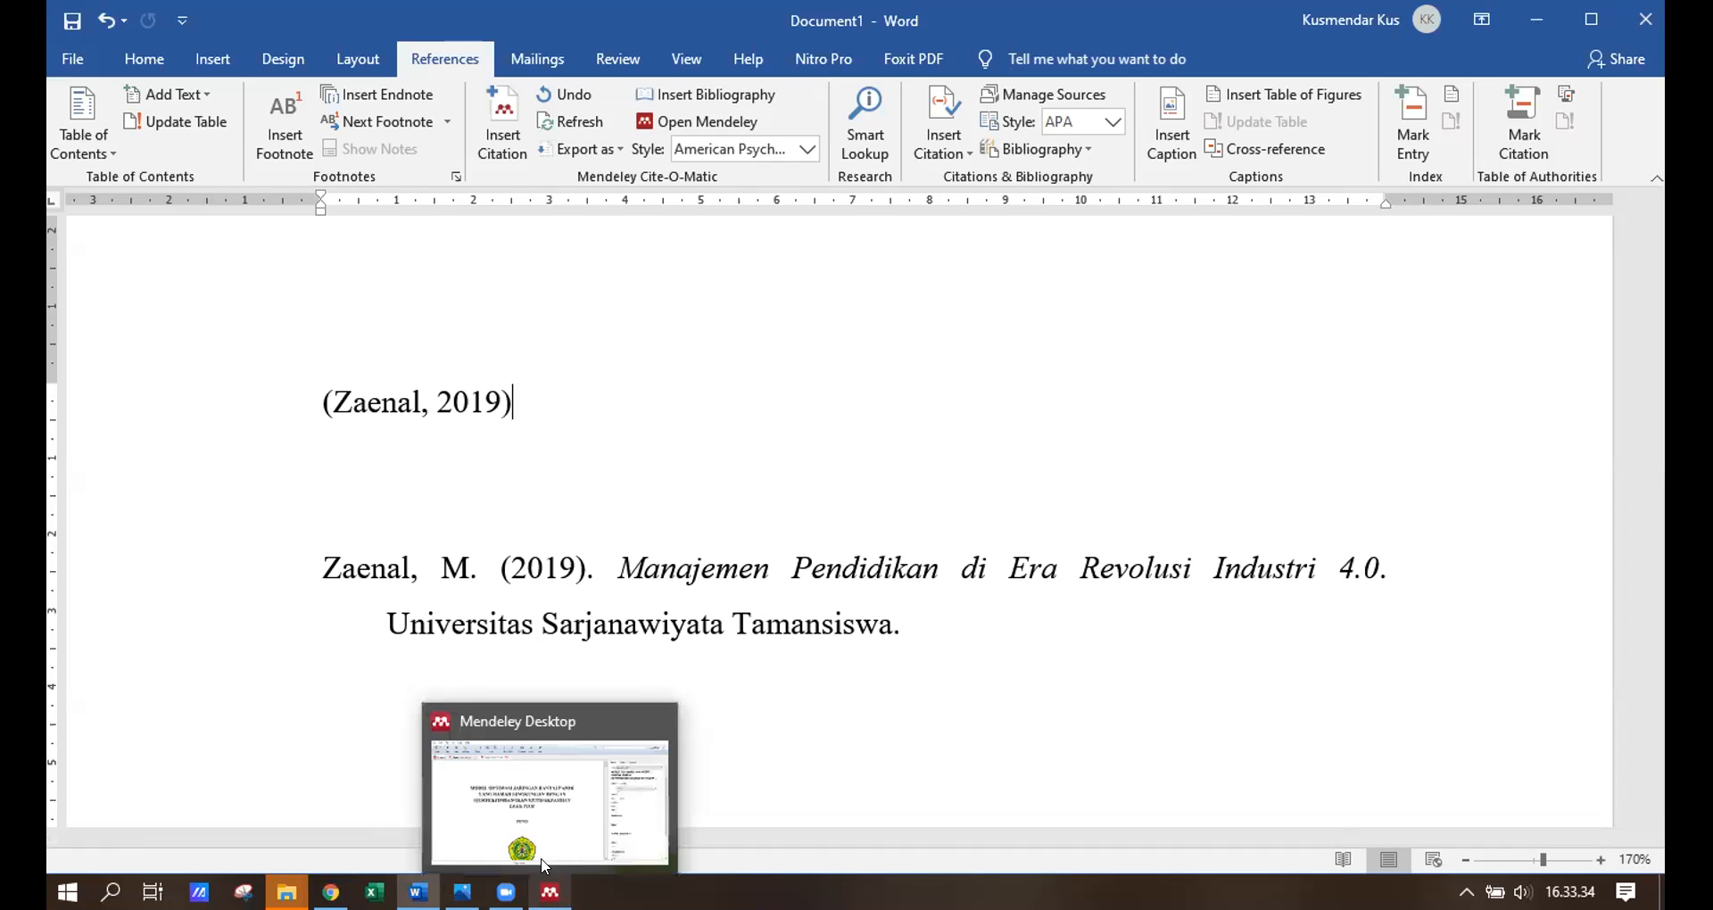
Return to Mendeley's library and open the Manajemen Pendidikan thesis record.
left_click(549, 807)
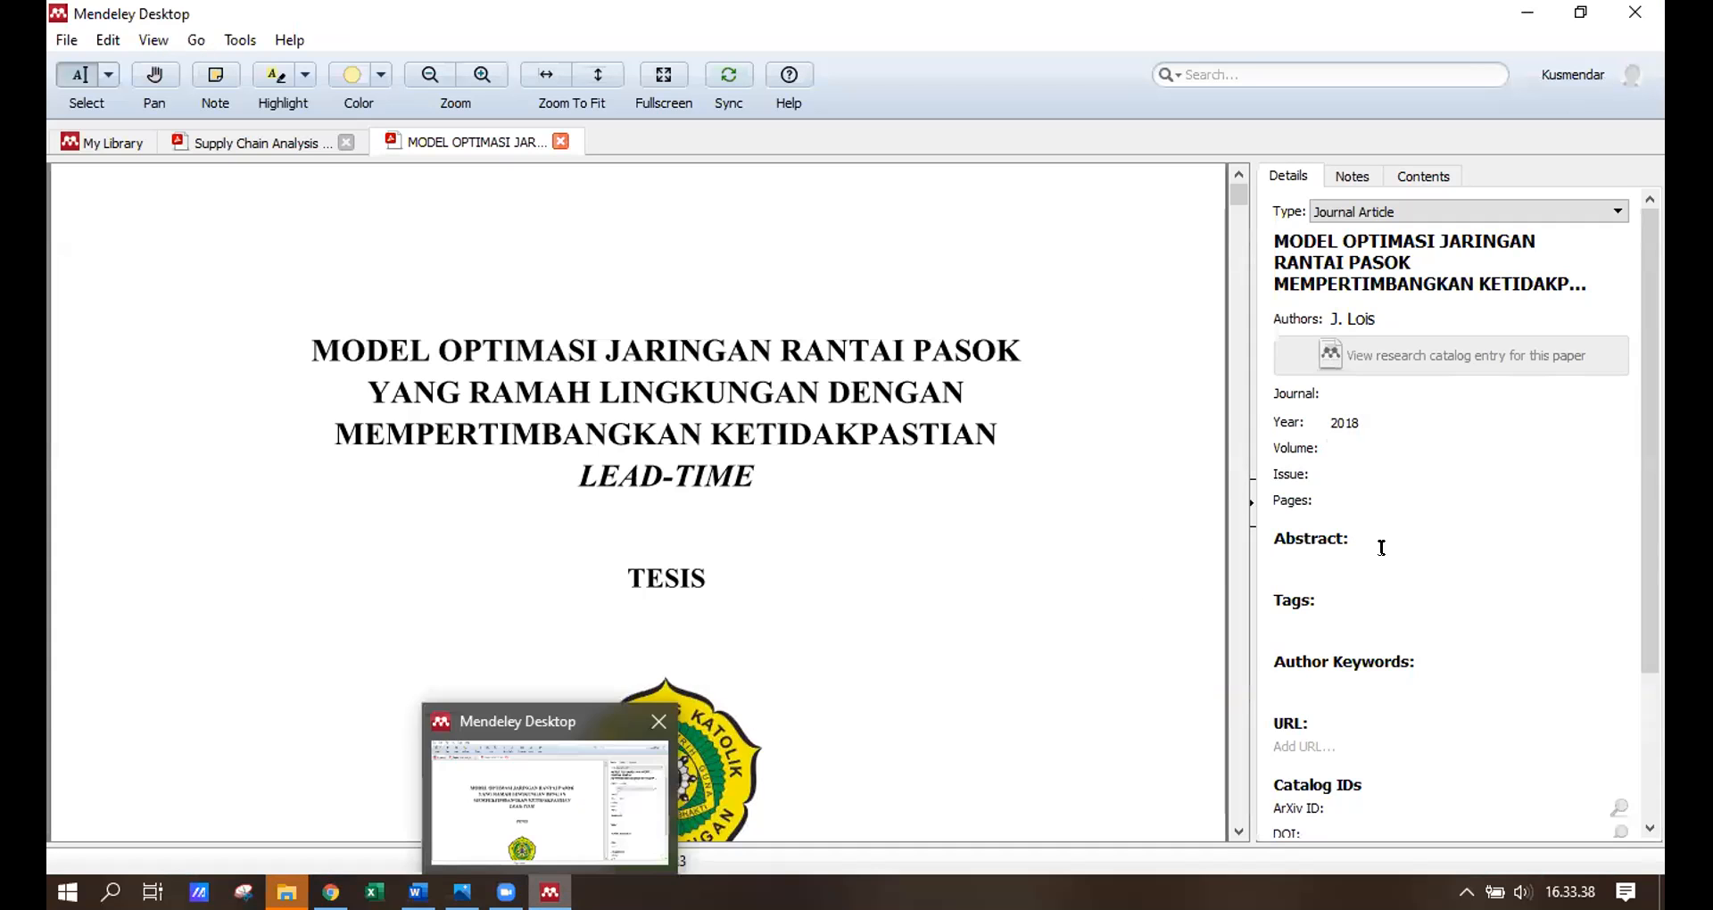
scroll(1427, 562, "down", 3)
scroll(1380, 393, "up", 3)
scroll(1401, 396, "down", 3)
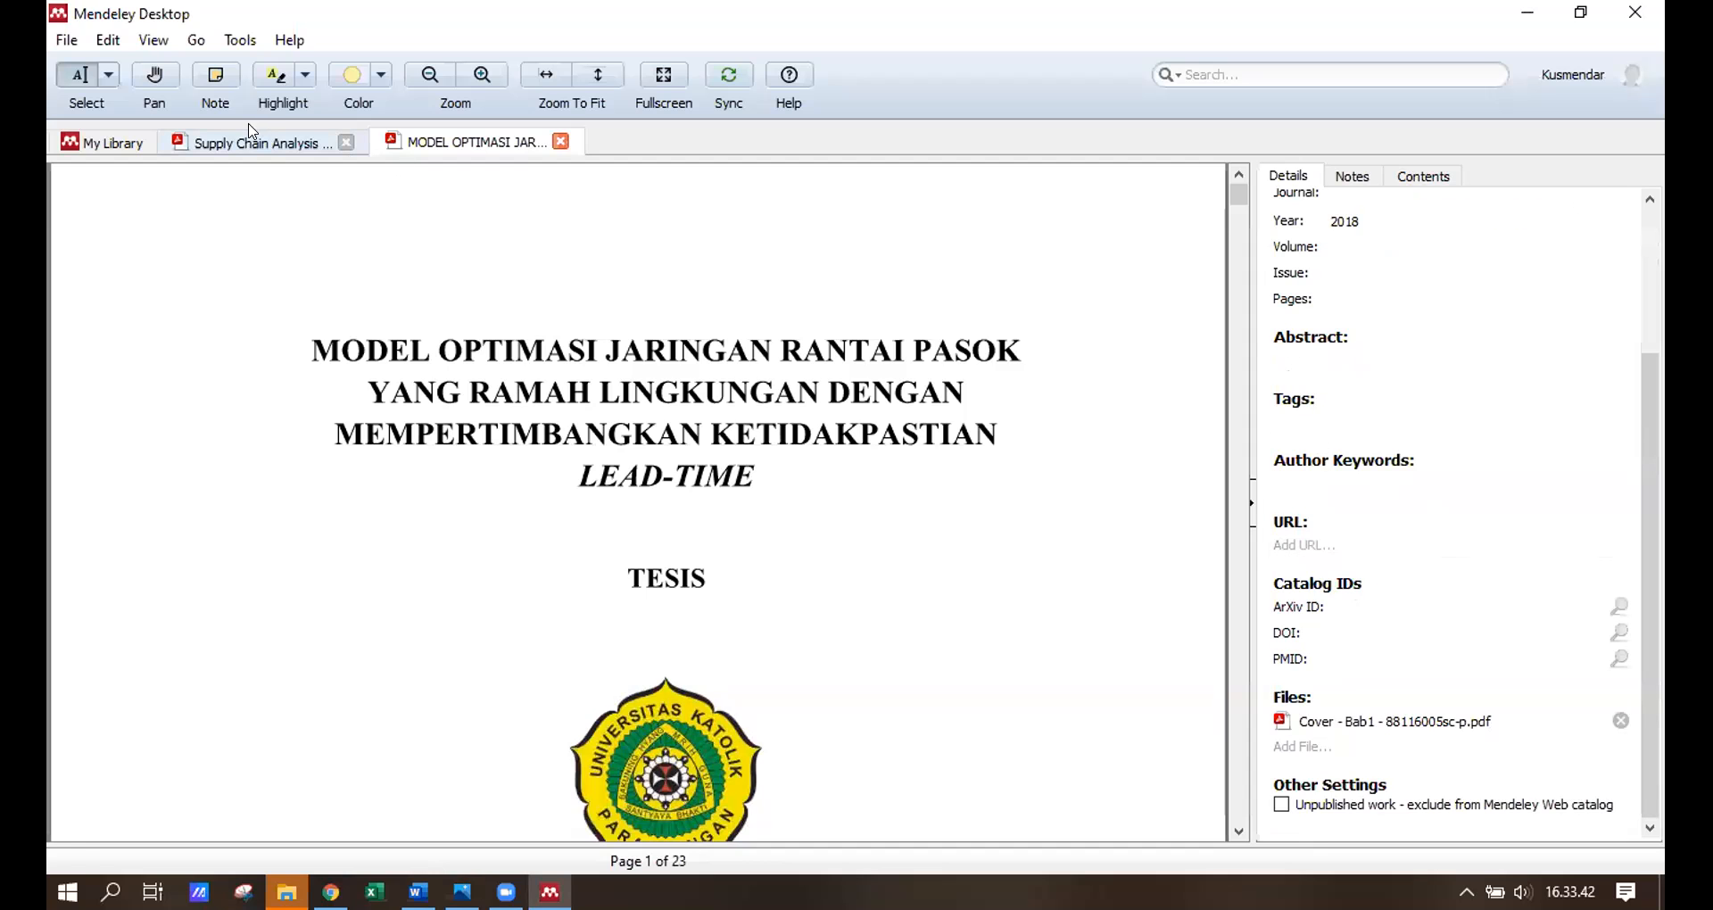
left_click(114, 143)
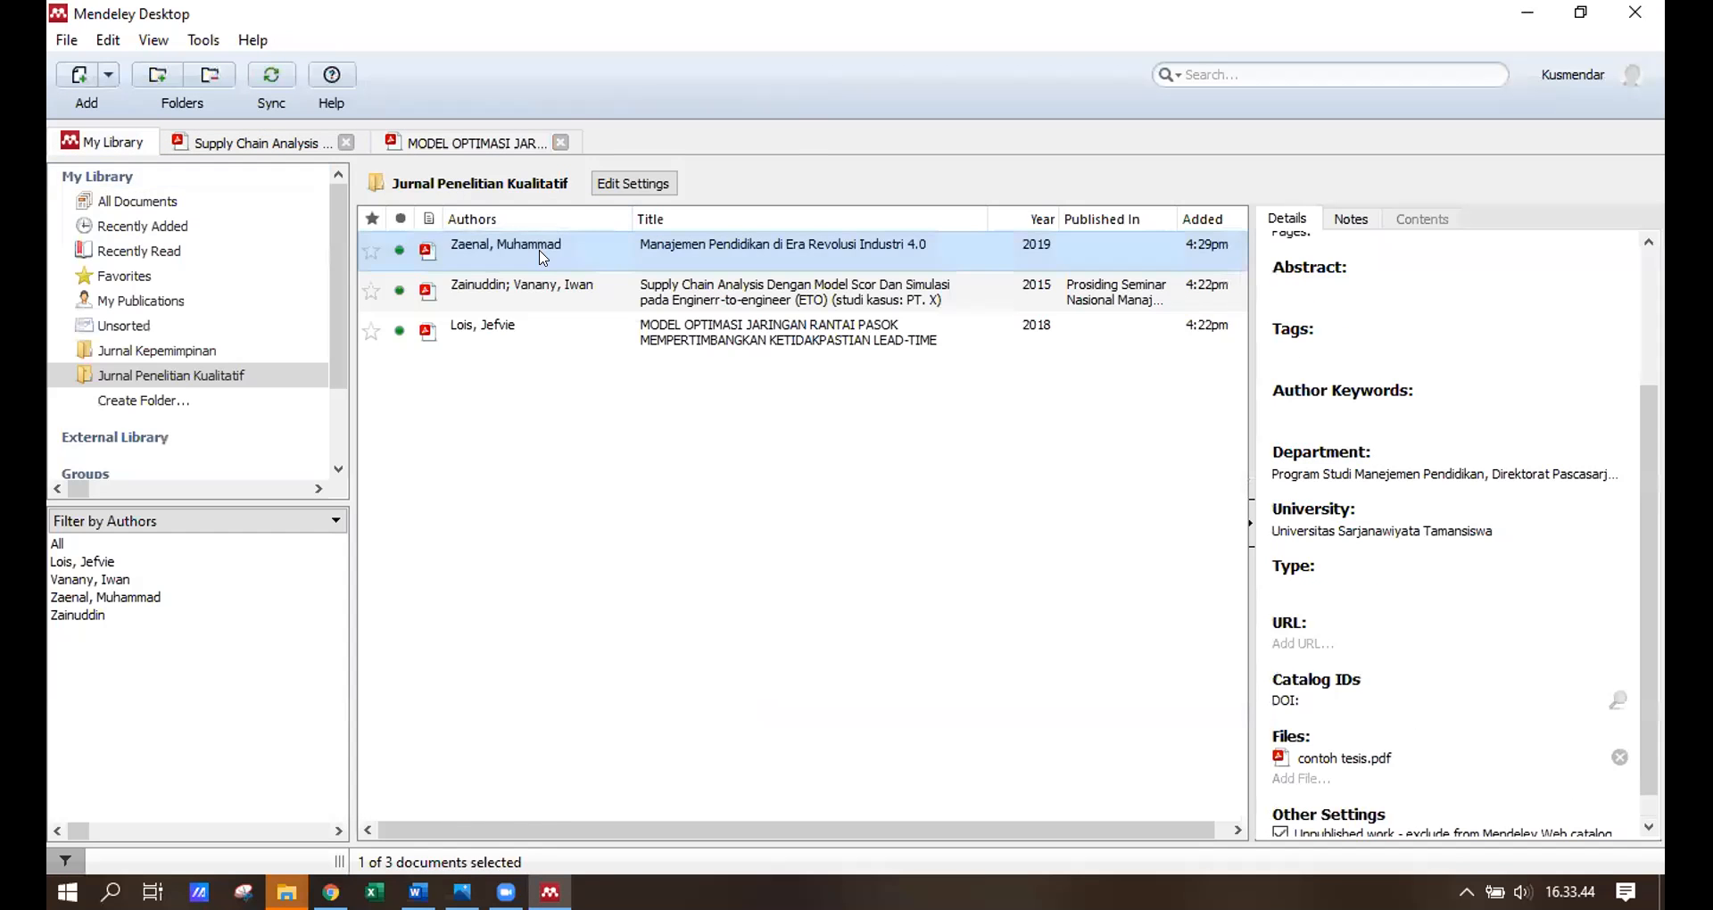
double_click(543, 258)
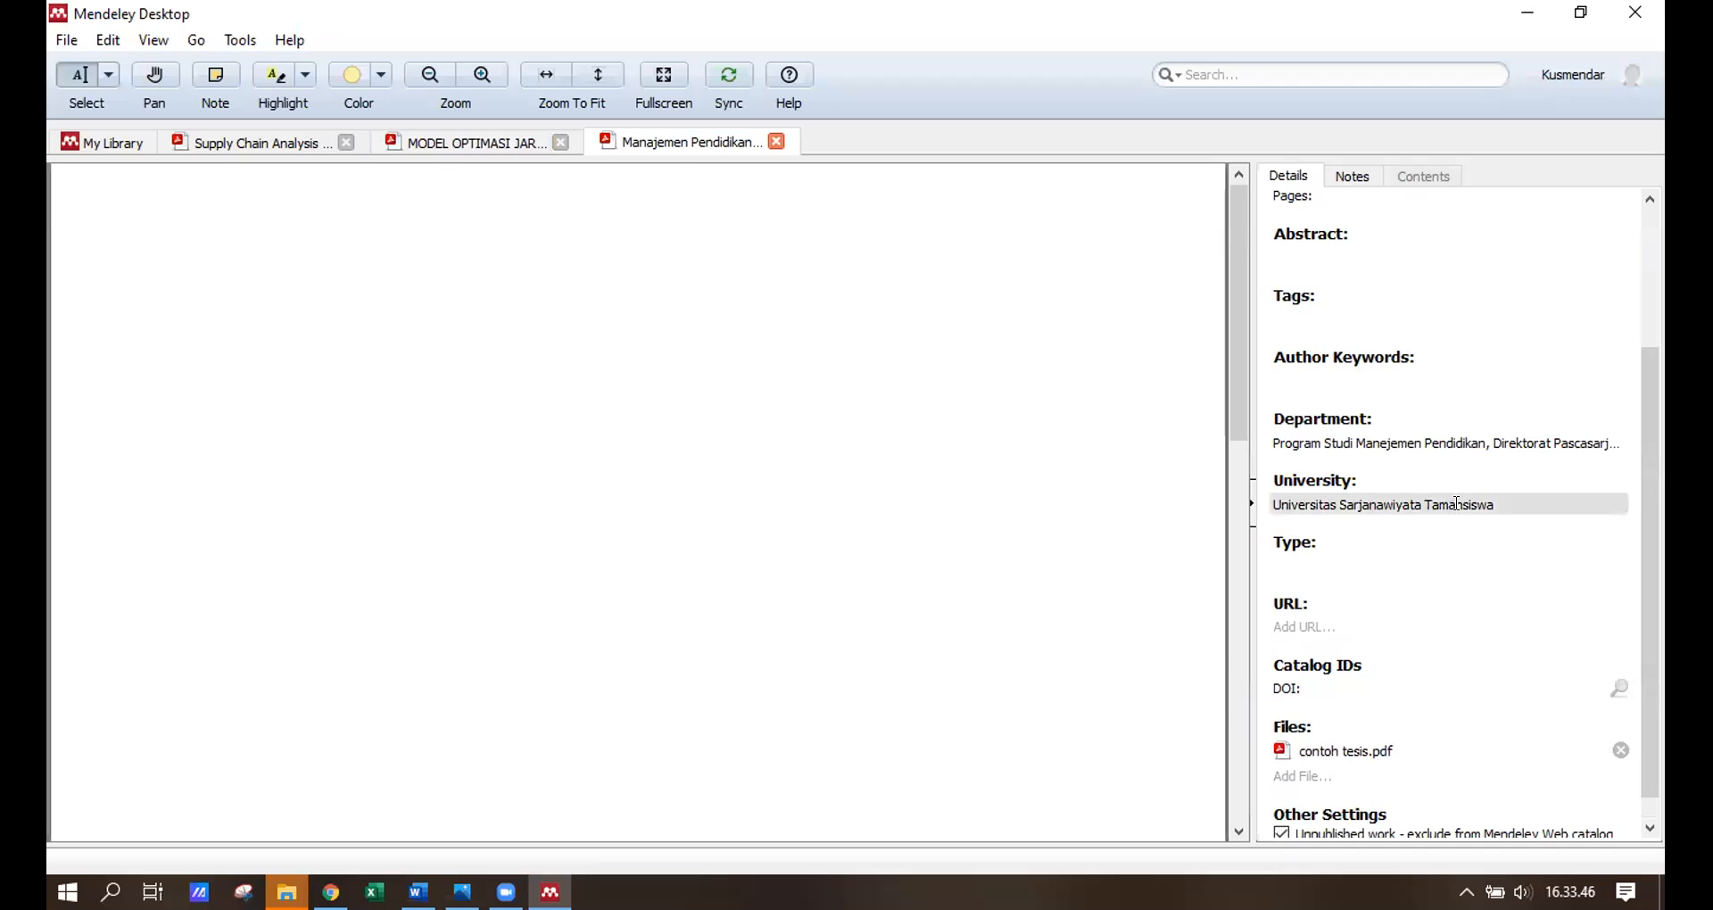
Append '. Tidak dipublikasikan' to the thesis's University field.
left_click(1517, 503)
type(". Tidak")
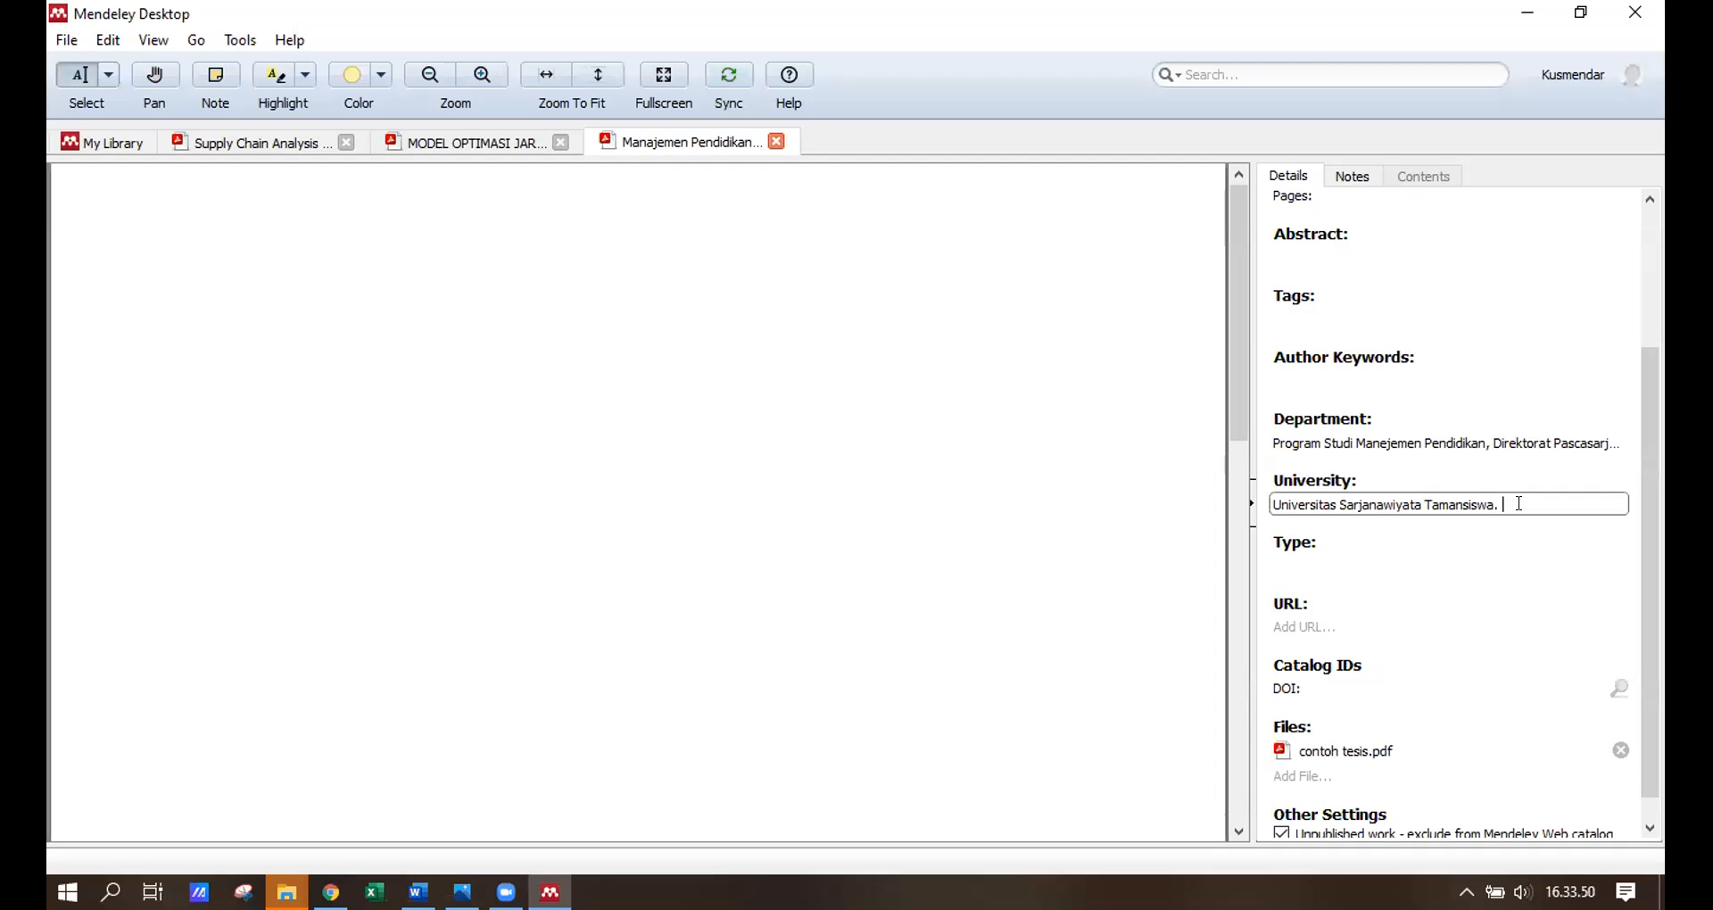
type(" diu")
key("BackSpace")
type("publikasikan.")
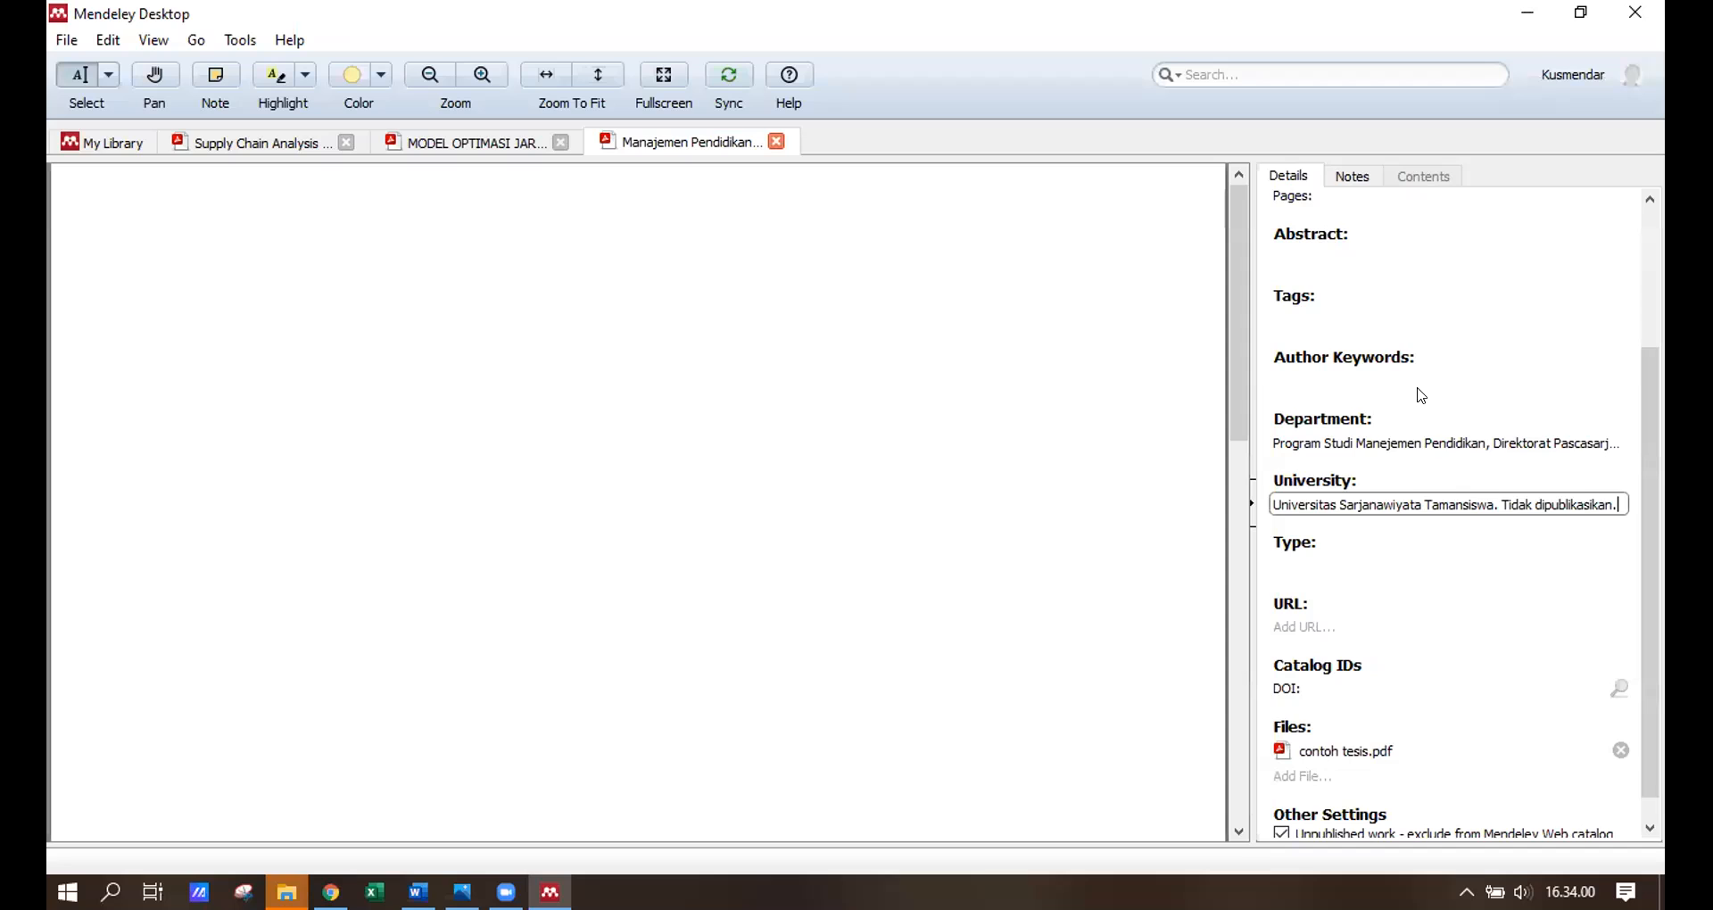
left_click(1450, 235)
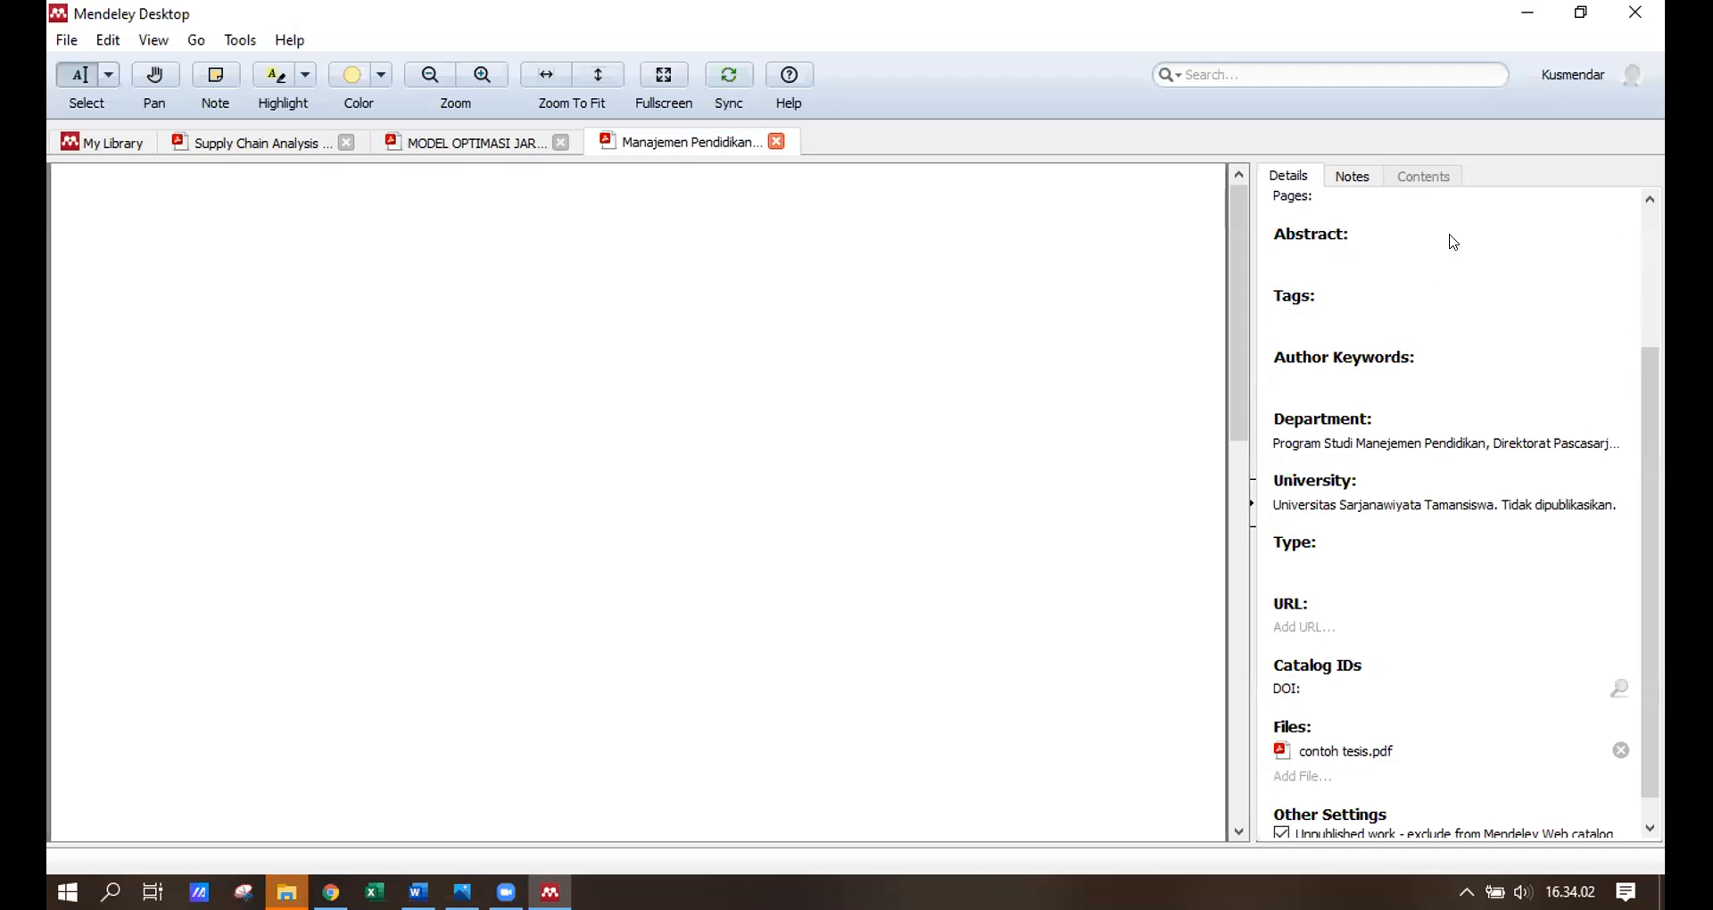
mouse_move(550, 892)
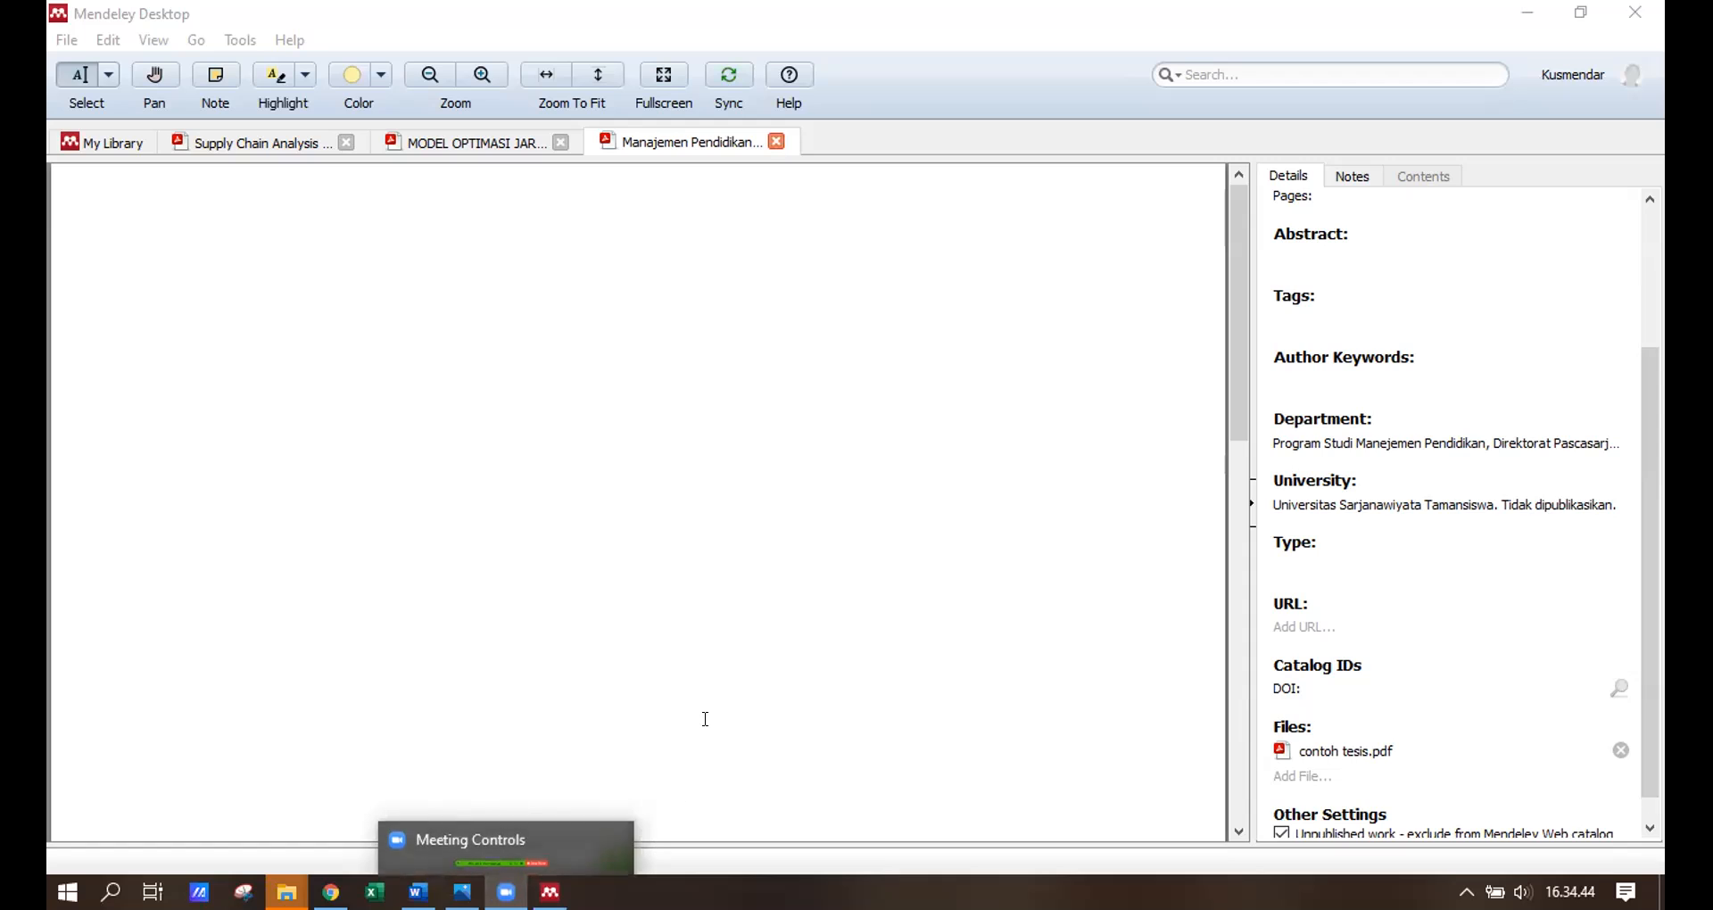
left_click(685, 697)
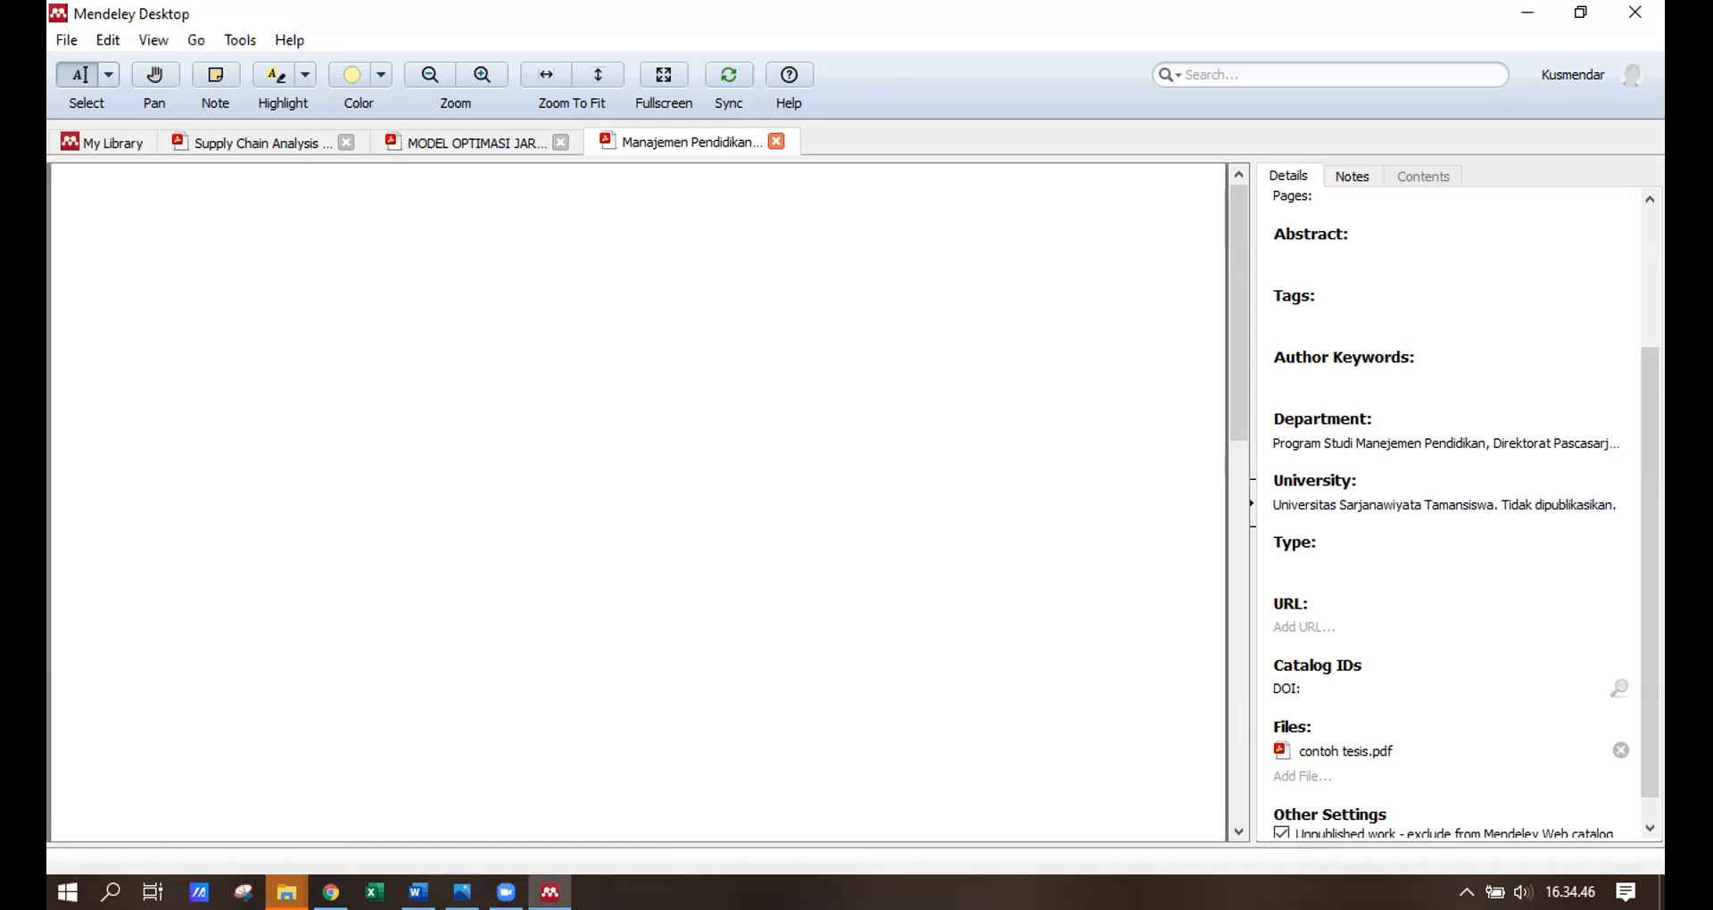
mouse_move(506, 892)
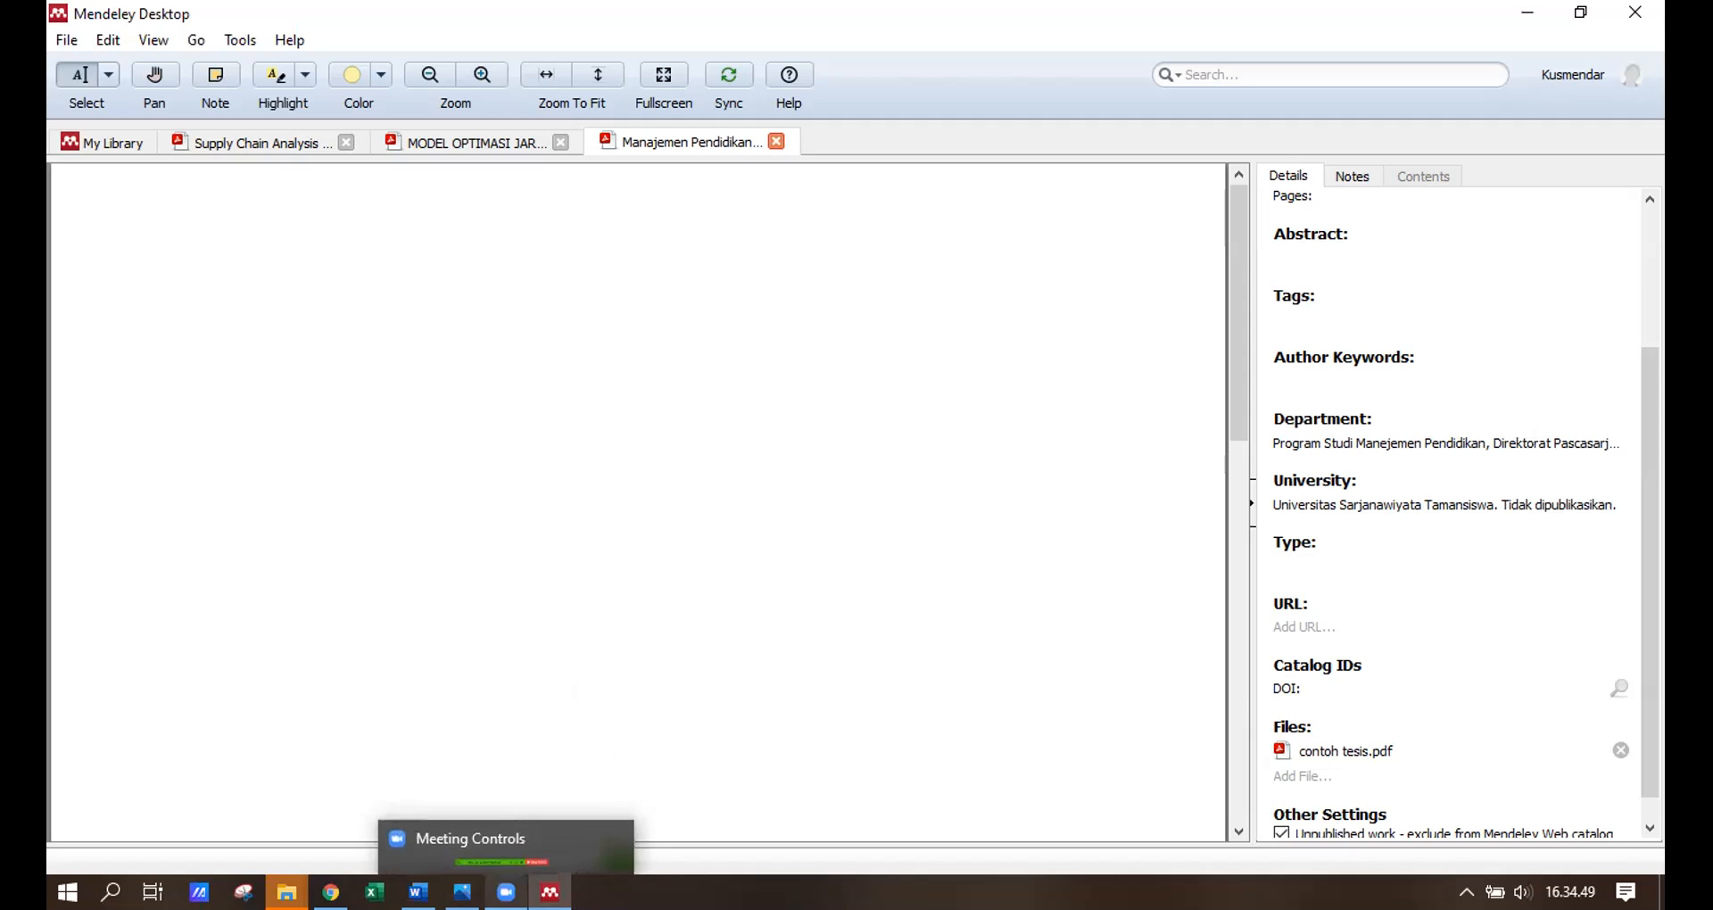
left_click(496, 844)
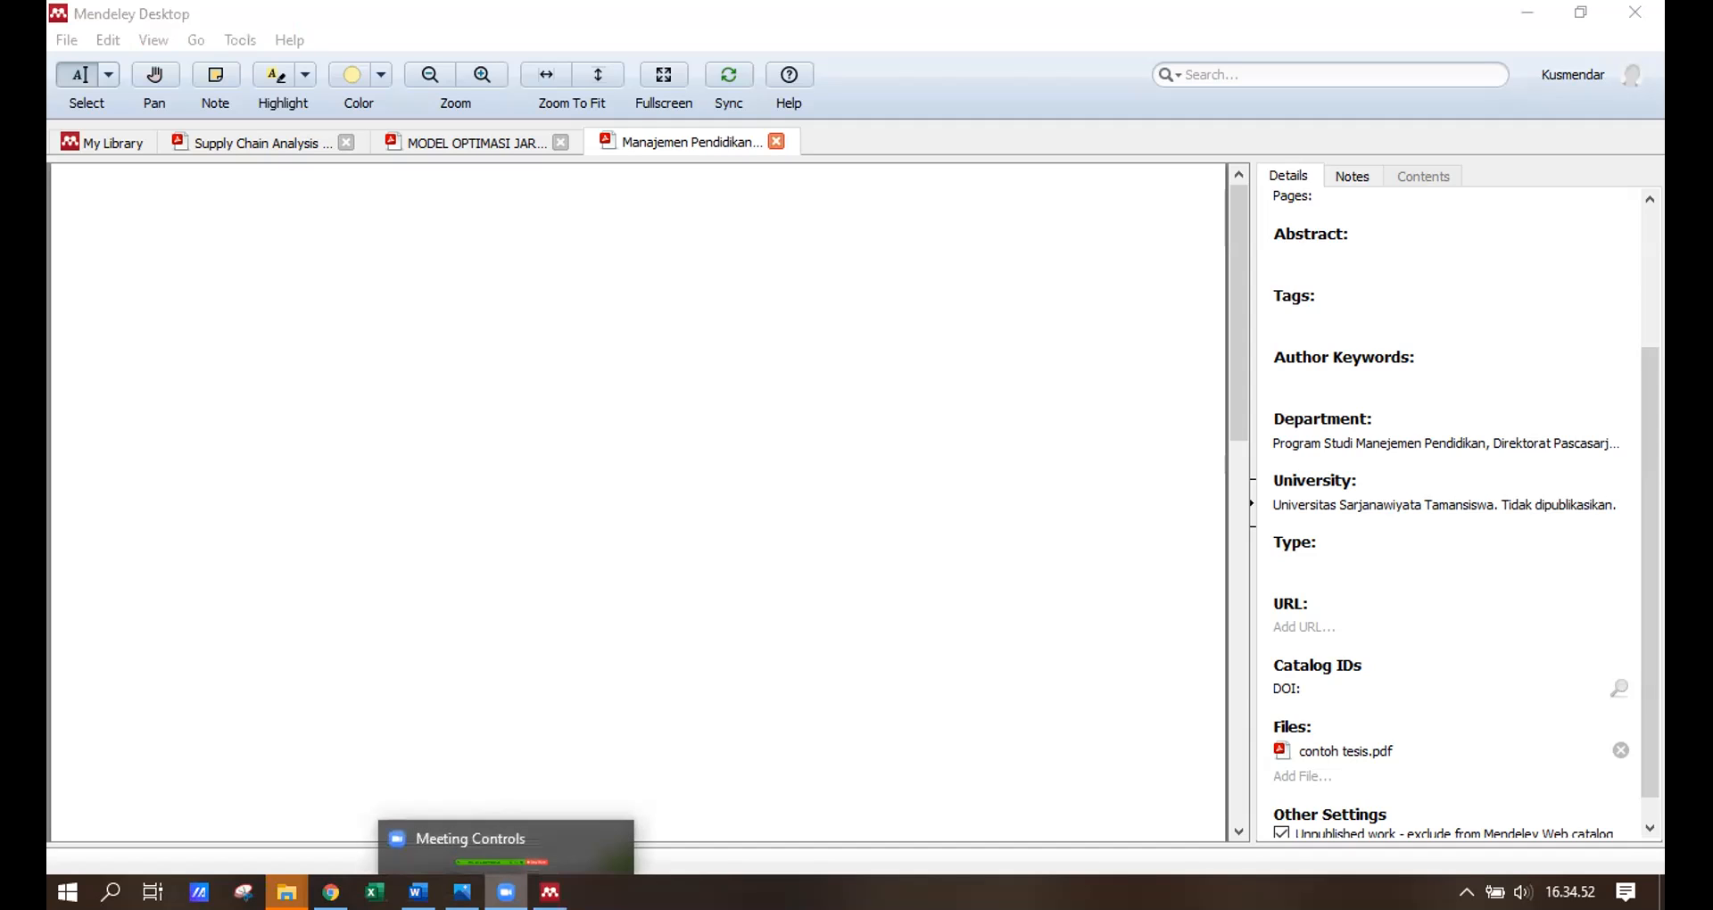
mouse_move(549, 892)
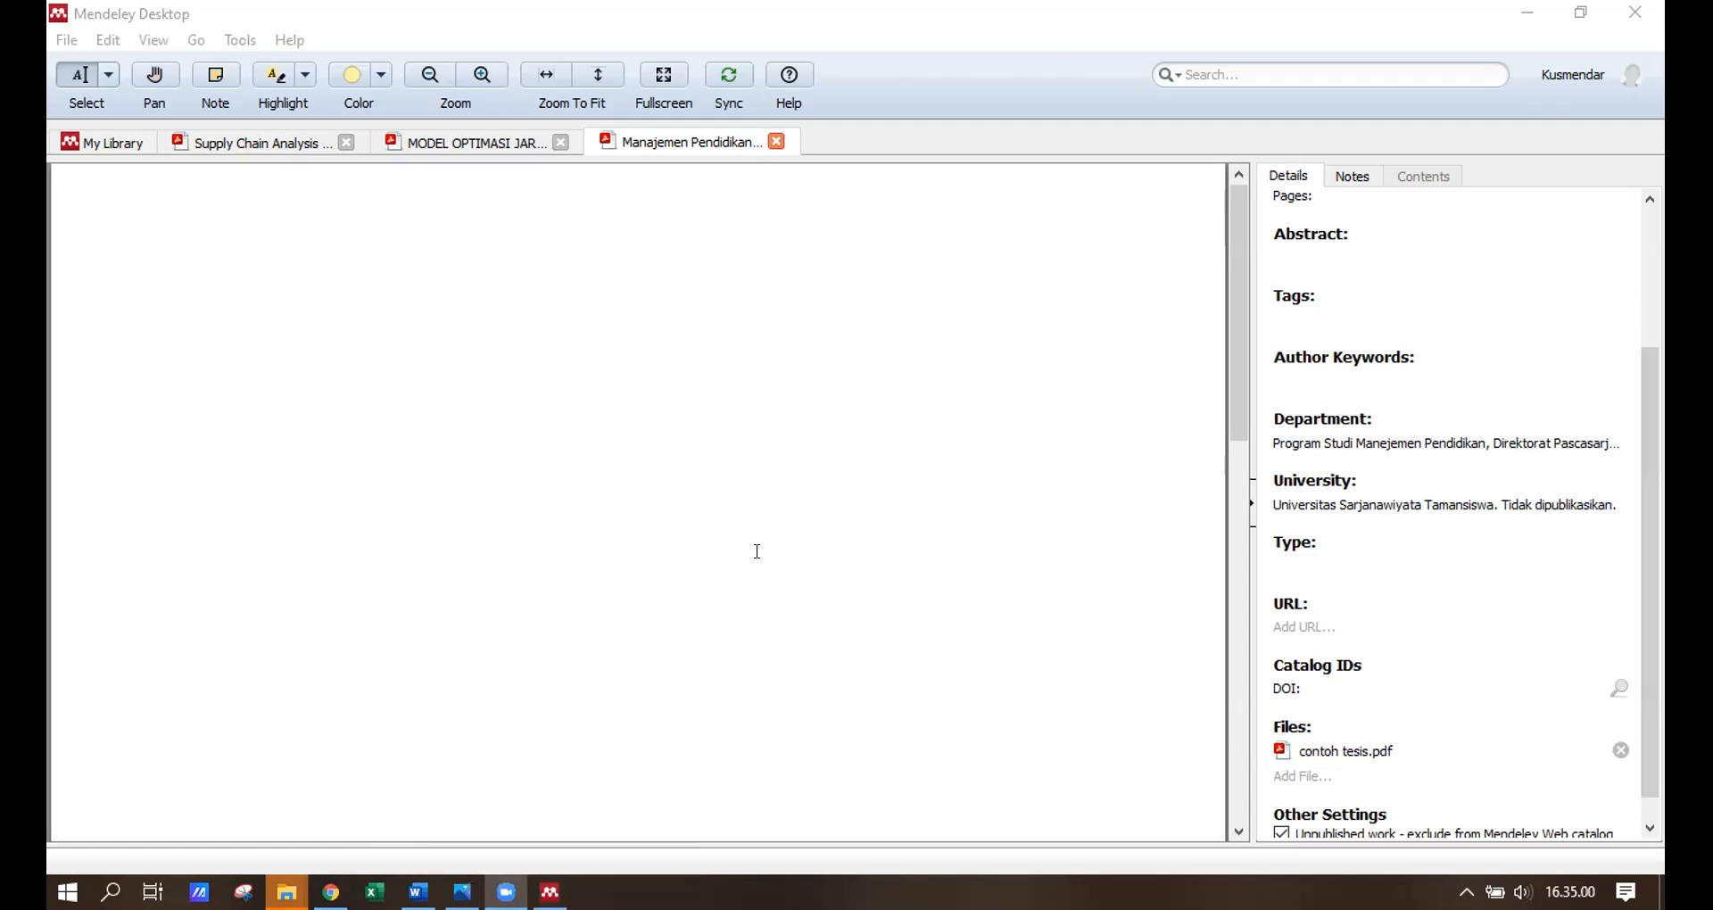
scroll(796, 486, "down", 3)
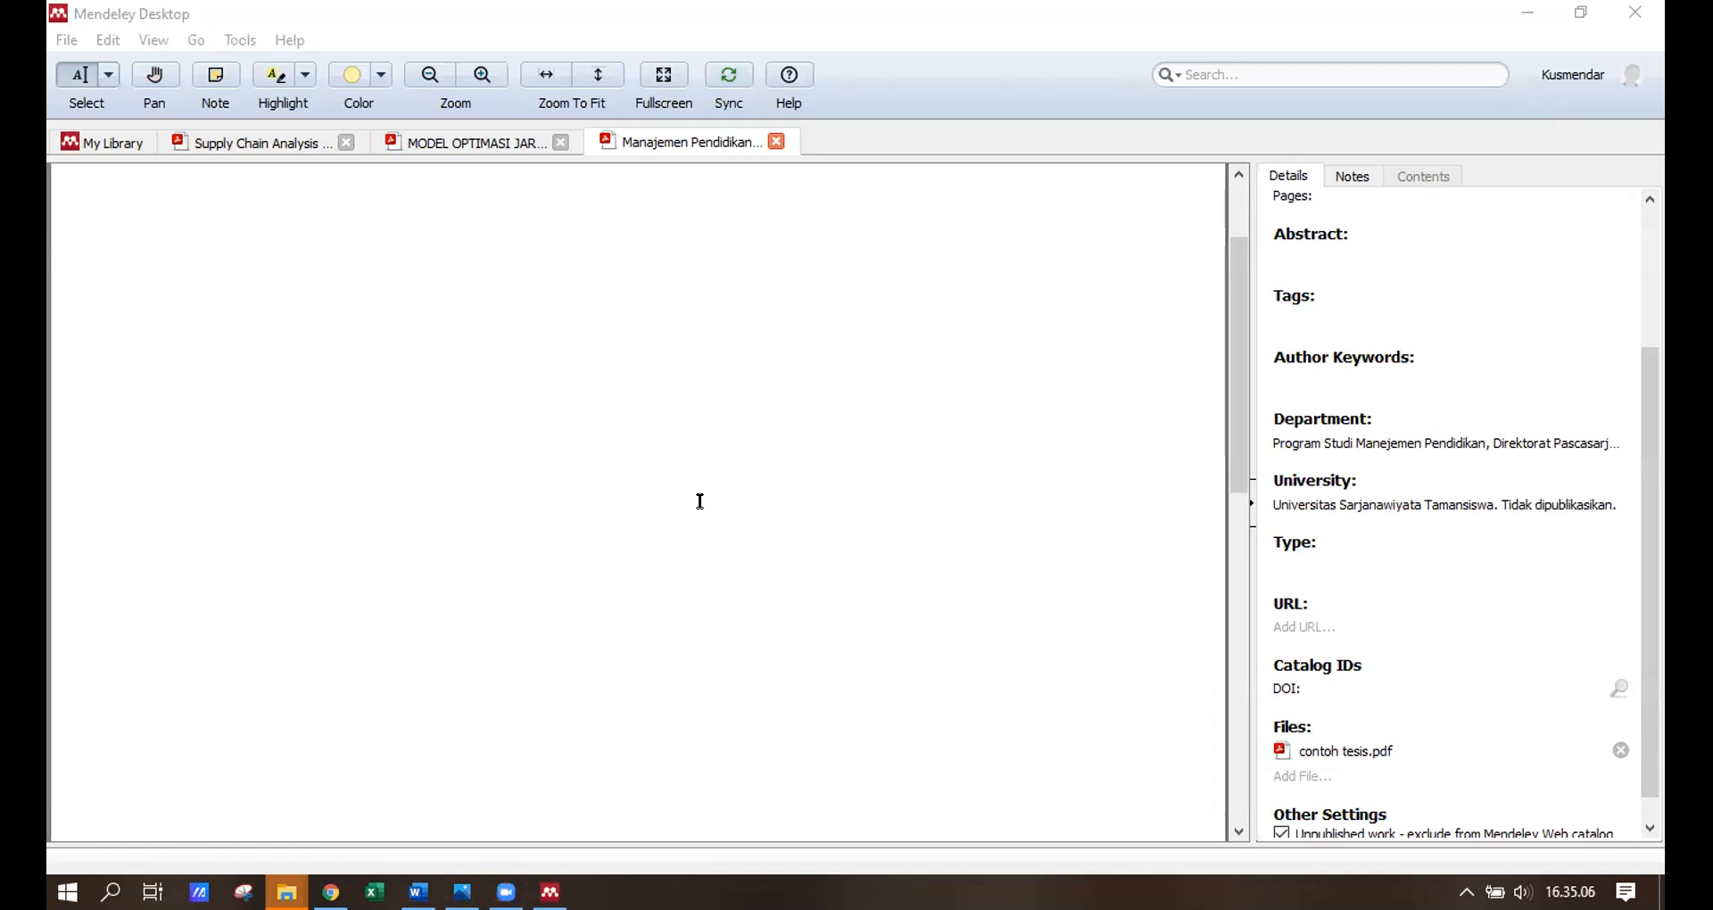
scroll(635, 575, "up", 3)
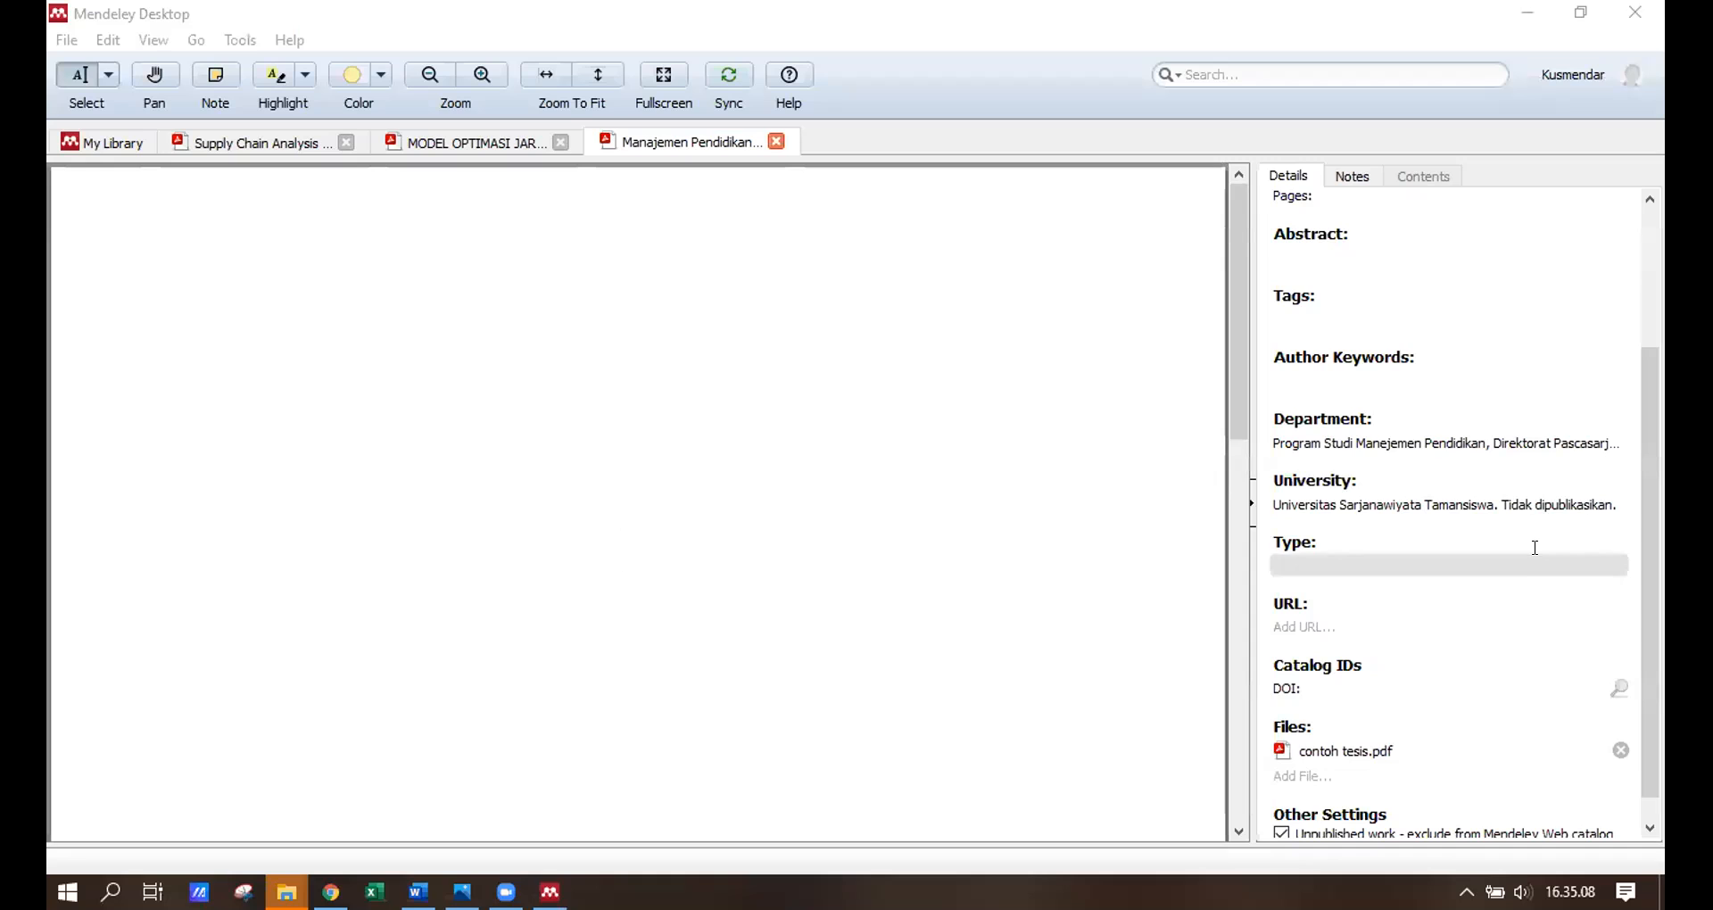
scroll(1517, 527, "down", 1)
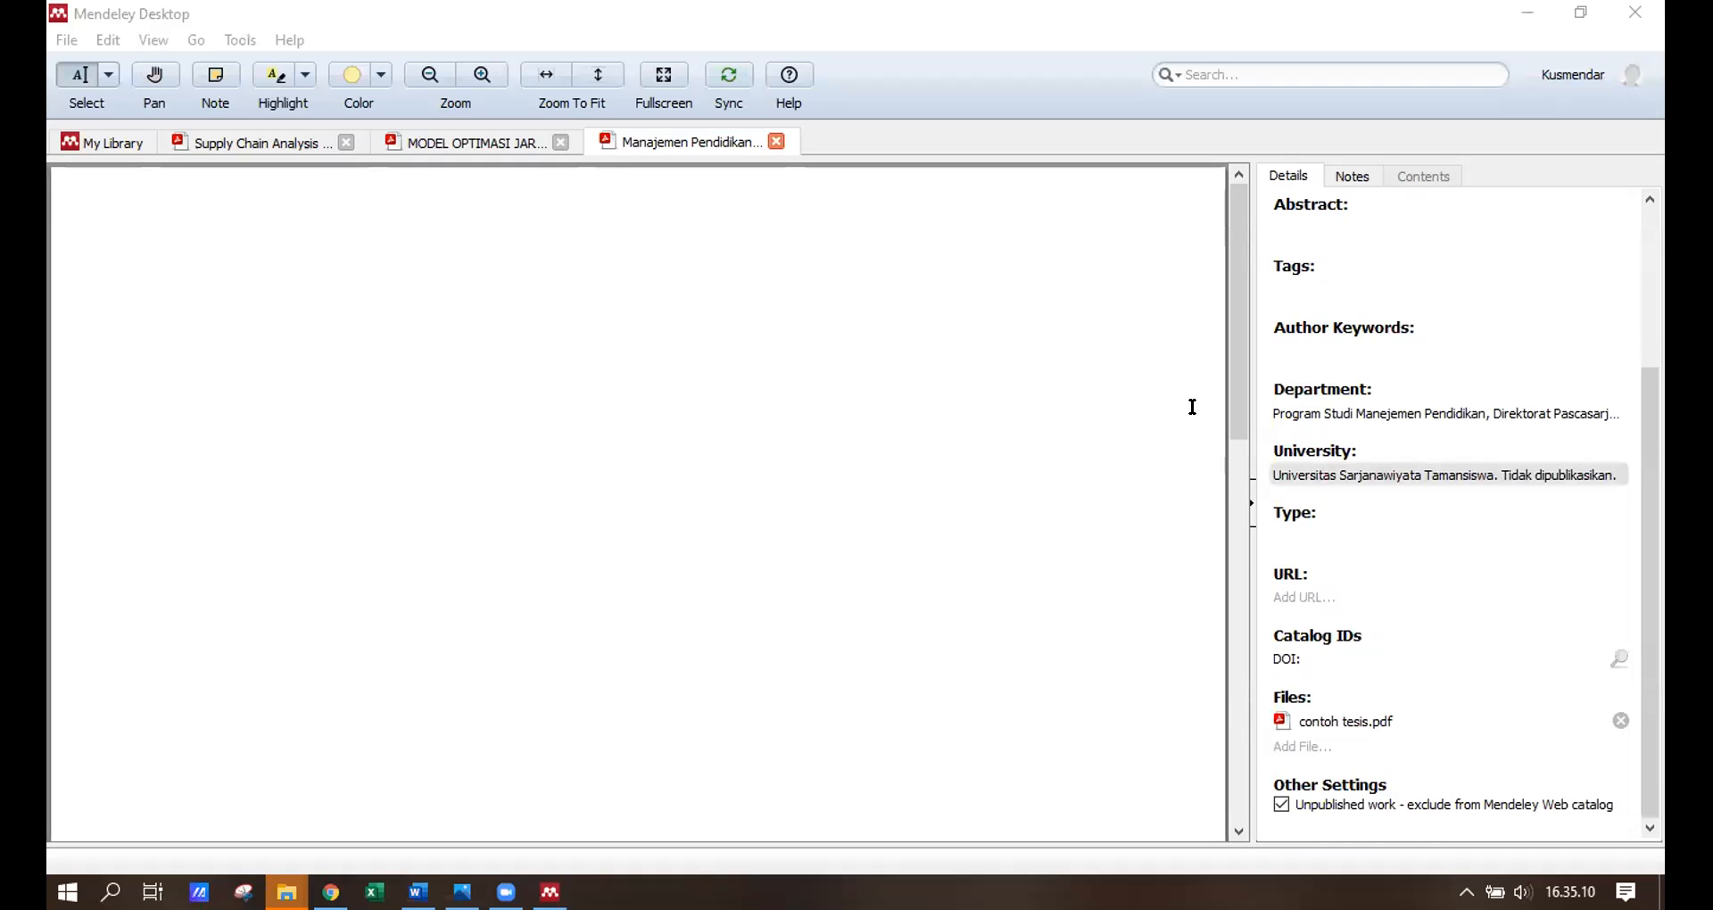
Refresh the Mendeley citations in Word and select the new 'Tidak dipublikasikan.' bibliography text.
mouse_move(419, 892)
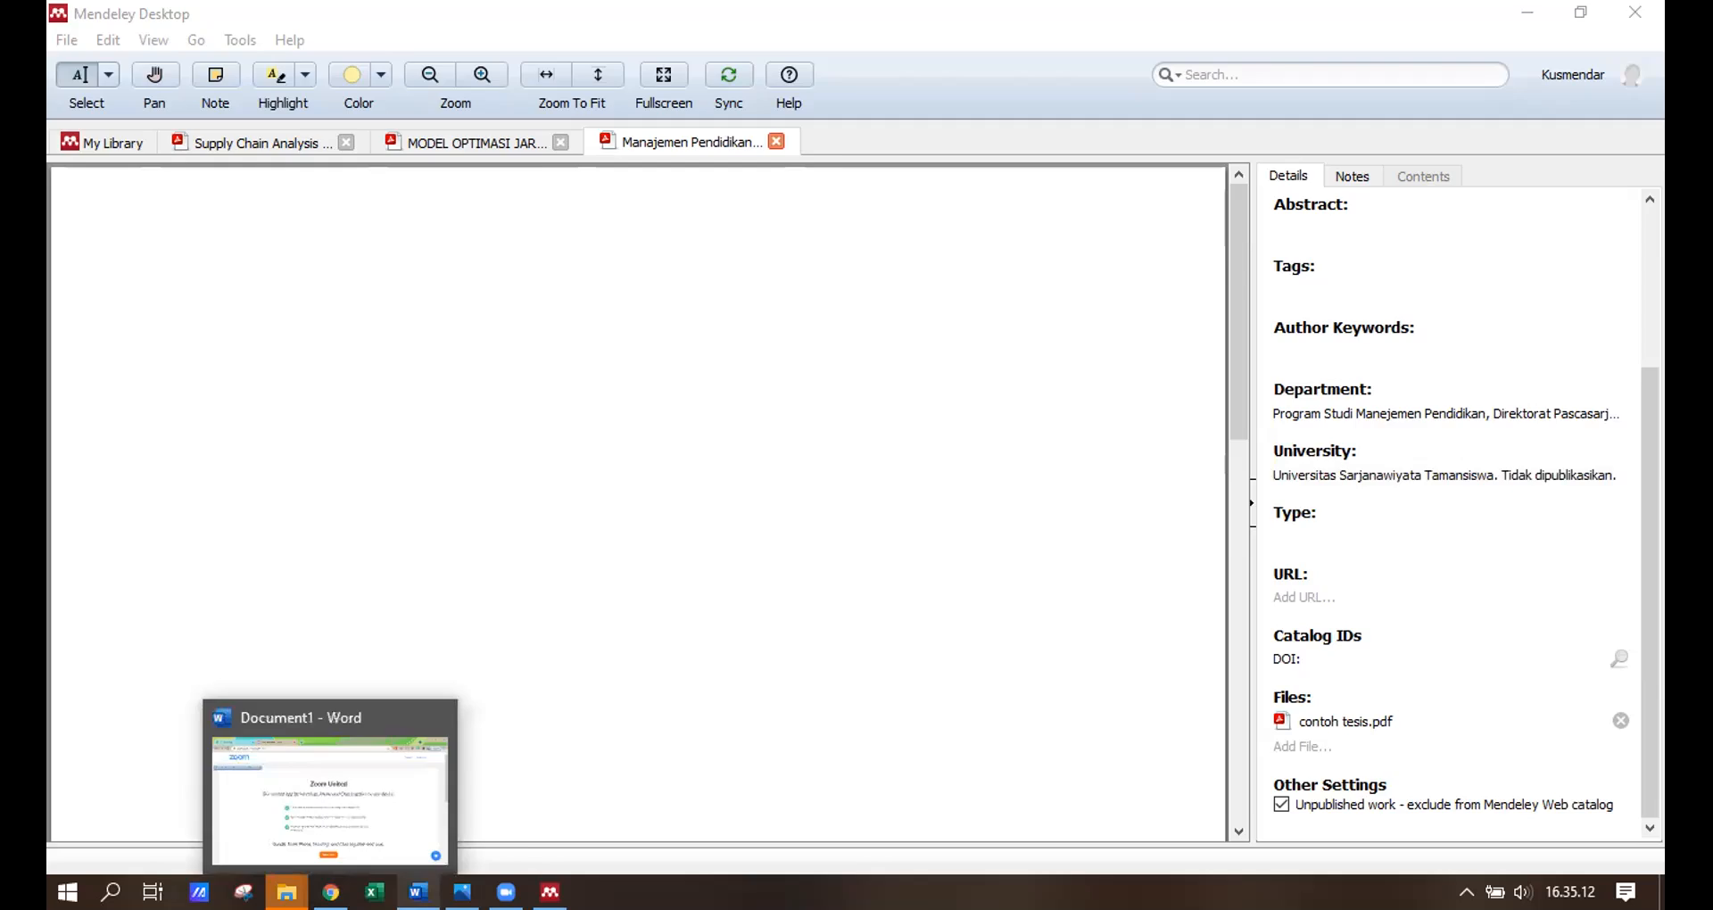
left_click(464, 790)
left_click(825, 600)
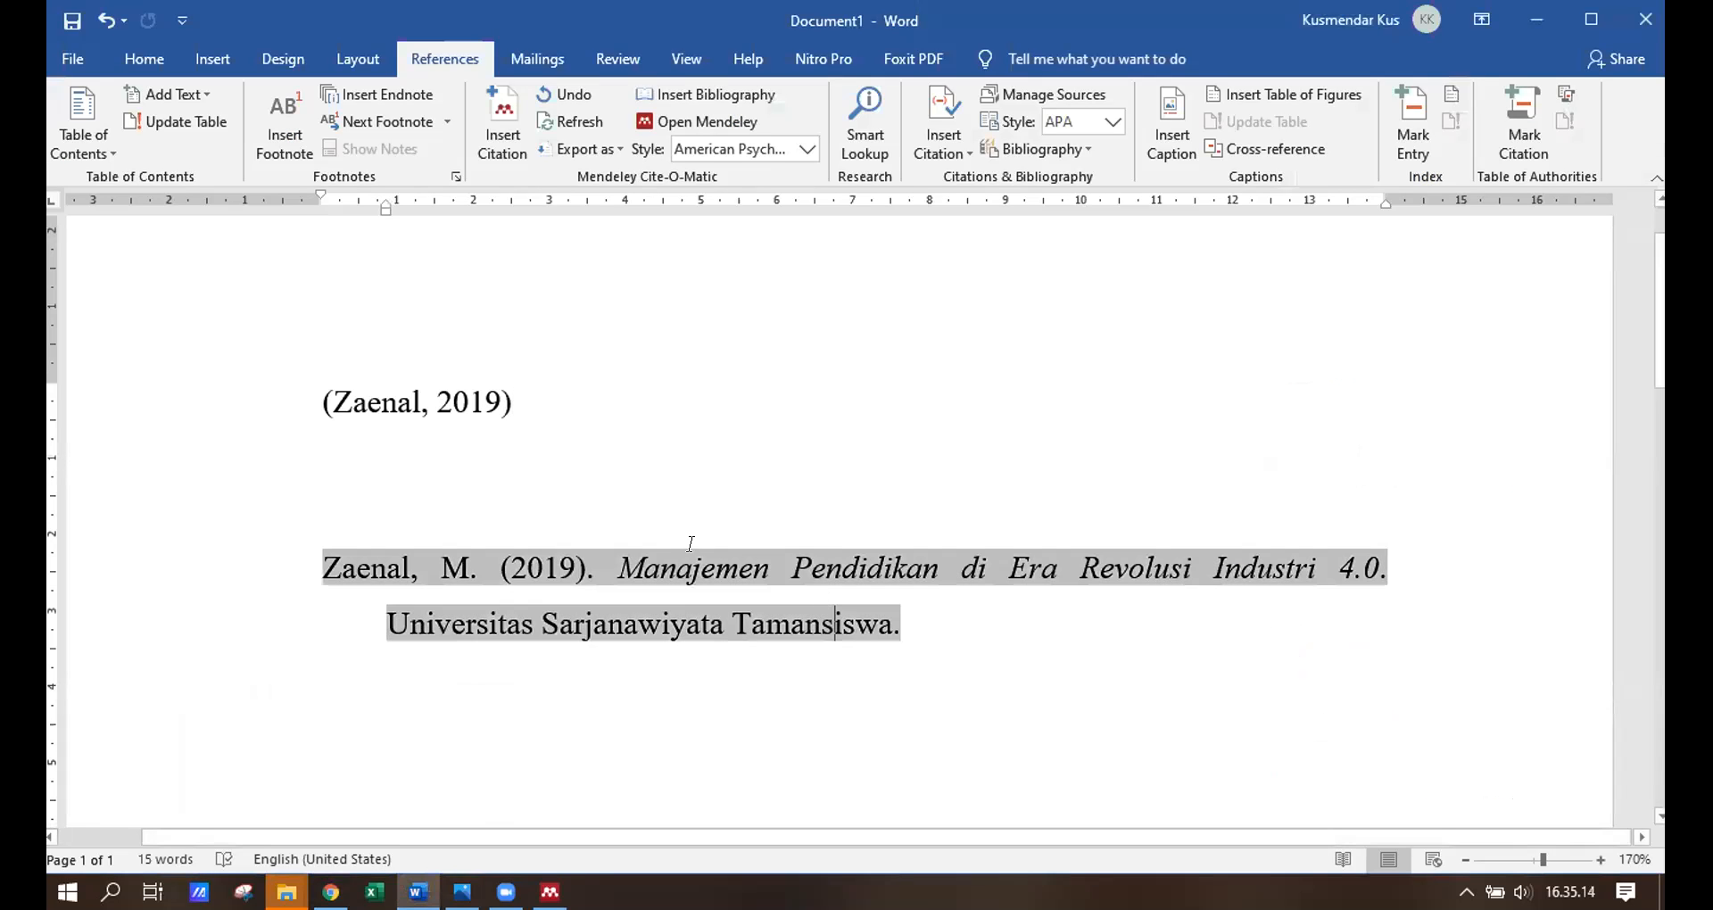
left_click(547, 398)
left_click(580, 123)
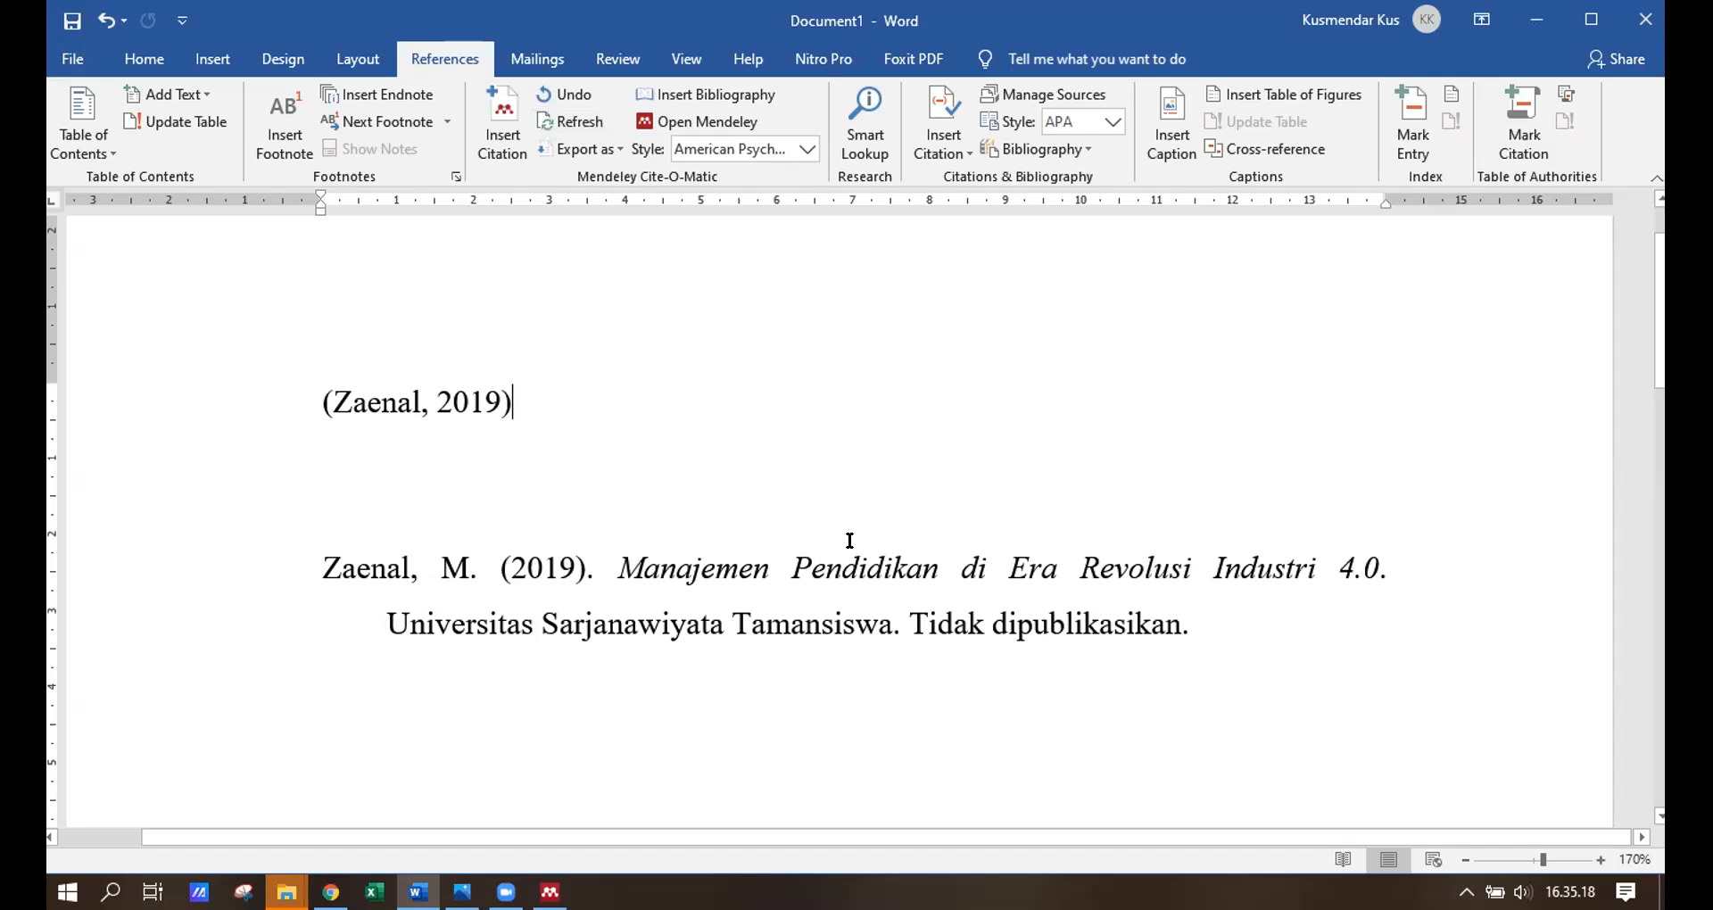
left_click_drag(1192, 624, 910, 609)
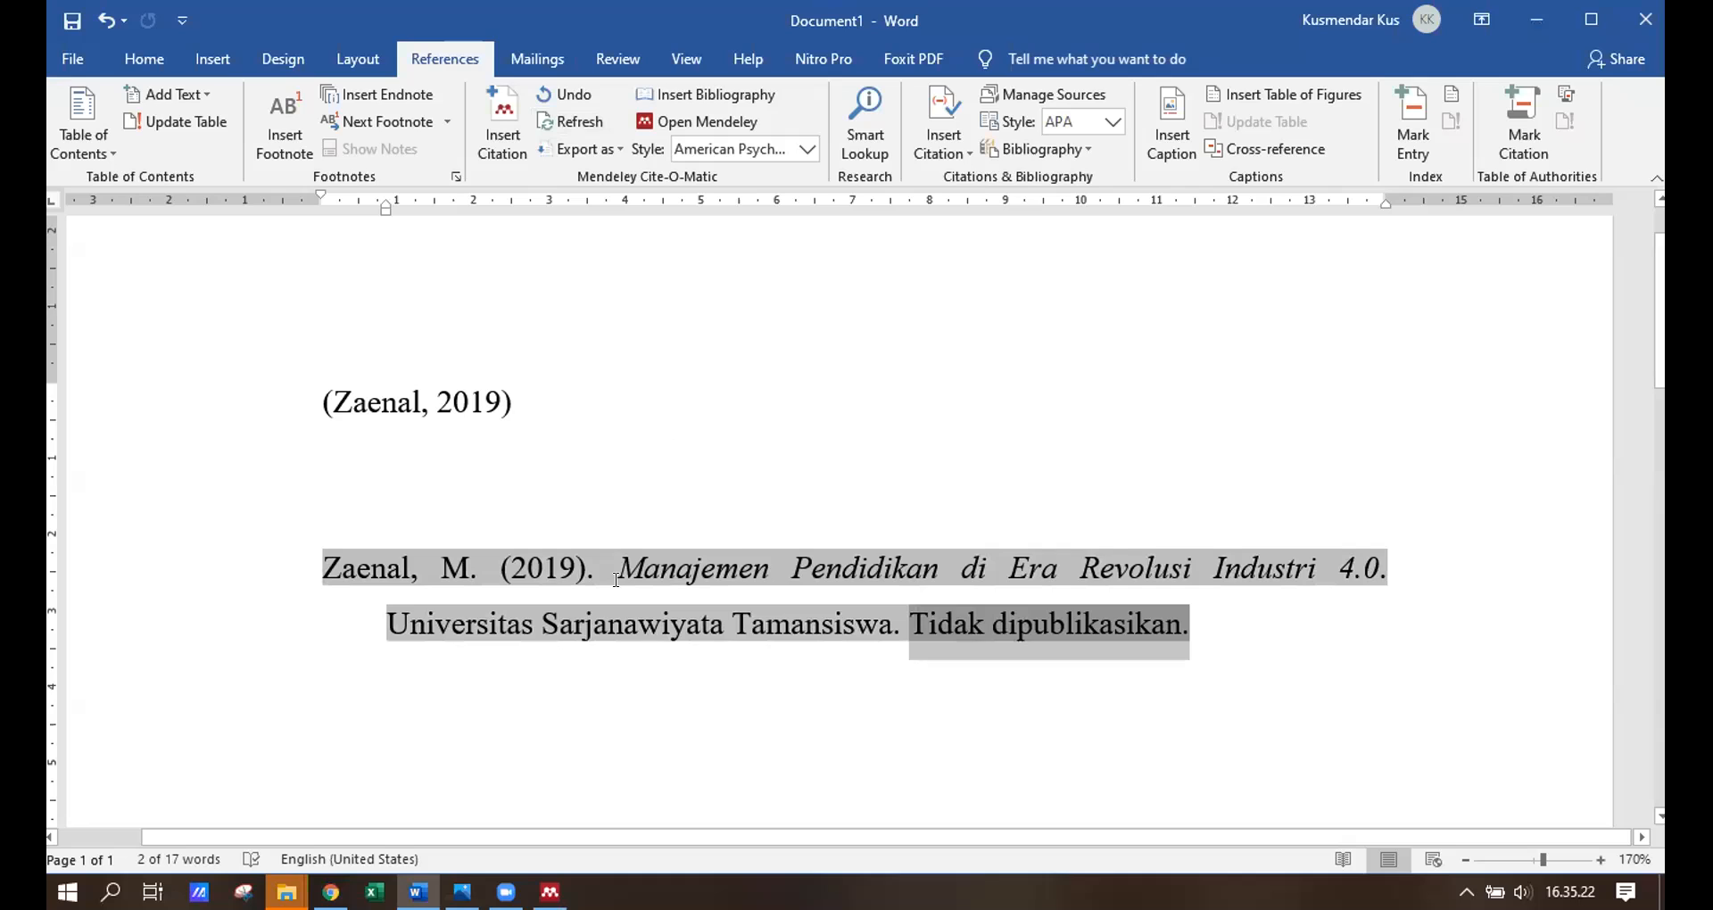